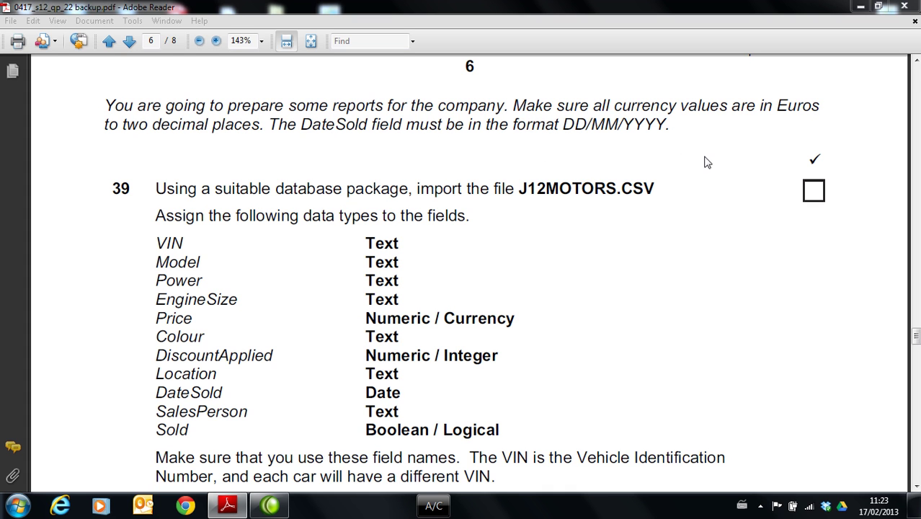
Launch Microsoft Access to begin the database task described in the exam paper.
left_click(524, 183)
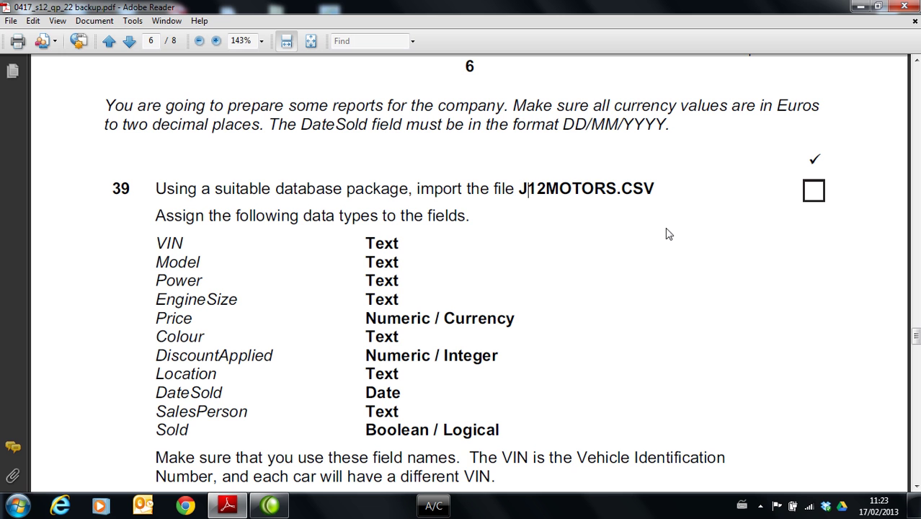
left_click(17, 505)
left_click(61, 452)
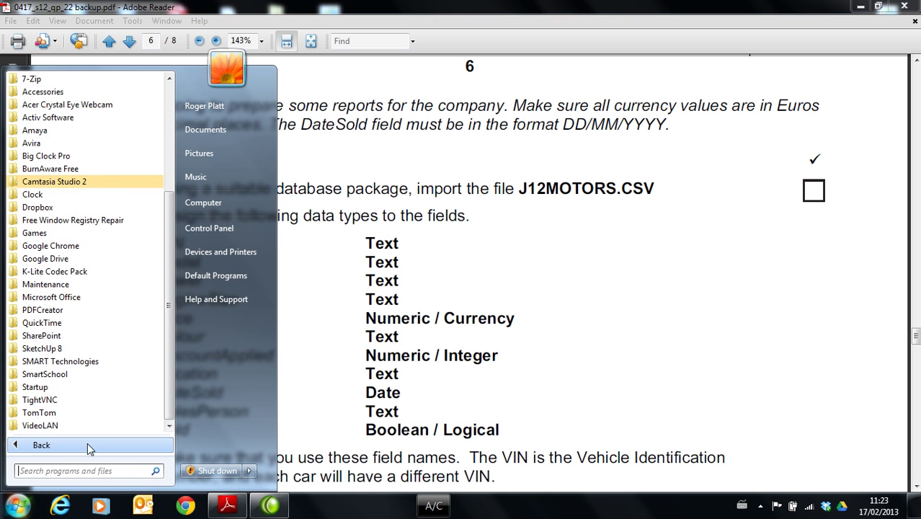
left_click(109, 297)
left_click(109, 299)
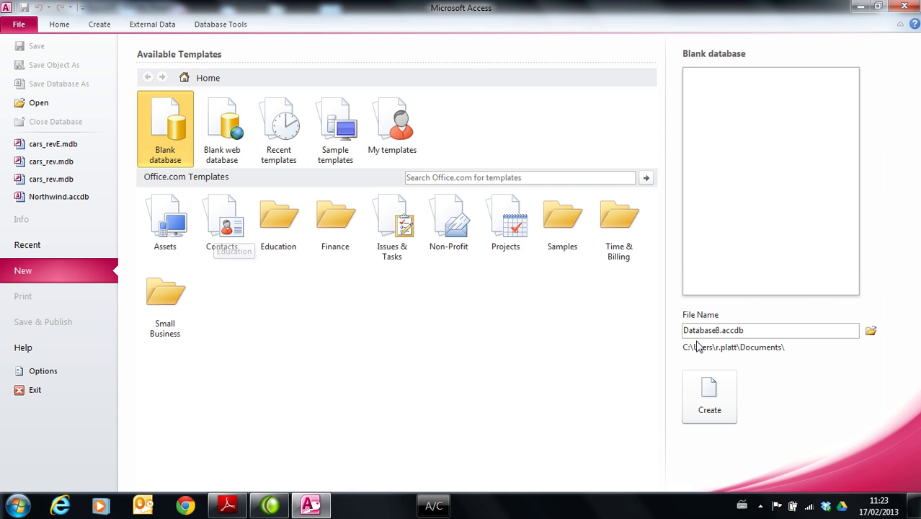
Choose C:\Year11\2012_database as the save location for the new blank database.
left_click(870, 332)
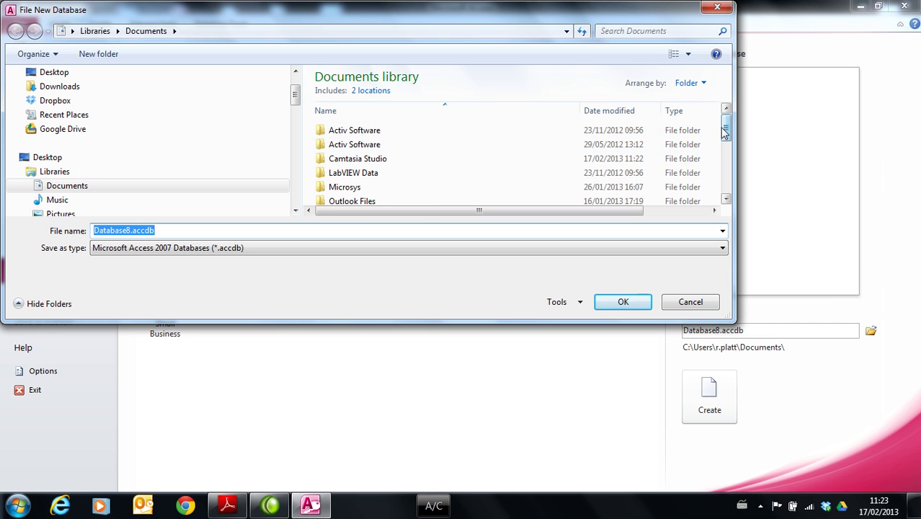
left_click_drag(296, 94, 296, 164)
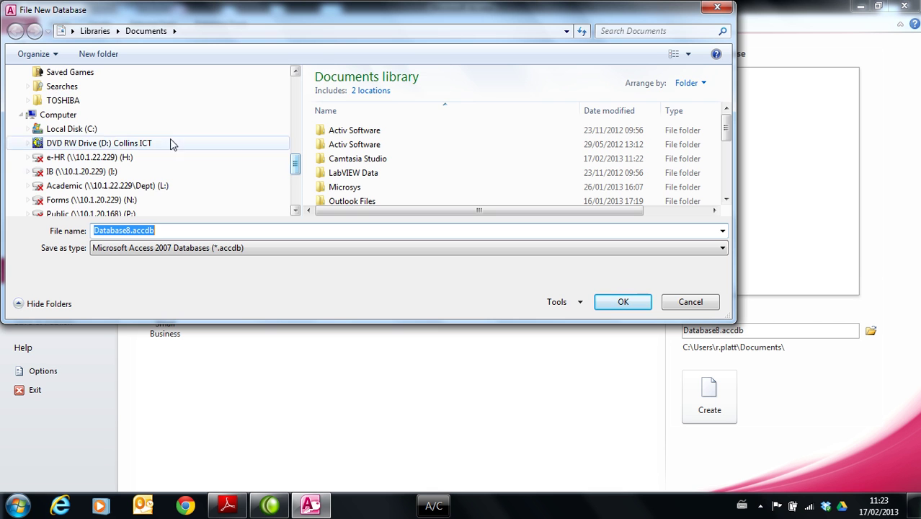
left_click(80, 128)
left_click_drag(726, 92, 732, 196)
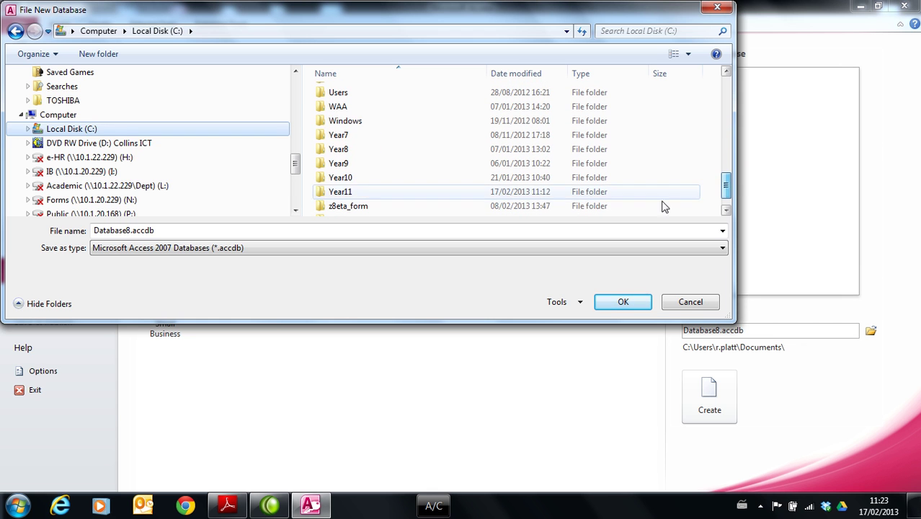
double_click(341, 190)
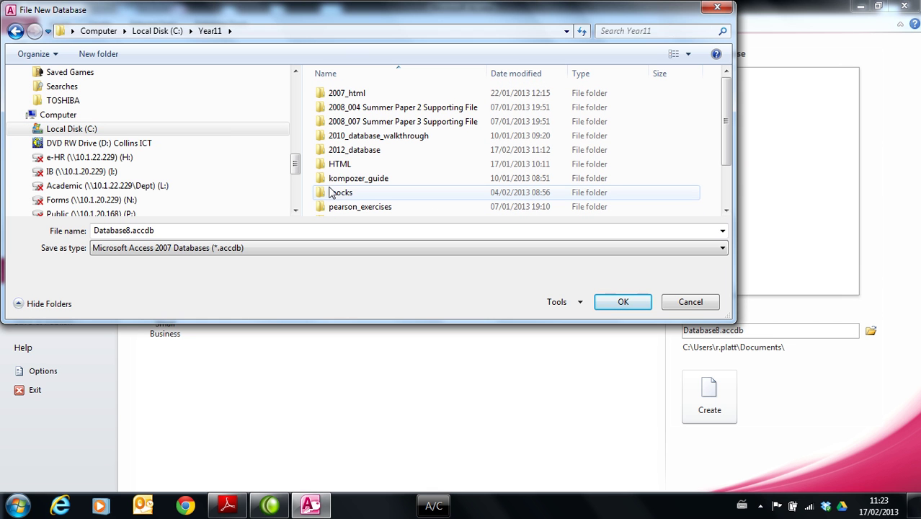
double_click(363, 152)
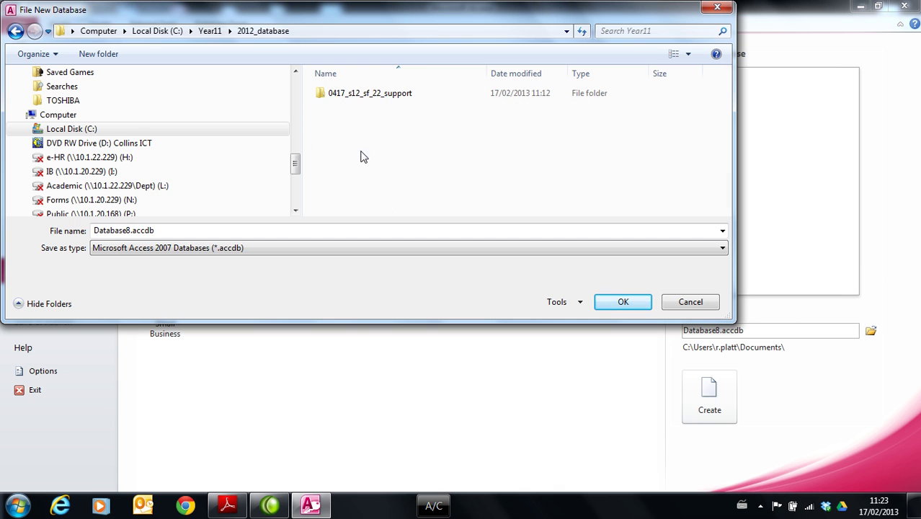
Name the blank database 2012_database and create it.
left_click(127, 231)
left_click(129, 230)
double_click(129, 231)
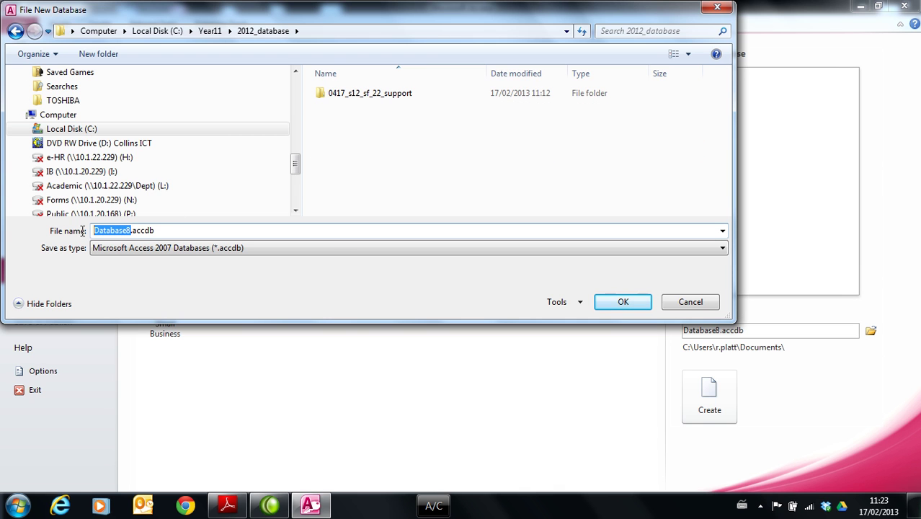
type("2012")
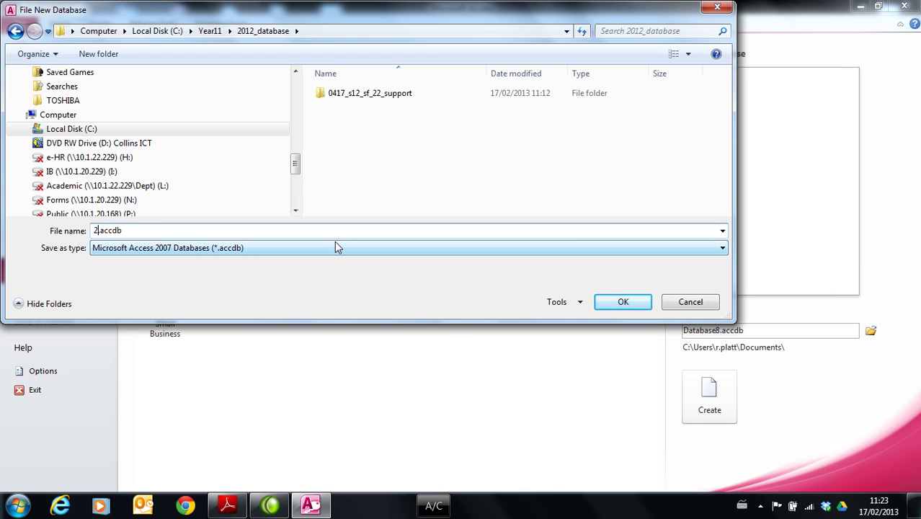
type("_database")
left_click(624, 303)
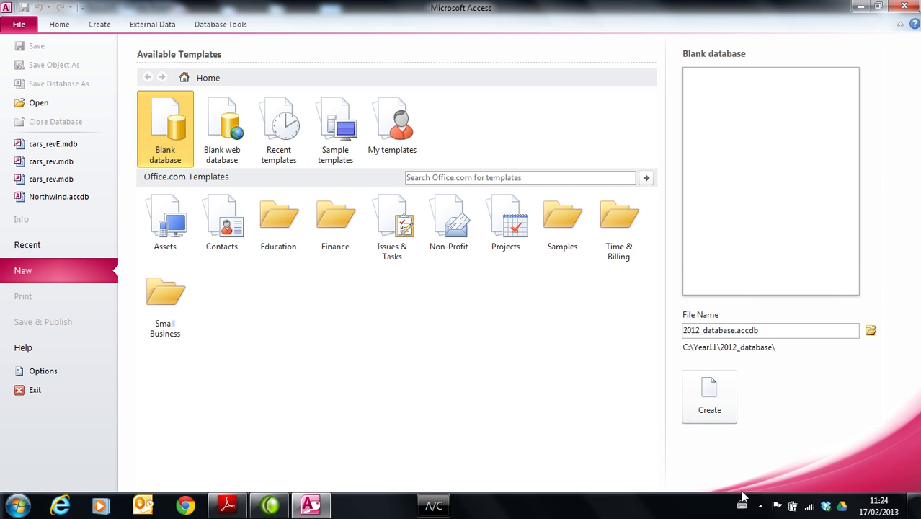
left_click(710, 409)
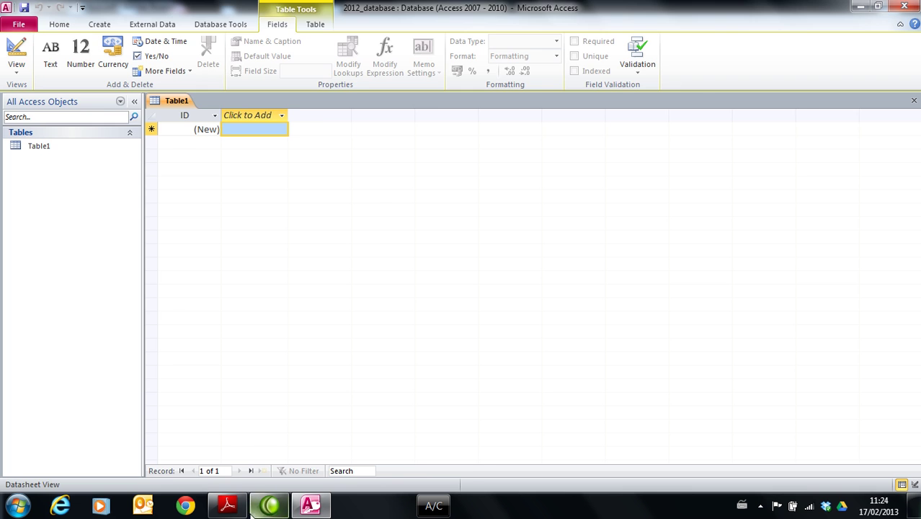
Check the import instructions in the exam paper and start a text file import in the Access database.
left_click(227, 506)
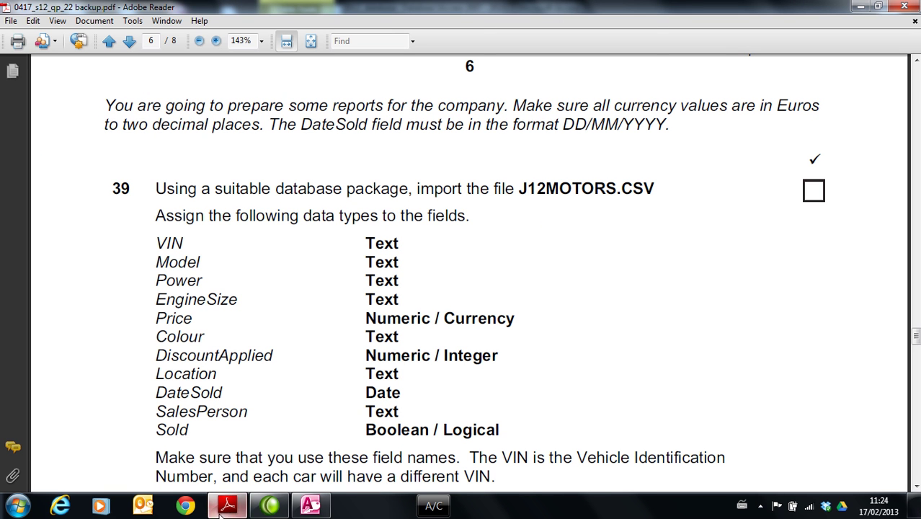
left_click(308, 507)
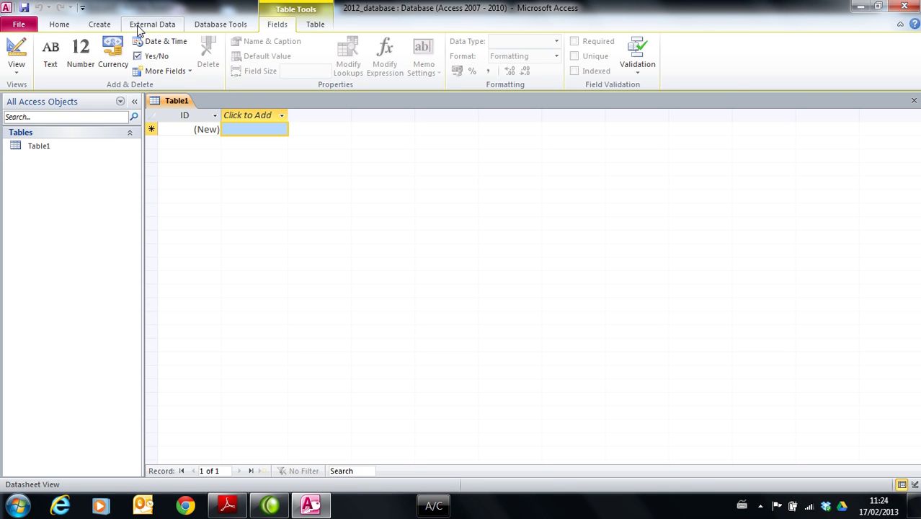
left_click(63, 27)
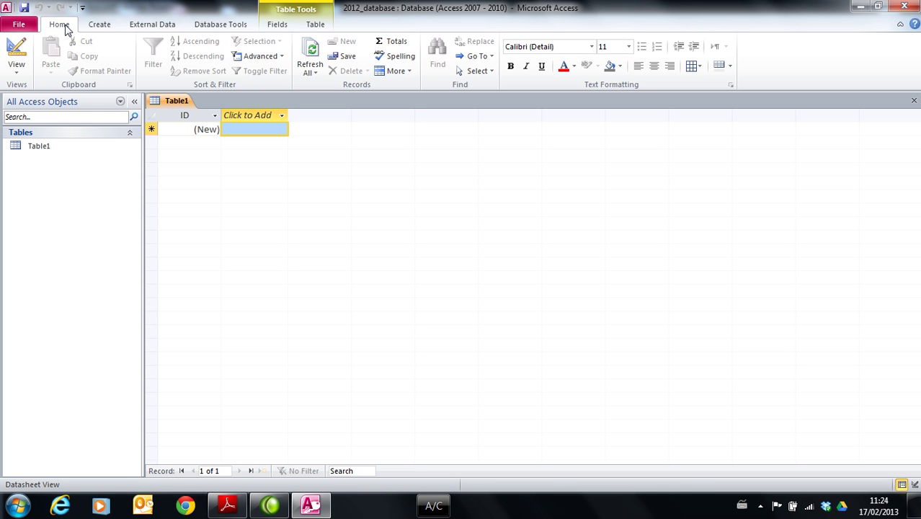
left_click(147, 26)
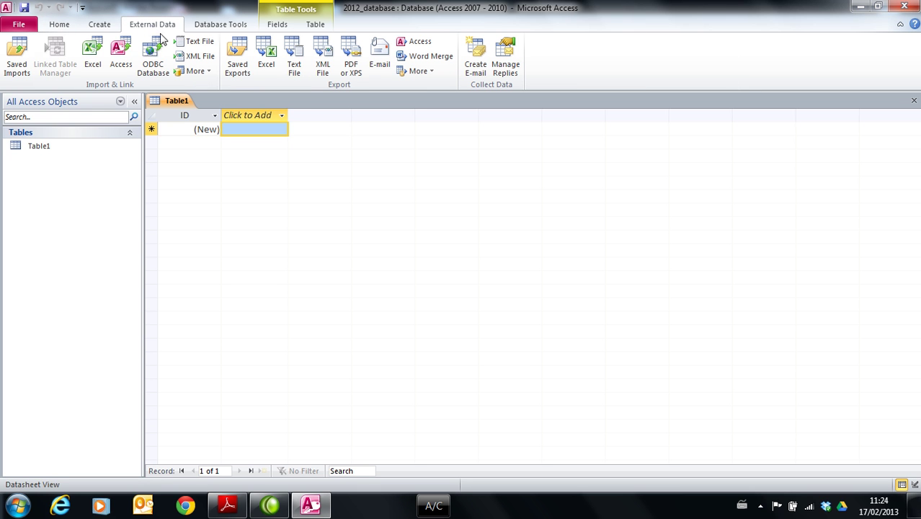
left_click(200, 43)
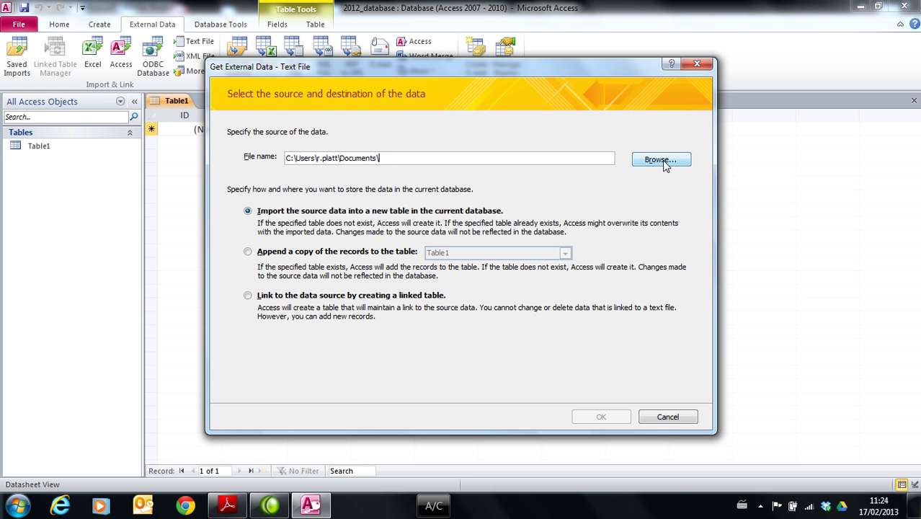
Browse for the source file in C:\Year11\2012_database\0417_s12_sf_22_support.
left_click(662, 160)
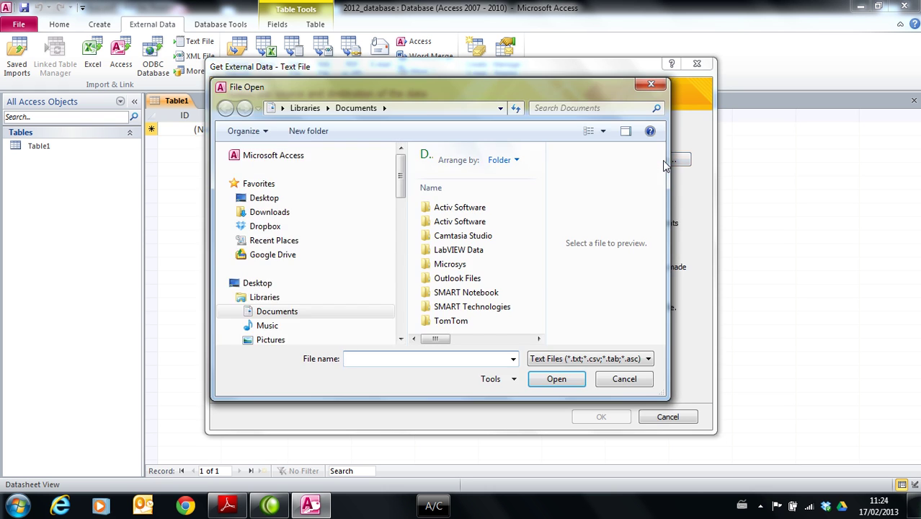
left_click_drag(400, 195, 400, 297)
left_click(283, 237)
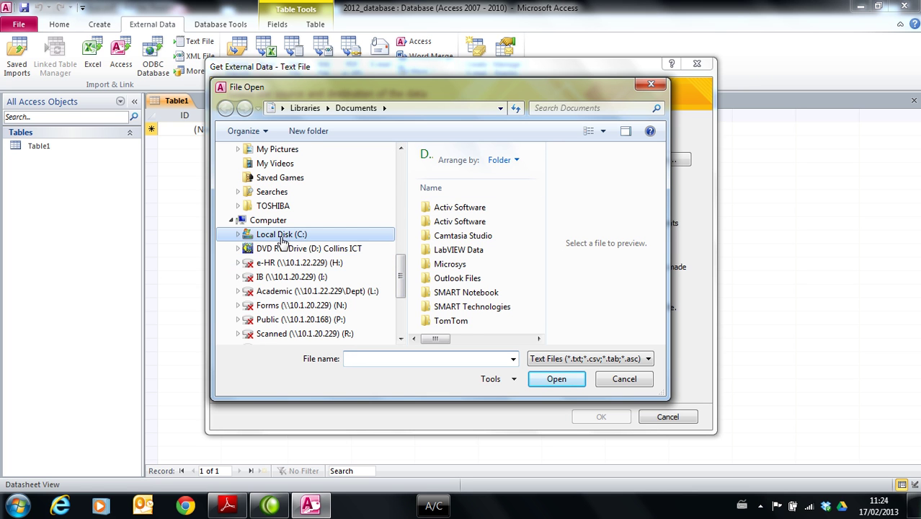
left_click_drag(538, 189, 539, 303)
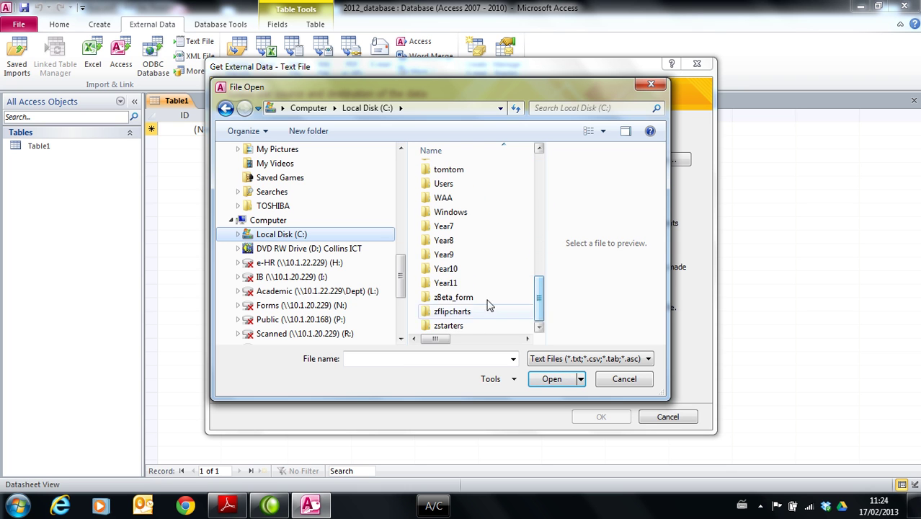
double_click(448, 282)
double_click(461, 228)
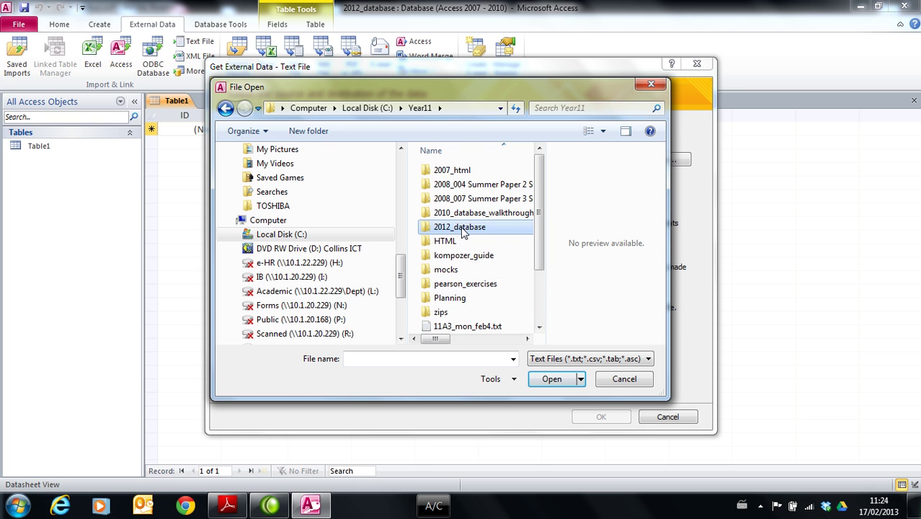
double_click(484, 177)
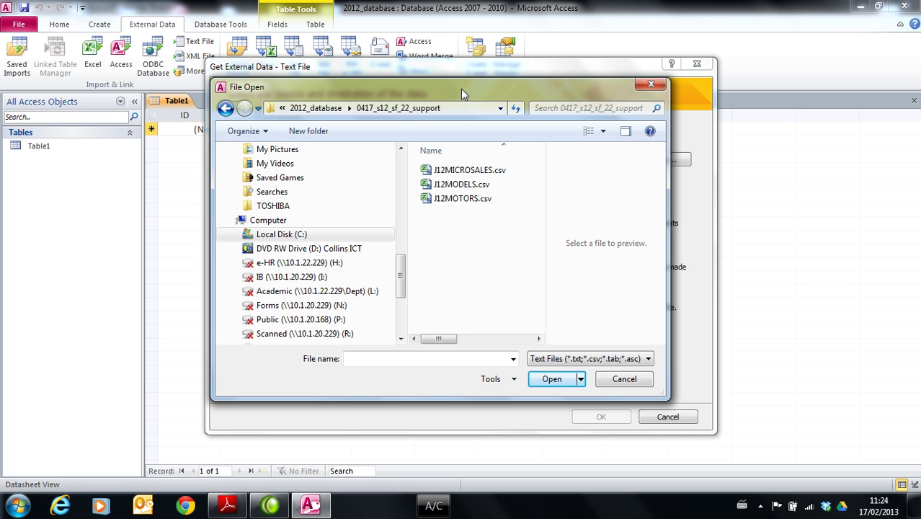
Check the required file name in the exam paper and import J12MOTORS.csv into a new table in the current database.
left_click(228, 507)
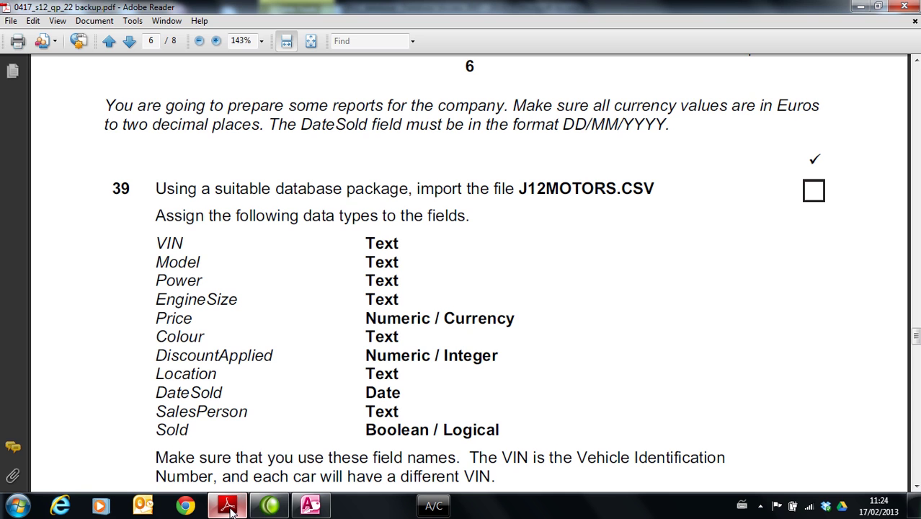
left_click(309, 505)
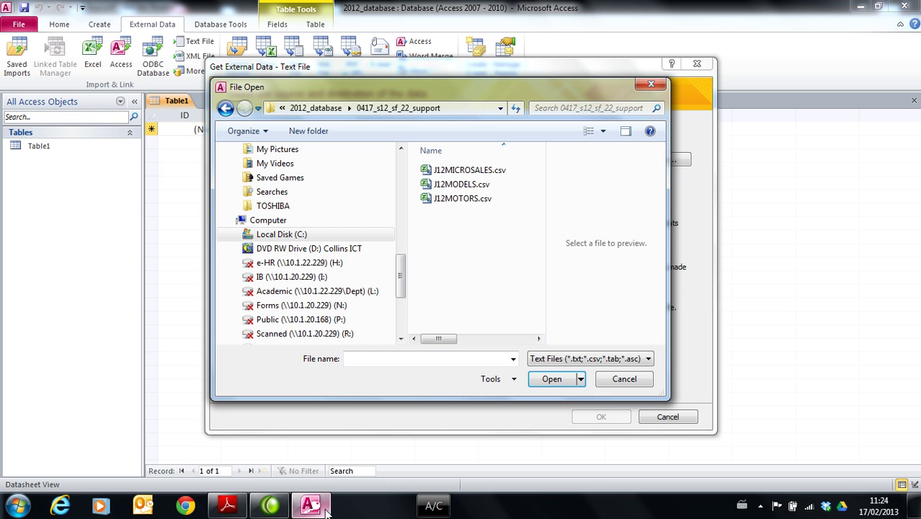
double_click(465, 203)
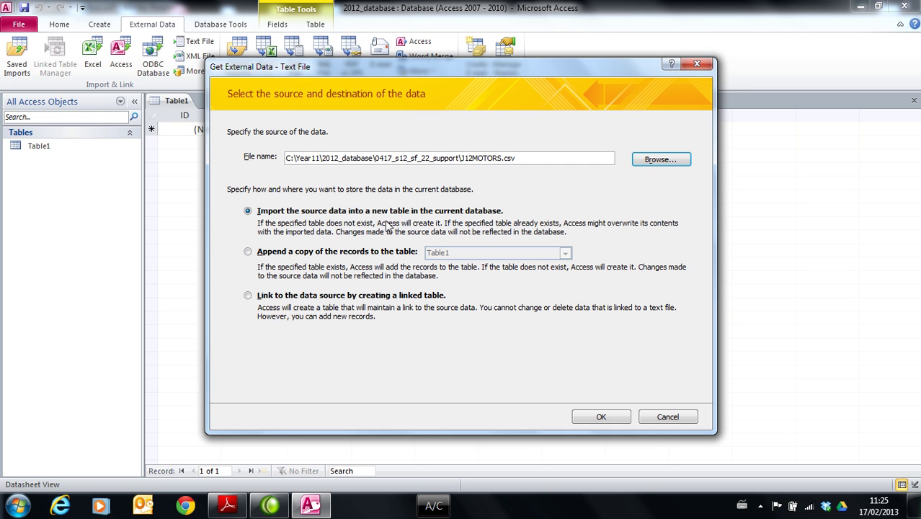
left_click(600, 417)
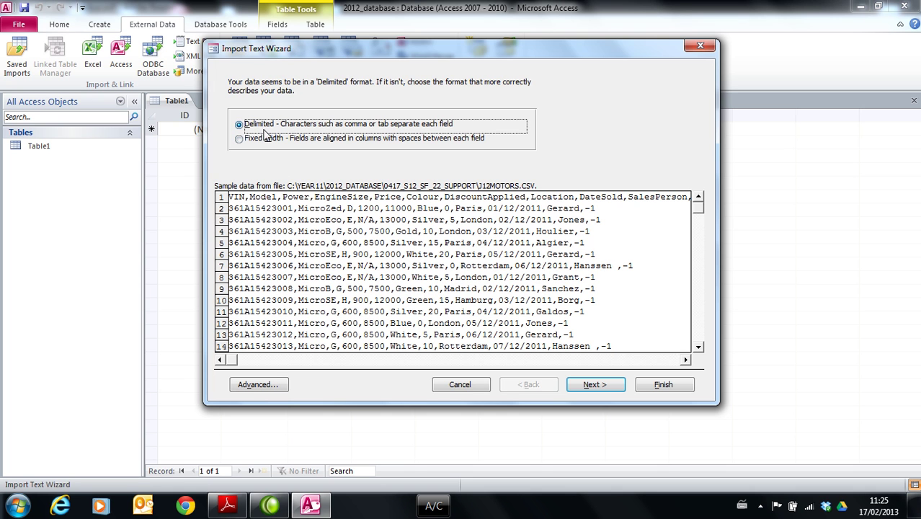
Keep the delimited format with comma separators and mark the first row as containing field names.
left_click(604, 385)
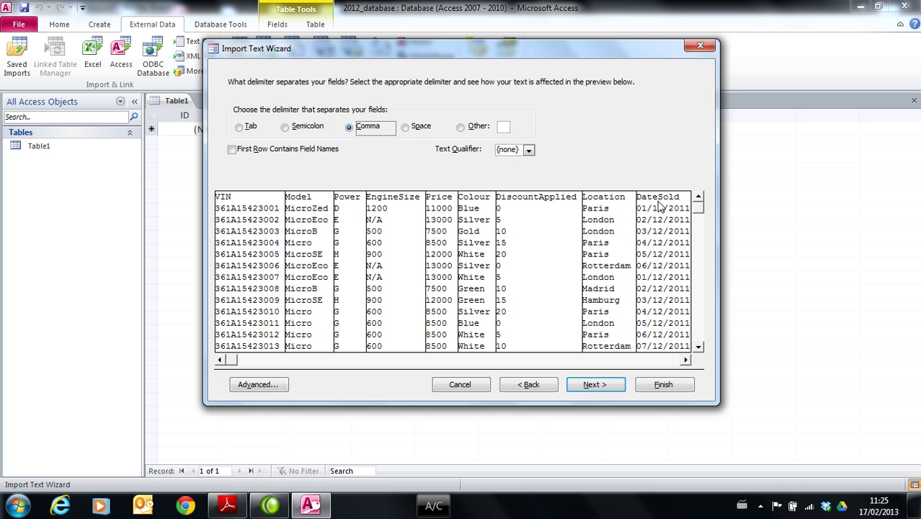
left_click(232, 149)
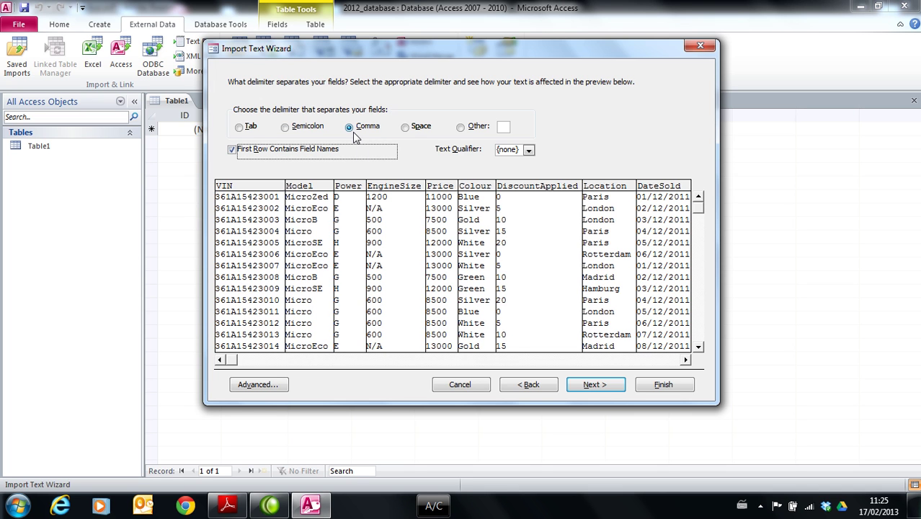
left_click(593, 384)
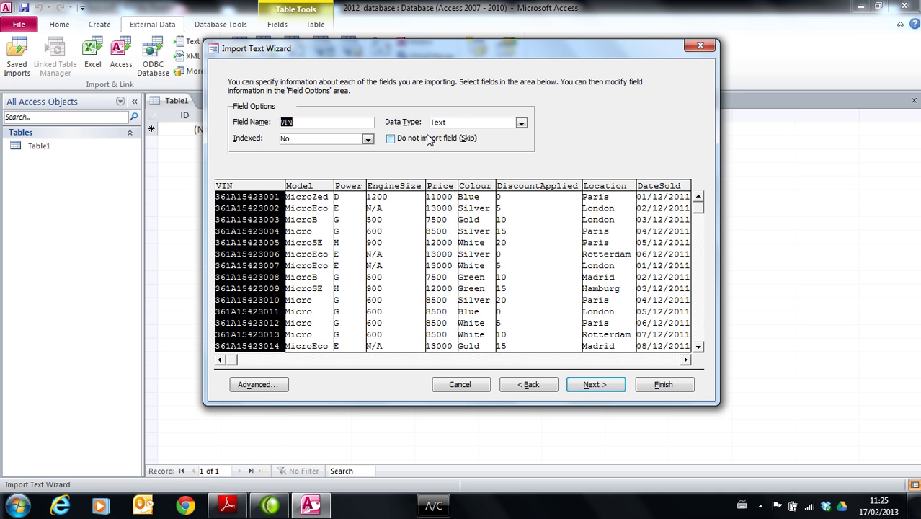
Compare the data types of the VIN, Model, Power and EngineSize fields with the list in the exam paper.
left_click(228, 504)
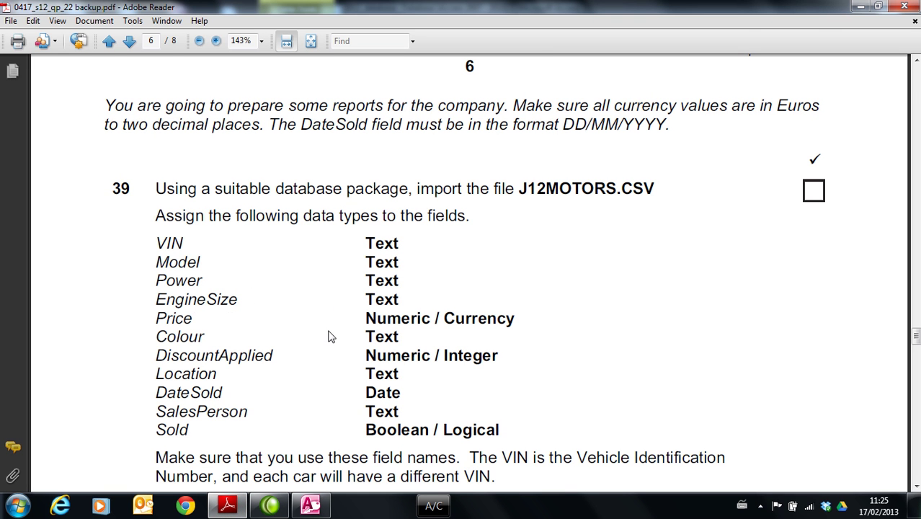
left_click(312, 506)
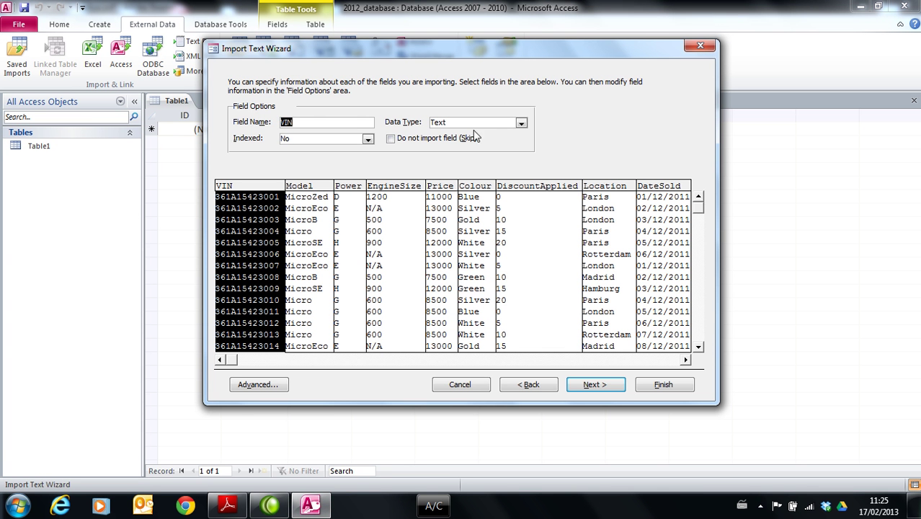
left_click(310, 197)
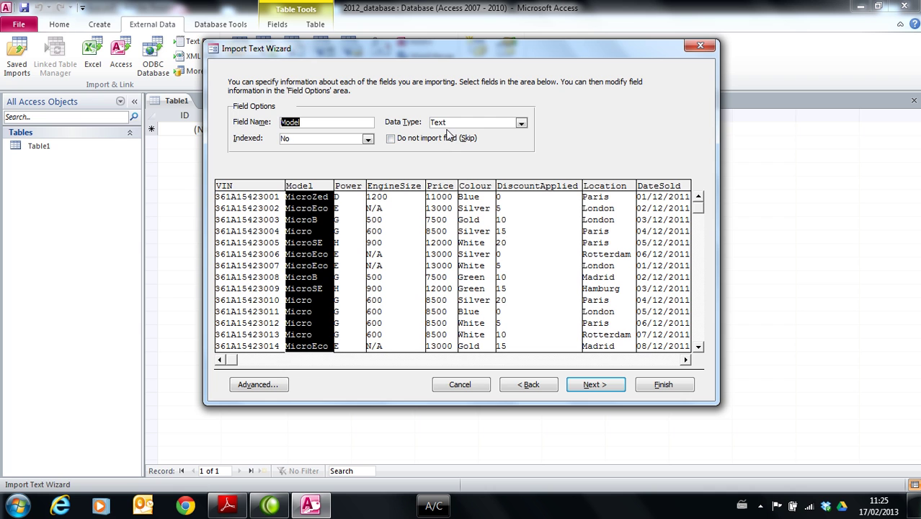
left_click(354, 189)
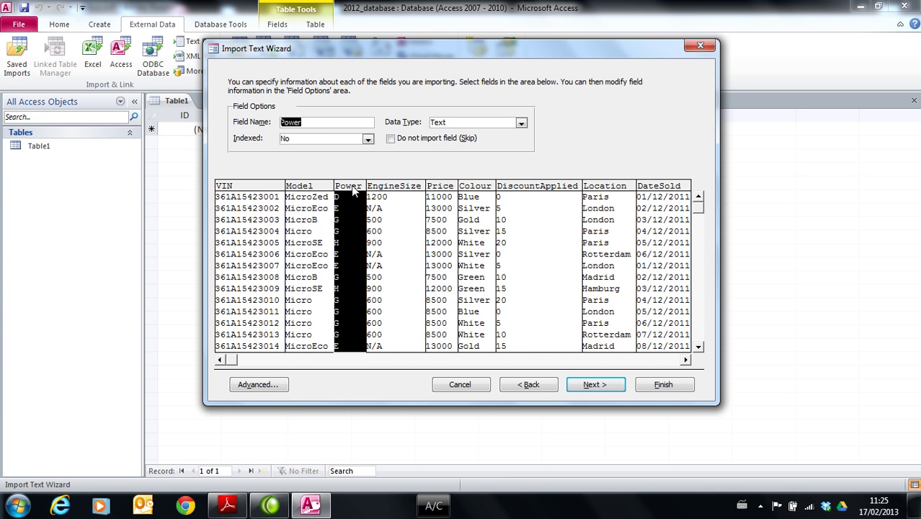
left_click(395, 190)
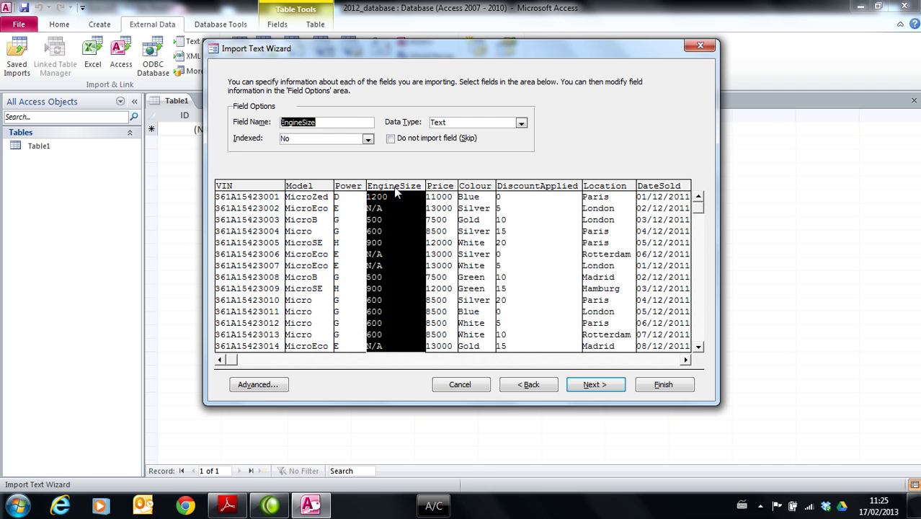
Check the required Price data type in the exam paper and set the Price field to Currency.
left_click(227, 505)
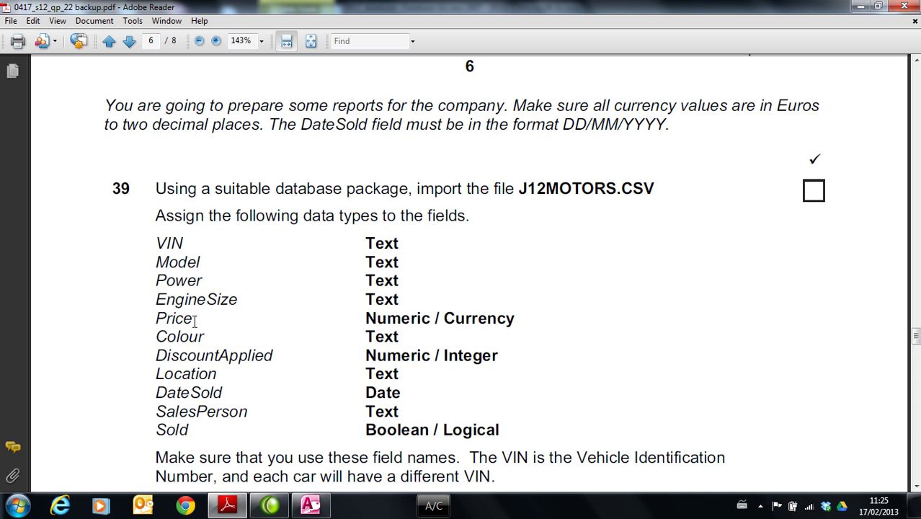
mouse_move(309, 505)
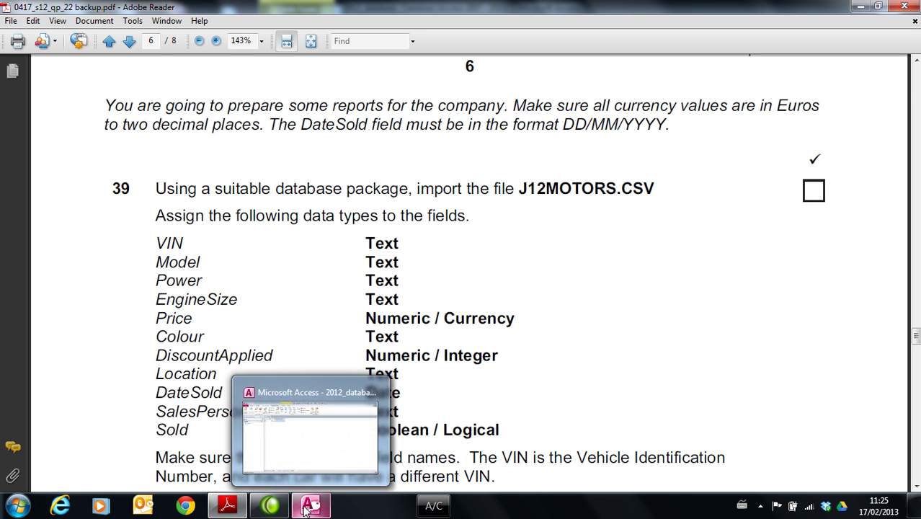
left_click(403, 410)
left_click(447, 185)
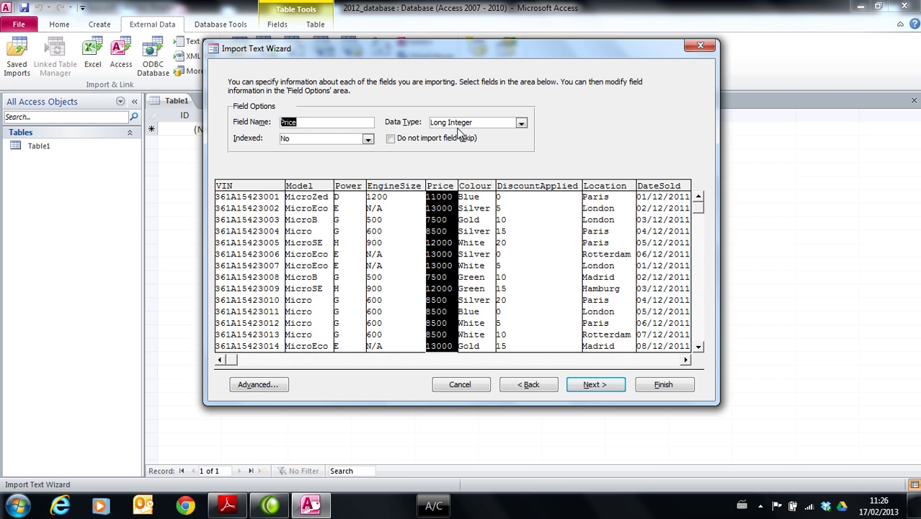
left_click(520, 124)
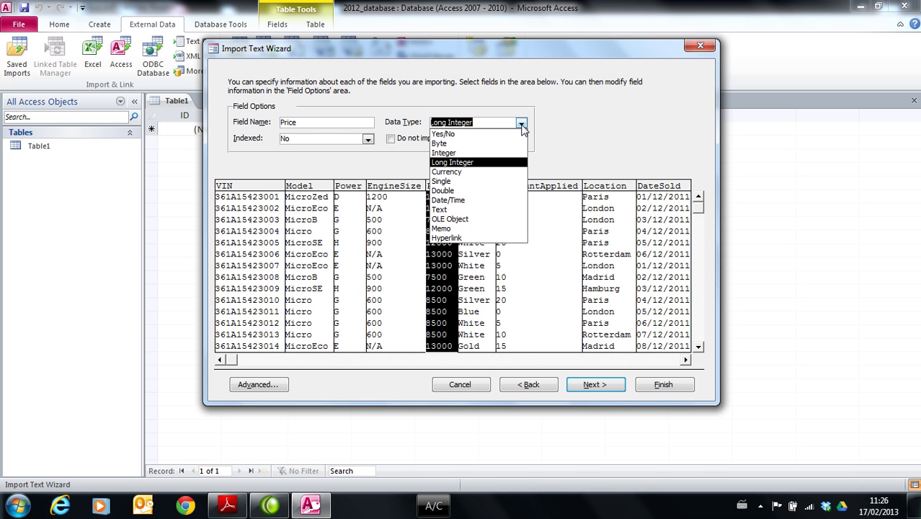
left_click(567, 135)
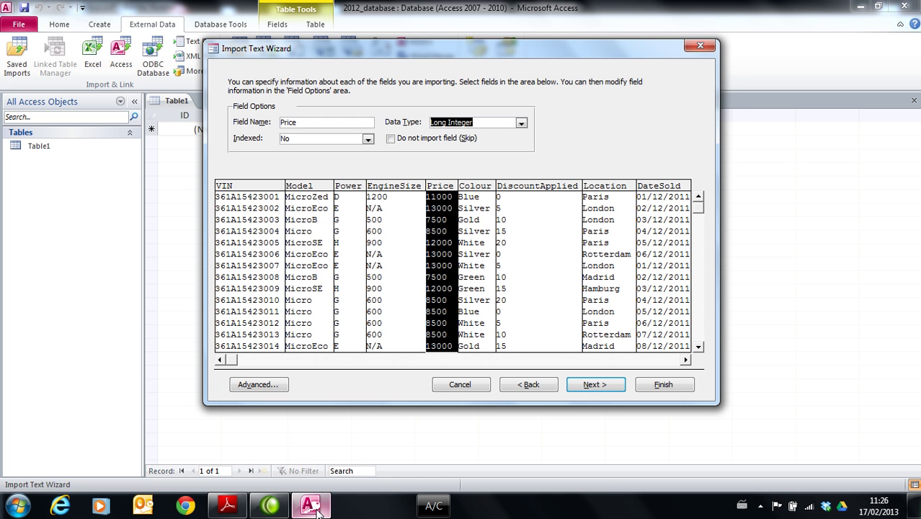
mouse_move(319, 510)
left_click(228, 506)
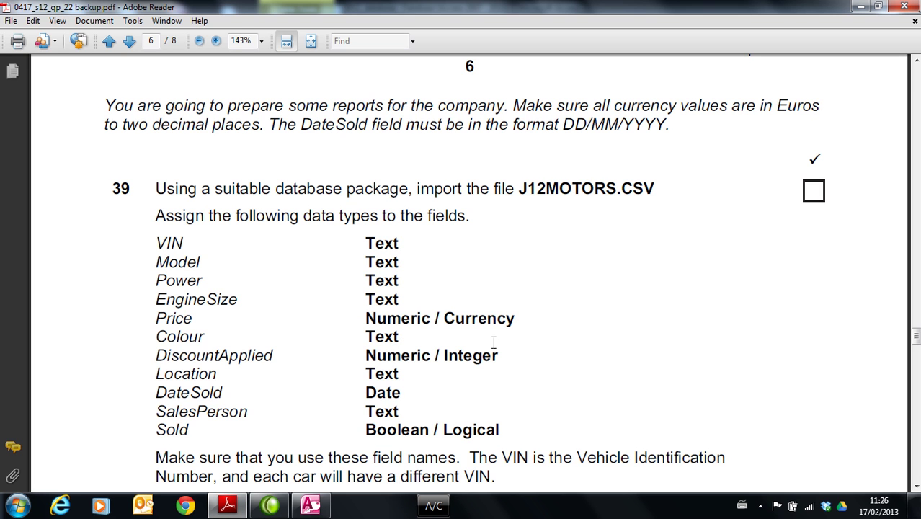
left_click(311, 506)
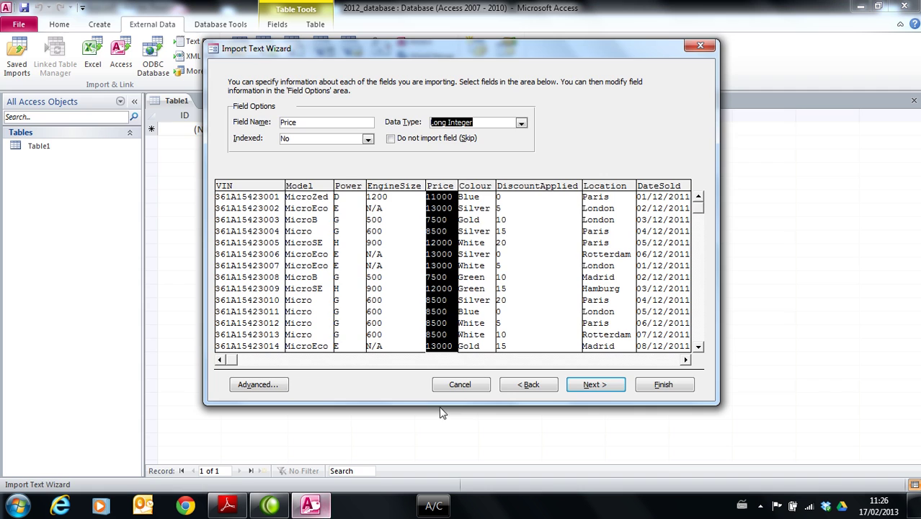
left_click(520, 123)
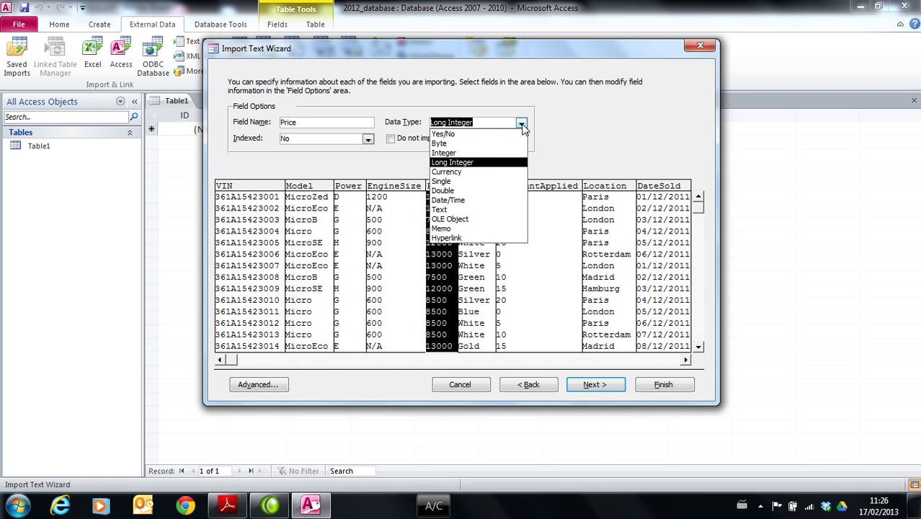
left_click(469, 178)
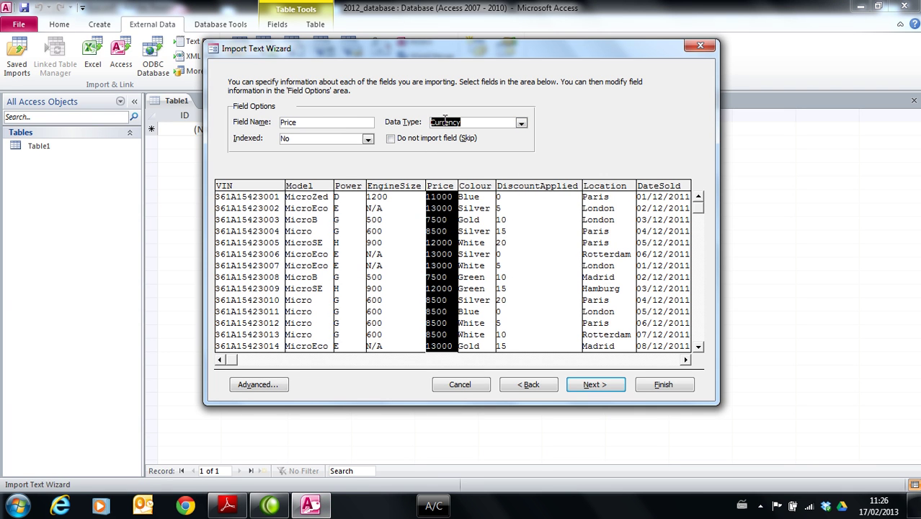
Review the Colour field's data type and set the DiscountApplied field to Integer as the exam paper requires.
left_click(473, 189)
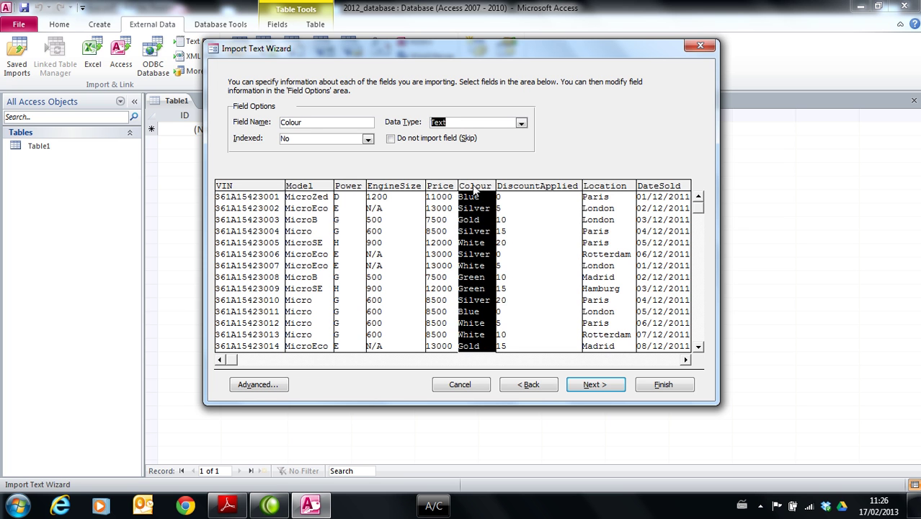
left_click(549, 193)
left_click(227, 505)
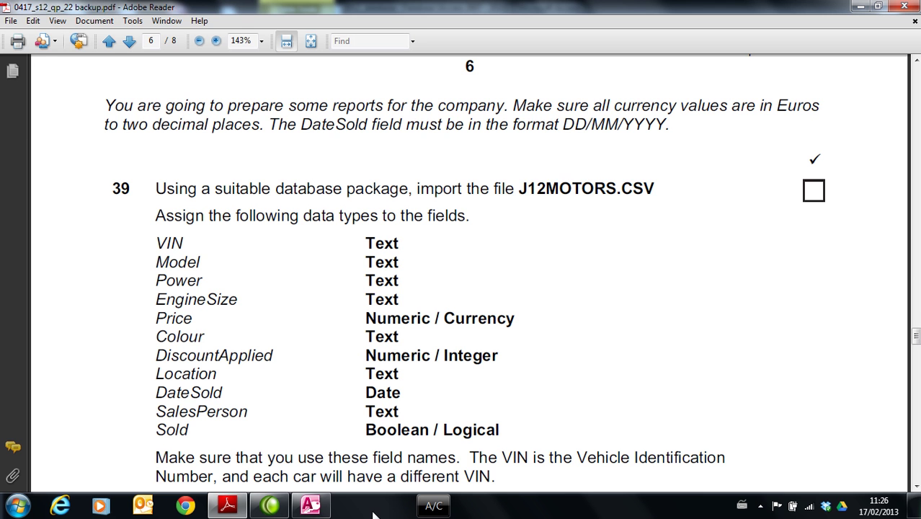
left_click(310, 507)
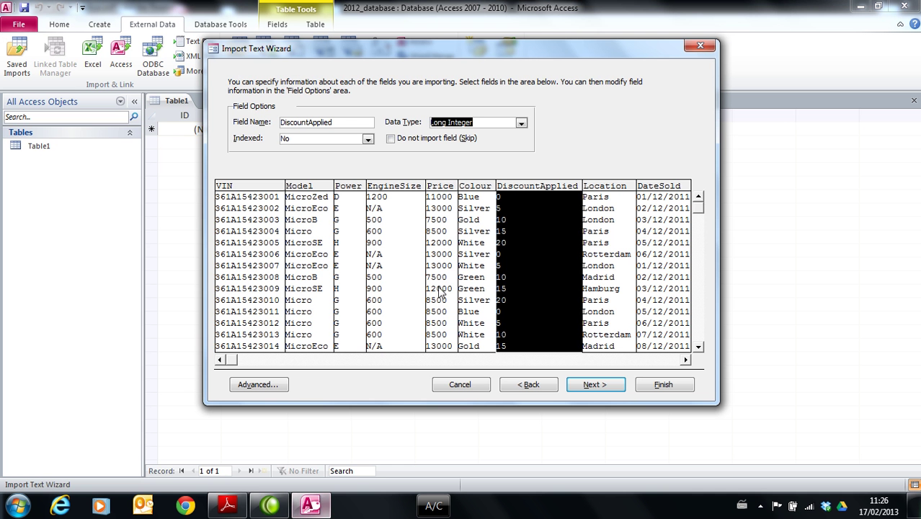
left_click(521, 123)
left_click(503, 152)
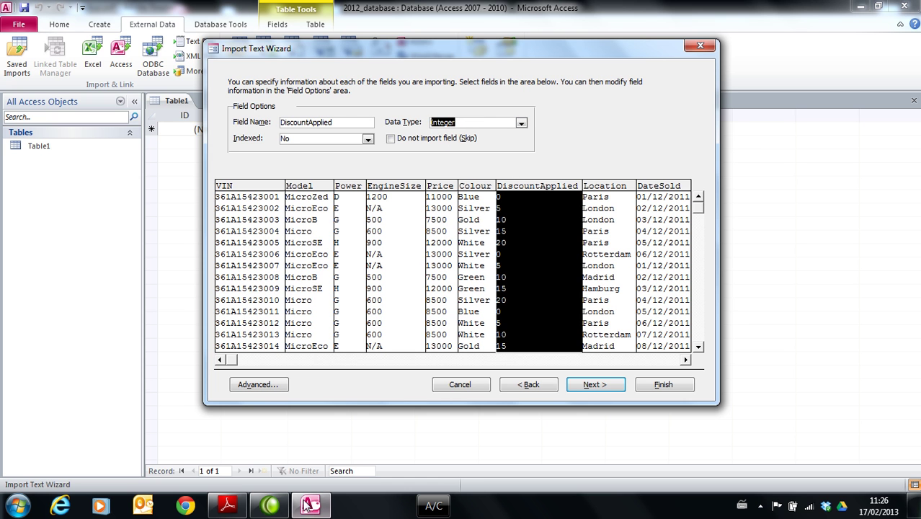
Compare the data types of the Location and DateSold fields with the exam paper's list.
left_click(225, 507)
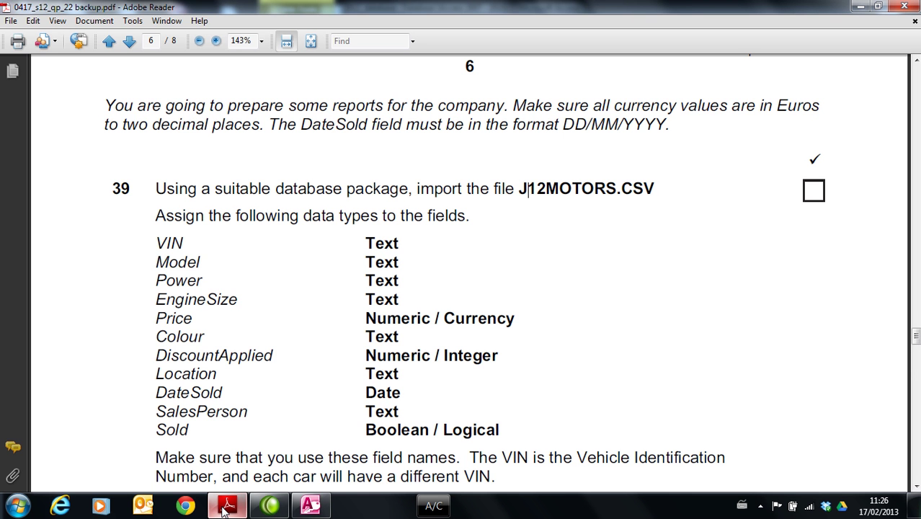
left_click(310, 505)
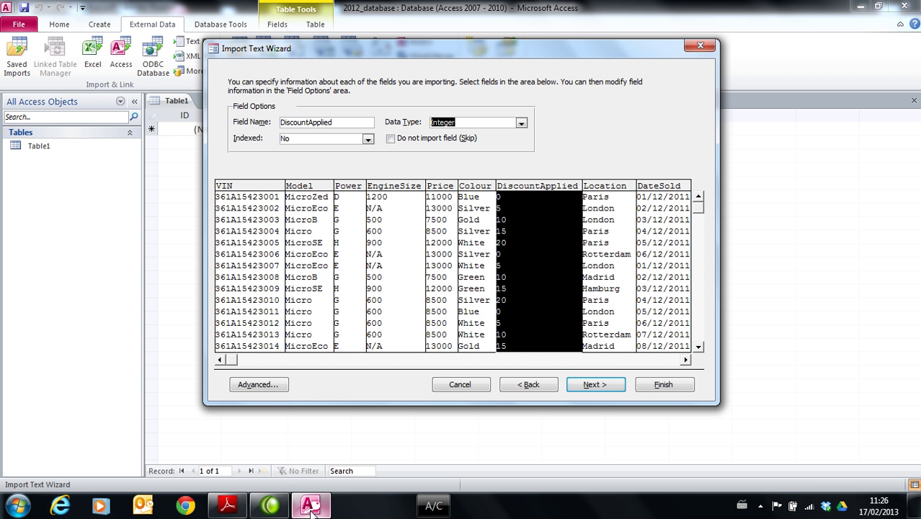
left_click(604, 191)
left_click(655, 192)
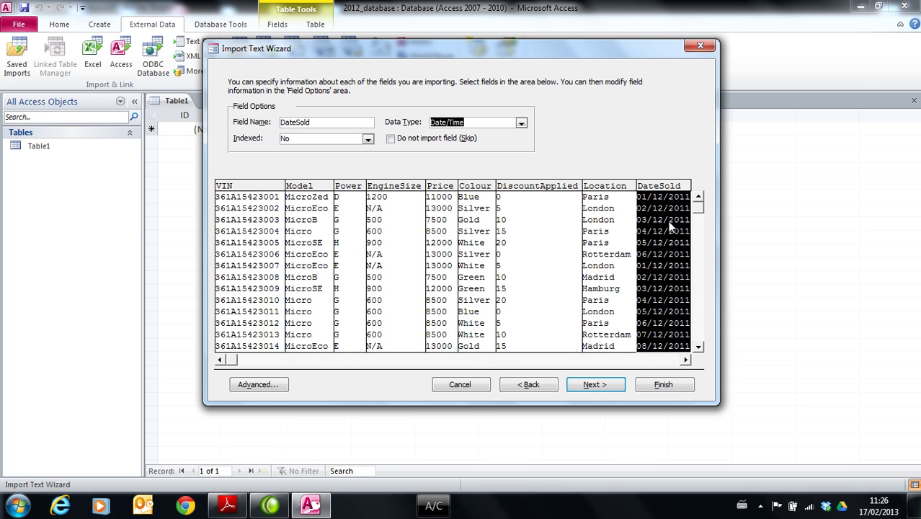
mouse_move(316, 508)
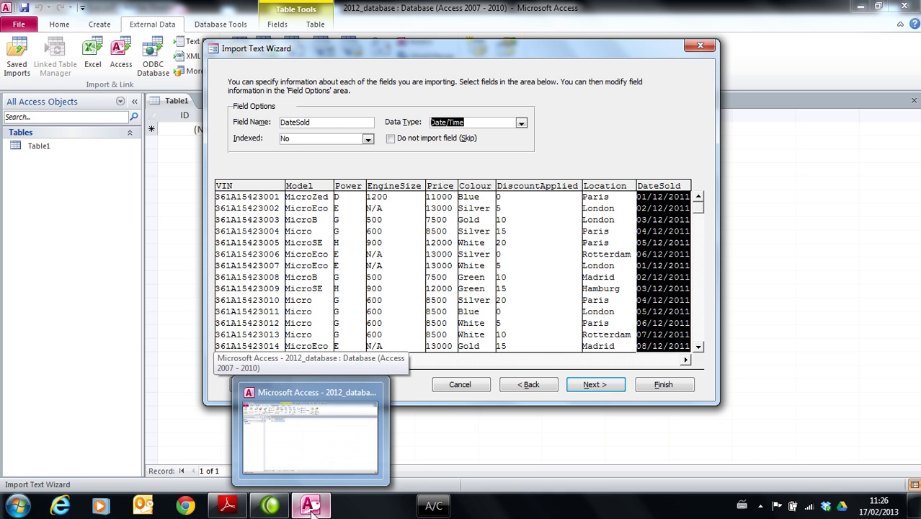
Check the SalesPerson field against the exam paper, set the Sold field's data type to Yes/No and continue the import.
left_click(227, 505)
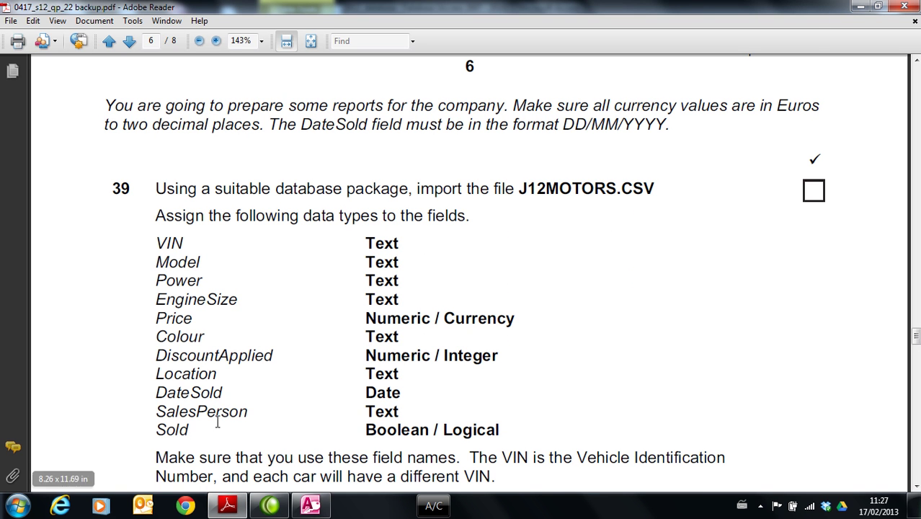
left_click(311, 505)
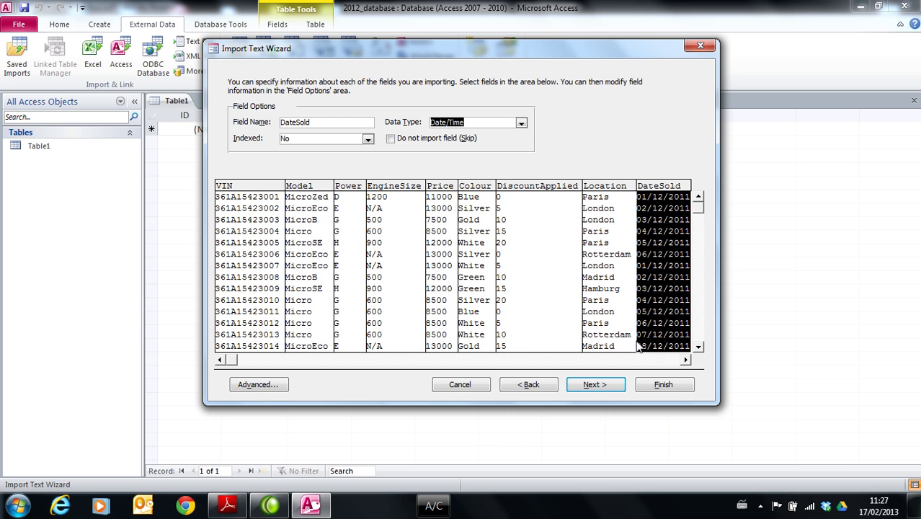
left_click(685, 361)
left_click_drag(686, 361, 686, 361)
left_click(630, 188)
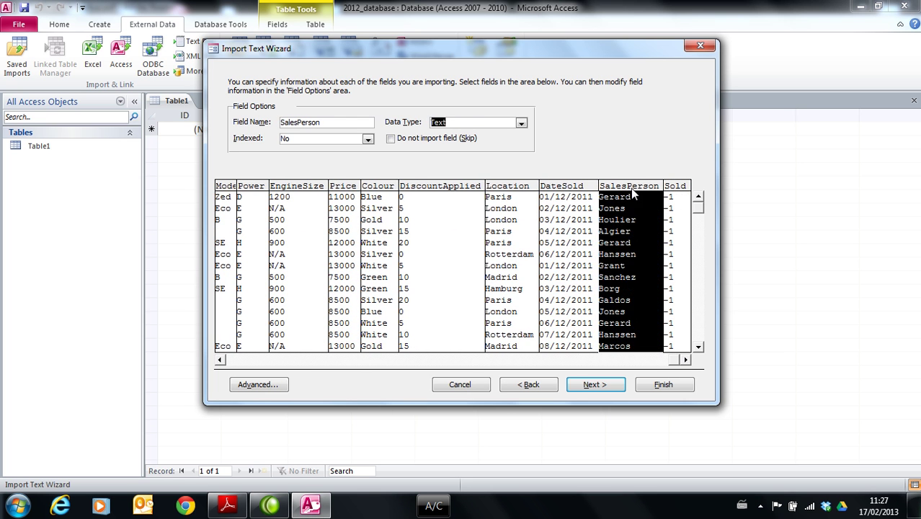
left_click(670, 187)
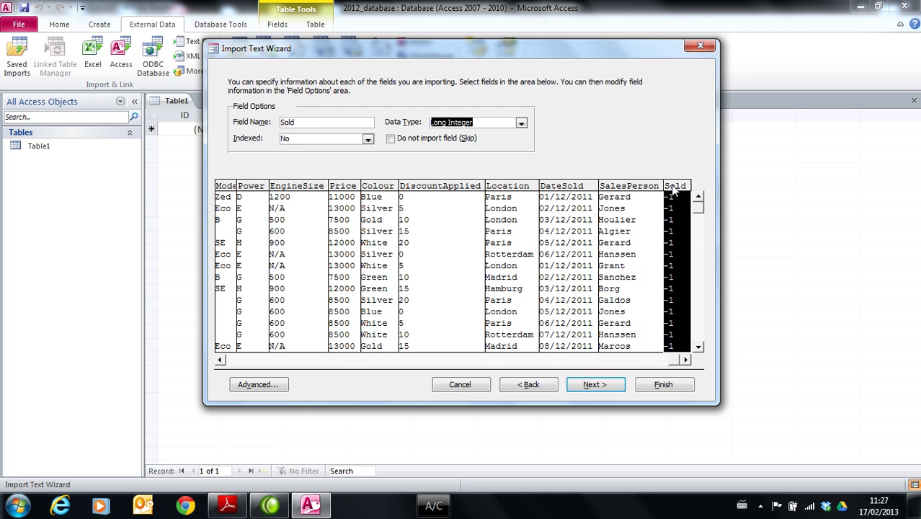
left_click(521, 124)
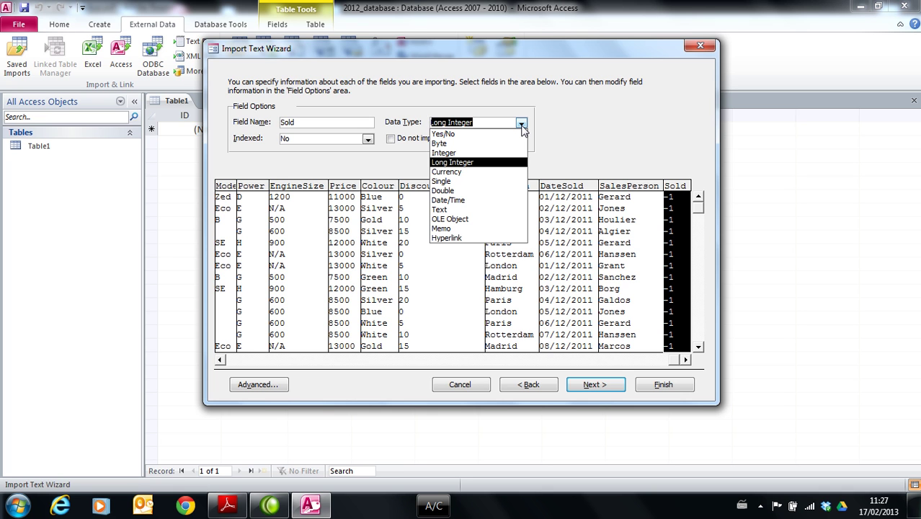
left_click(499, 135)
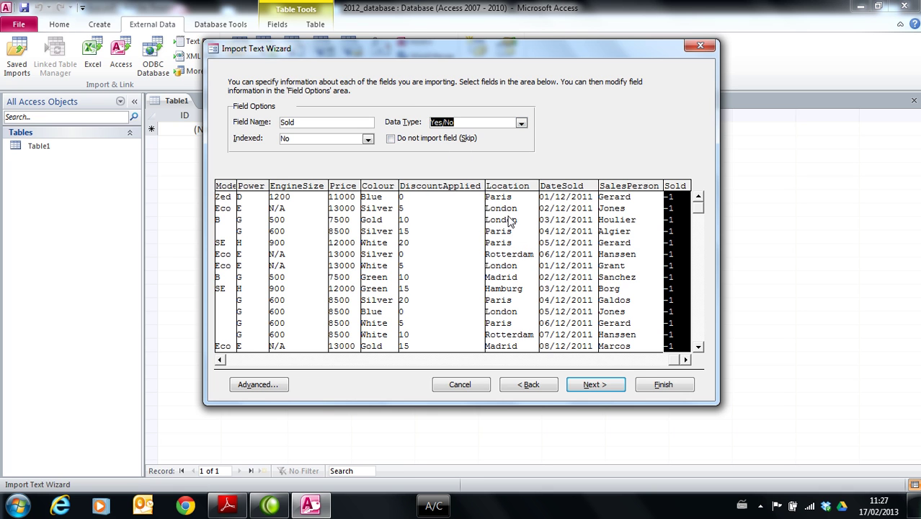
left_click(609, 392)
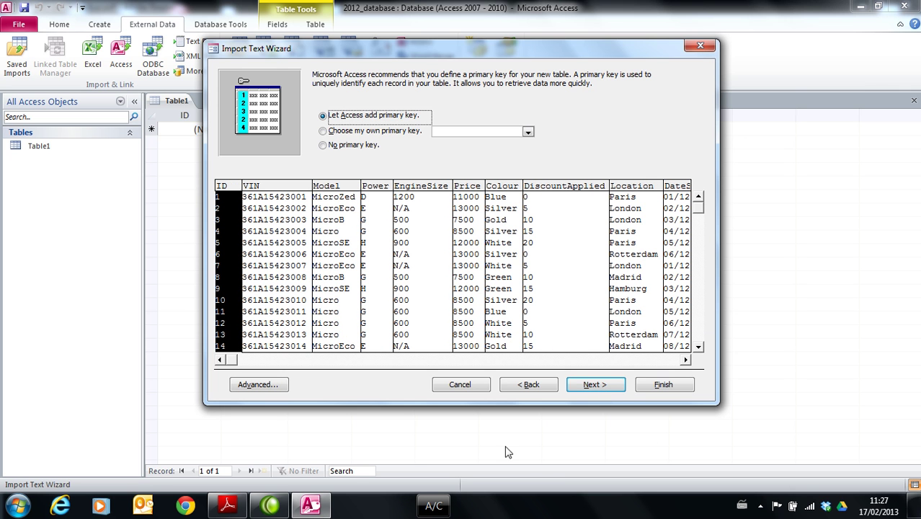
Read the exam paper's field notes and the tasks after them, and choose to import the table with no primary key.
left_click(317, 507)
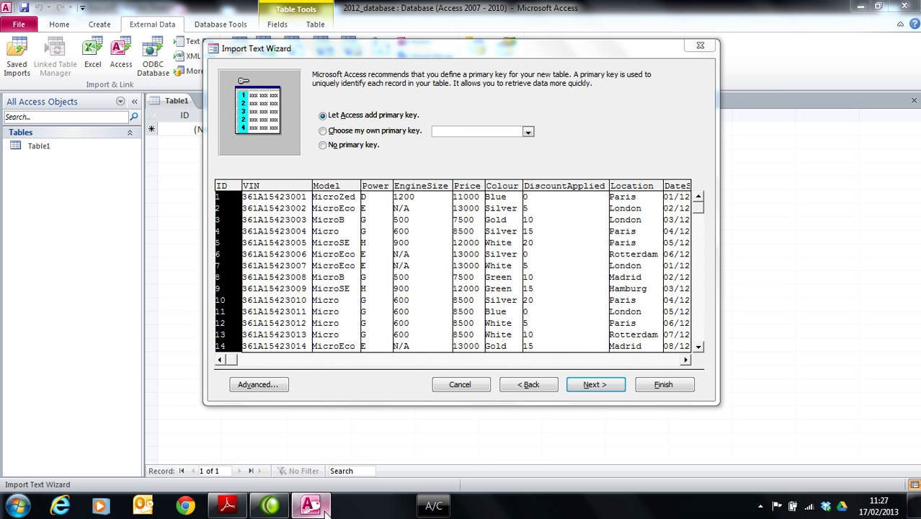
left_click(244, 510)
scroll(353, 424, "down", 3)
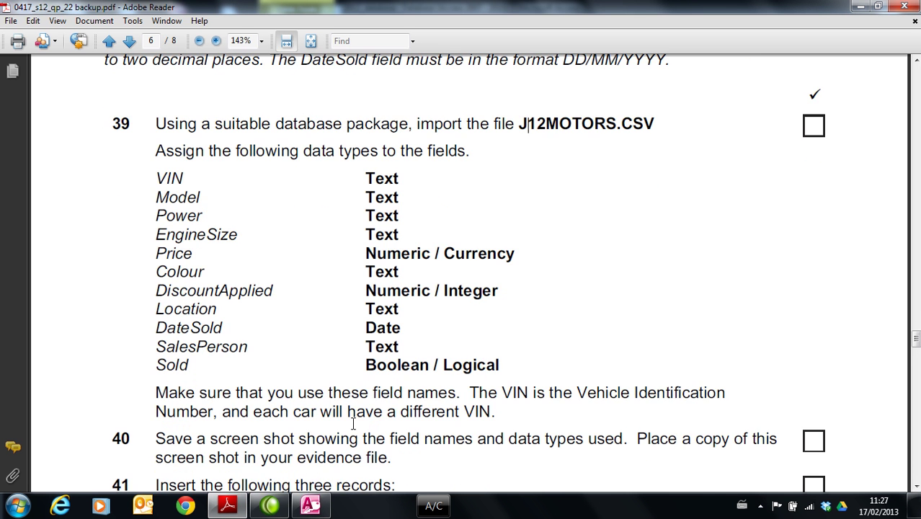
scroll(353, 424, "down", 1)
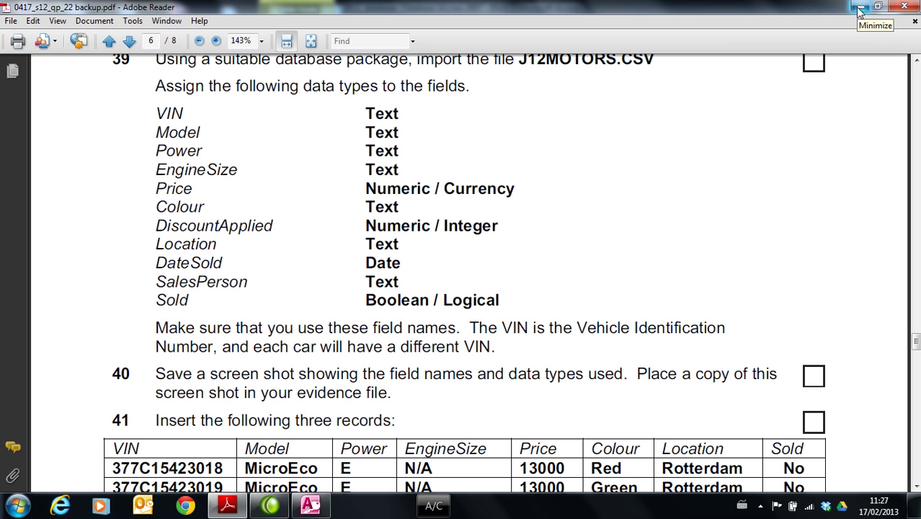
scroll(684, 196, "down", 5)
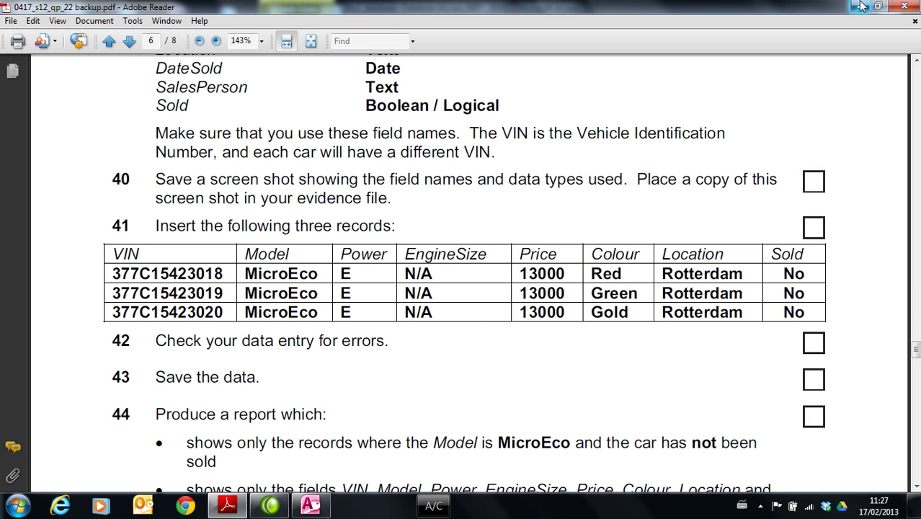
left_click(317, 506)
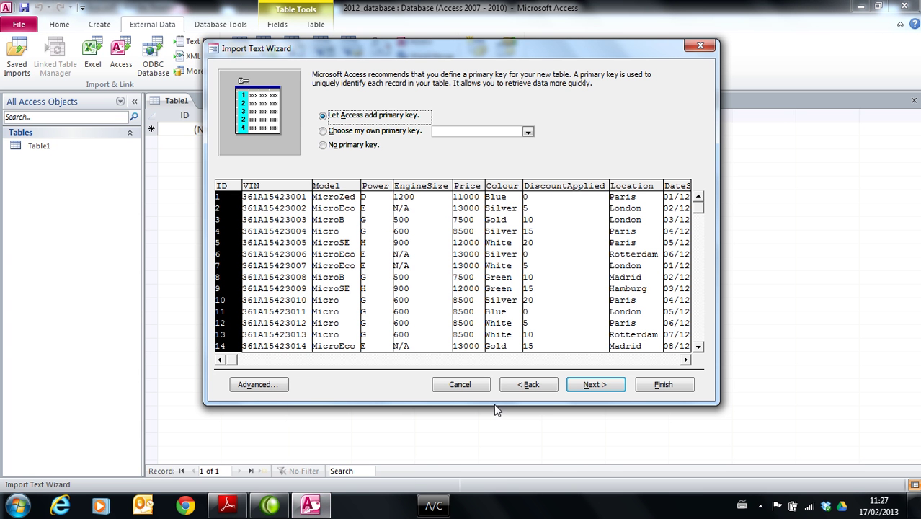
left_click(328, 149)
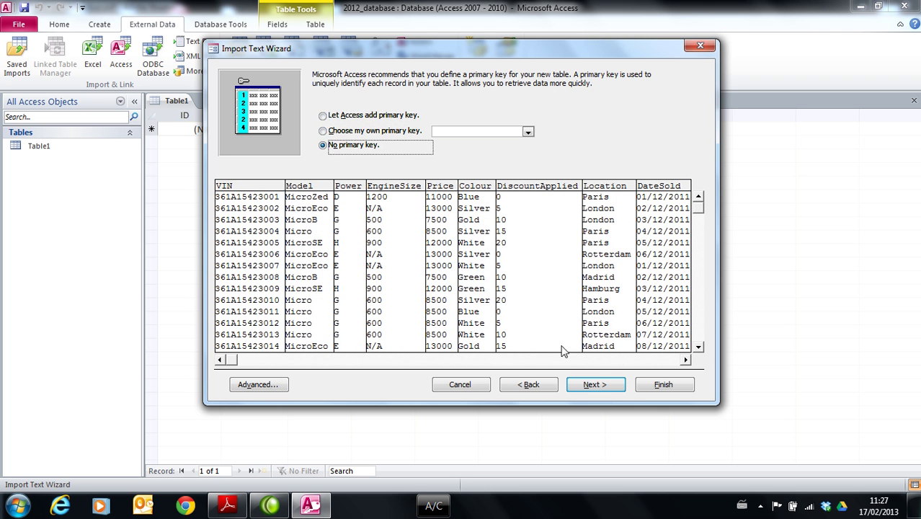
Finish importing the data into a table named J12MOTORS without saving the import steps.
left_click(595, 385)
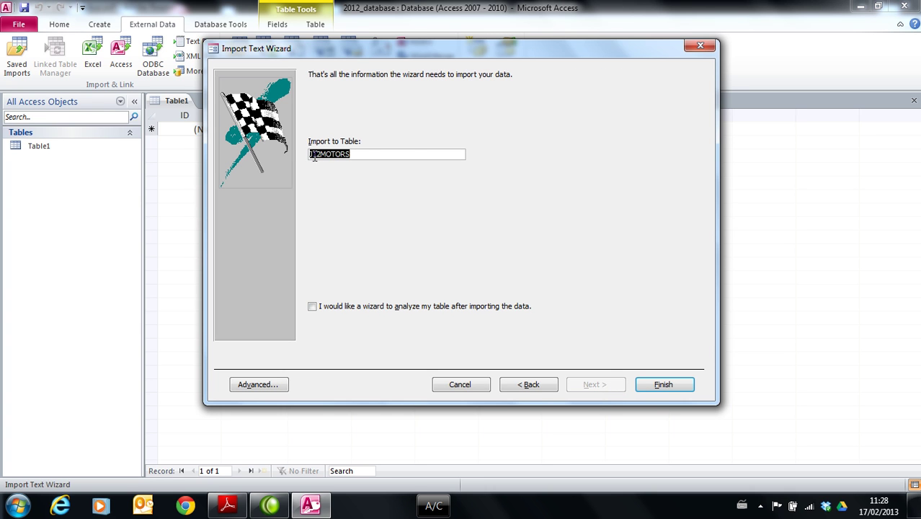
left_click(684, 386)
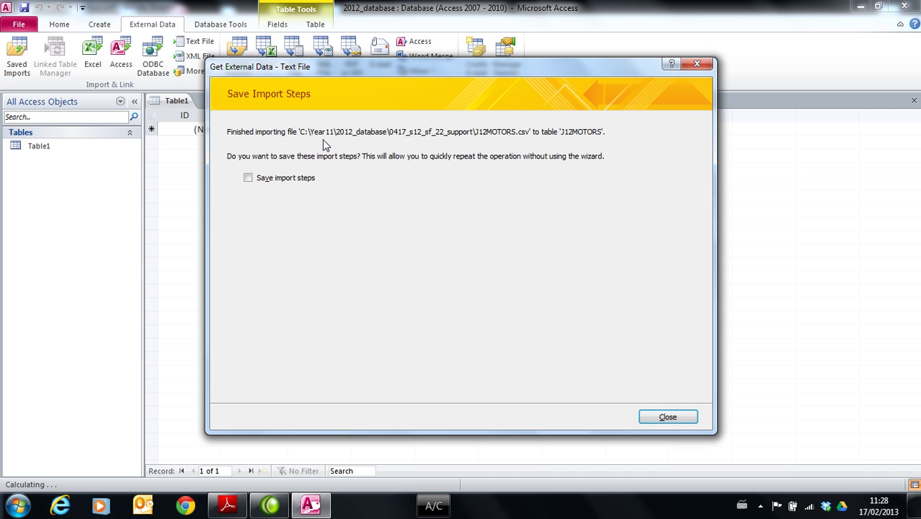
left_click(657, 417)
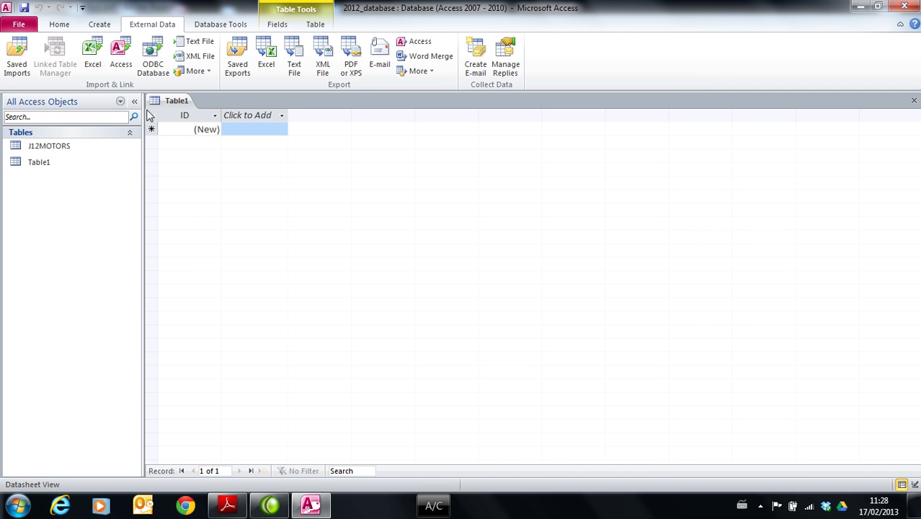
Try to delete the empty Table1 from the database, and close its open datasheet.
left_click(23, 163)
right_click(37, 165)
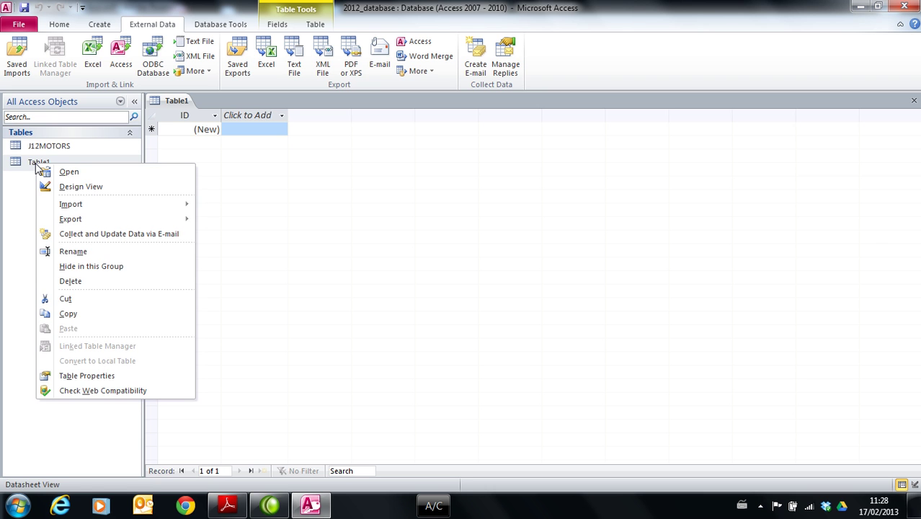
left_click(66, 281)
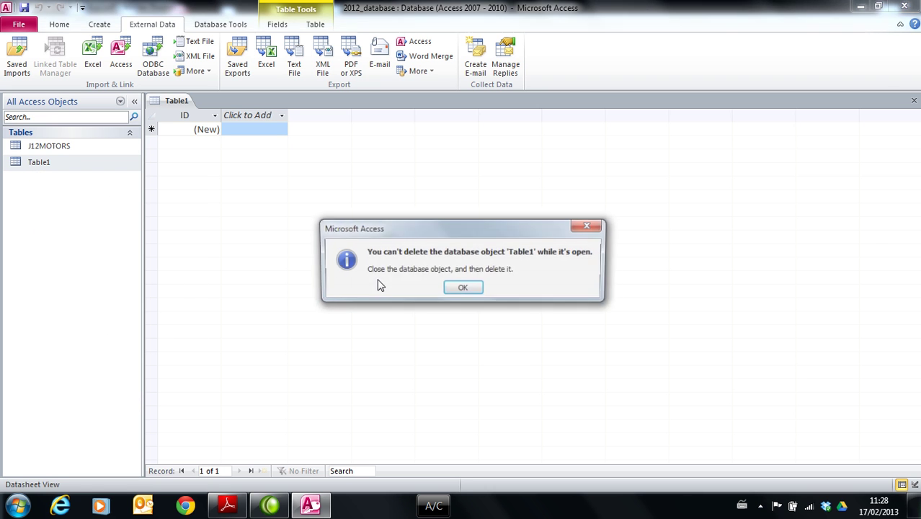
left_click(467, 289)
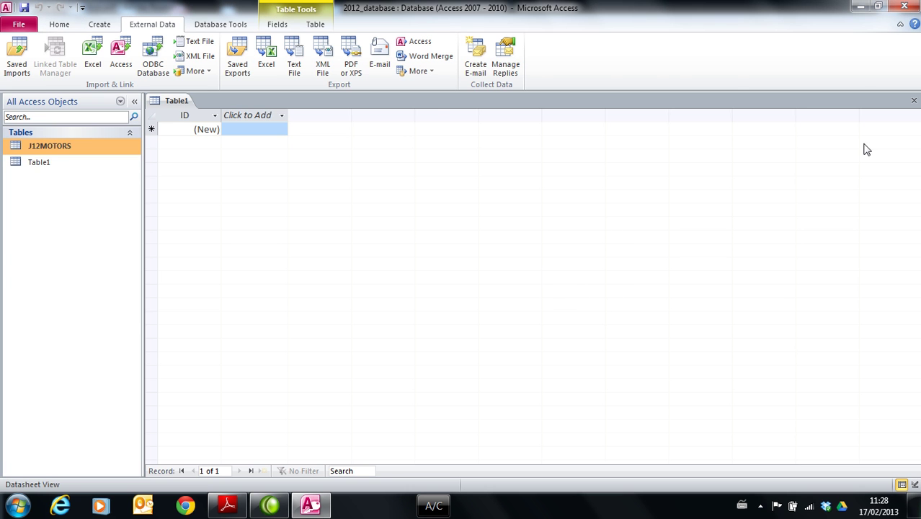
left_click(914, 105)
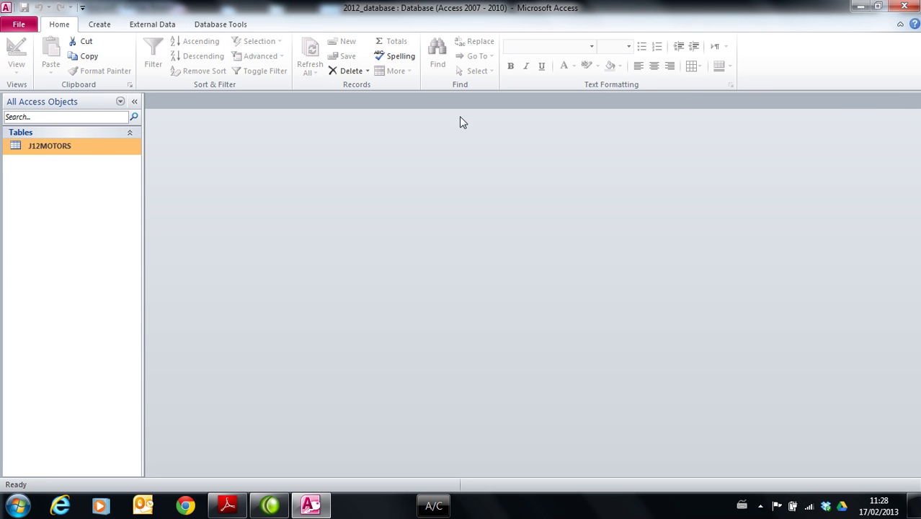
Open the J12MOTORS table and read the exam paper's requirements for currency and date formats in Adobe Reader.
double_click(50, 148)
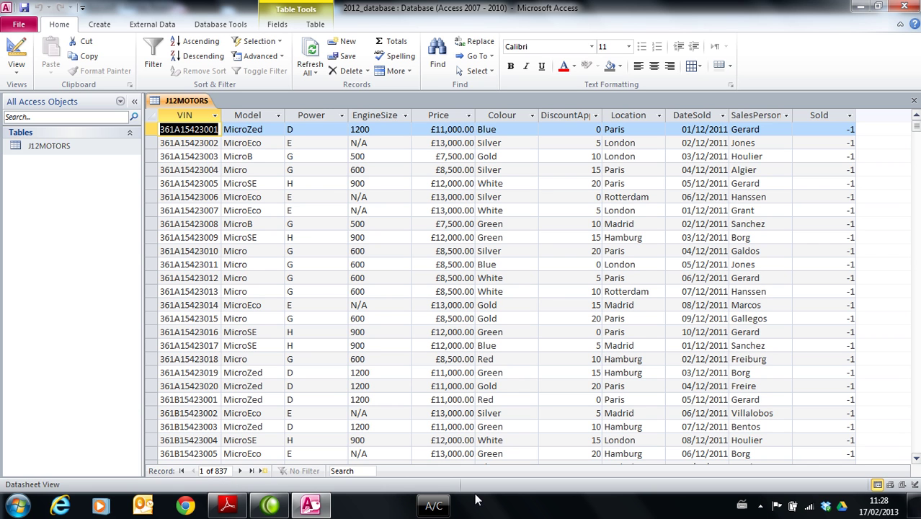
left_click(228, 508)
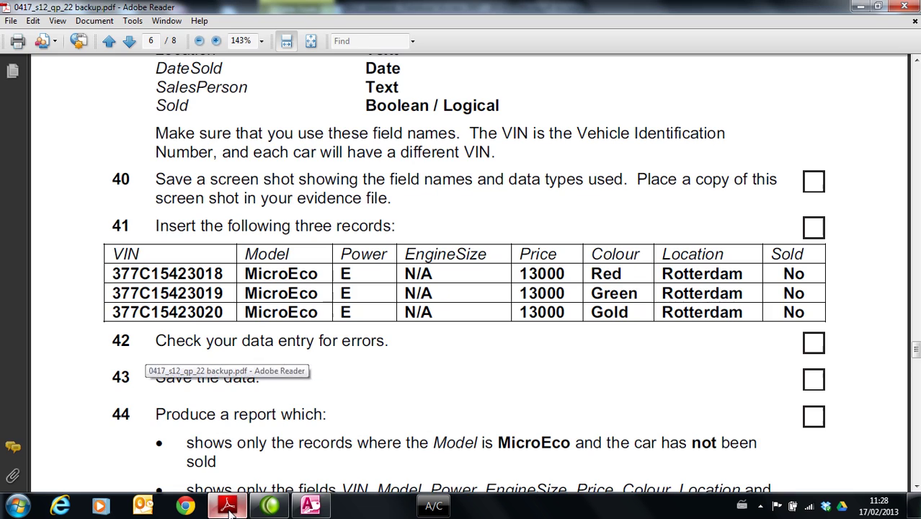
left_click_drag(915, 360, 916, 332)
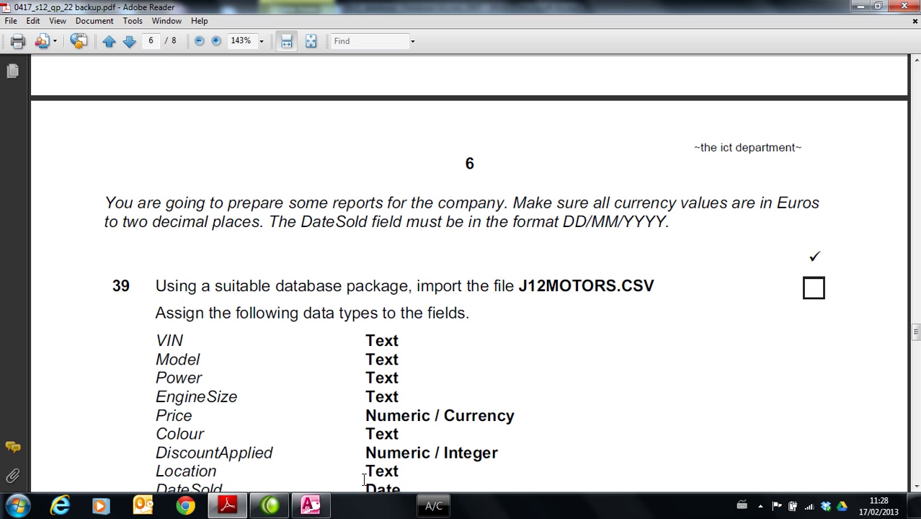
left_click(321, 505)
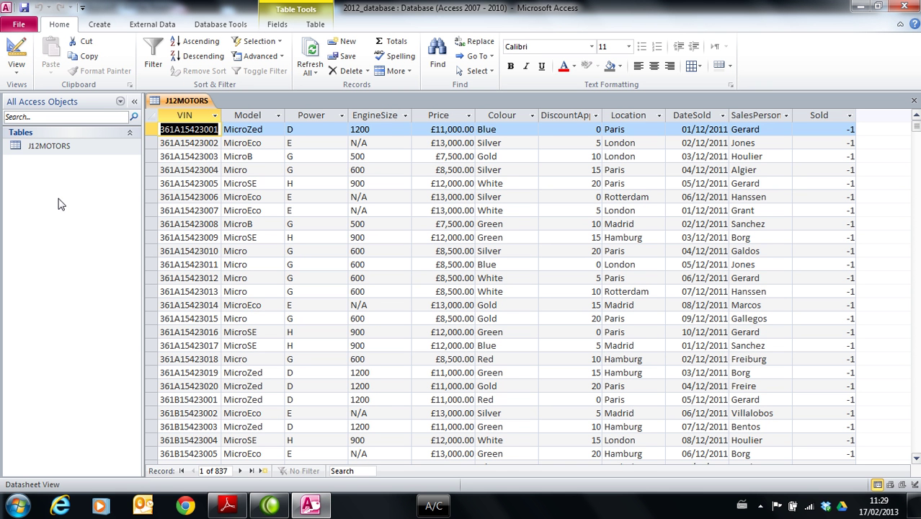
Show the J12MOTORS table in Design View in Access and set the Price field's format to Euro.
left_click(16, 70)
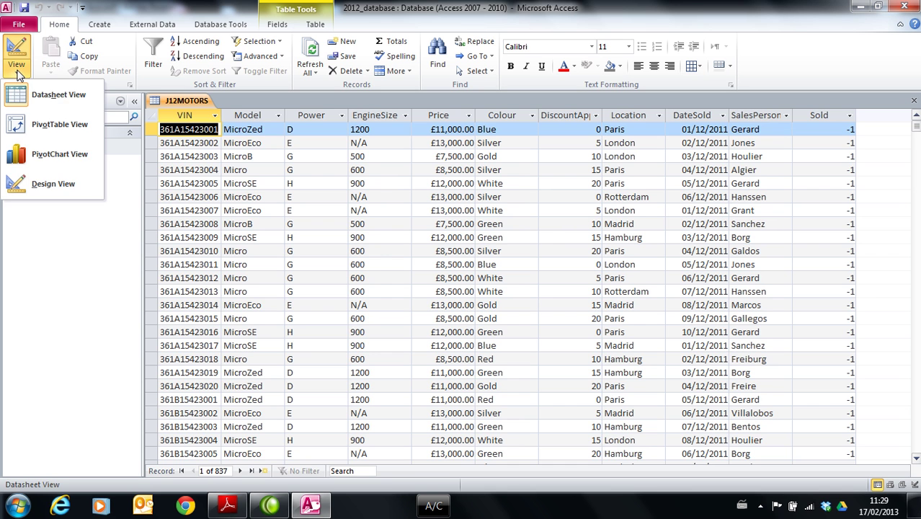
left_click(41, 186)
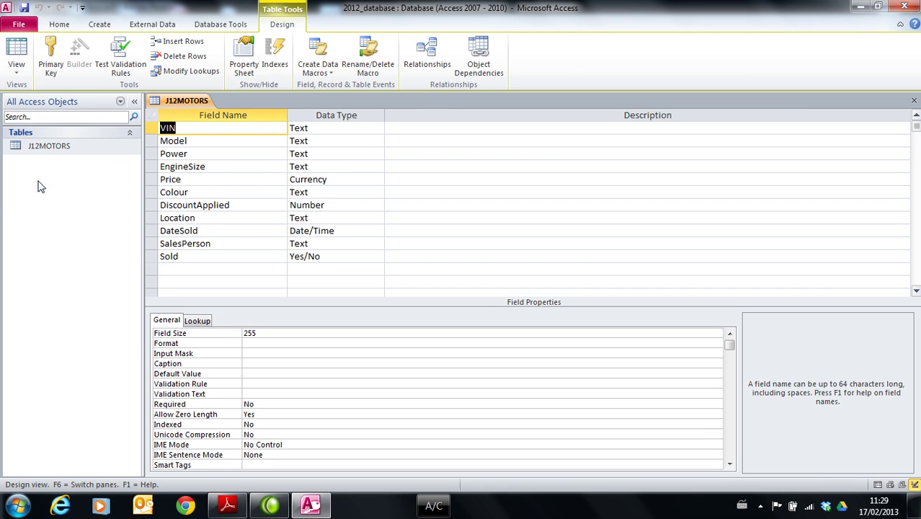
left_click(347, 181)
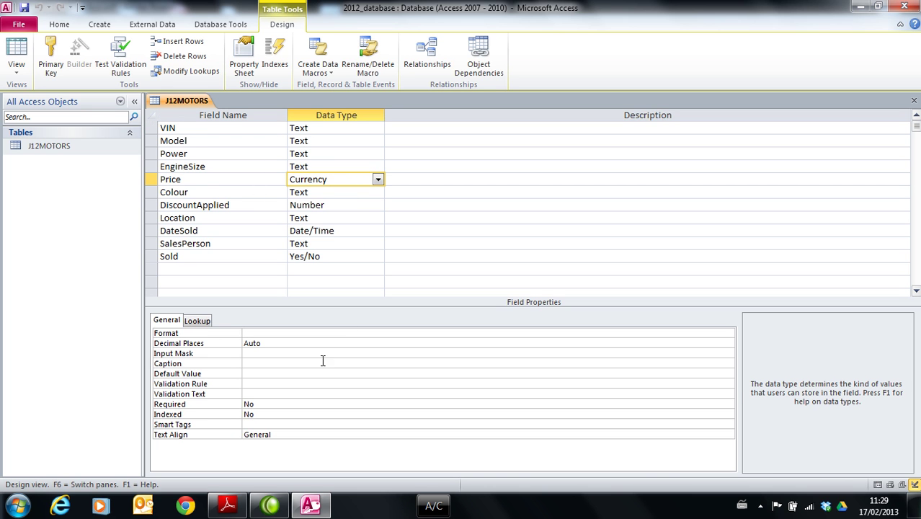
left_click(378, 181)
left_click(378, 180)
left_click(250, 332)
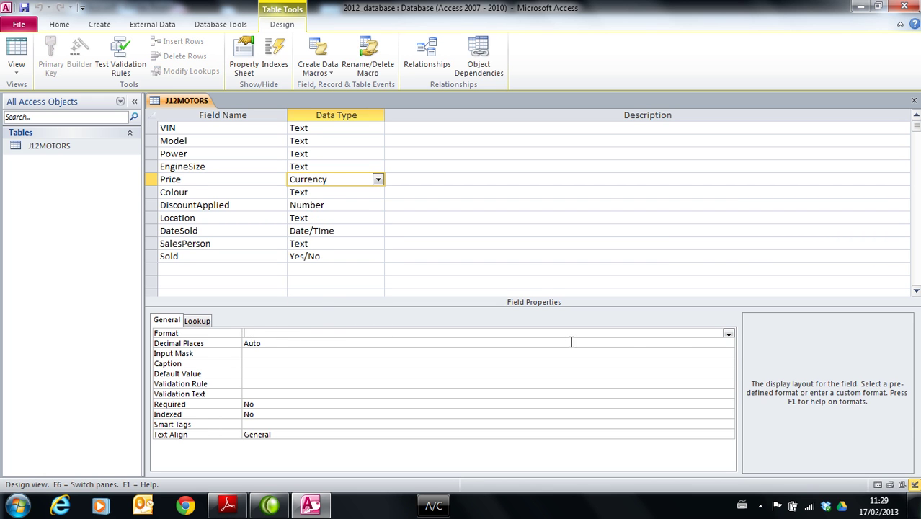
left_click(729, 335)
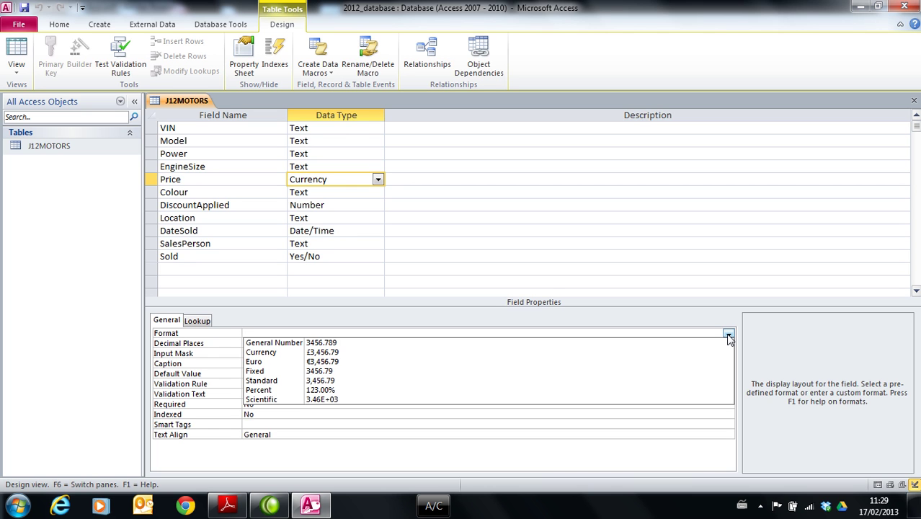
left_click(346, 363)
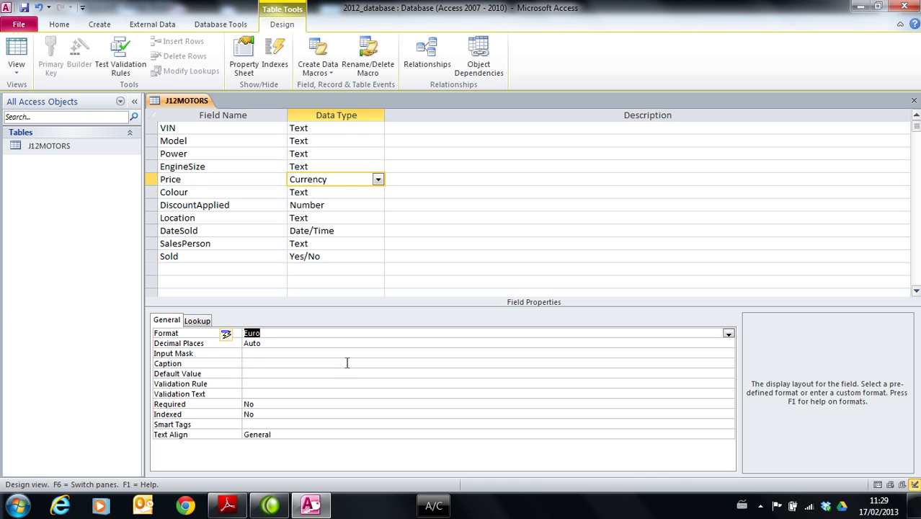
Set the Price field's decimal places to 2, save the table and return it to Datasheet View.
left_click(279, 344)
left_click(728, 346)
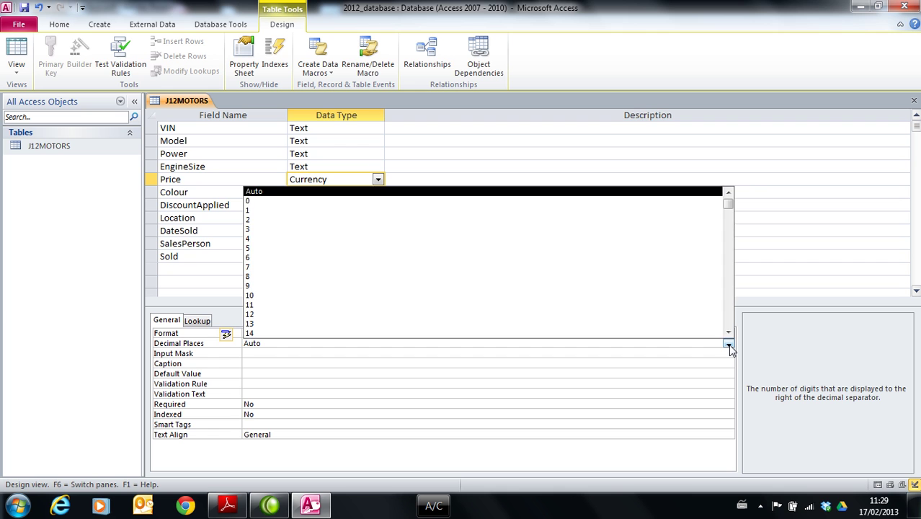
left_click(345, 218)
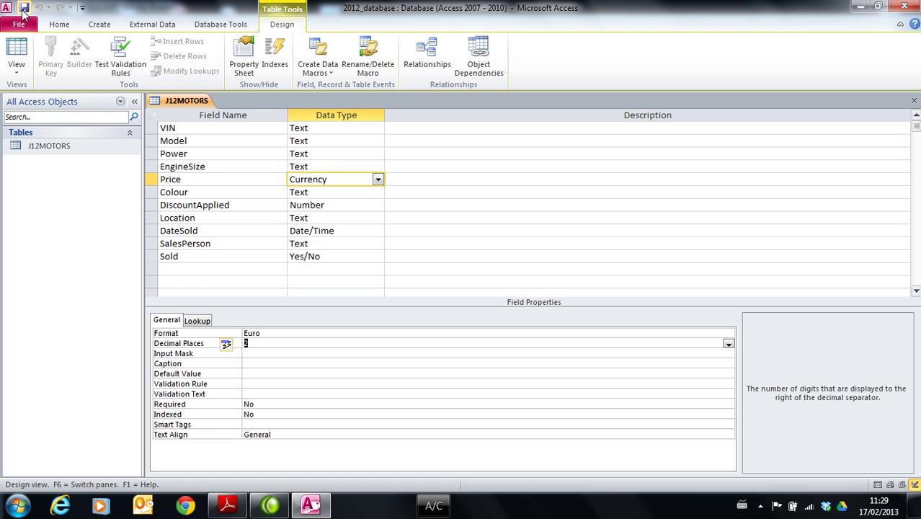
left_click(14, 68)
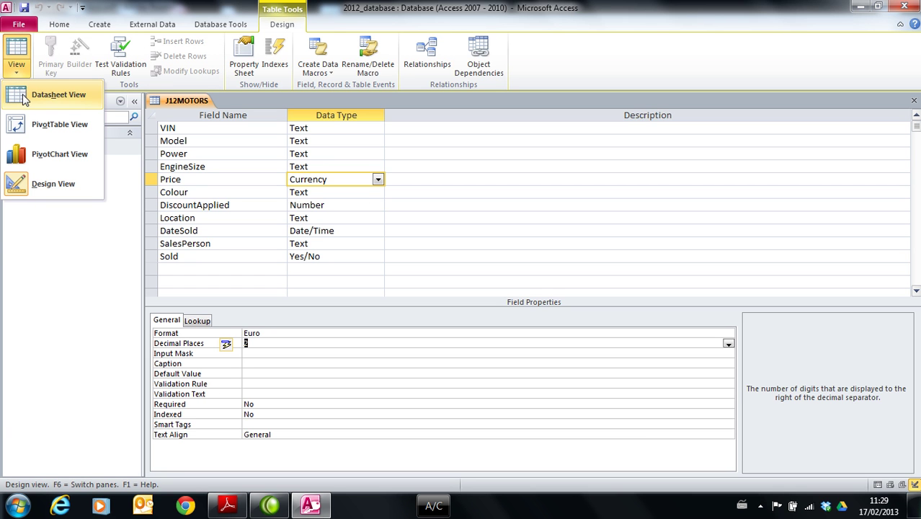
left_click(23, 98)
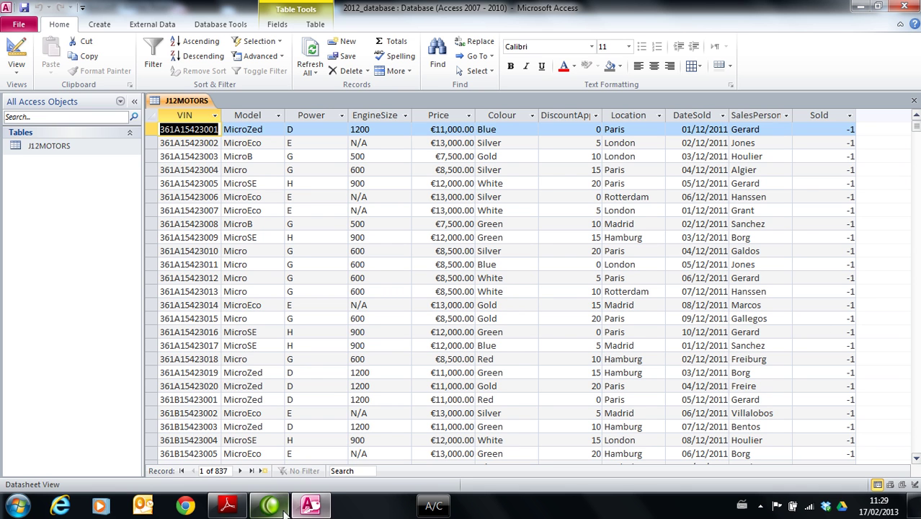
Read task 41 of the exam paper in Adobe Reader for the three records that must be inserted.
left_click(229, 508)
scroll(288, 404, "down", 10)
scroll(497, 246, "up", 1)
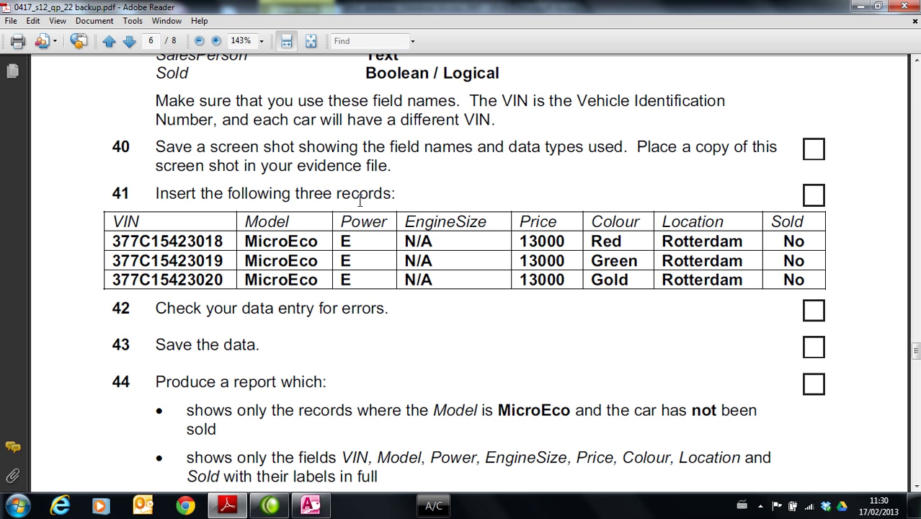
left_click(226, 242)
left_click(116, 242)
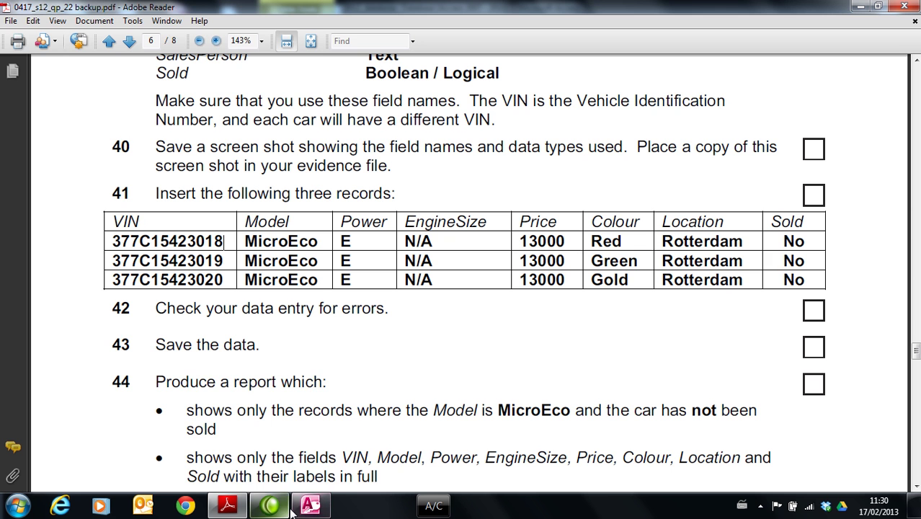
In Access, add a record at the end of J12MOTORS by copying the last VIN and changing it to 377C15423018.
mouse_move(292, 510)
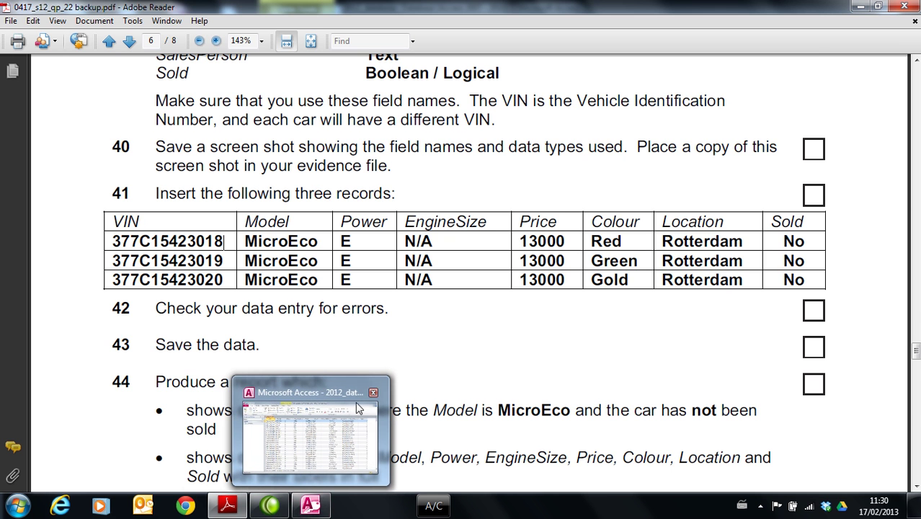
left_click(310, 505)
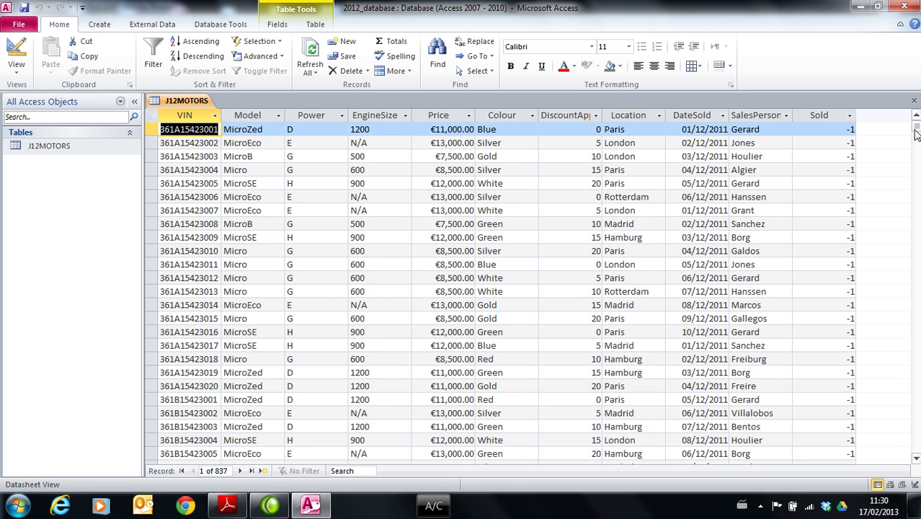
left_click(251, 471)
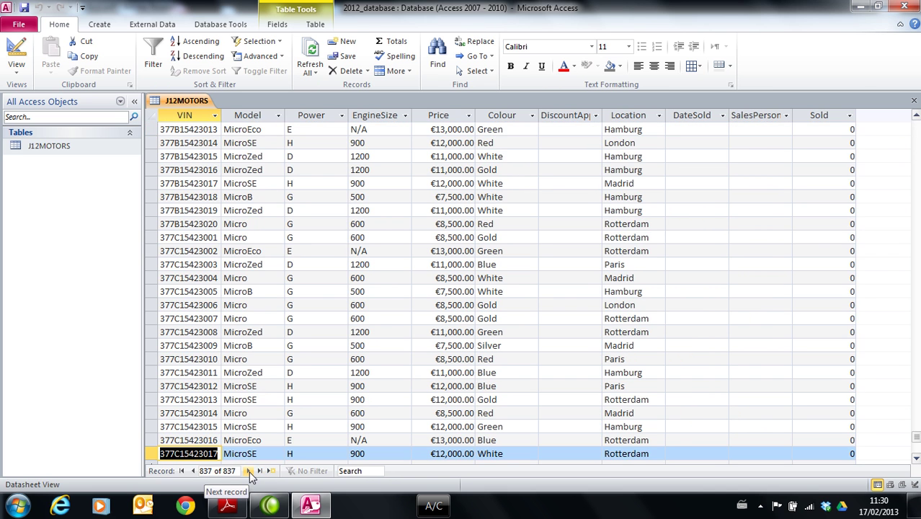
scroll(500, 427, "down", 4)
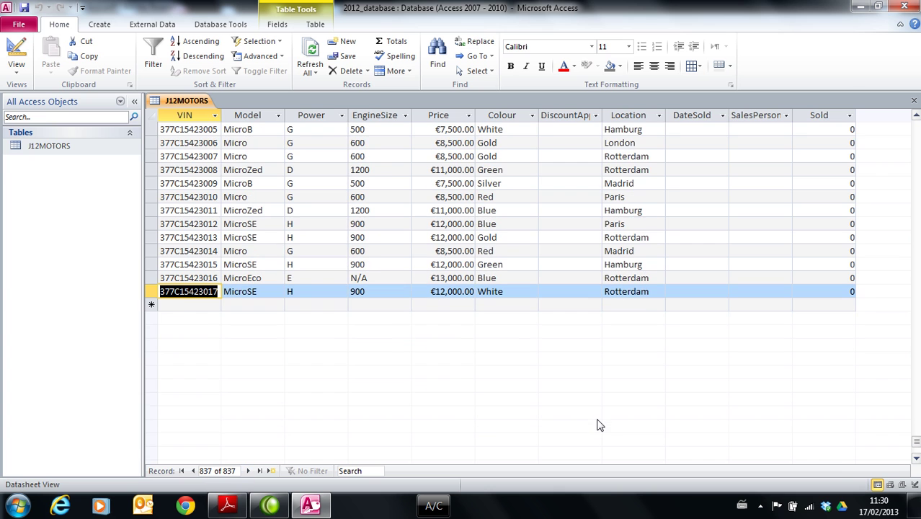
right_click(198, 294)
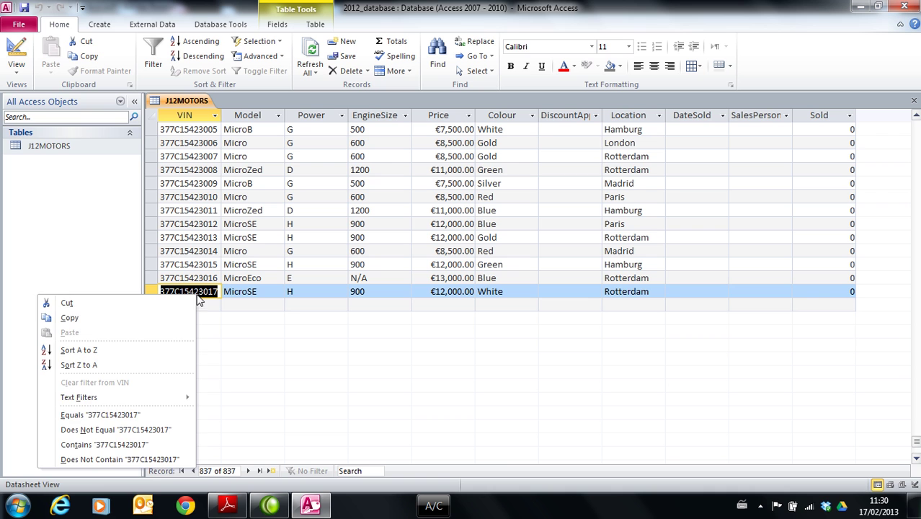
left_click(137, 318)
left_click(170, 309)
right_click(171, 309)
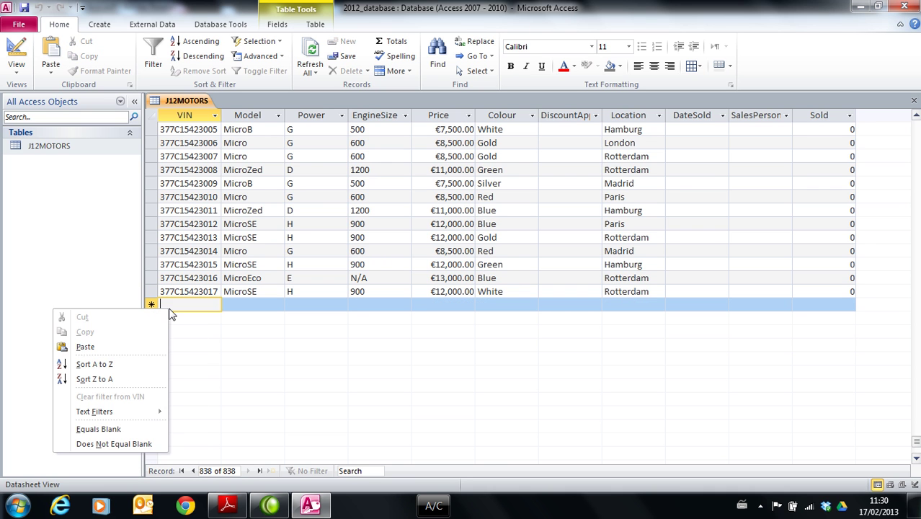
left_click(114, 346)
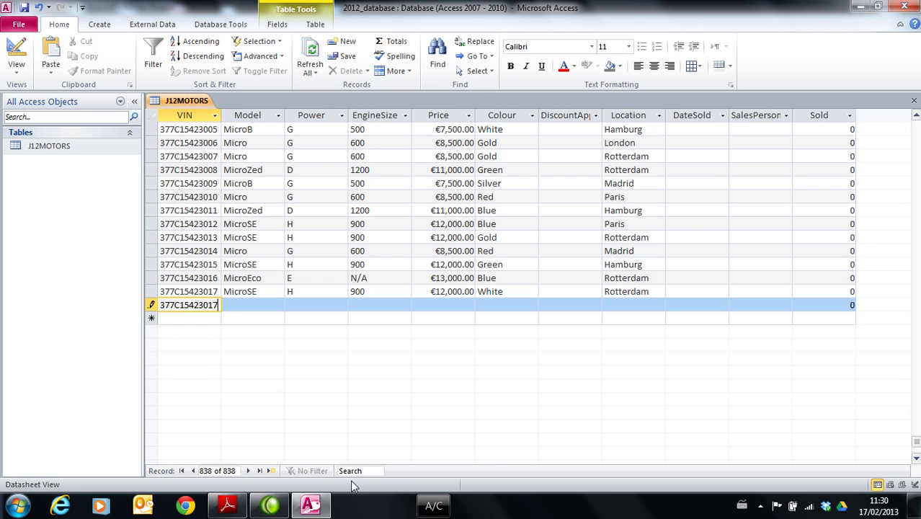
mouse_move(312, 510)
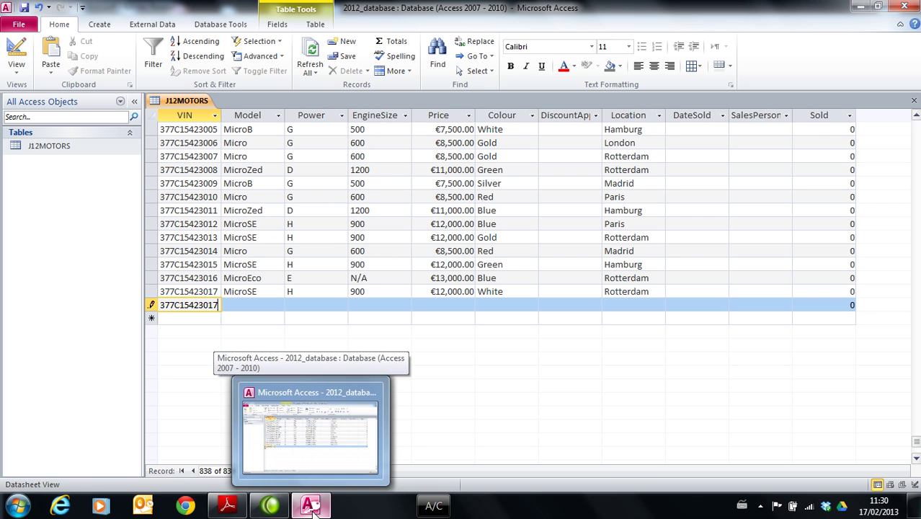
key("BackSpace")
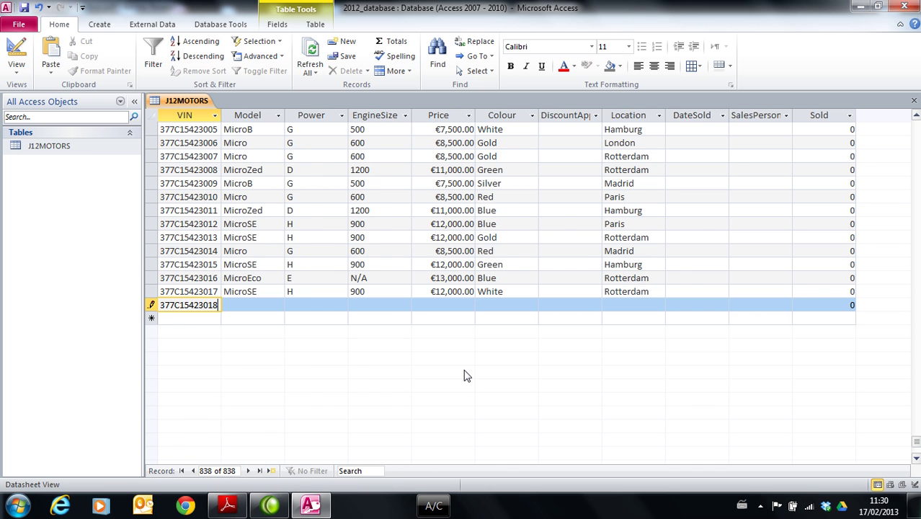
Compare the new record's VIN with the first record listed in task 41 of the exam paper.
key("alt+Tab")
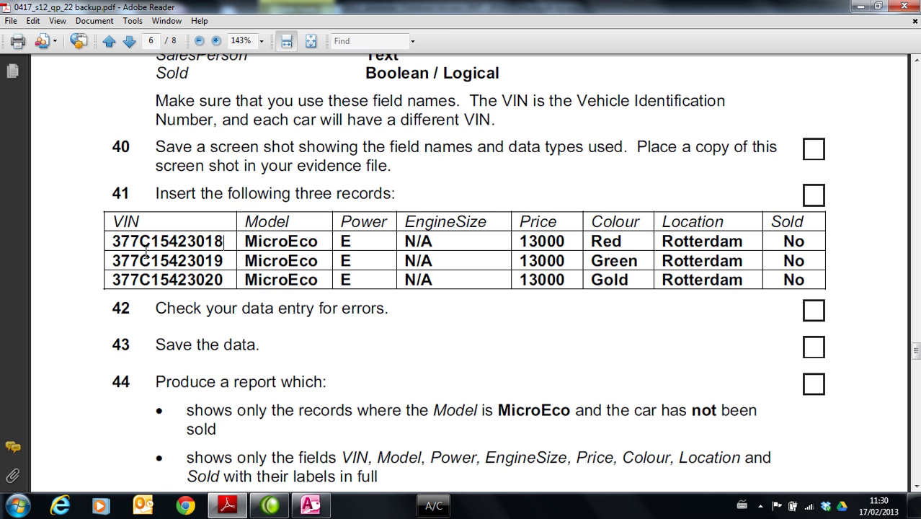
key("alt+Tab")
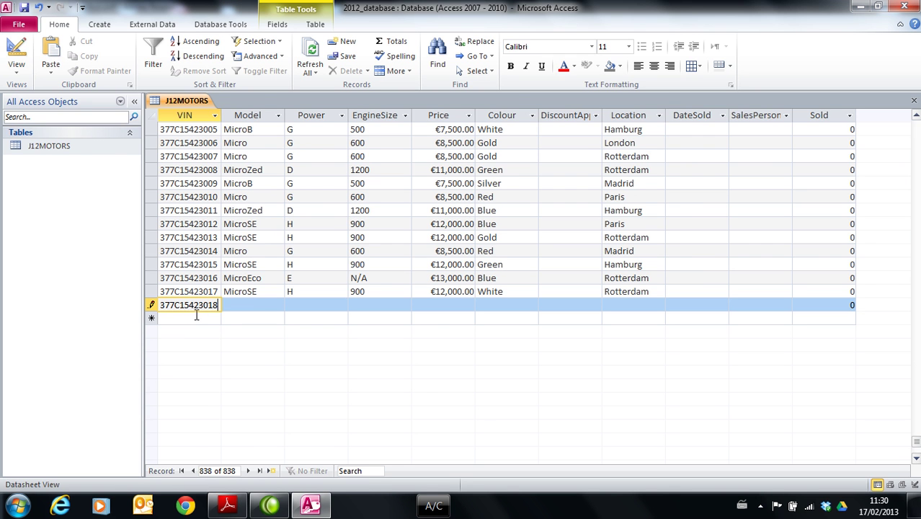
key("alt+Tab")
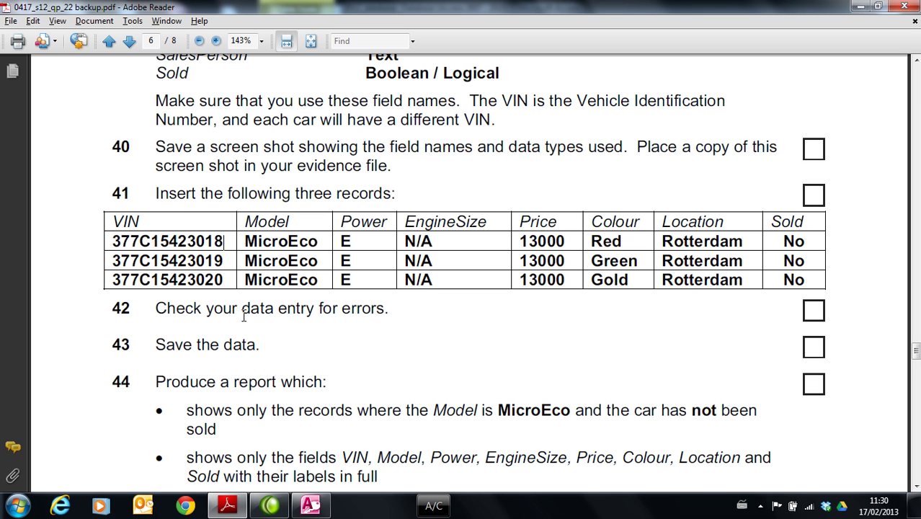
Switch back to Access and enter MicroEco as the Model of the new record with VIN 377C15423018.
key("alt+Tab")
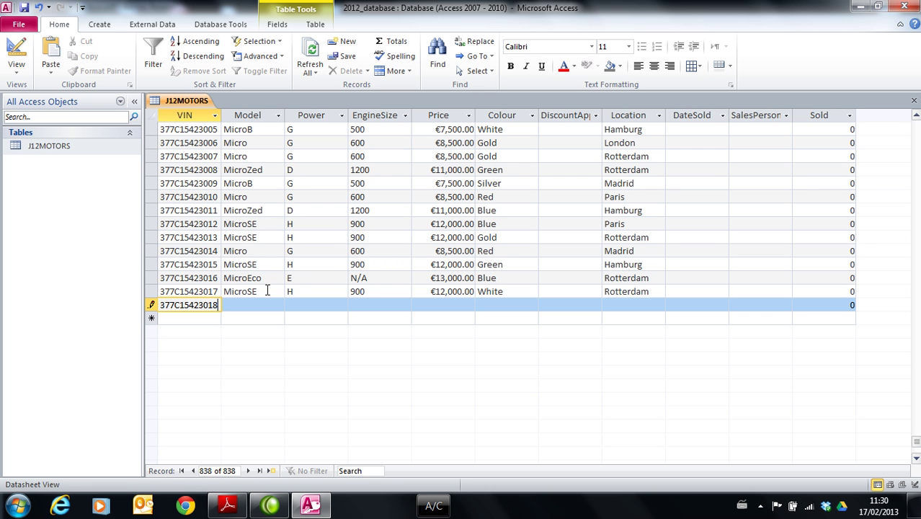
left_click(240, 304)
type("Mic")
left_click(315, 318)
type("ro")
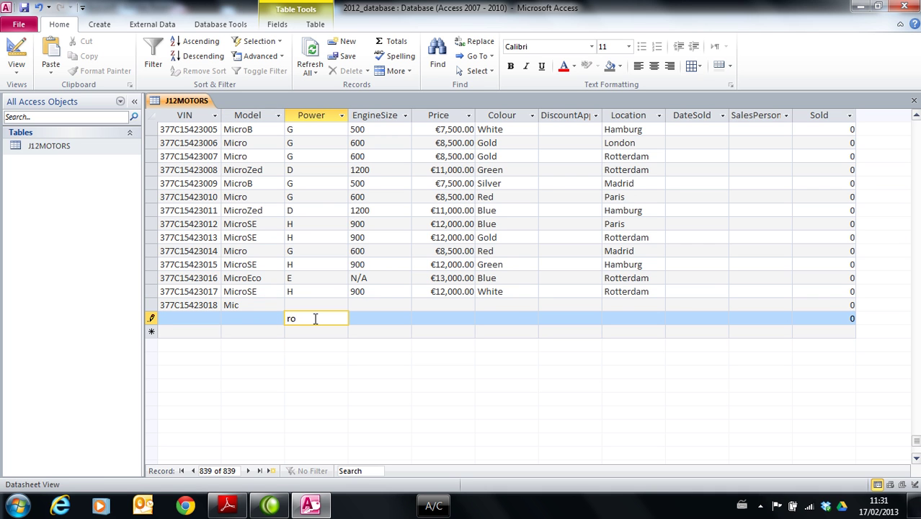
left_click(259, 305)
type("roEco")
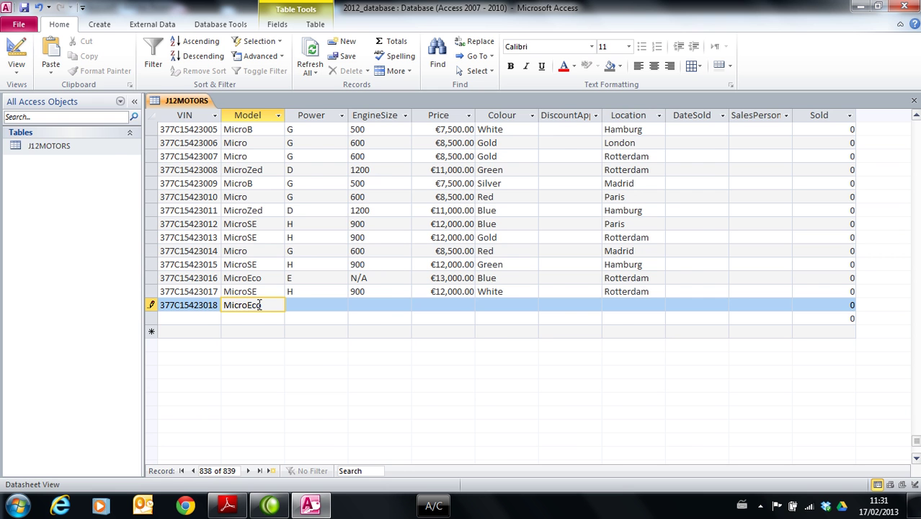
Following task 41 of the exam paper, set the record's Power to E and its EngineSize to N/A.
key("alt+Tab")
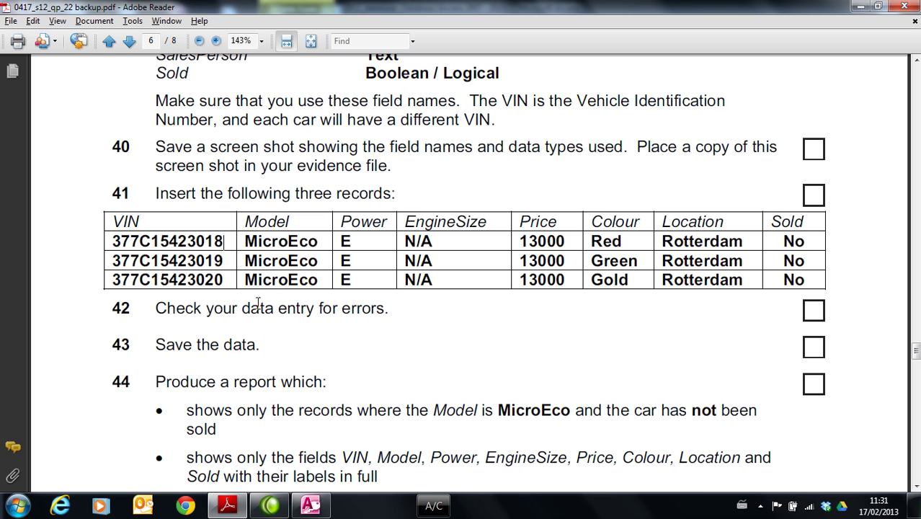
key("alt+Tab")
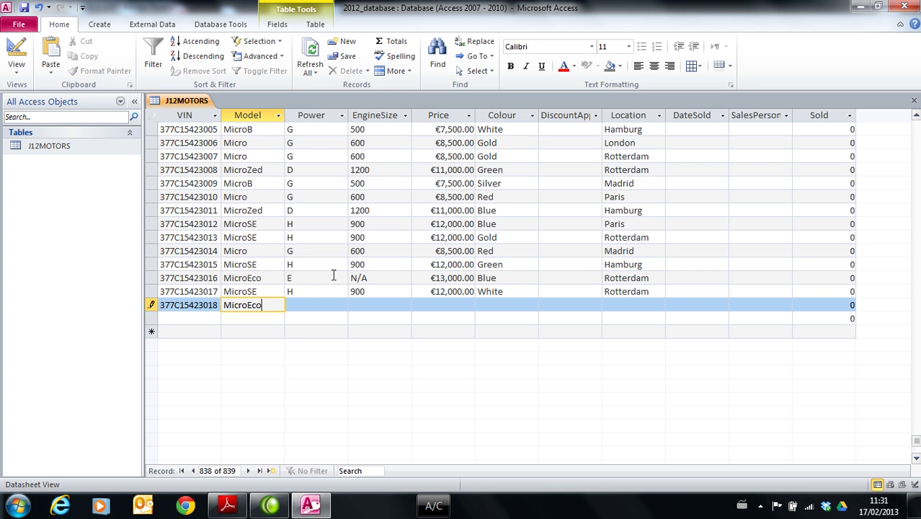
left_click(310, 306)
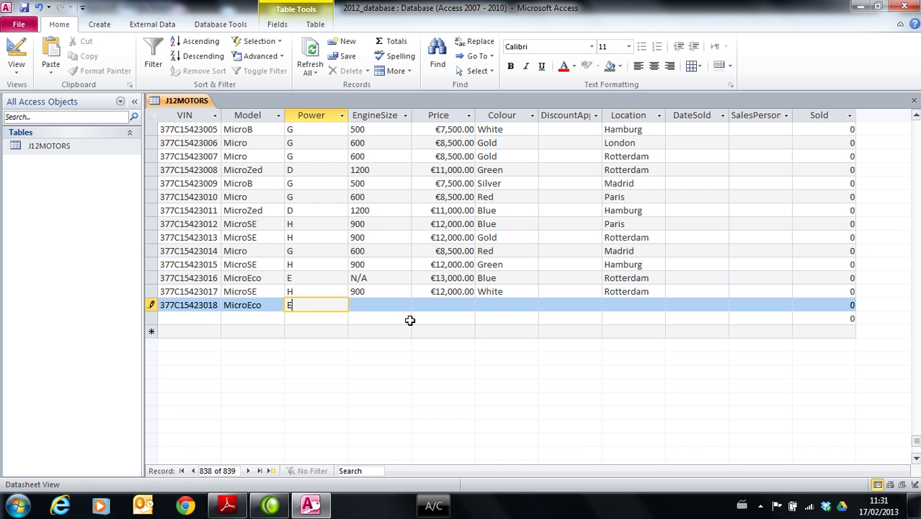
key("alt+Tab")
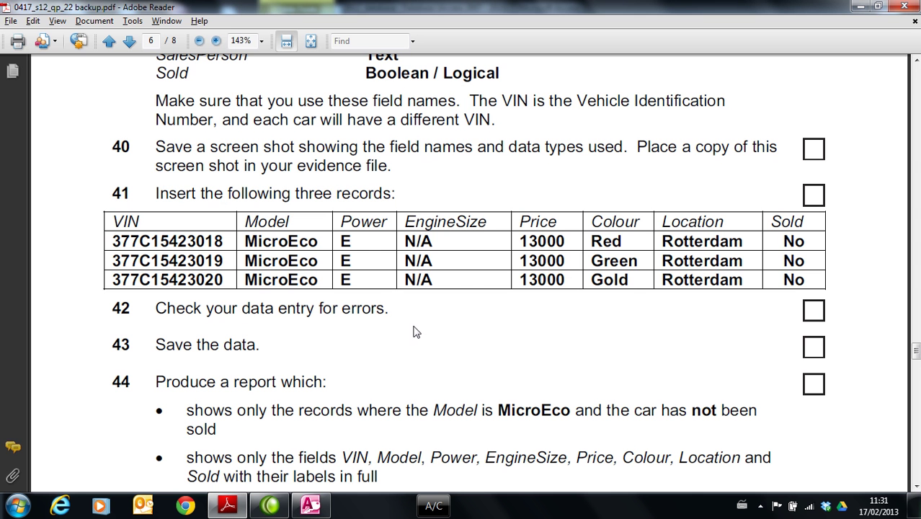
key("alt+Tab")
left_click(376, 307)
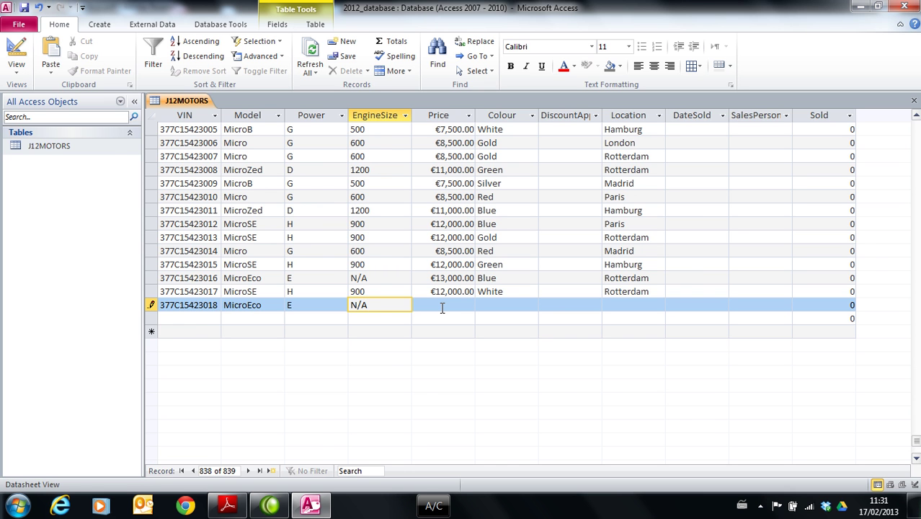
Enter 13000 as the Price of record 377C15423018, checking the amount against the exam paper.
key("alt+Tab")
key("alt+Tab")
left_click(452, 308)
type("1300")
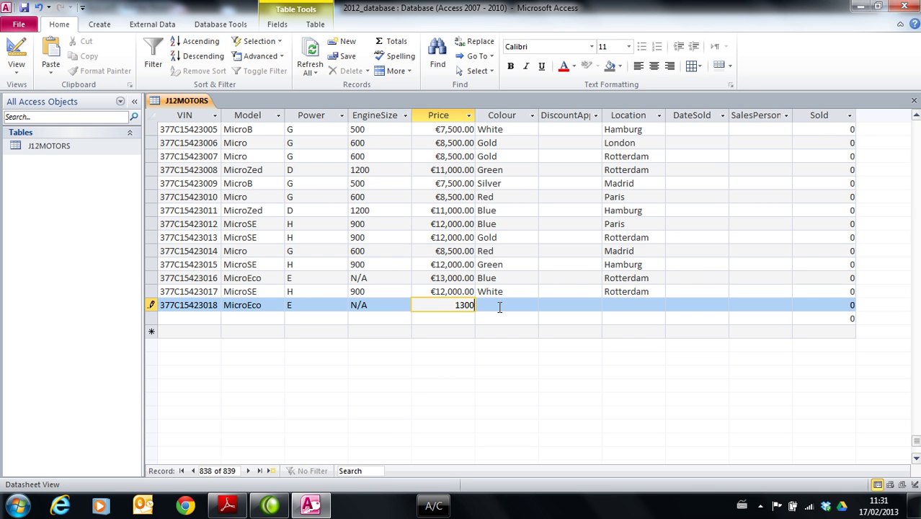
key("alt+Tab")
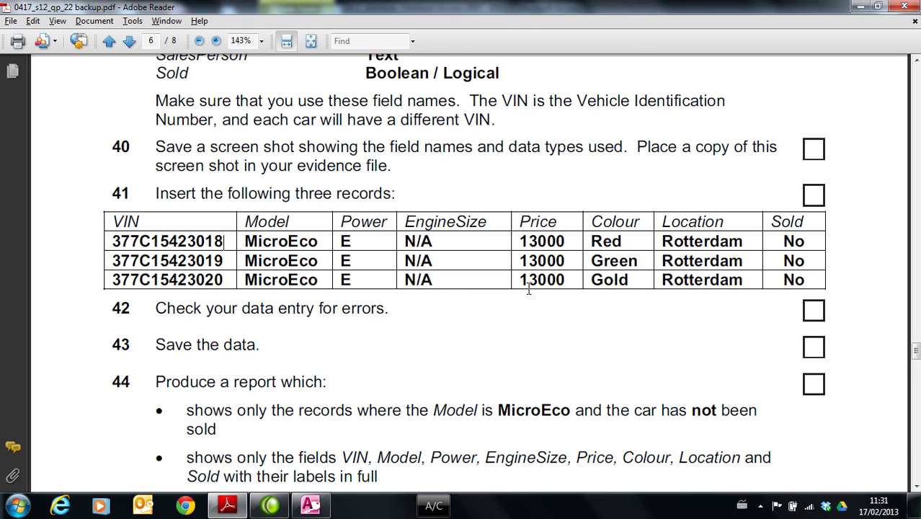
key("alt+Tab")
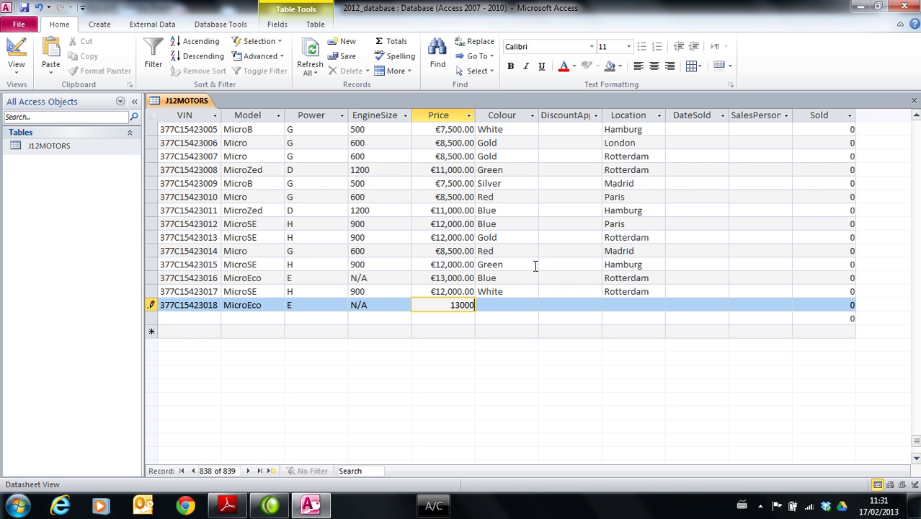
key("Tab")
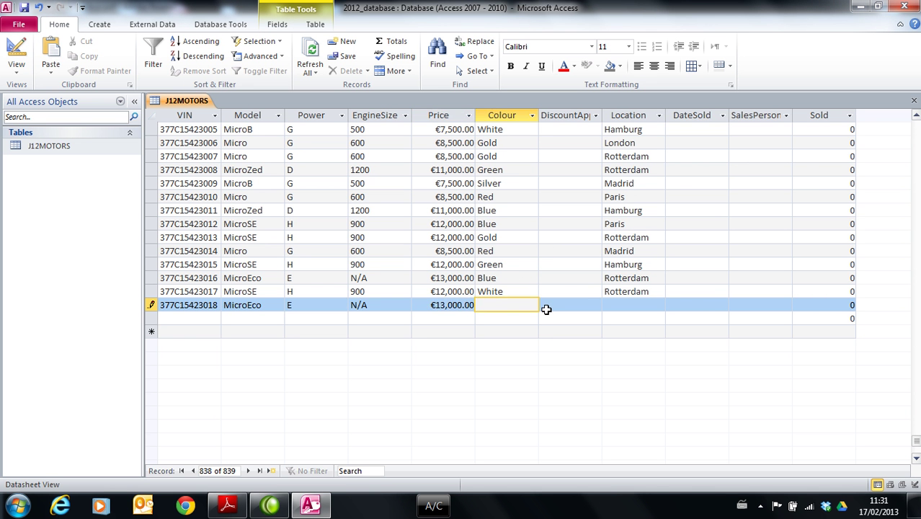
Set the record's Colour to Red and its Location to Rotterdam, as listed in task 41.
key("alt+Tab")
key("alt+Tab")
left_click(630, 305)
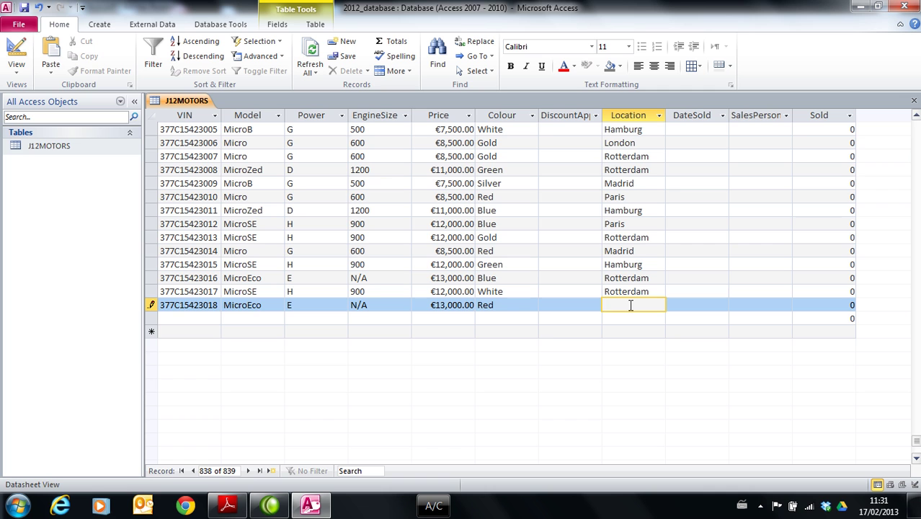
type("Rotterdam")
Recheck task 41 in the exam paper and enter No in the Sold field of record 377C15423018.
left_click(829, 303)
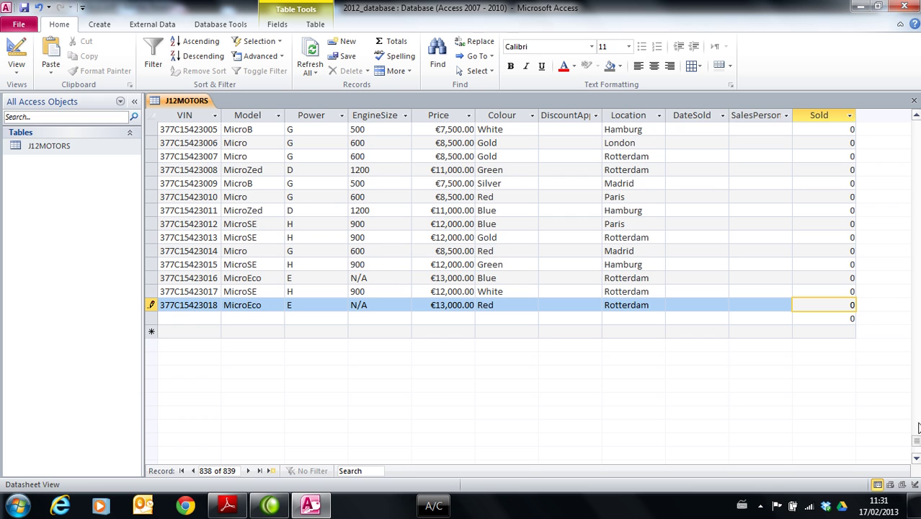
mouse_move(916, 441)
left_mouse_down()
mouse_move(916, 136)
mouse_move(917, 442)
left_mouse_up()
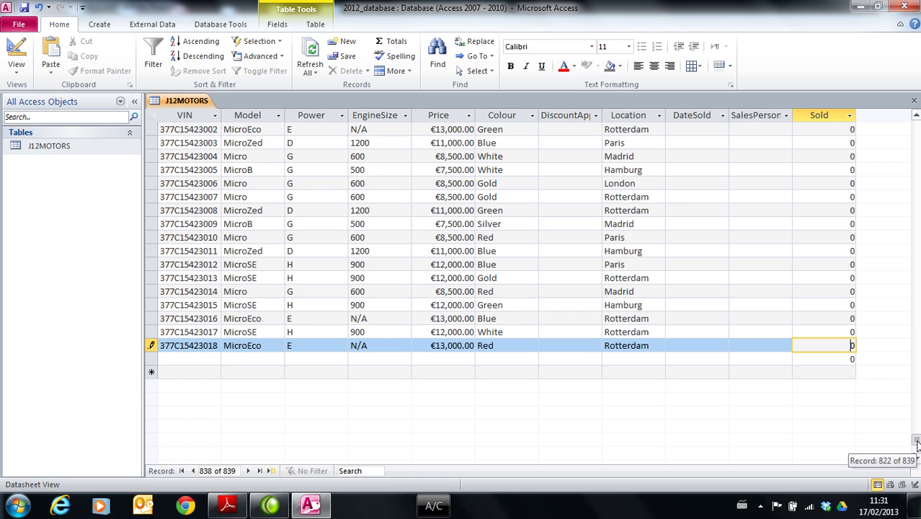
left_click_drag(917, 442, 917, 442)
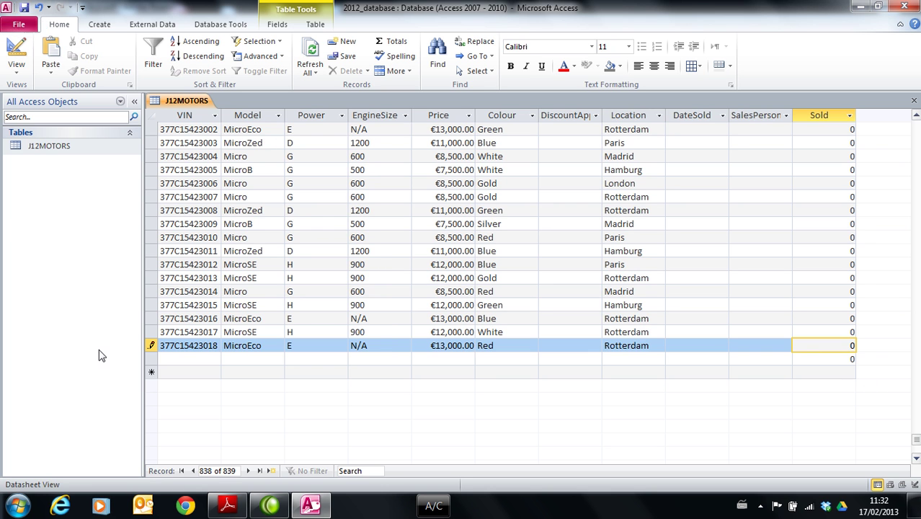
left_click(186, 360)
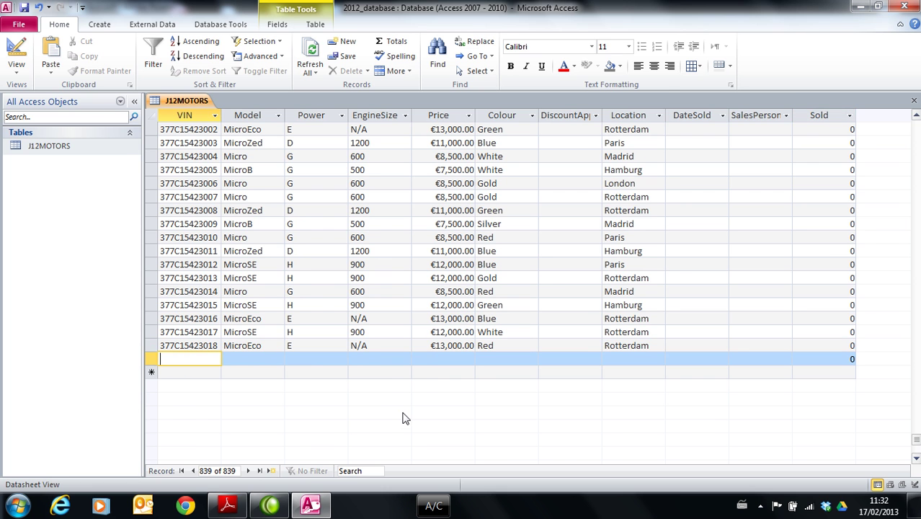
key("alt+Tab")
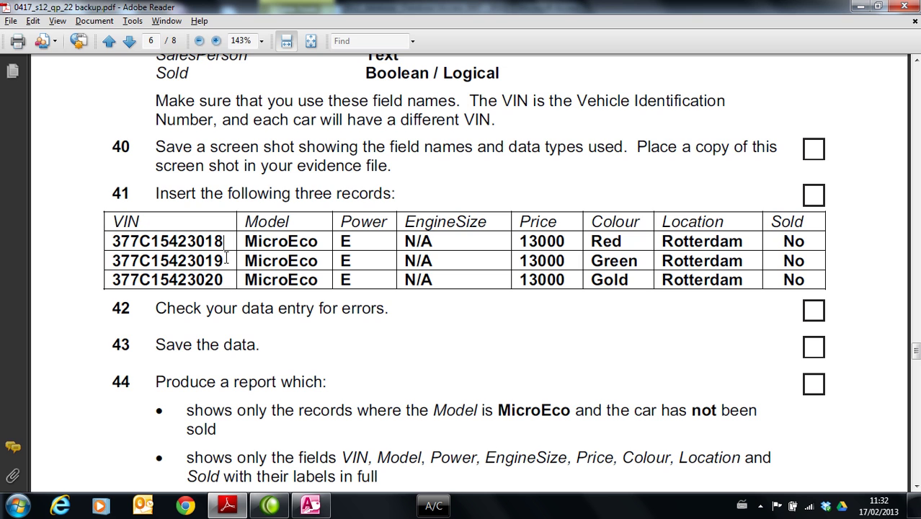
key("alt+Tab")
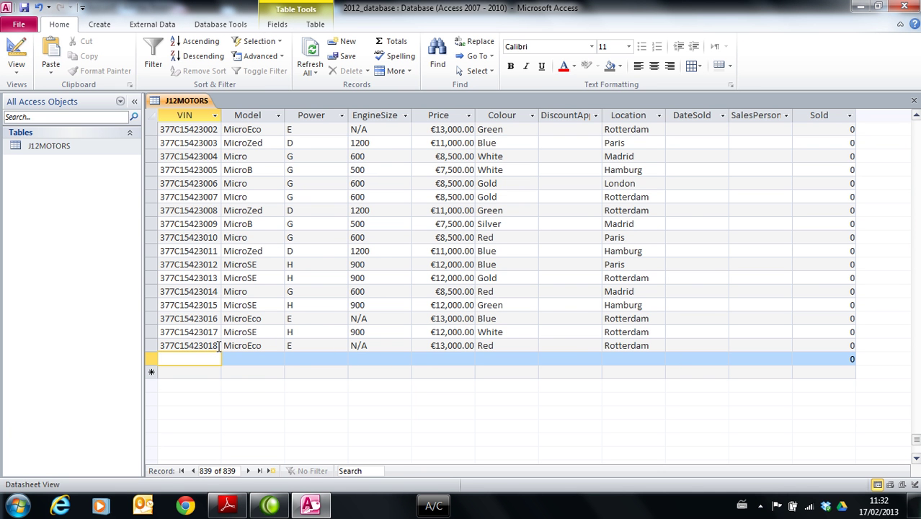
left_click(853, 346)
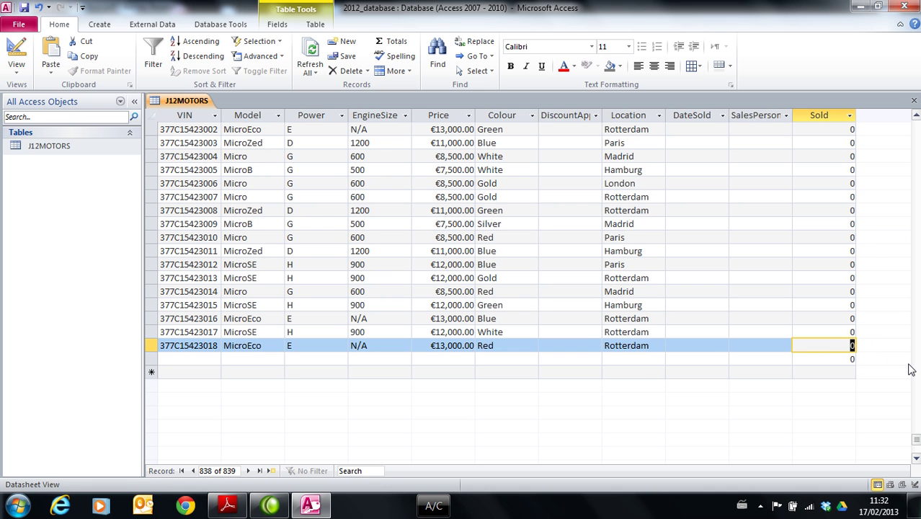
type("No")
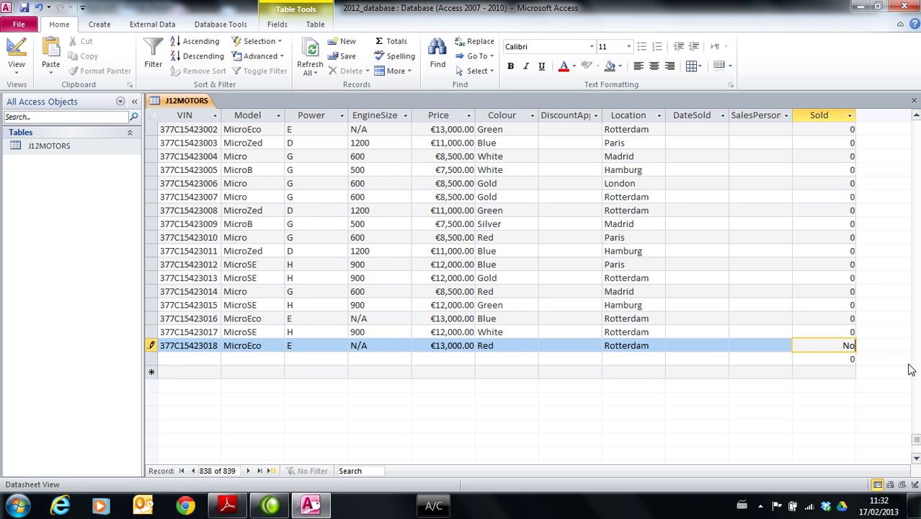
key("Return")
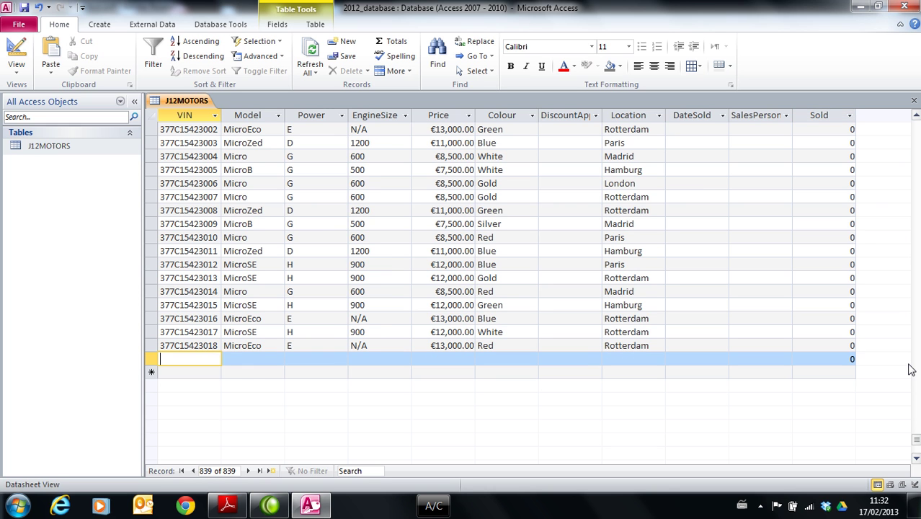
Try a Yes entry in the Sold field of record 377C15423018, and set the field back to 0.
left_click(853, 345)
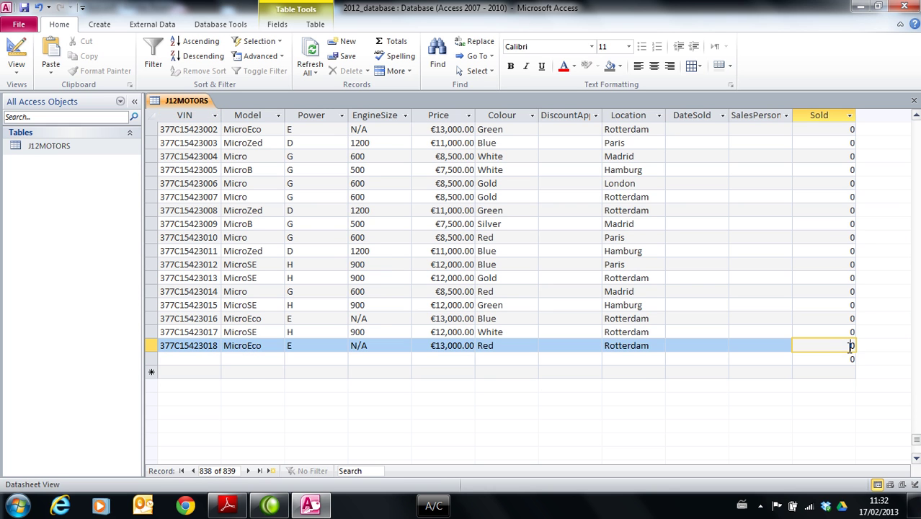
type("Ye")
key("Down")
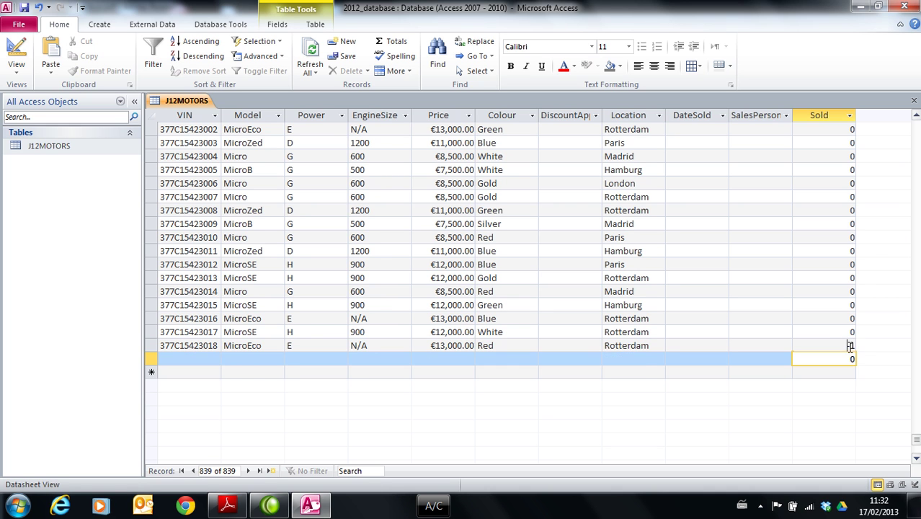
left_click(847, 345)
type("0")
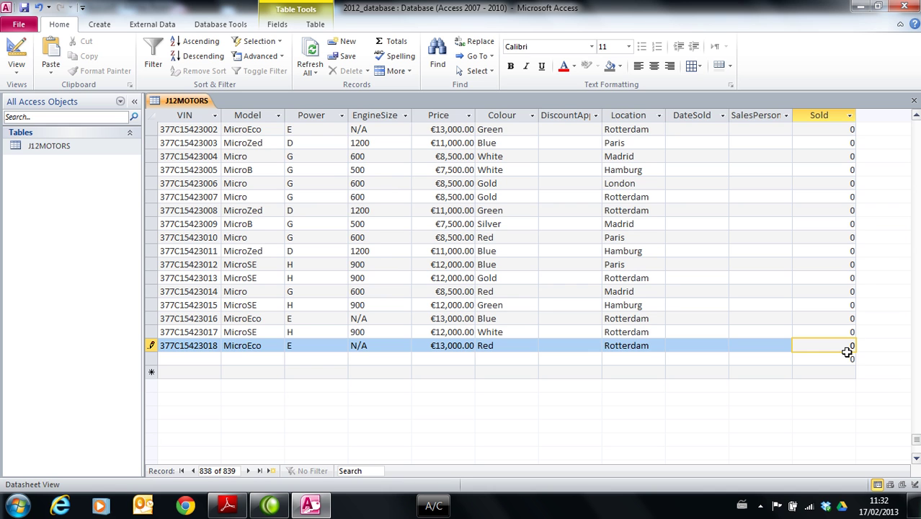
Start the second new record by copying VIN 377C15423018 into the empty row and changing it to 377C15423019.
left_click(217, 360)
left_click_drag(217, 350, 155, 347)
key("ctrl+c")
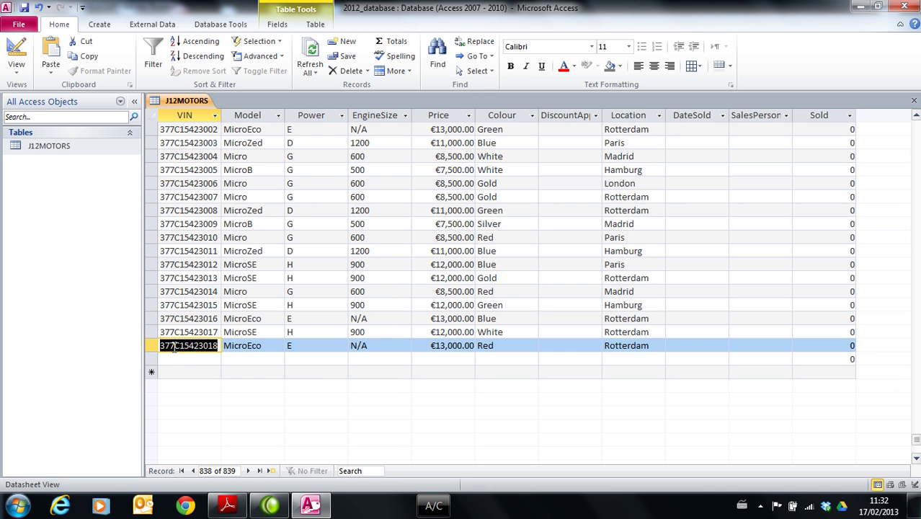
right_click(175, 346)
left_click(88, 199)
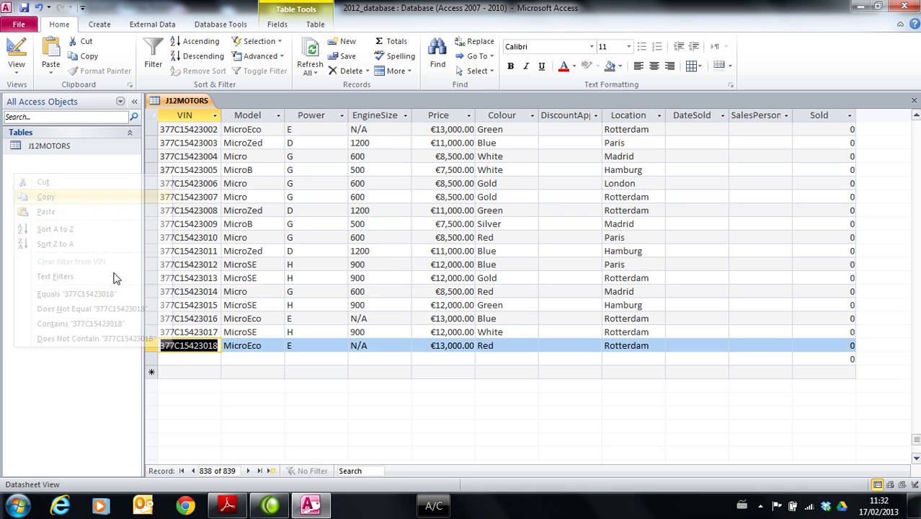
left_click(209, 359)
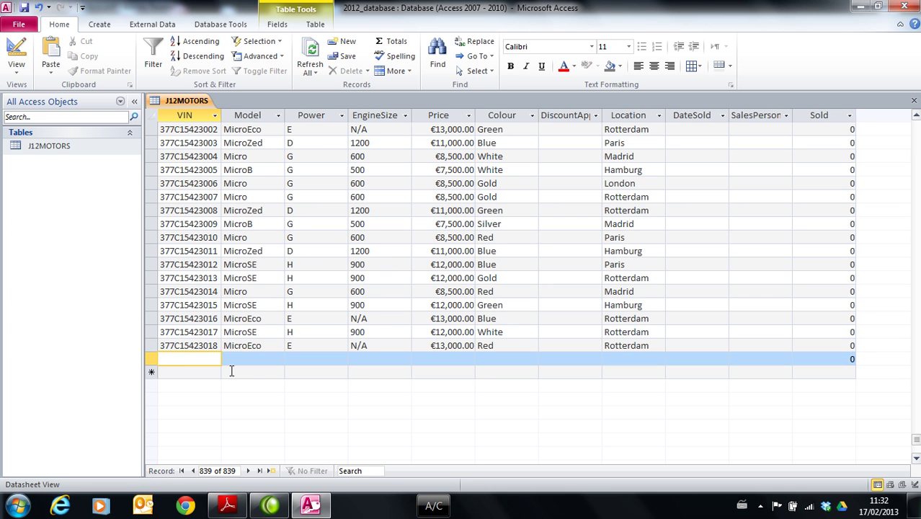
key("ctrl+v")
Fill in record 377C15423019 with Model MicroEco, Power E and EngineSize N/A, as given in the exam paper.
left_click(255, 357)
type("Micr")
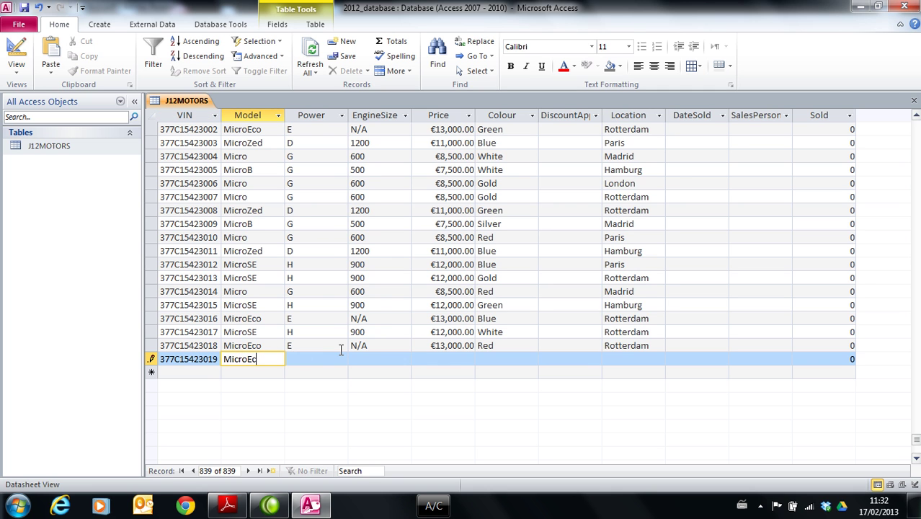
left_click(333, 356)
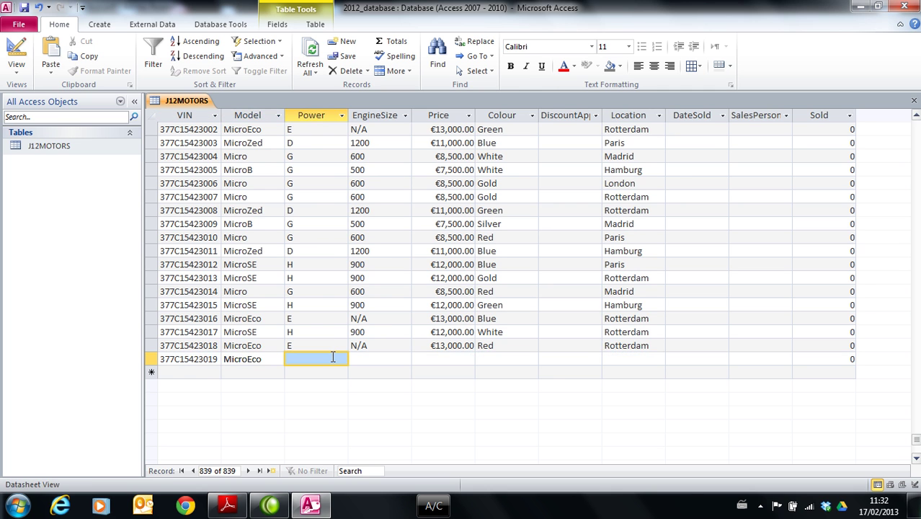
key("alt+Tab")
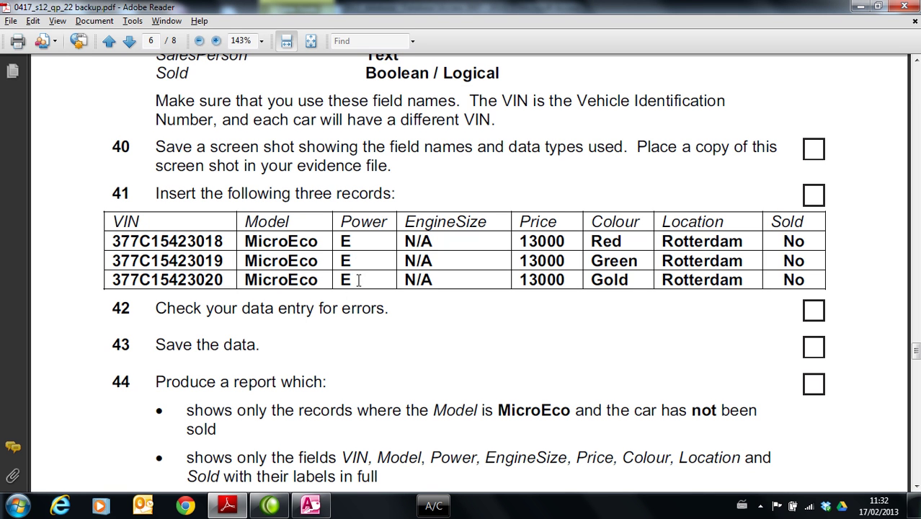
key("alt+Tab")
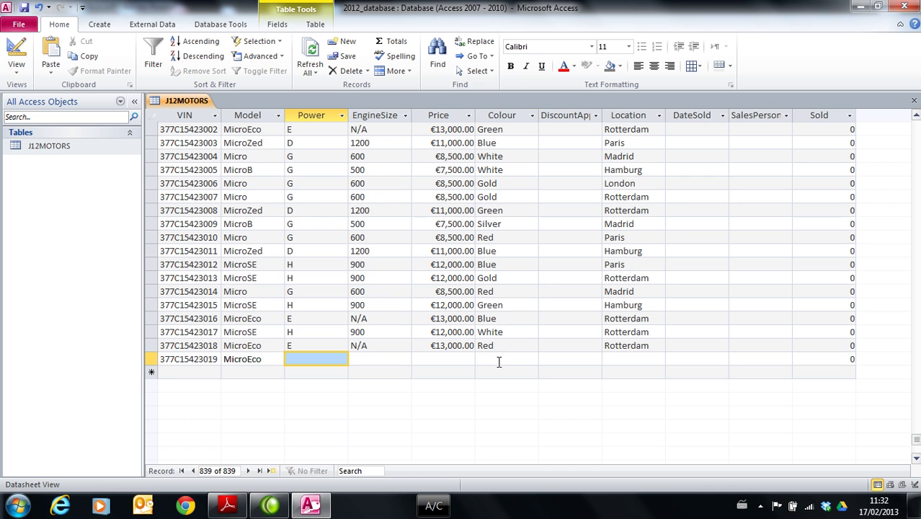
type("E")
left_click(389, 359)
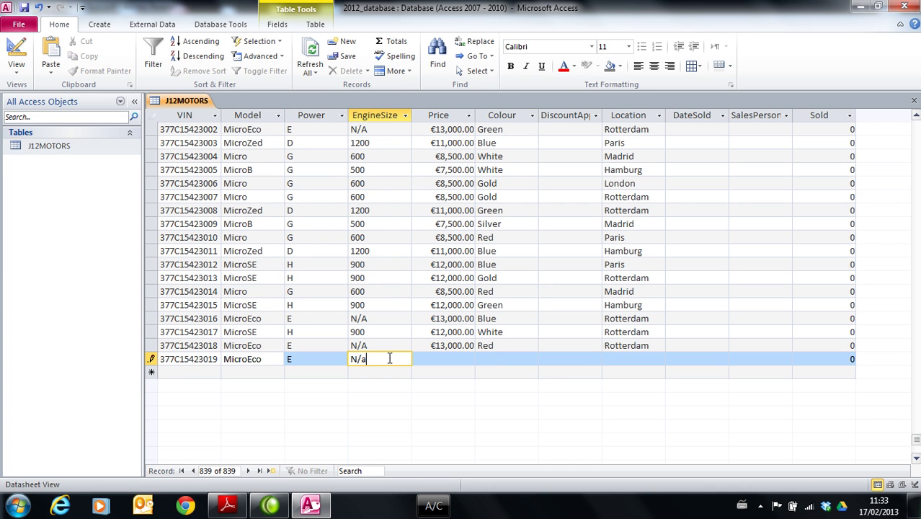
Check the second record in task 41 and enter its Price as 13000 and its Colour as Green.
key("alt+Tab")
key("alt+Tab")
left_click(470, 362)
type("13000")
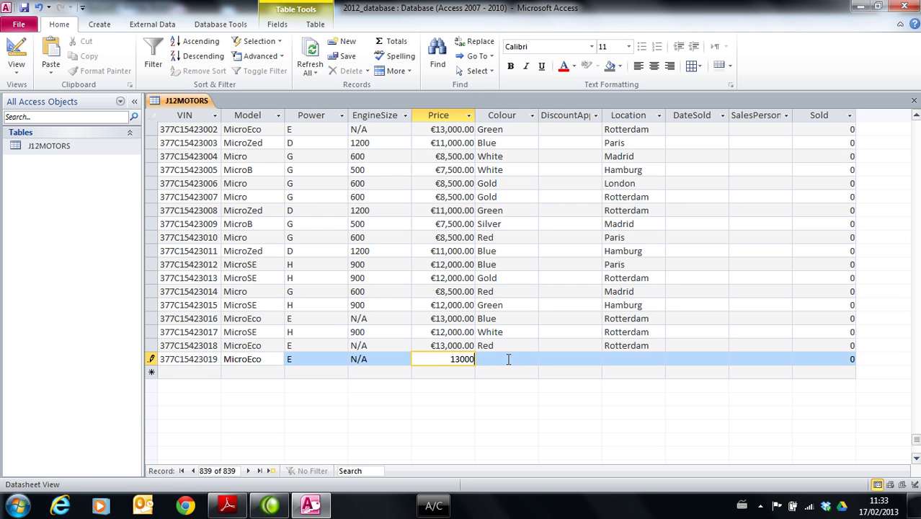
left_click(508, 359)
type("Green")
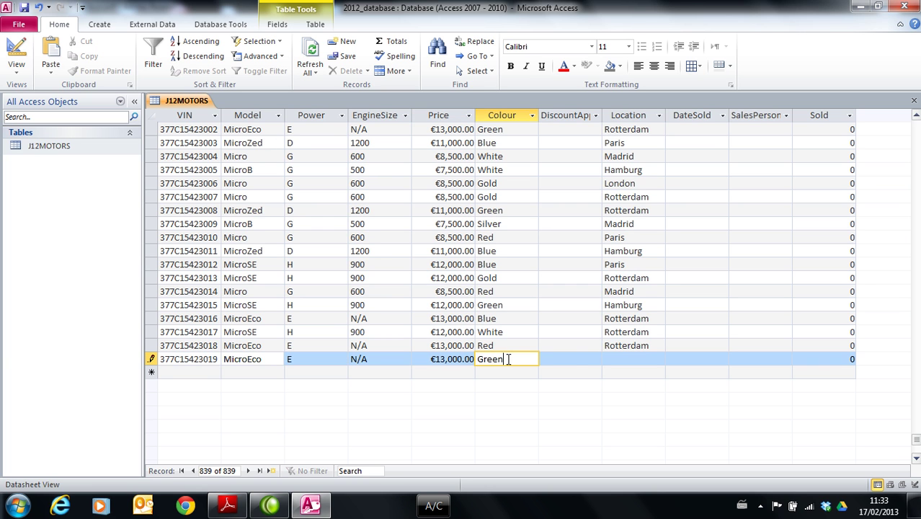
Complete record 377C15423019 by entering Rotterdam as its Location, leaving Sold at 0.
left_click(608, 359)
type("Rop")
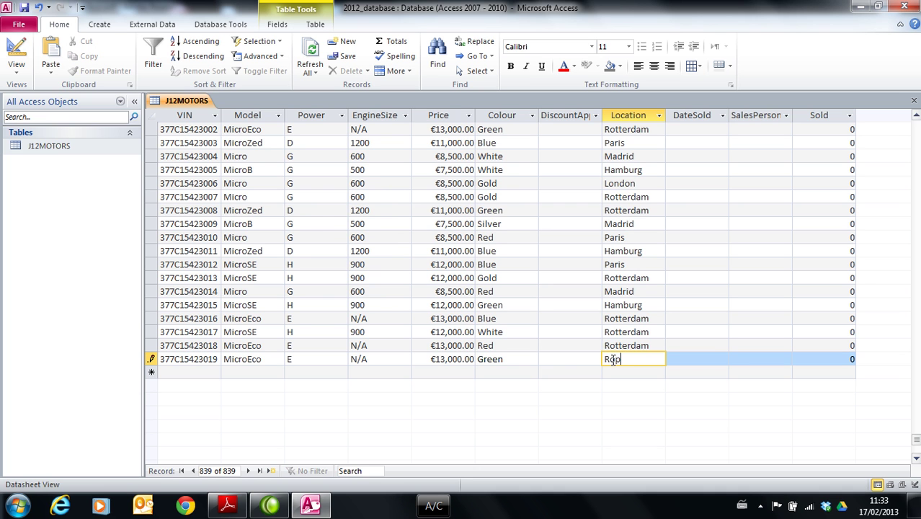
type("terdam")
left_click(839, 362)
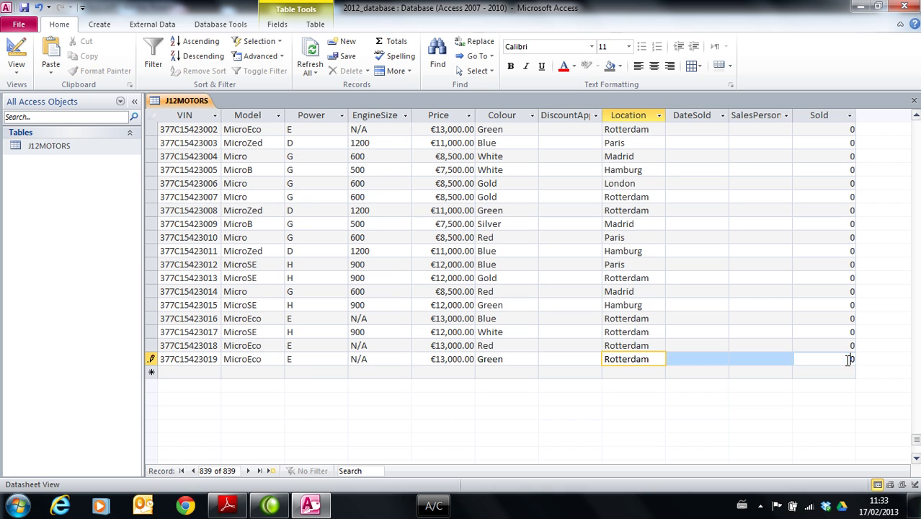
Start the third new record by copying VIN 377C15423019 into the empty row and changing it to 377C15423020.
left_click(201, 371)
left_click_drag(217, 358, 159, 359)
key("ctrl+c")
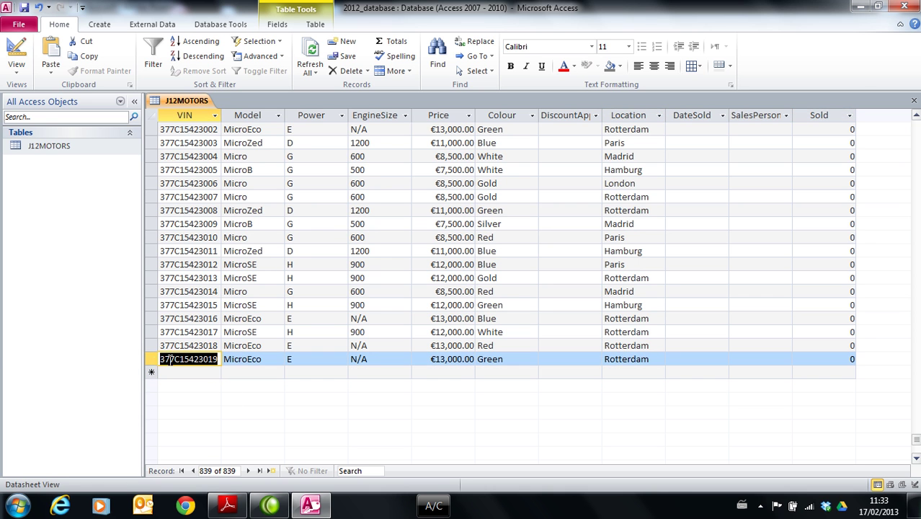
right_click(170, 360)
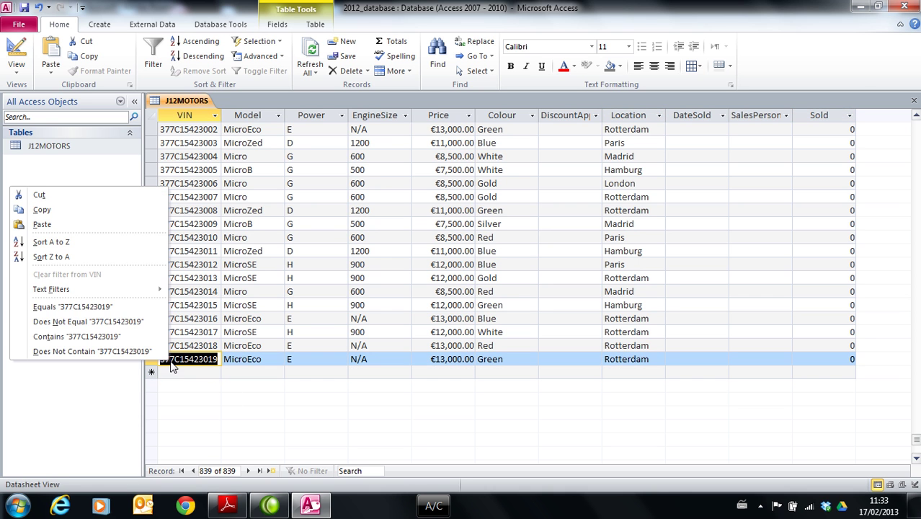
left_click(44, 210)
left_click(175, 372)
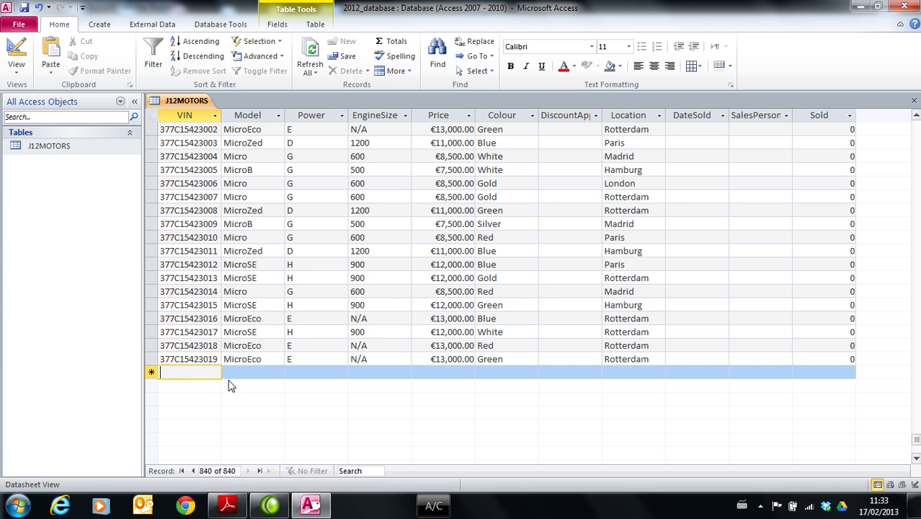
key("ctrl+v")
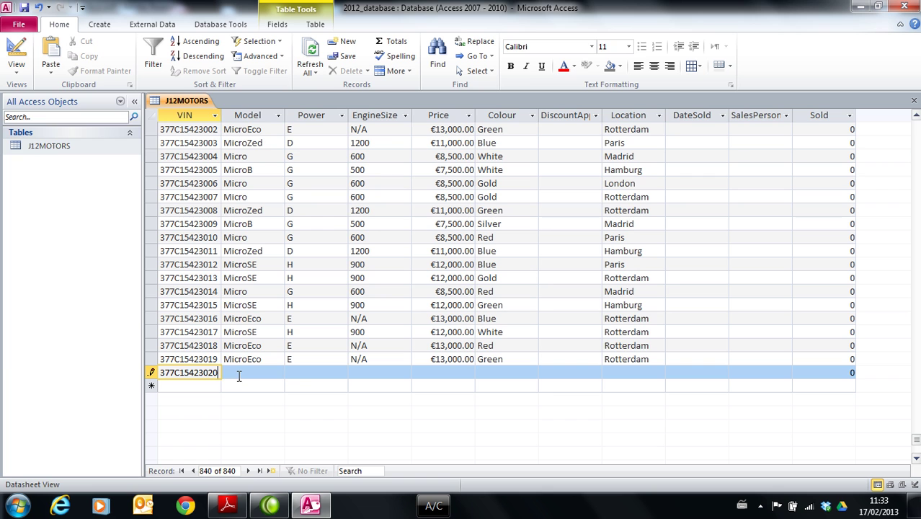
Enter Model MicroEco, Power E and EngineSize N/A for record 377C15423020, checking the values against task 41 of the exam paper.
left_click(239, 376)
type("Mi")
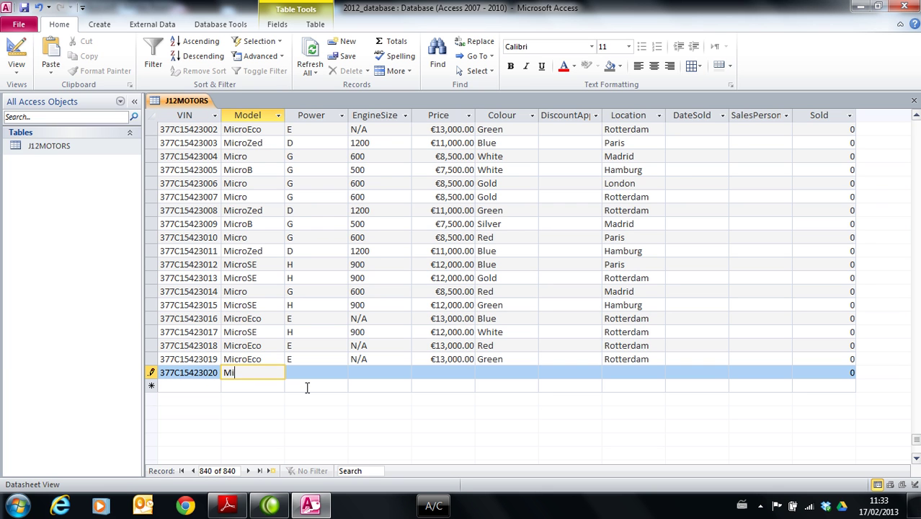
type("croEco")
key("Tab")
key("alt+Tab")
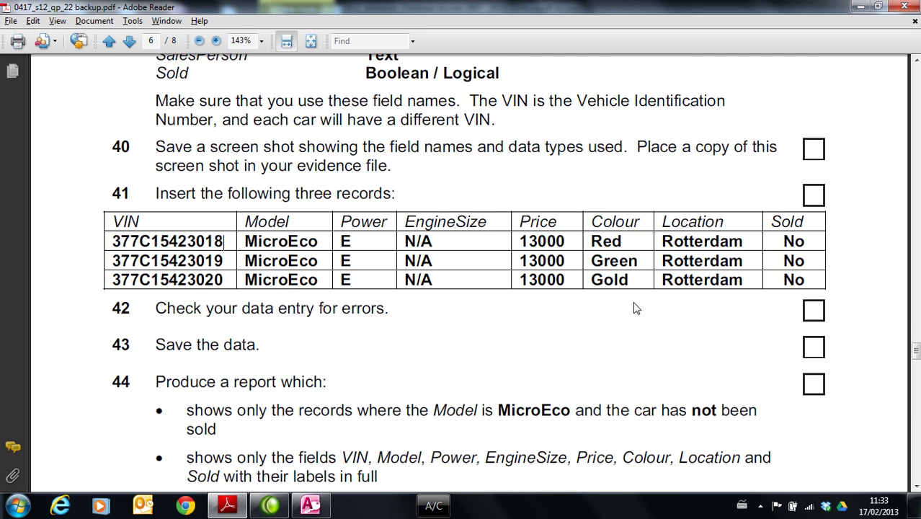
key("alt+Tab")
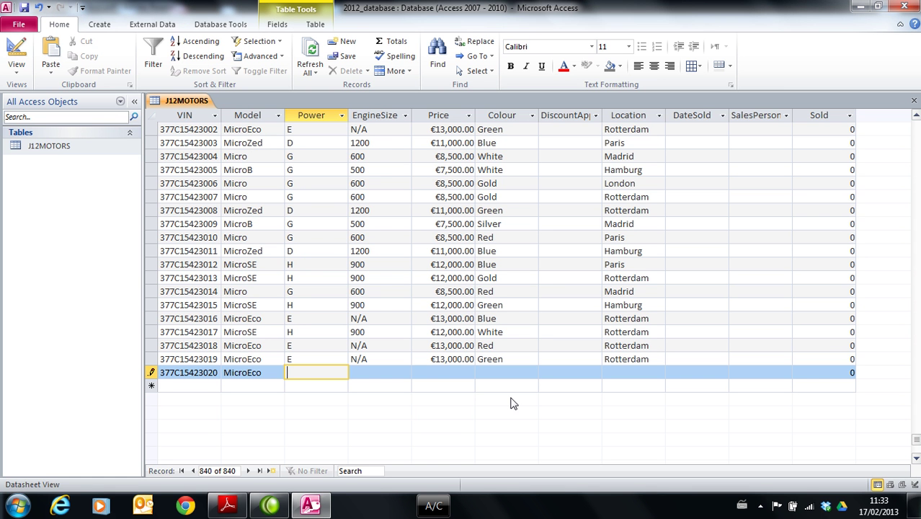
left_click(388, 374)
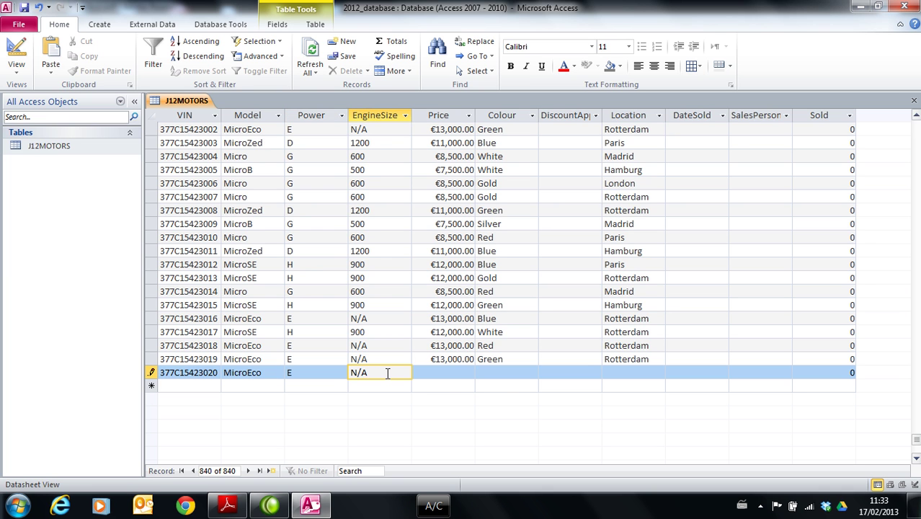
Finish record 377C15423020 with Price 13000, Colour Gold and Location Rotterdam, leaving Sold at 0.
left_click(448, 371)
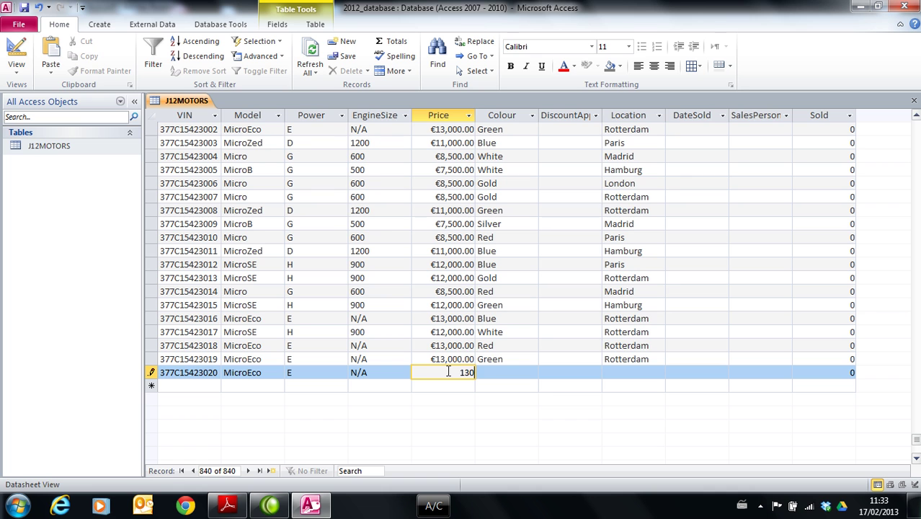
left_click(499, 375)
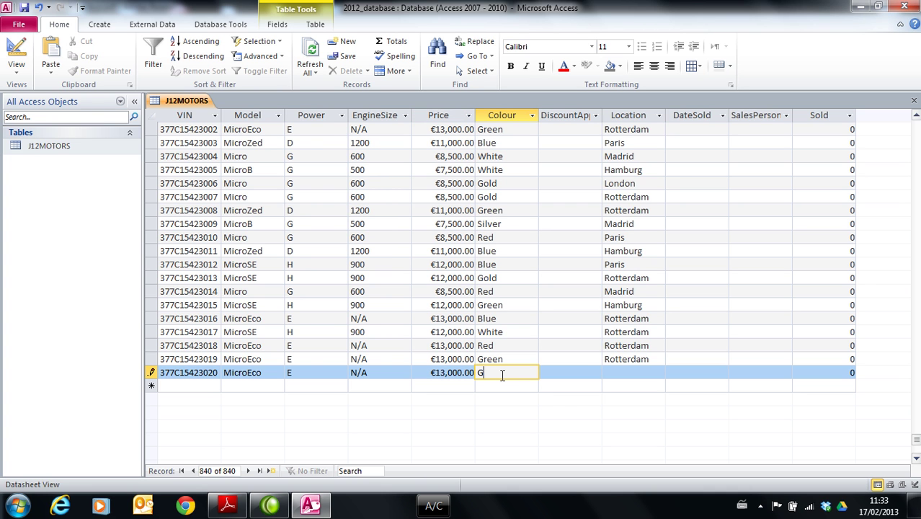
left_click(615, 372)
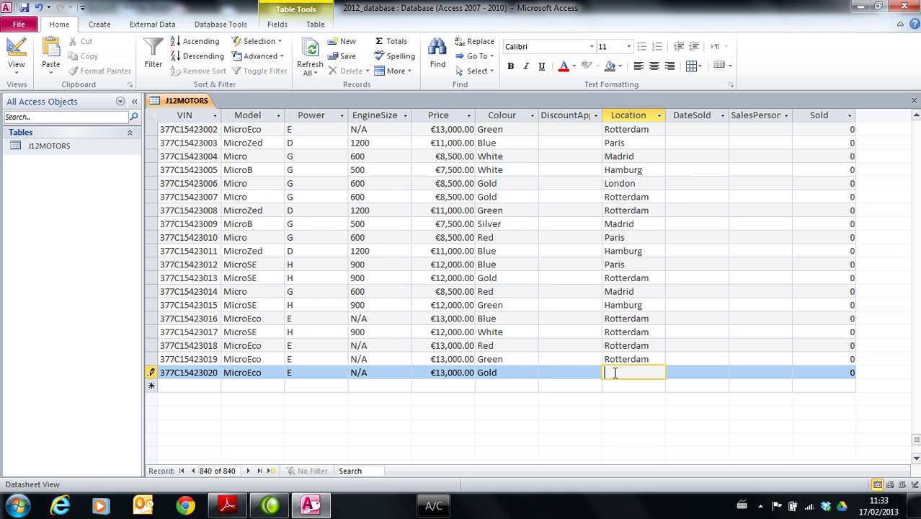
type("Rotterdam")
left_click(809, 375)
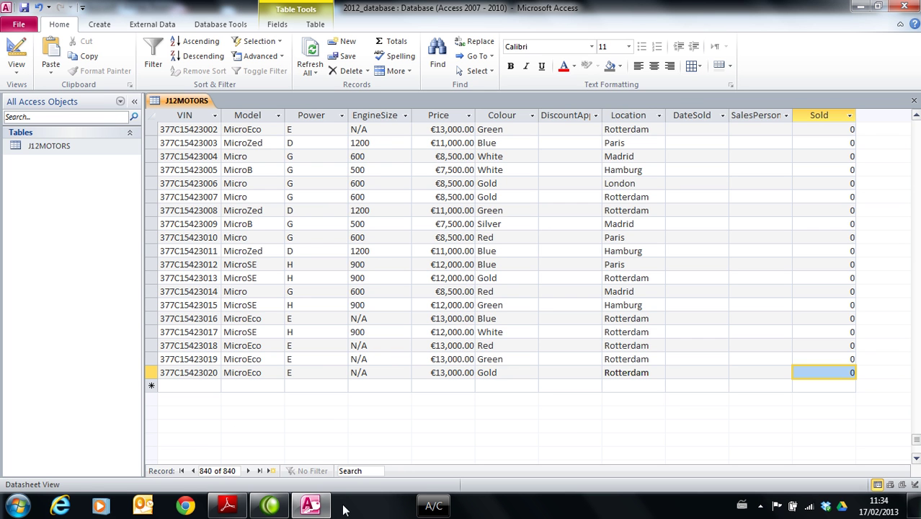
Switch to the exam paper in Adobe Reader and read the report requirements listed under task 44.
key("alt+Tab")
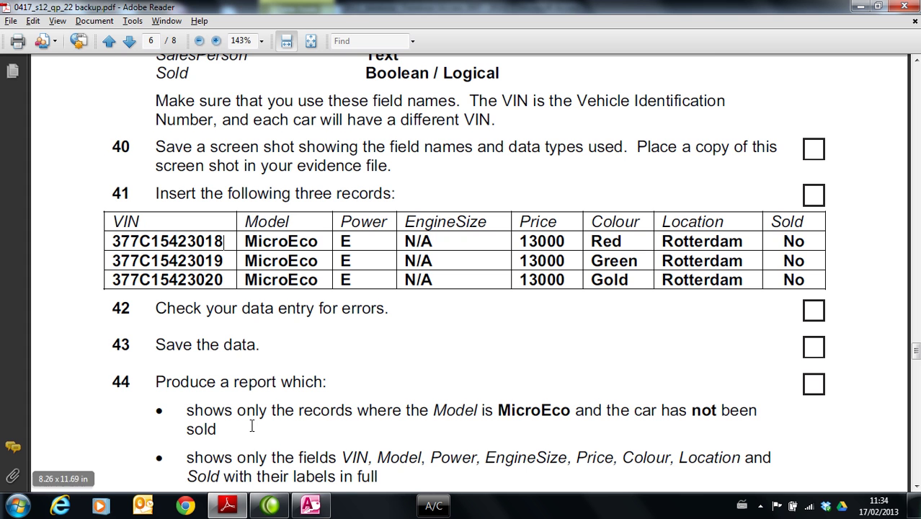
scroll(250, 426, "down", 1)
scroll(250, 425, "down", 3)
scroll(465, 345, "up", 1)
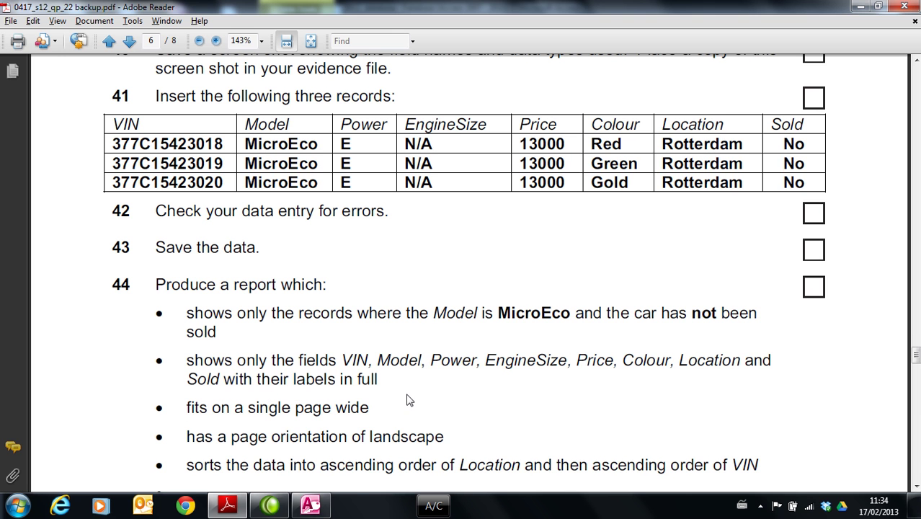
scroll(342, 429, "down", 1)
scroll(343, 428, "down", 1)
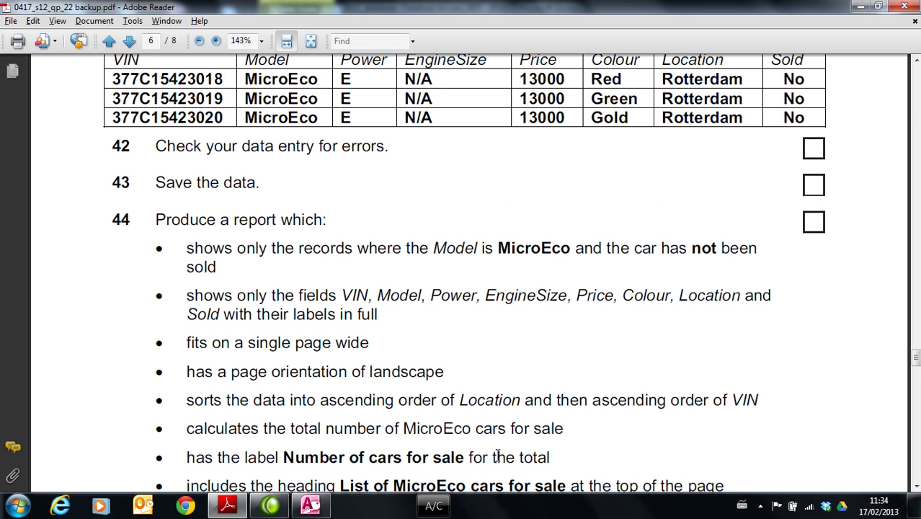
scroll(497, 455, "down", 1)
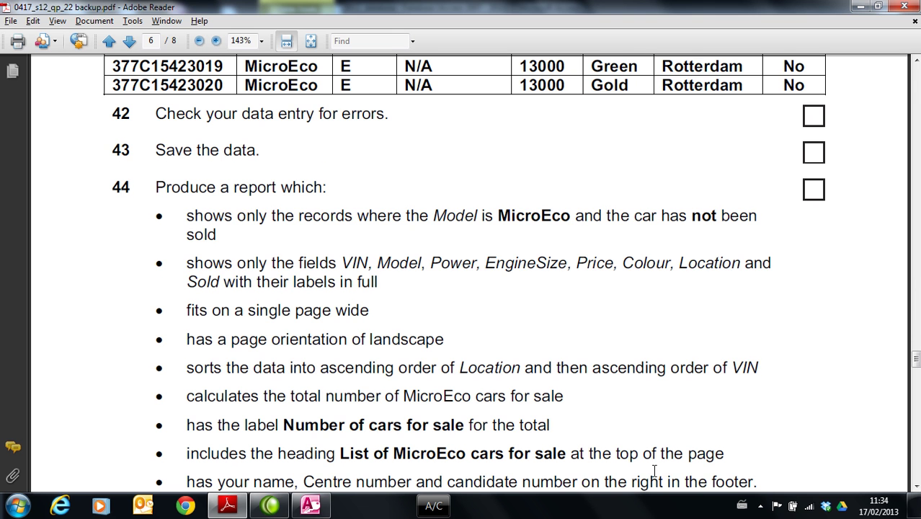
scroll(655, 470, "down", 1)
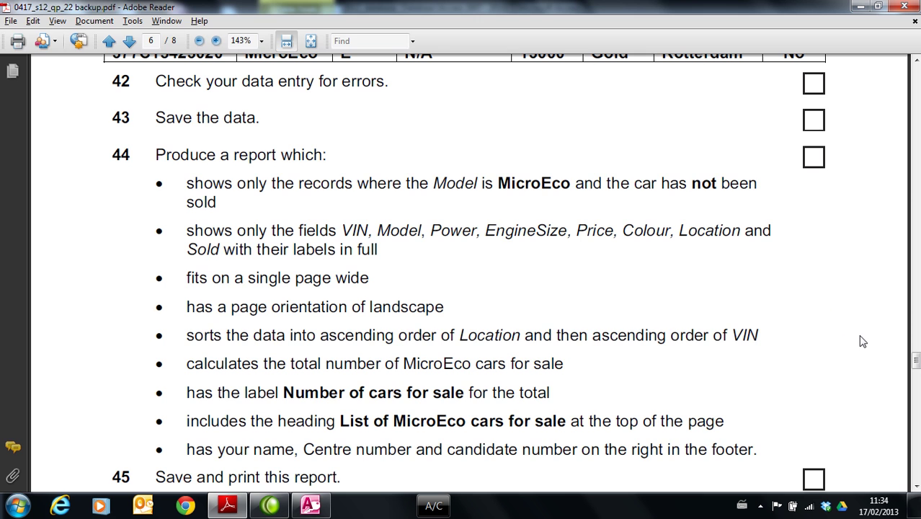
Return to Access and create a new query in Design view based on the J12MOTORS table.
key("alt+Tab")
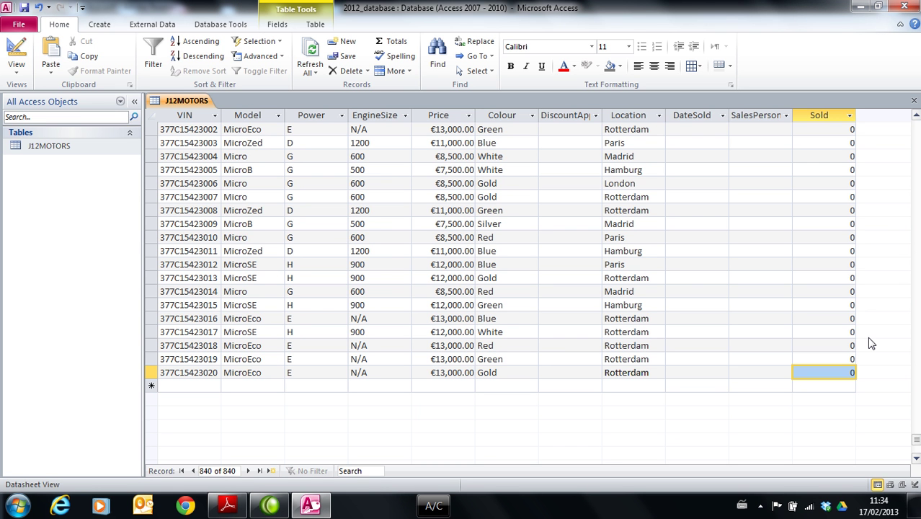
left_click(107, 26)
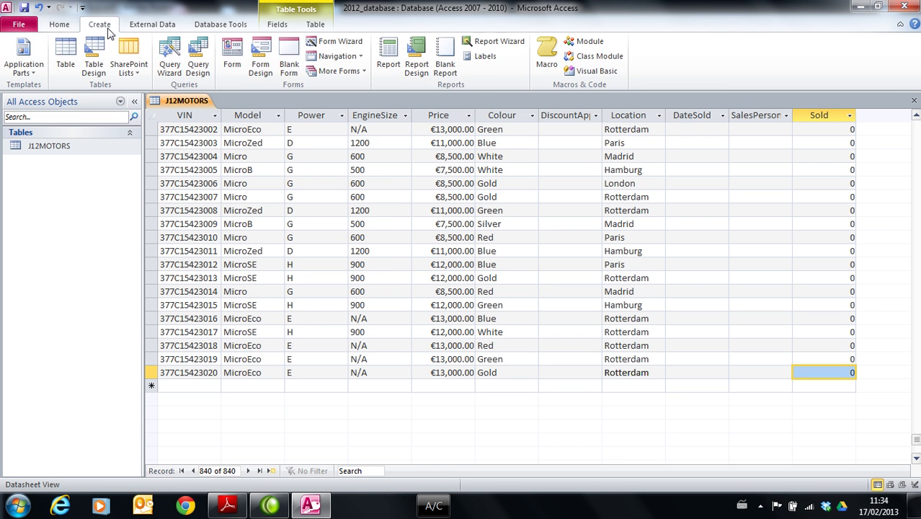
left_click(203, 75)
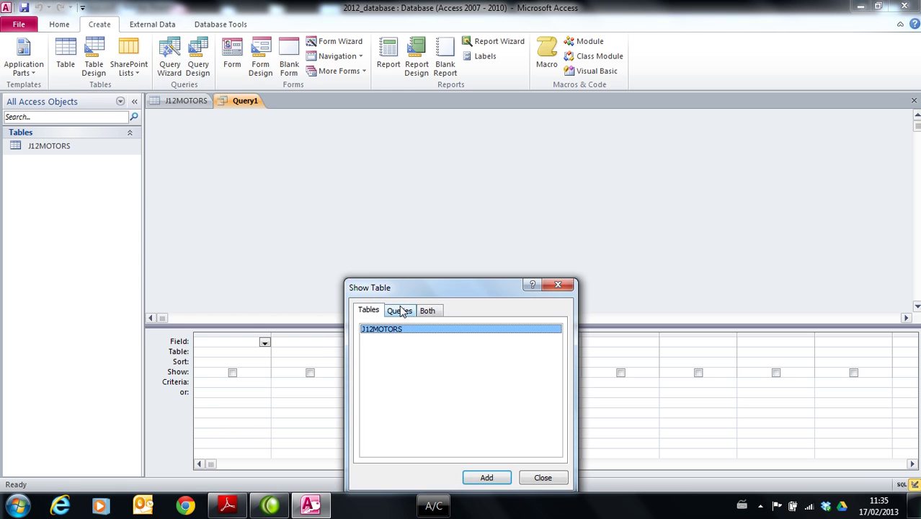
double_click(401, 330)
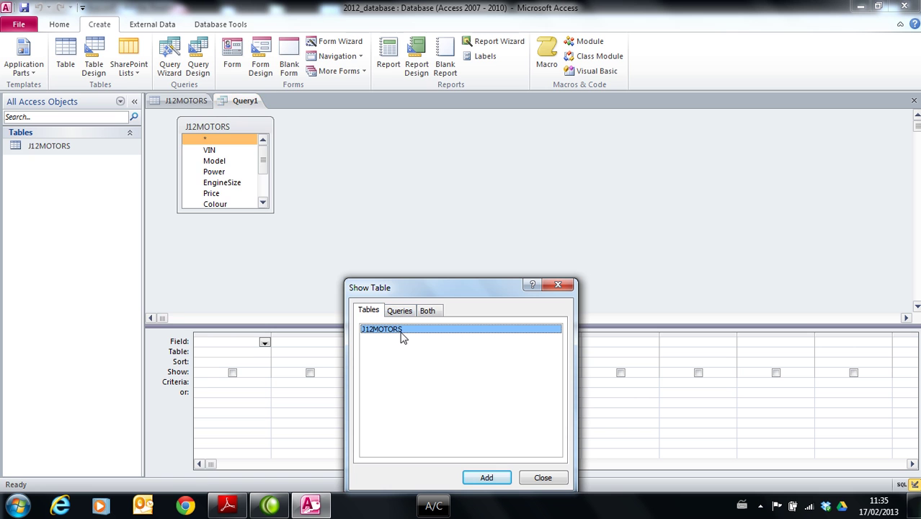
left_click(554, 481)
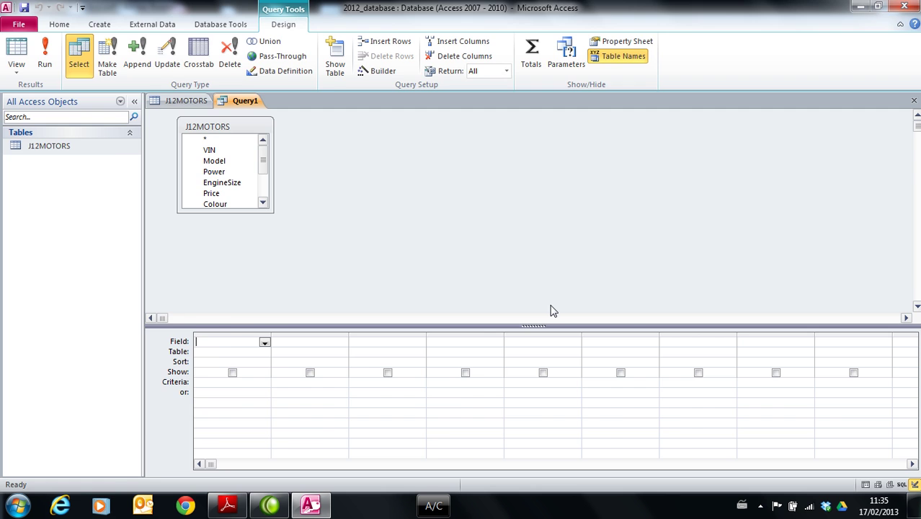
Check the fields required in task 44 and add VIN, Model and Power to the query grid.
key("alt+Tab")
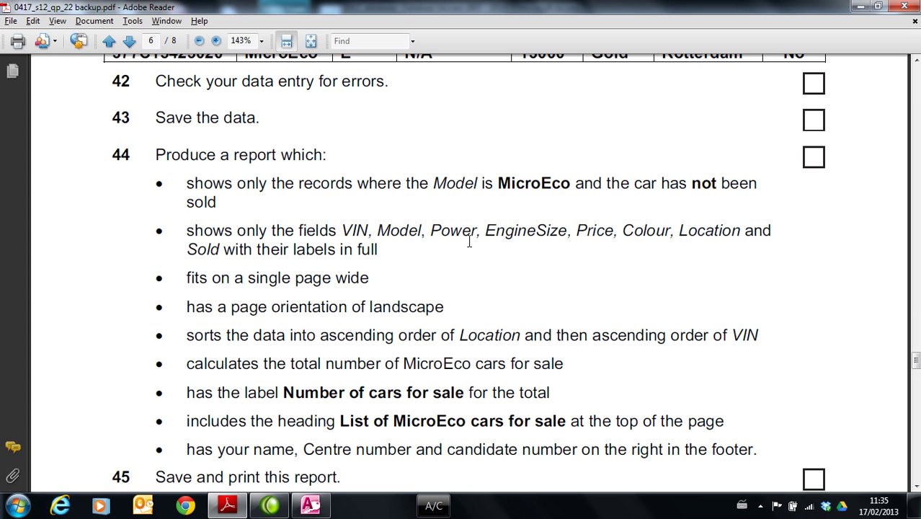
key("alt+Tab")
left_click(209, 152)
double_click(210, 150)
double_click(214, 160)
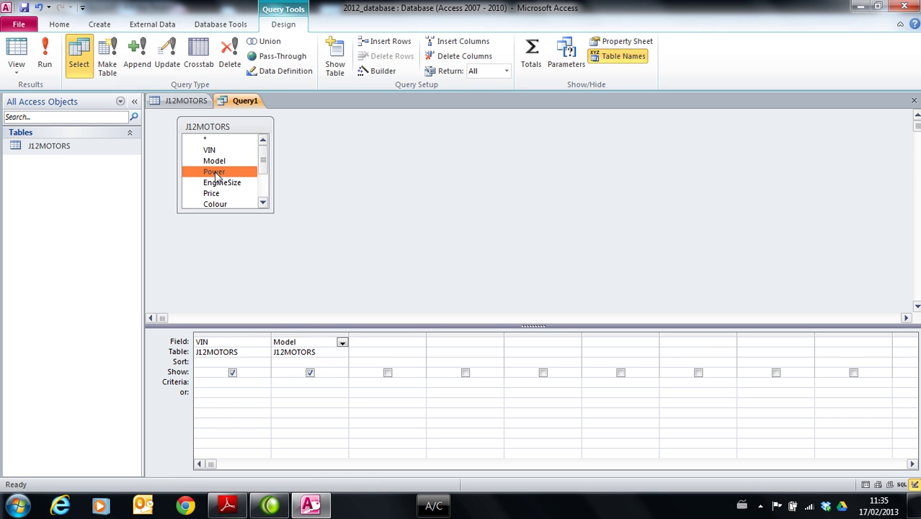
double_click(214, 172)
Check the task 44 field list again and add EngineSize, Price and Colour to the query.
key("alt+Tab")
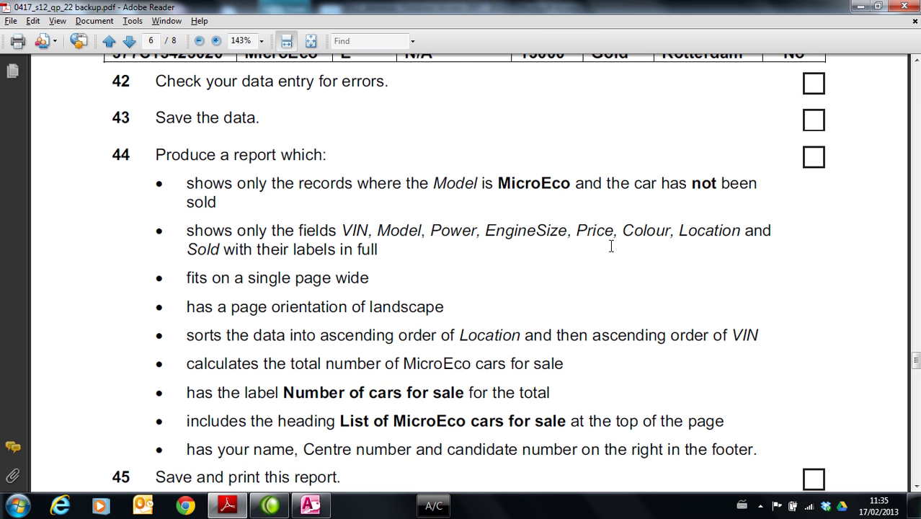
key("alt+Tab")
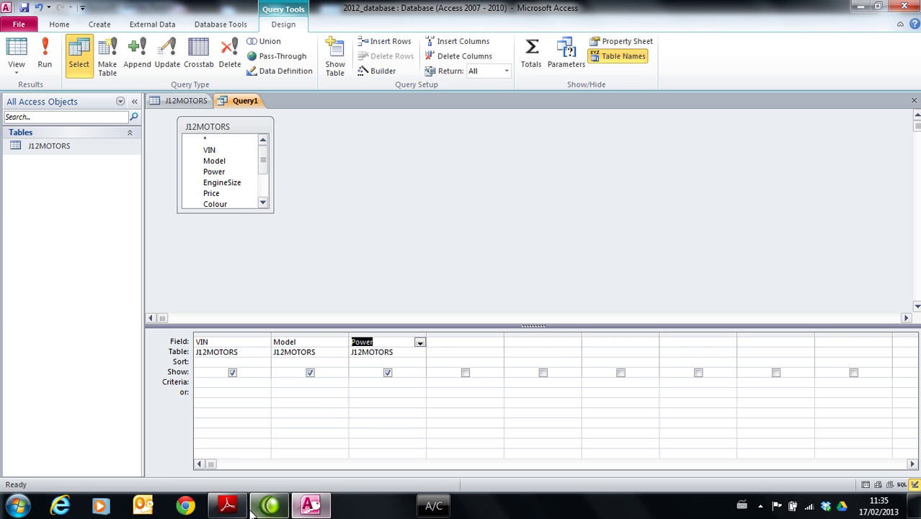
double_click(230, 183)
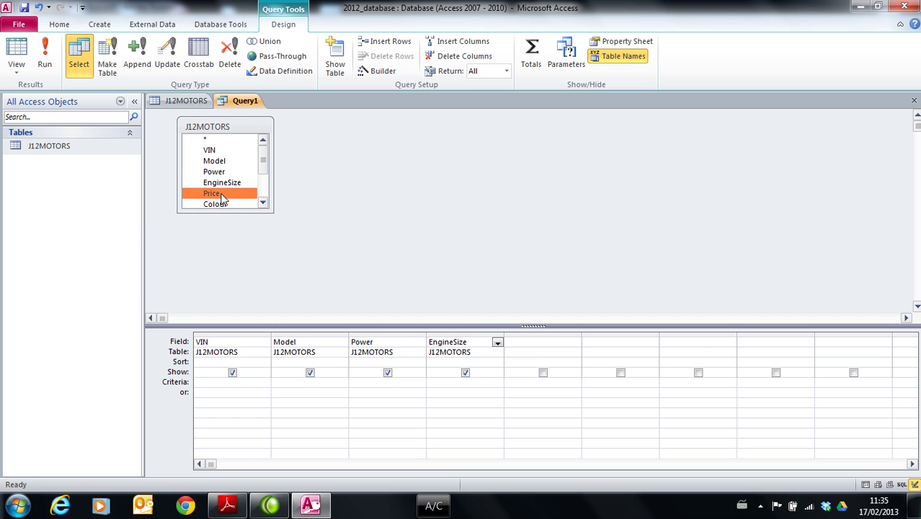
double_click(221, 194)
double_click(224, 203)
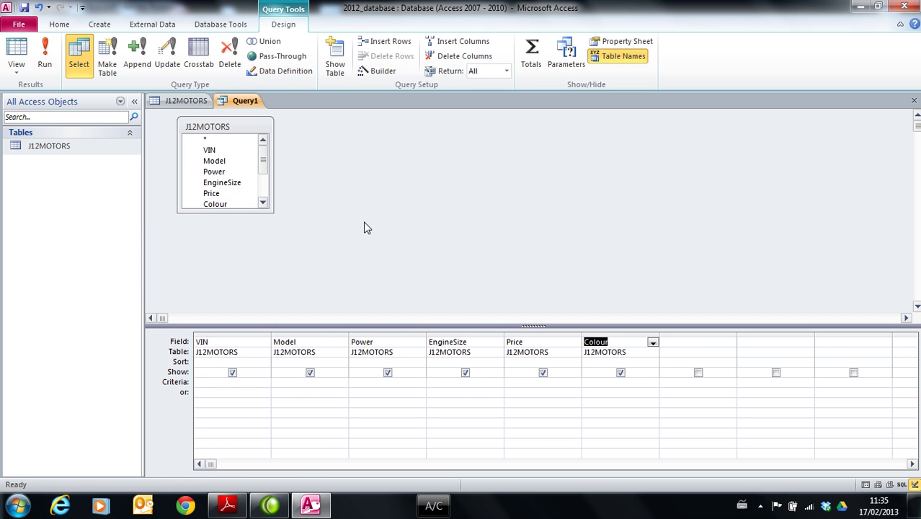
Add the Sold field to the query and compare the chosen fields with the task 44 list.
key("alt+Tab")
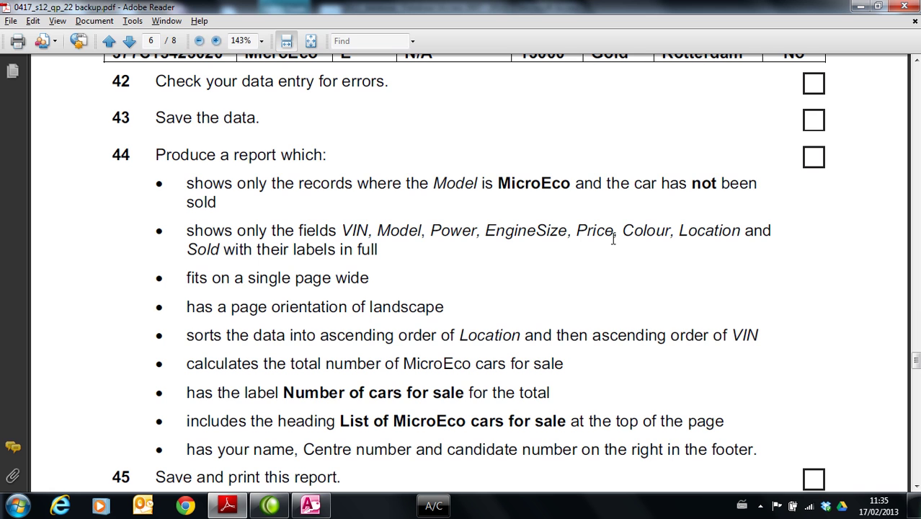
key("alt+Tab")
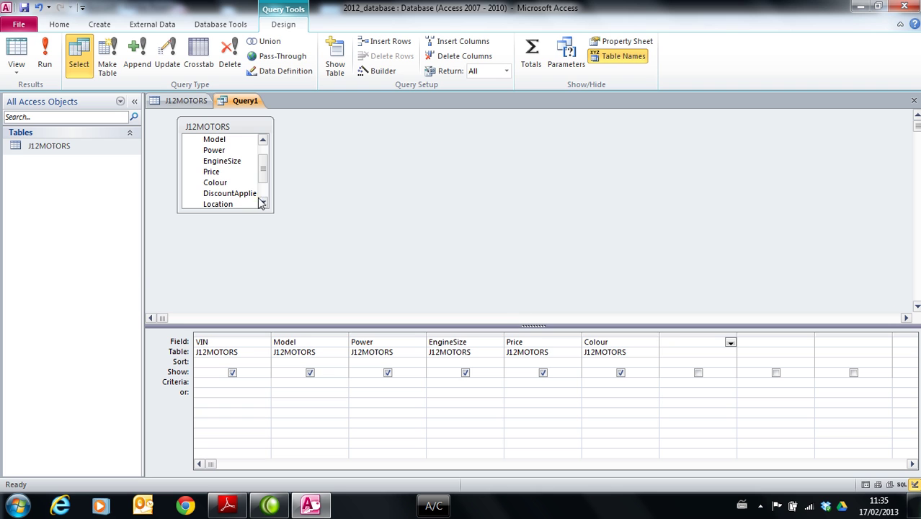
left_click_drag(263, 172, 263, 186)
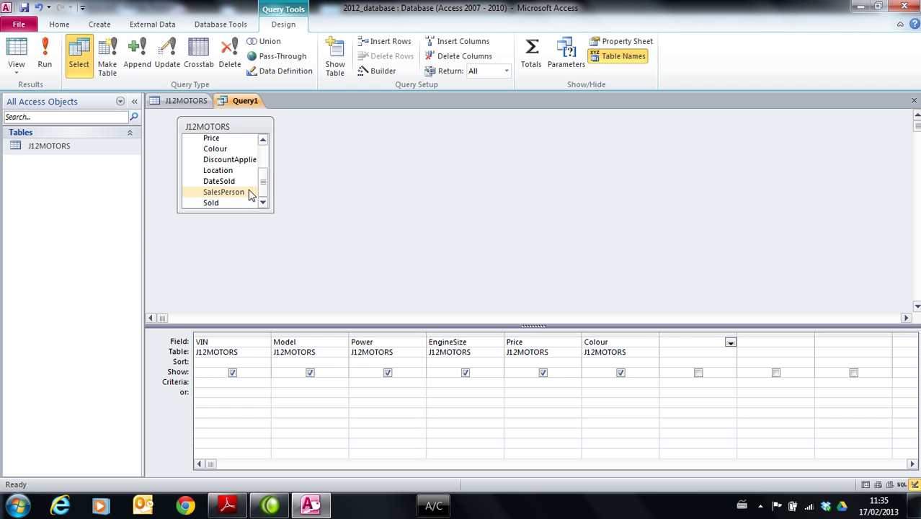
double_click(226, 203)
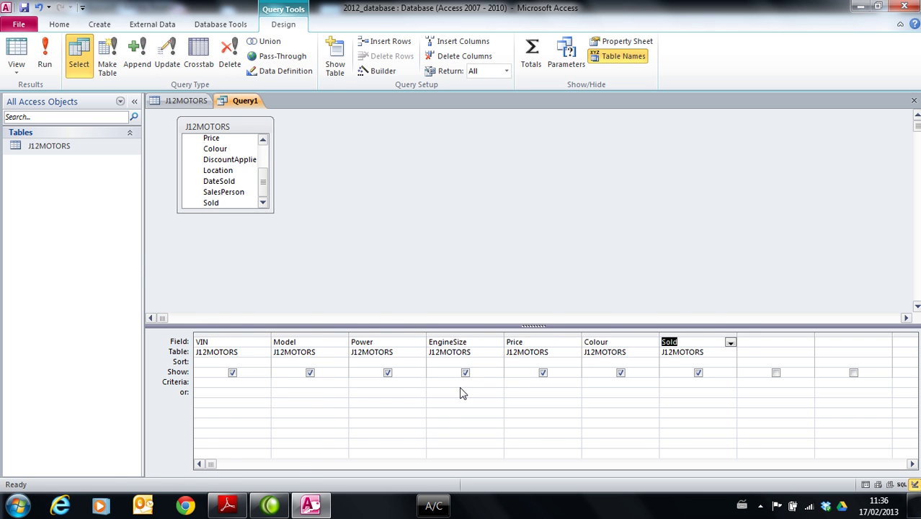
key("alt+Tab")
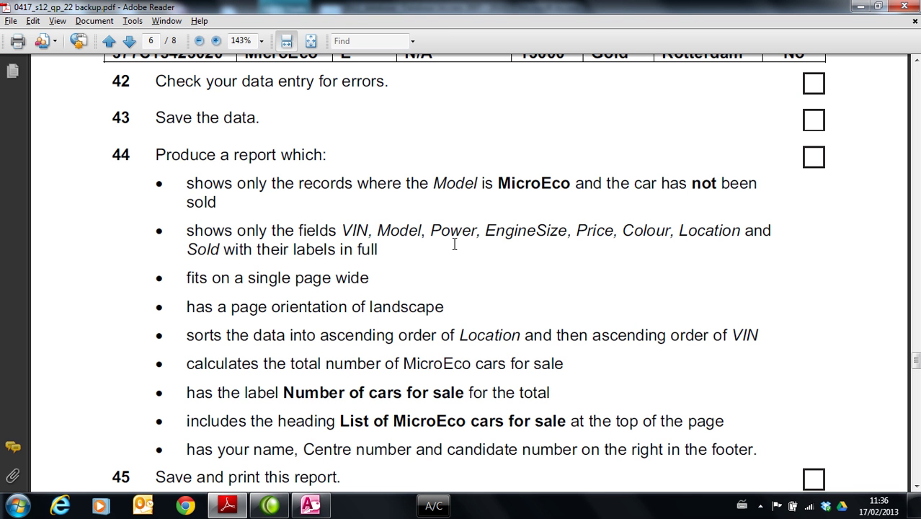
Check the task 44 field list, add the Location field to the query and place its column before Sold.
key("alt+Tab")
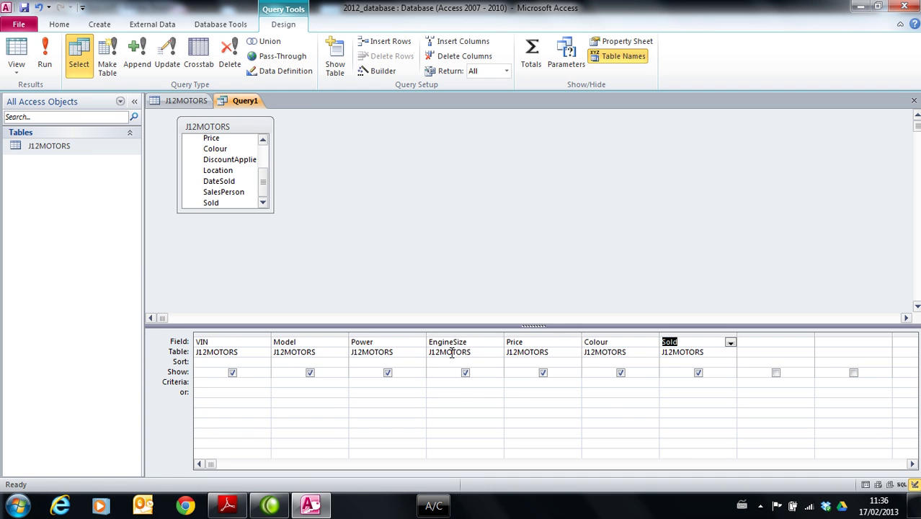
key("alt+Tab")
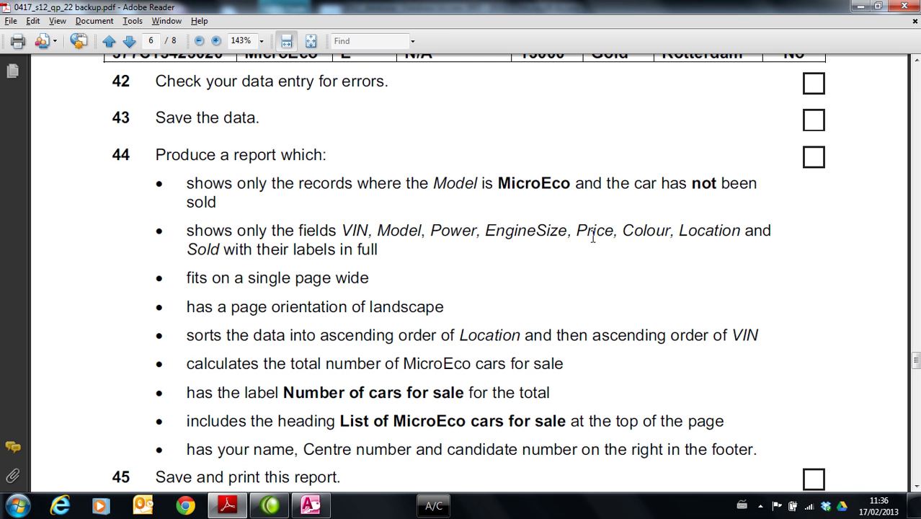
key("alt+Tab")
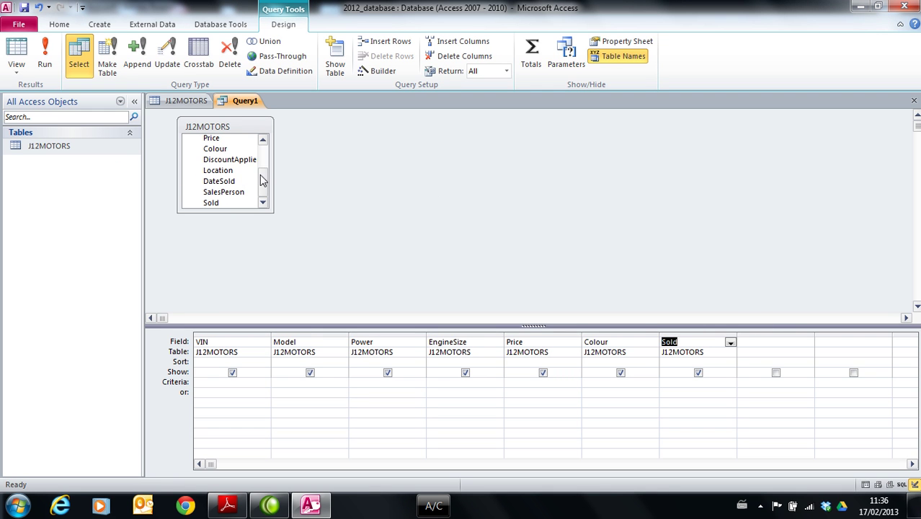
double_click(222, 171)
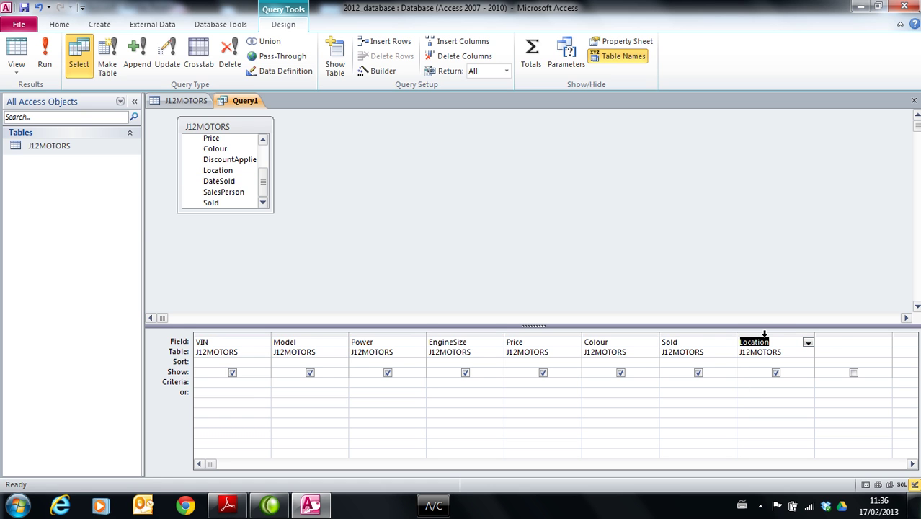
left_click(781, 335)
left_click_drag(781, 335, 694, 337)
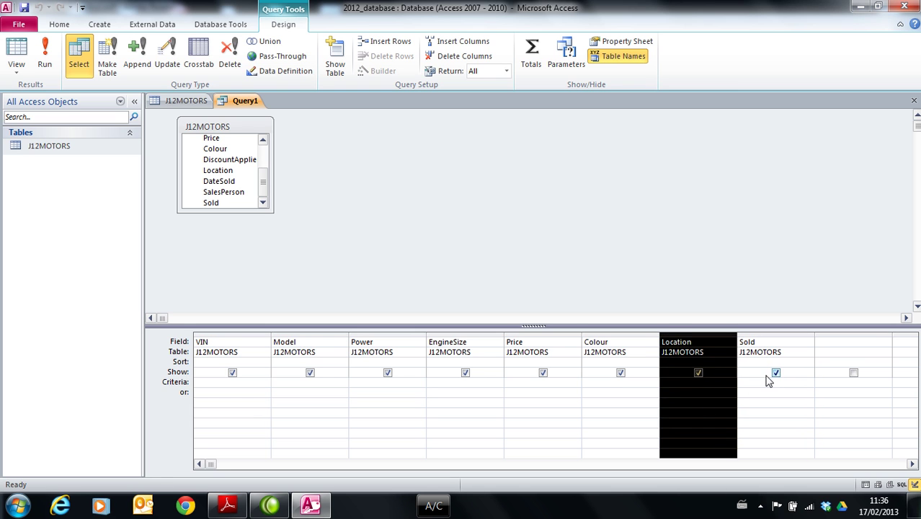
left_click(785, 400)
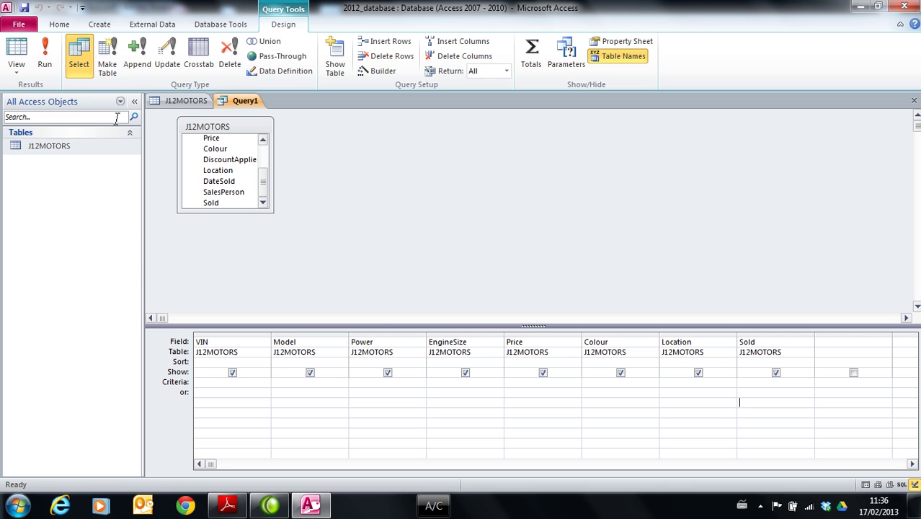
Run the unfiltered query to examine how its fields and Sold values are shown, and return to Design view.
left_click(44, 65)
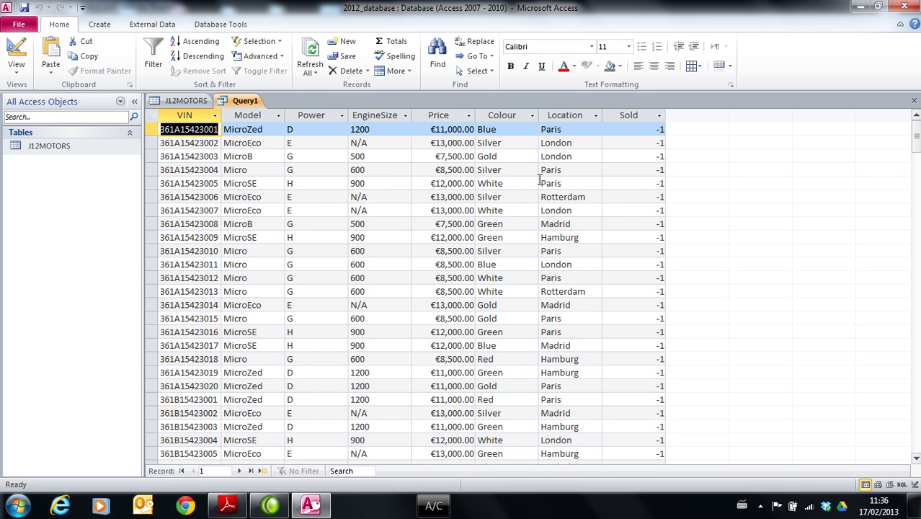
left_click(16, 72)
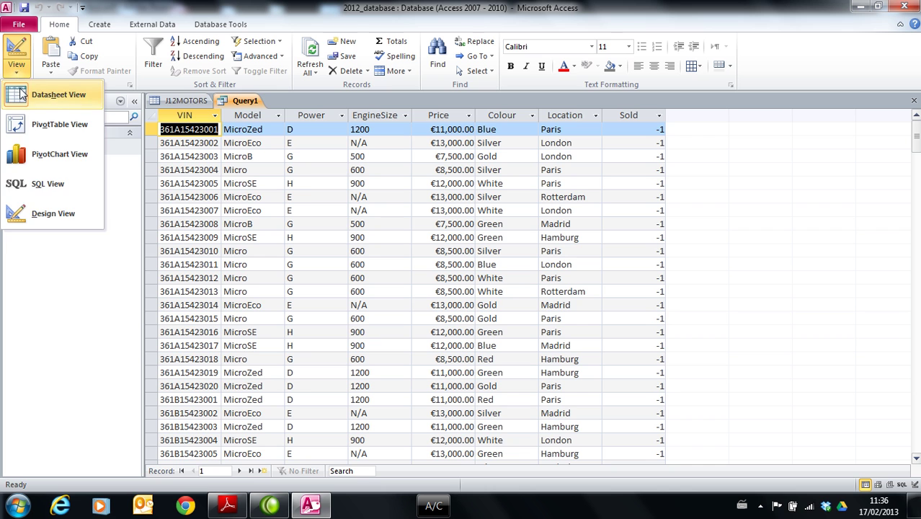
left_click(22, 93)
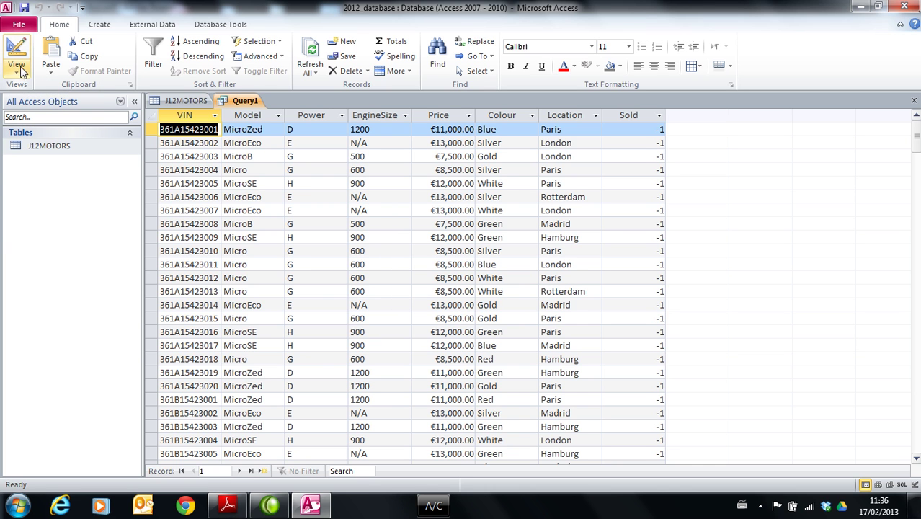
left_click(19, 71)
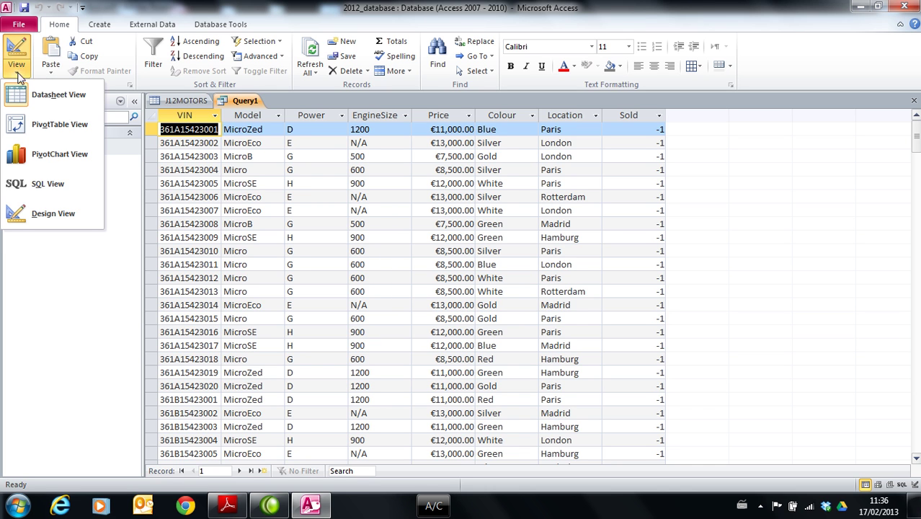
left_click(50, 213)
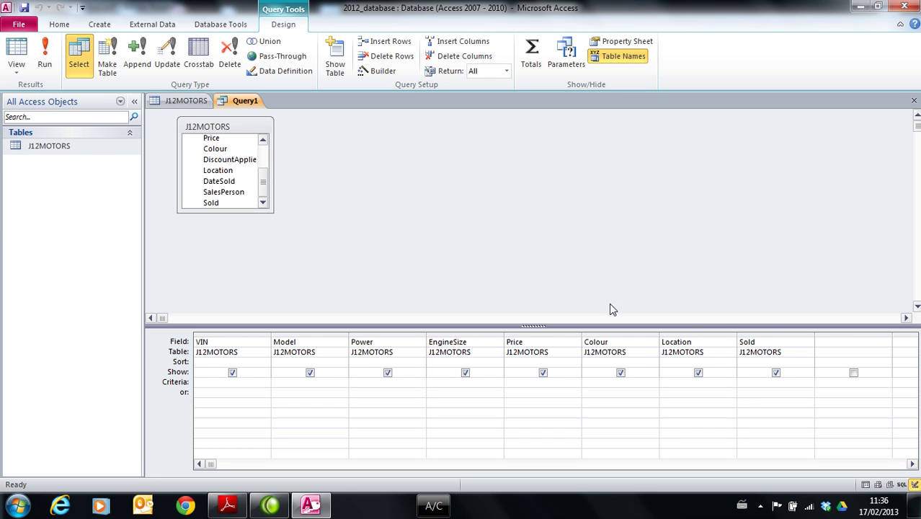
Set the query criteria to MicroEco for Model and 0 for Sold, following the task 44 conditions.
key("alt+Tab")
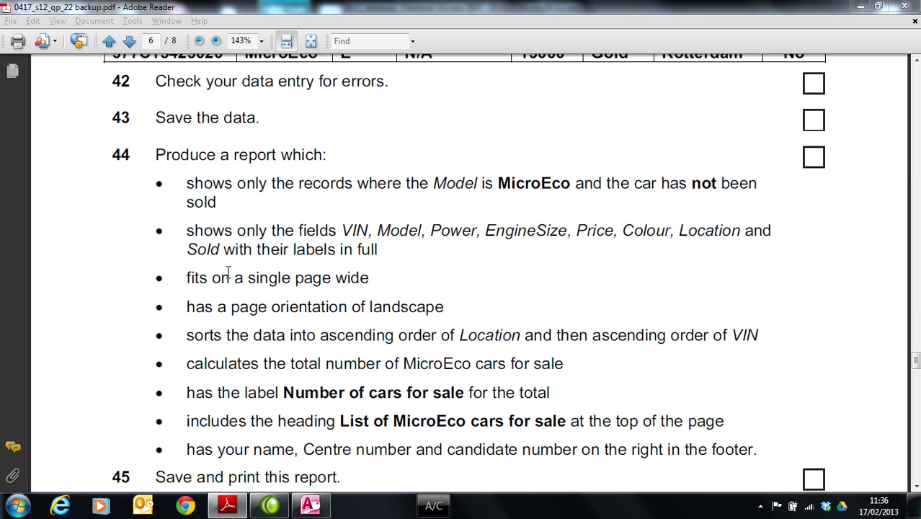
left_click(310, 505)
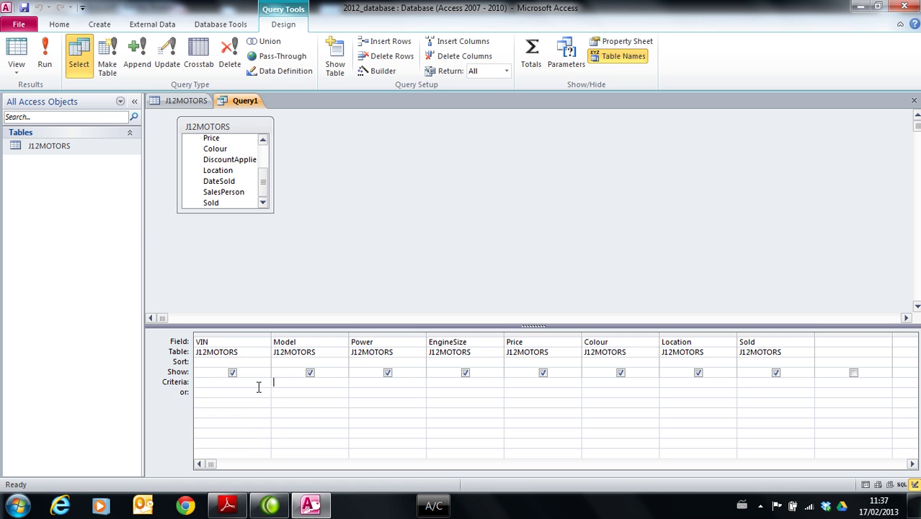
type("croEco")
left_click(755, 384)
type("no")
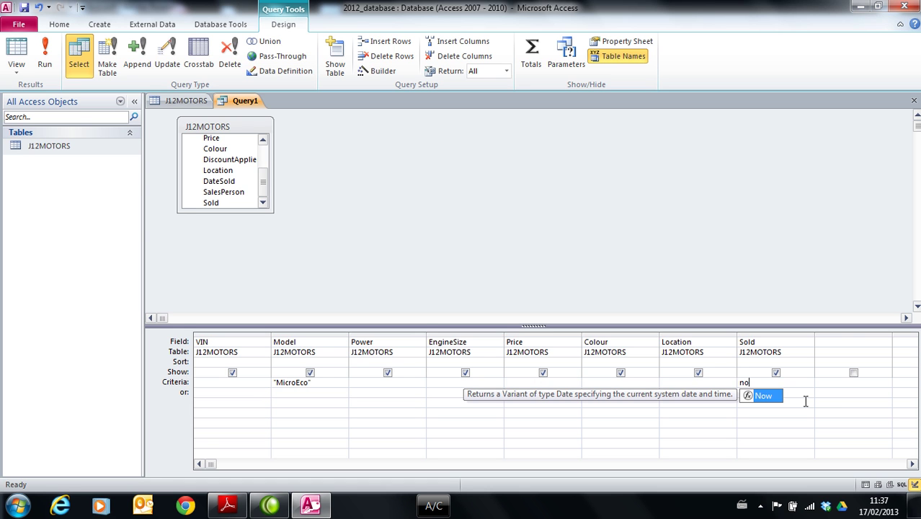
key("BackSpace")
key("BackSpace")
type("No")
key("BackSpace")
key("BackSpace")
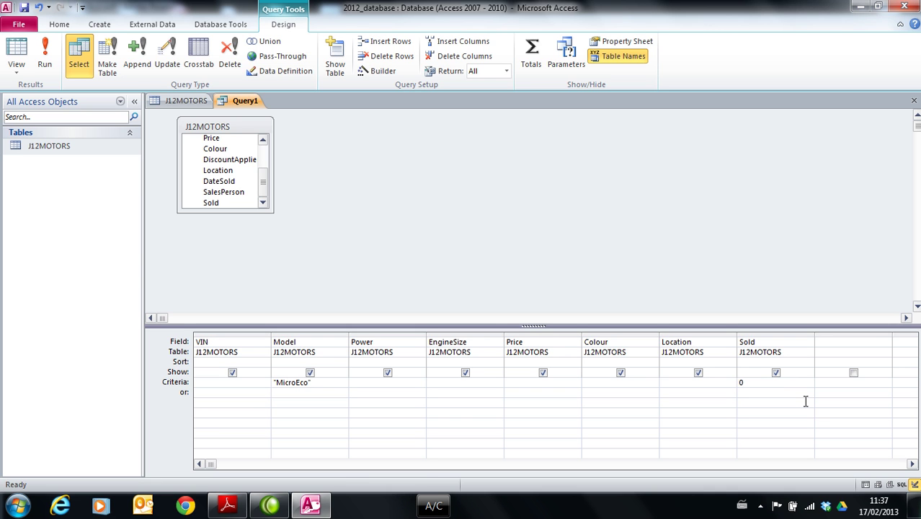
type("0")
Run the filtered query, look through its records in full, return to Design view and reread the task 44 report requirements.
left_click(45, 45)
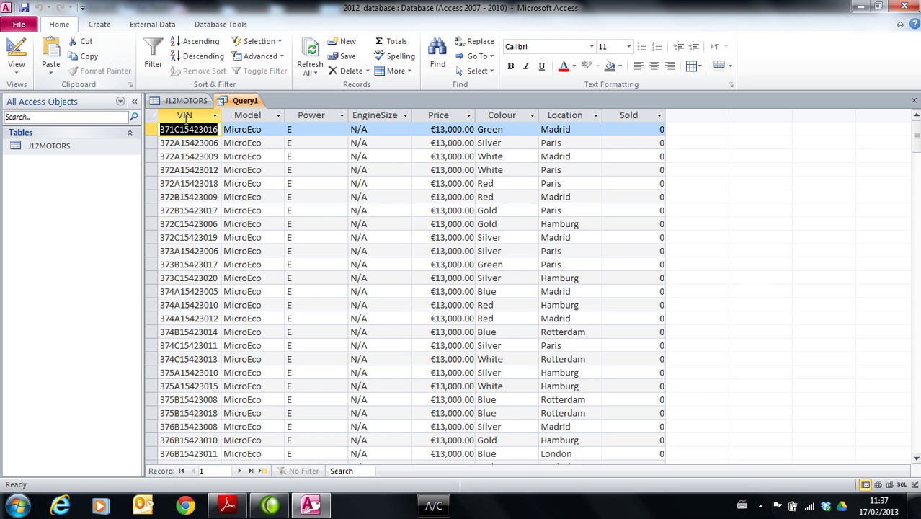
left_click_drag(917, 159, 916, 216)
scroll(386, 235, "down", 5)
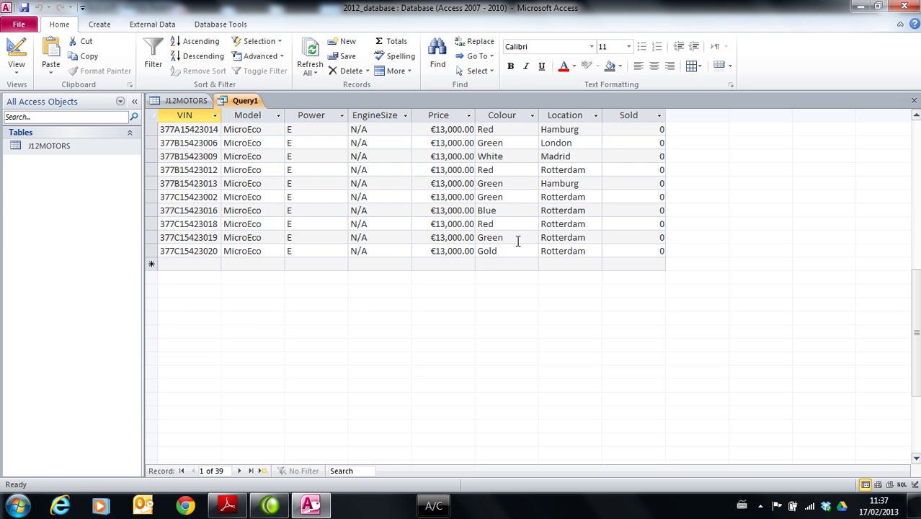
scroll(387, 235, "up", 10)
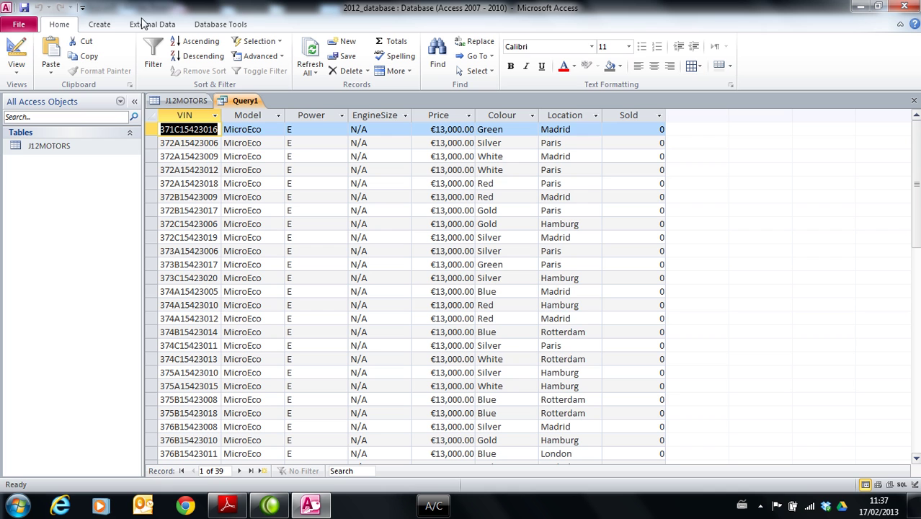
left_click(16, 72)
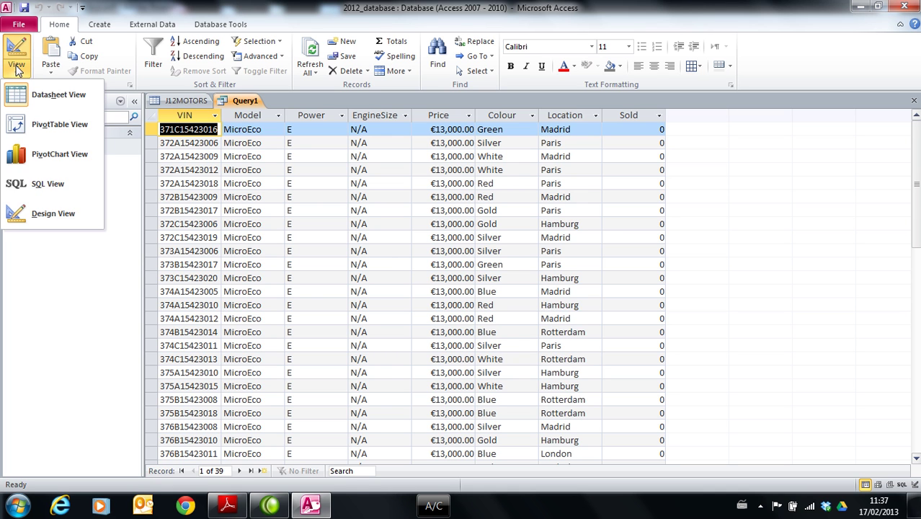
left_click(45, 214)
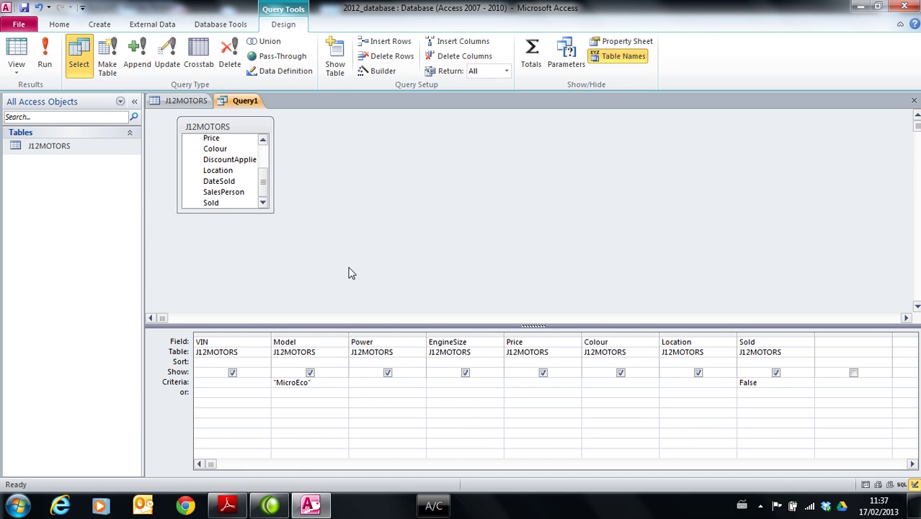
key("alt+Tab")
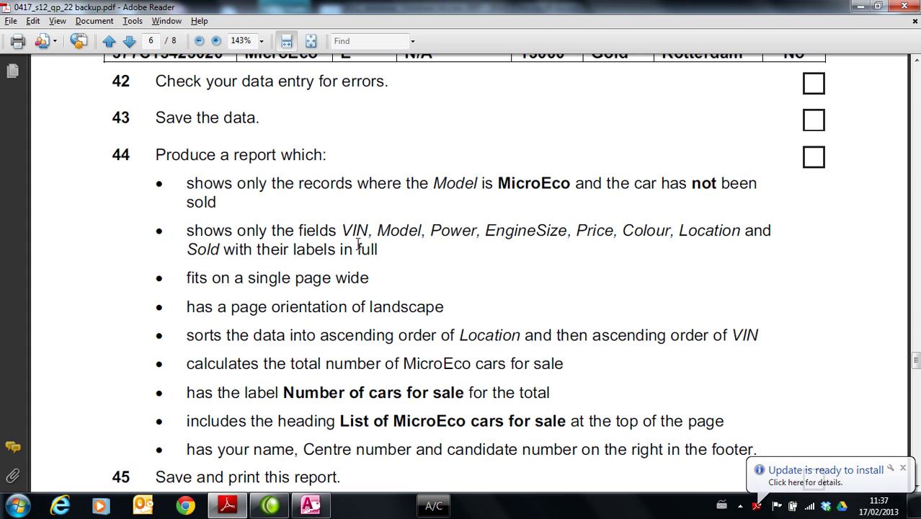
key("alt+Tab")
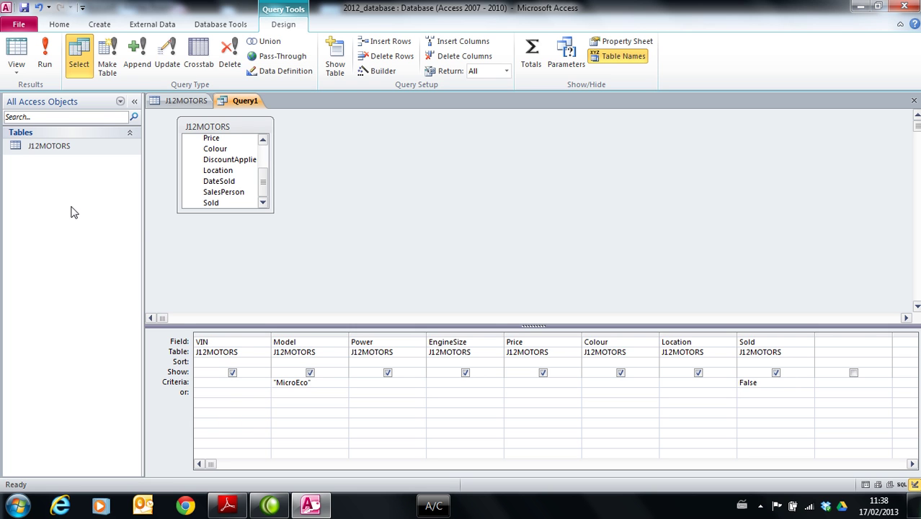
Try to create a report directly from the unsaved query while it is open in Design view.
left_click(59, 25)
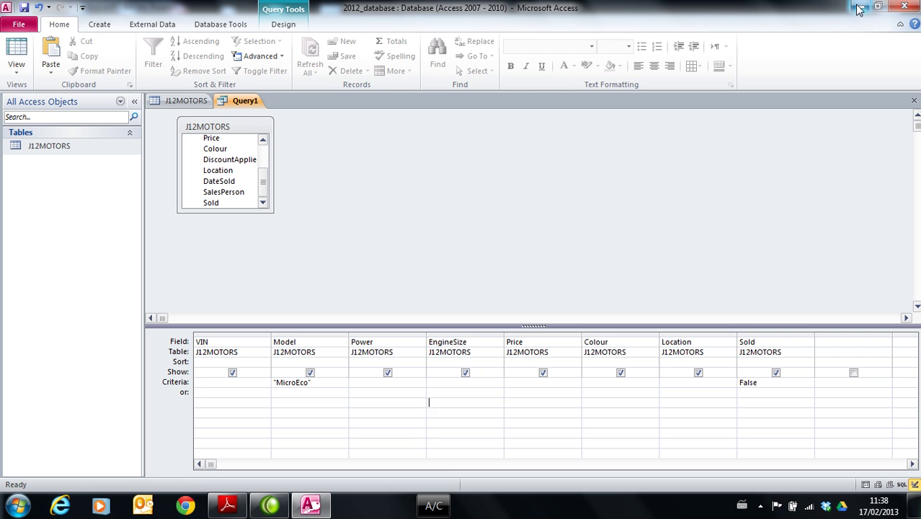
left_click(101, 26)
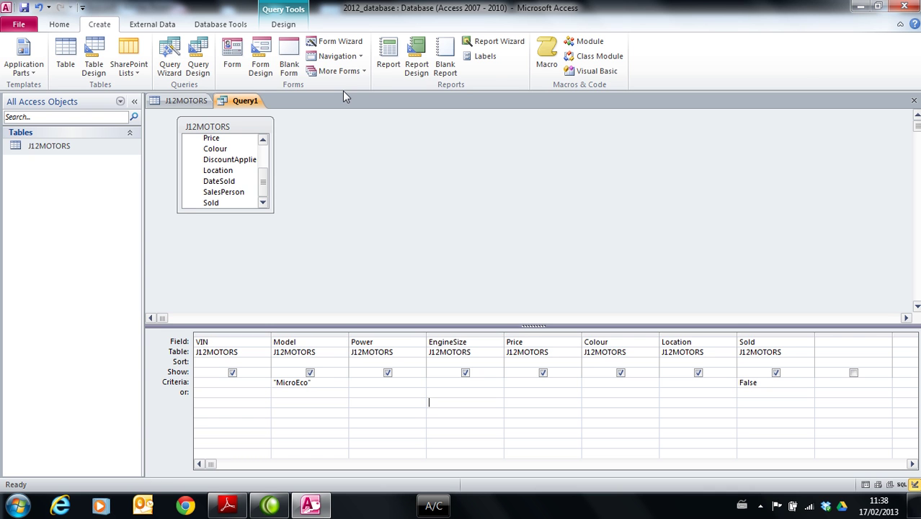
left_click(389, 58)
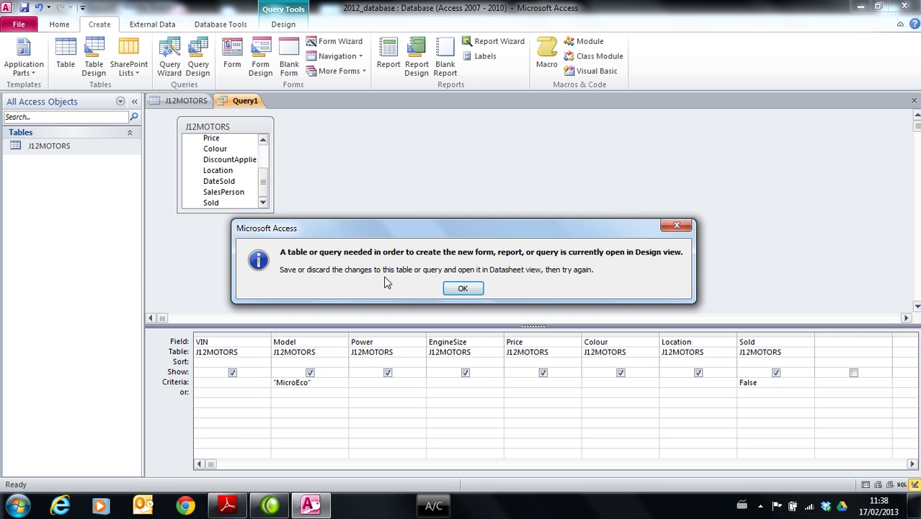
left_click(465, 289)
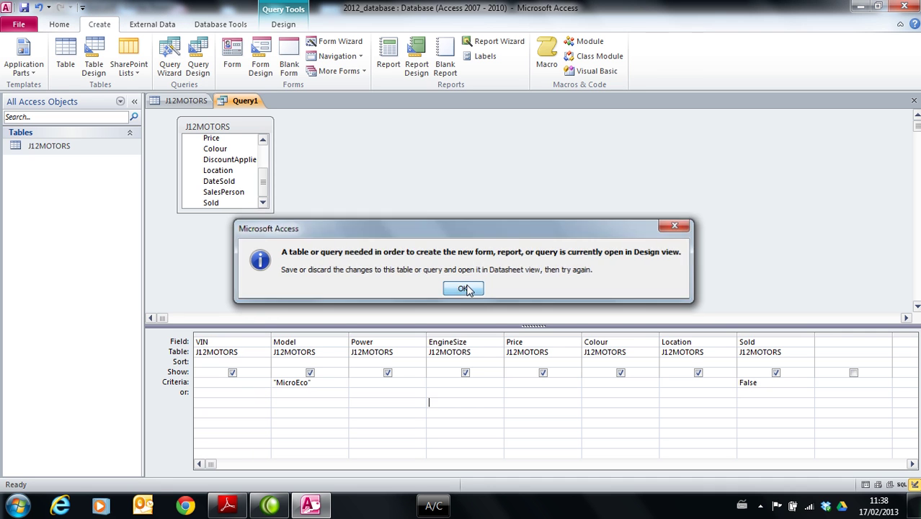
Close the query and save it as qry_microeco_no.
left_click(913, 102)
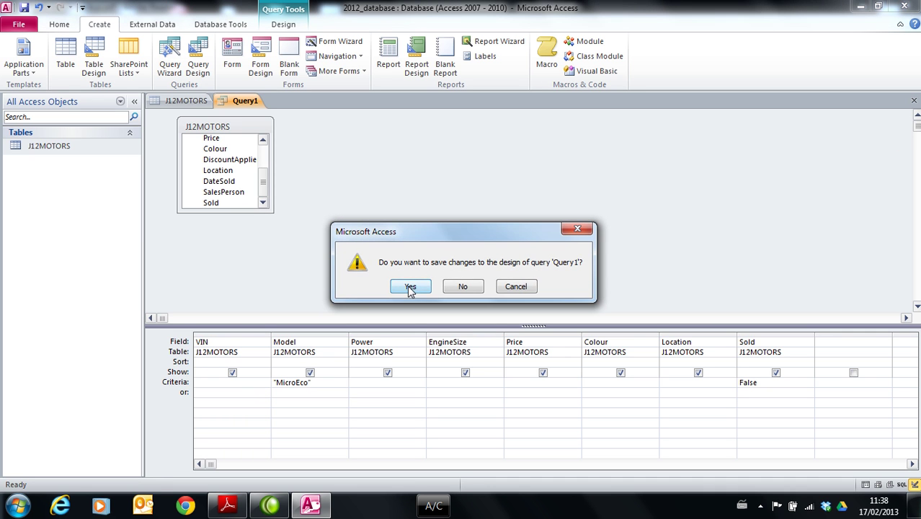
left_click(410, 287)
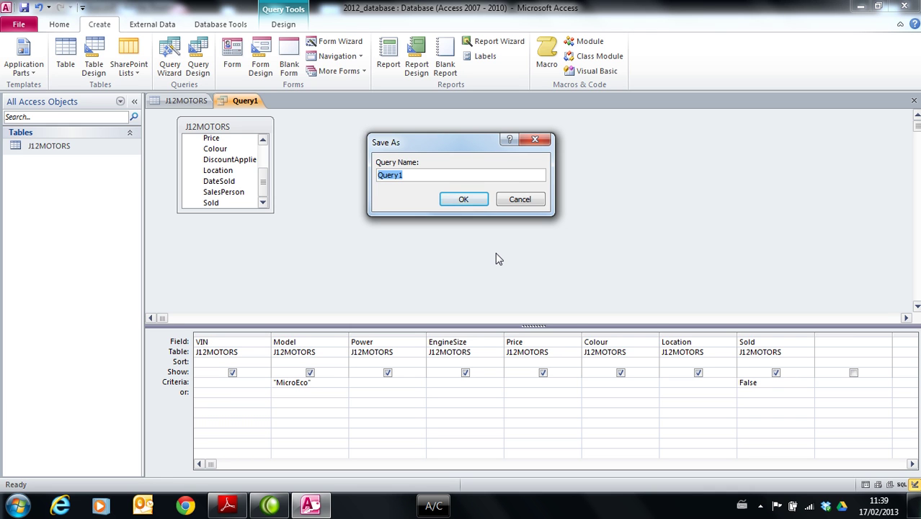
type("qry_microeco_no")
left_click(463, 199)
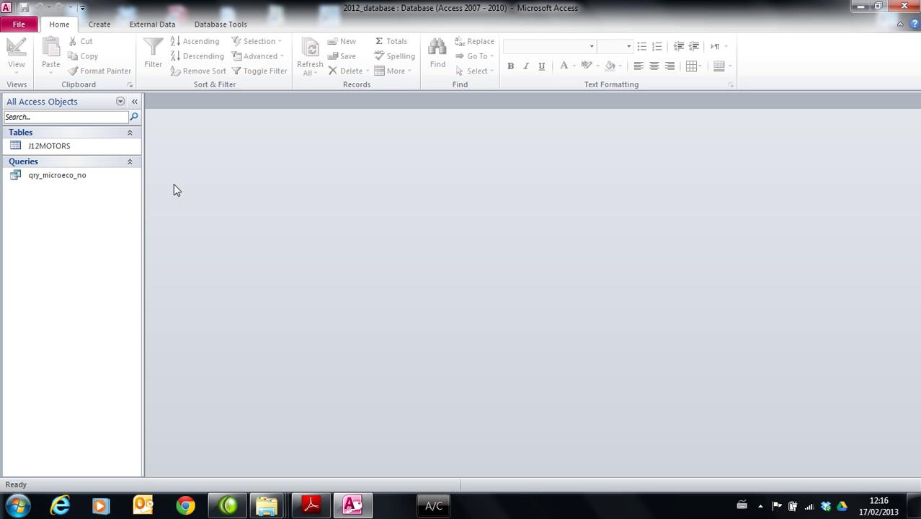
Check task 44 in the exam paper and start the Report Wizard in Access with the query qry_microeco_no as source.
left_click(315, 508)
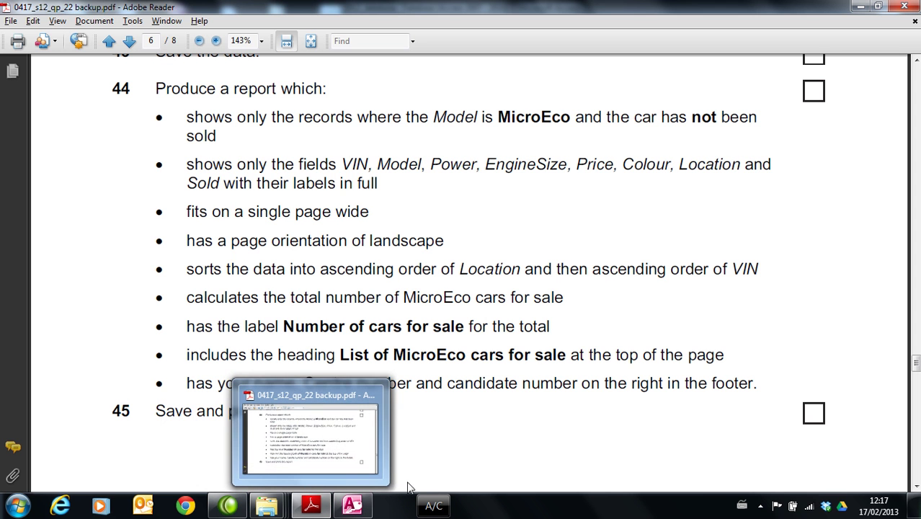
left_click(352, 506)
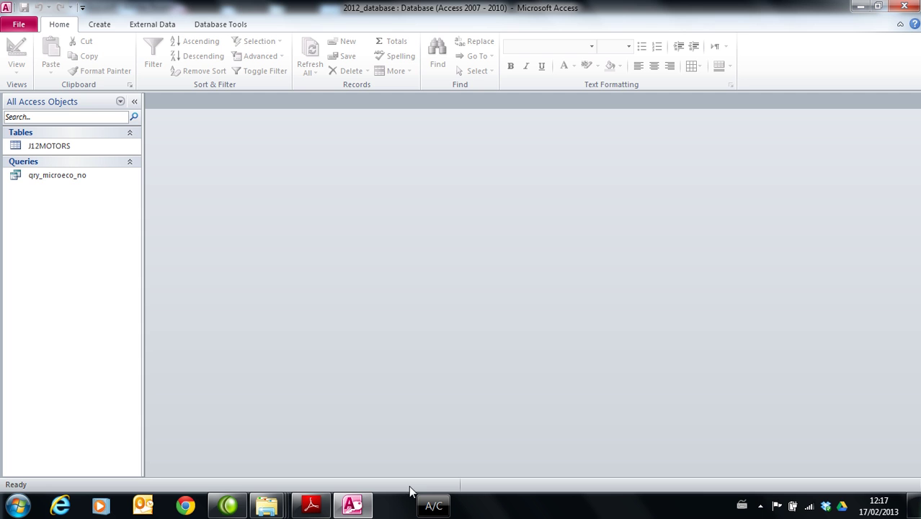
left_click(102, 27)
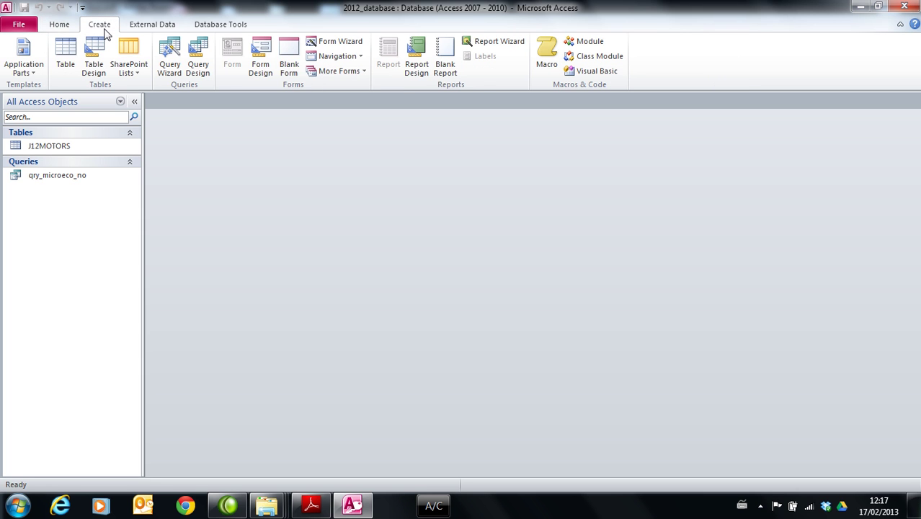
left_click(499, 42)
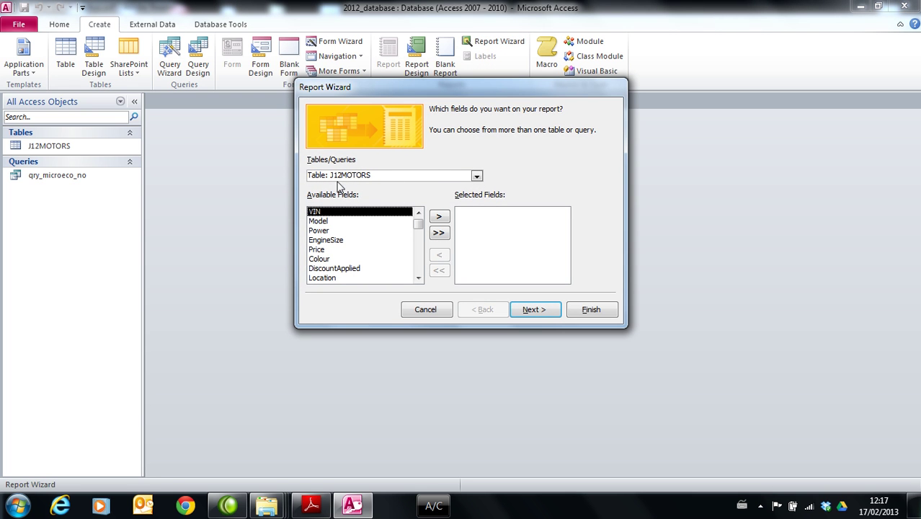
left_click(476, 177)
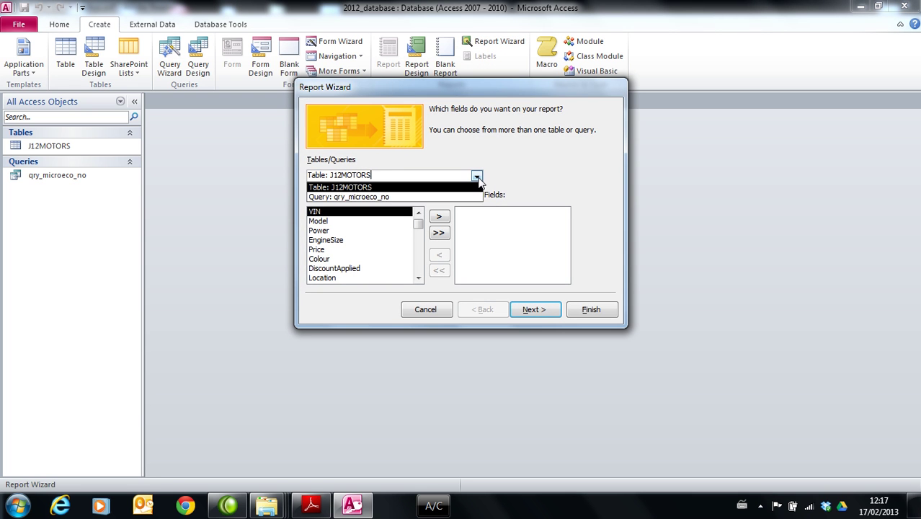
left_click(366, 197)
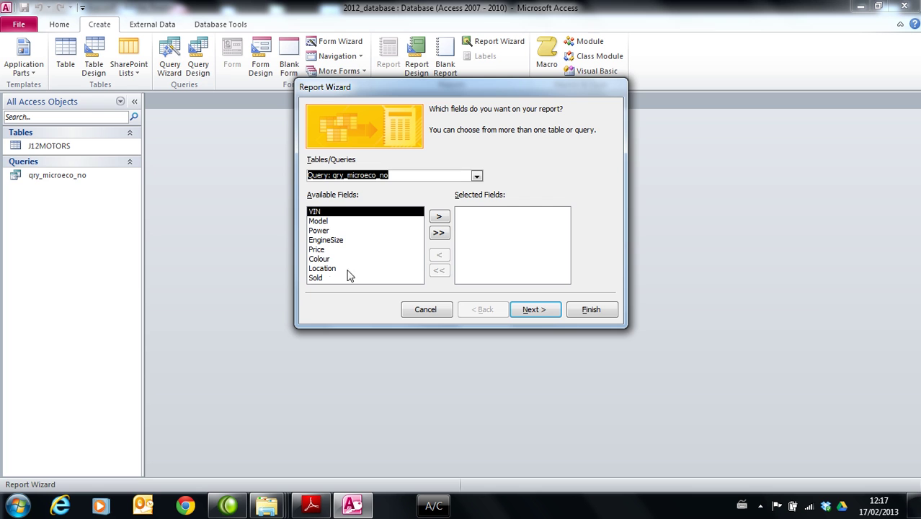
Include all fields of qry_microeco_no in the report and continue without adding any grouping levels.
left_click(438, 232)
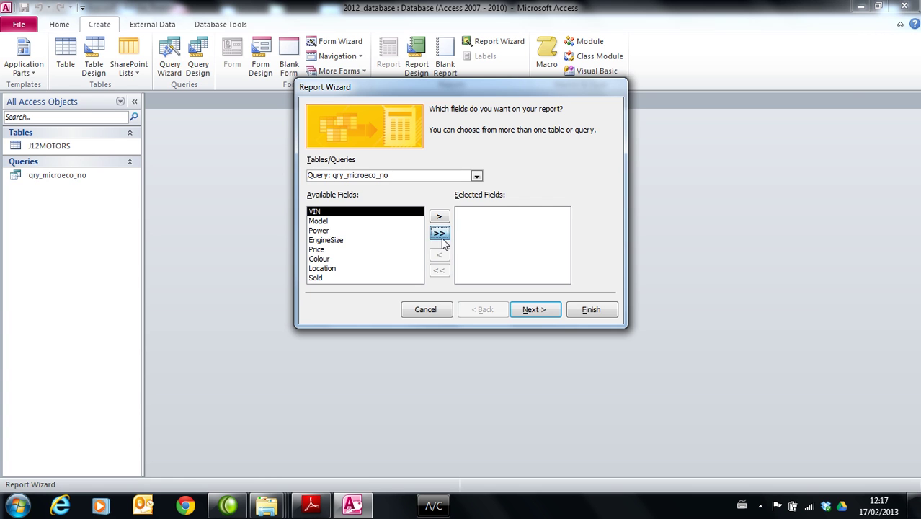
left_click(556, 315)
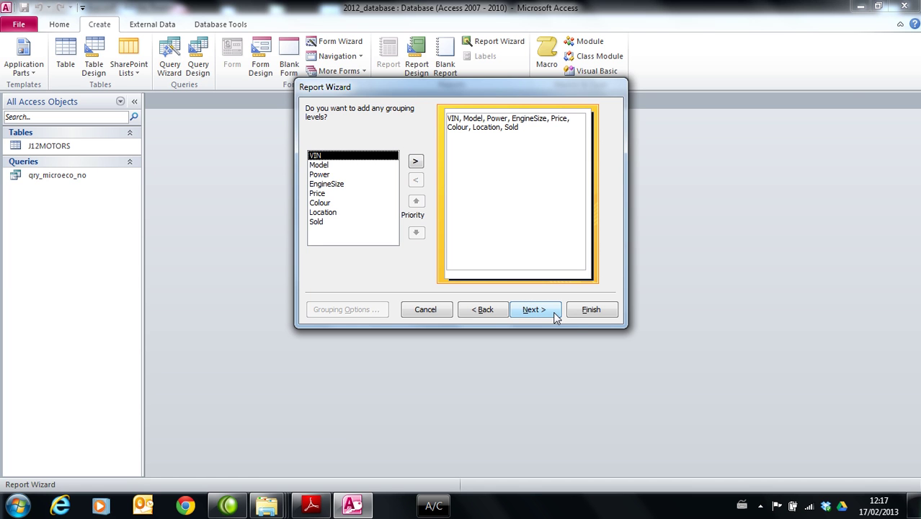
left_click(553, 312)
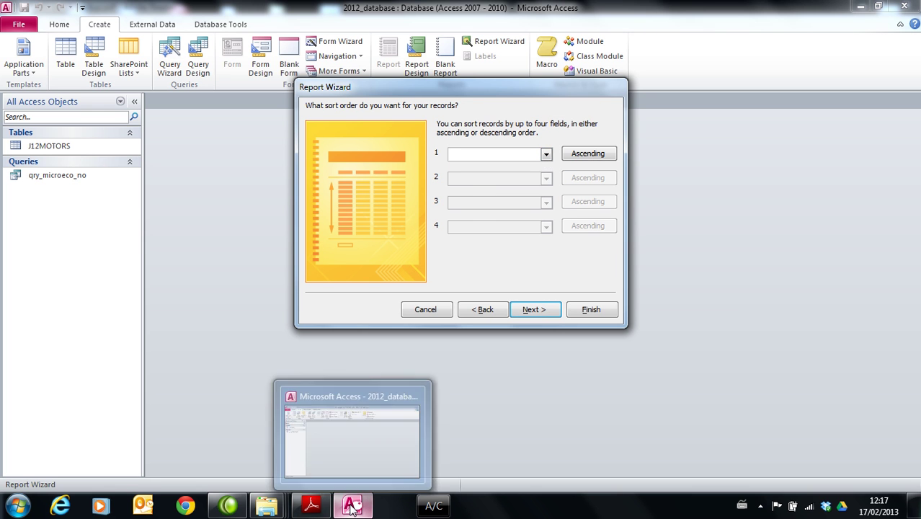
Check the sort order in the exam paper and sort the report ascending by Location, then by VIN.
left_click(311, 509)
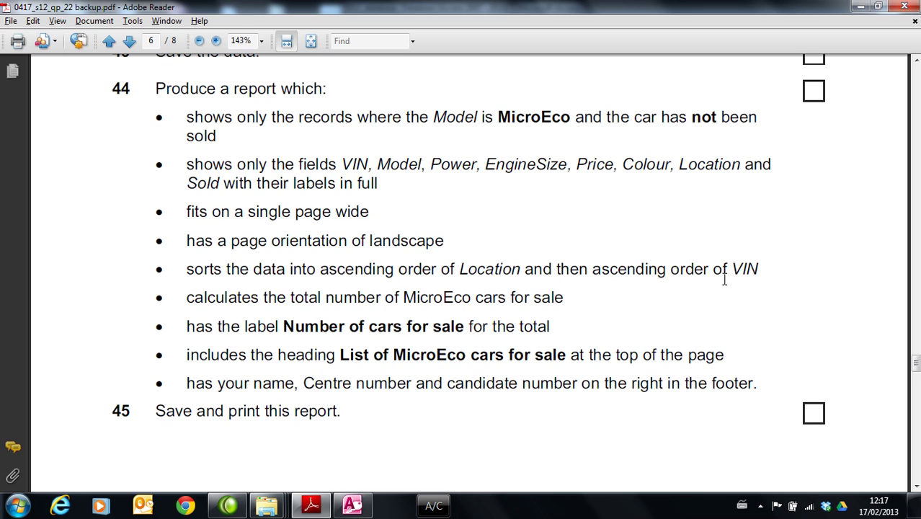
key("alt+Tab")
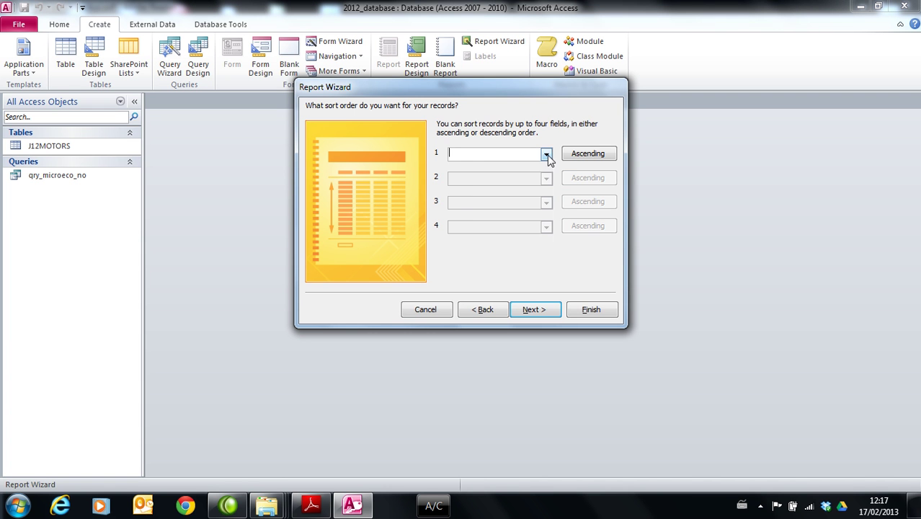
left_click(546, 154)
left_click(505, 232)
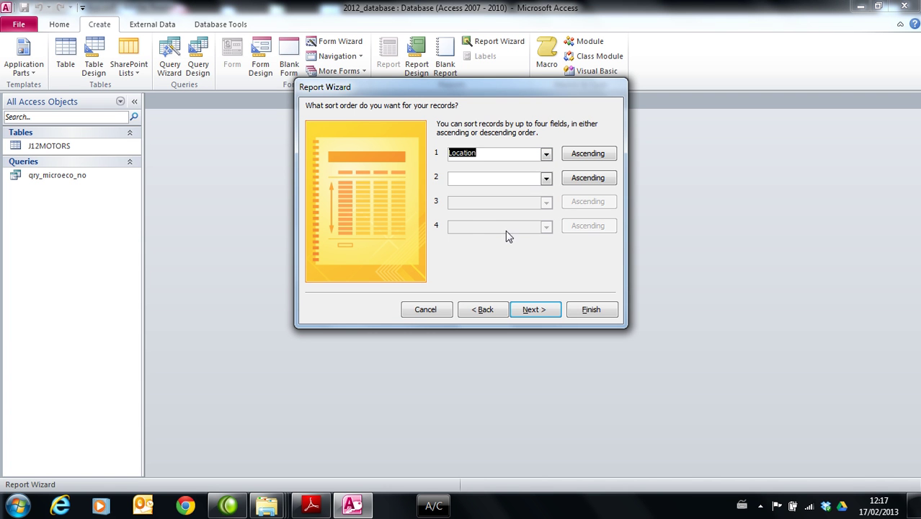
left_click(546, 178)
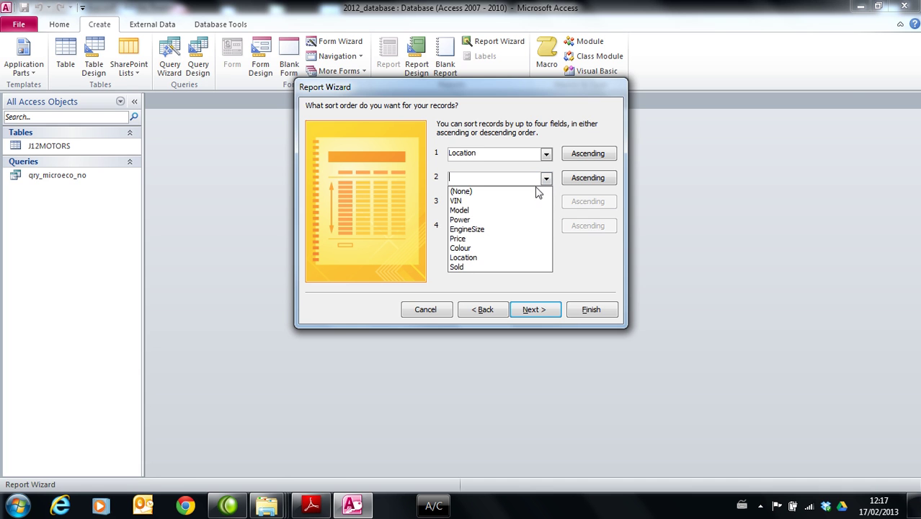
left_click(529, 202)
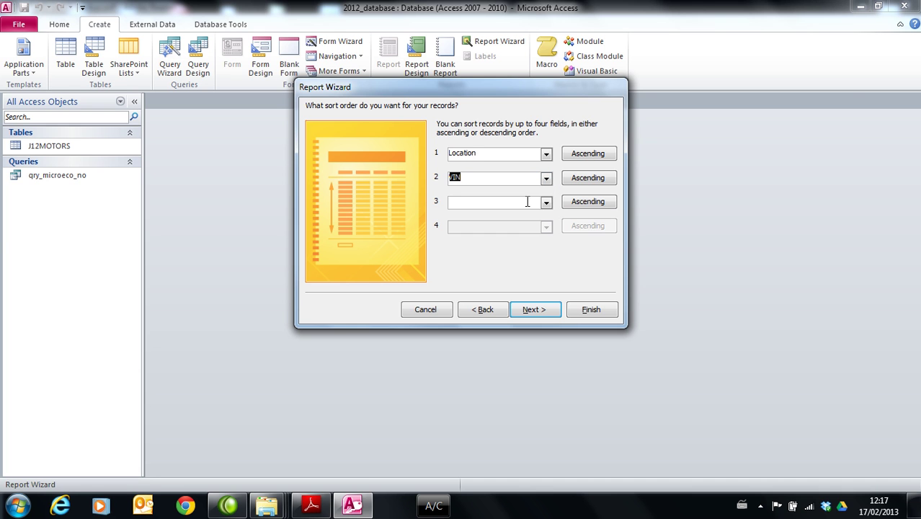
left_click(533, 308)
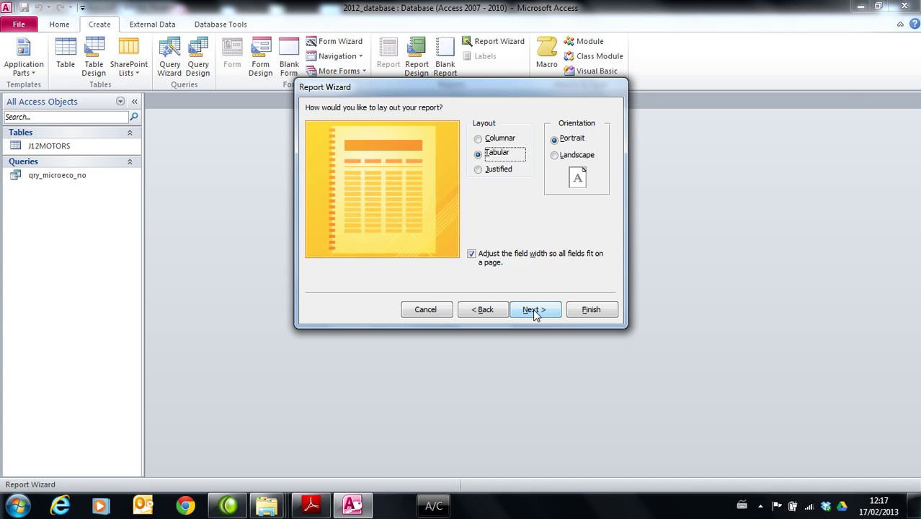
Set the report to landscape orientation, title it rpt_microeco_no and finish the wizard with a preview.
left_click(562, 156)
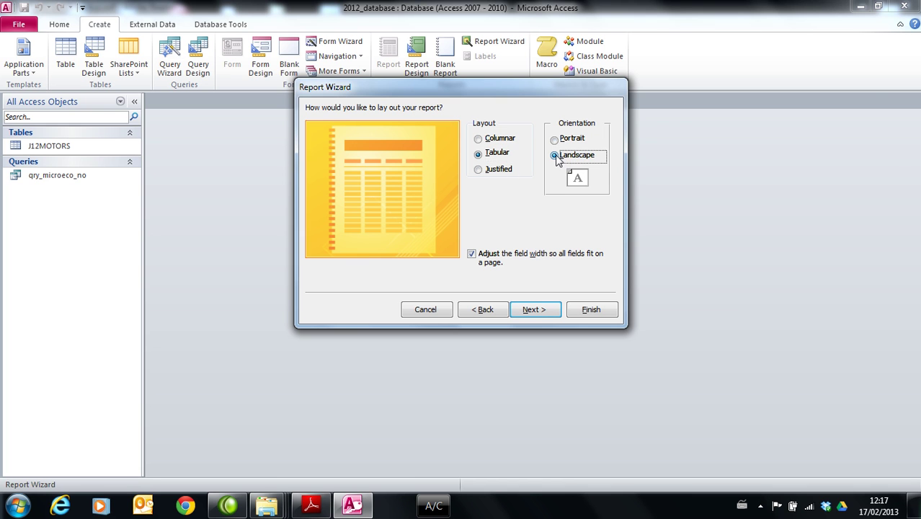
left_click(544, 310)
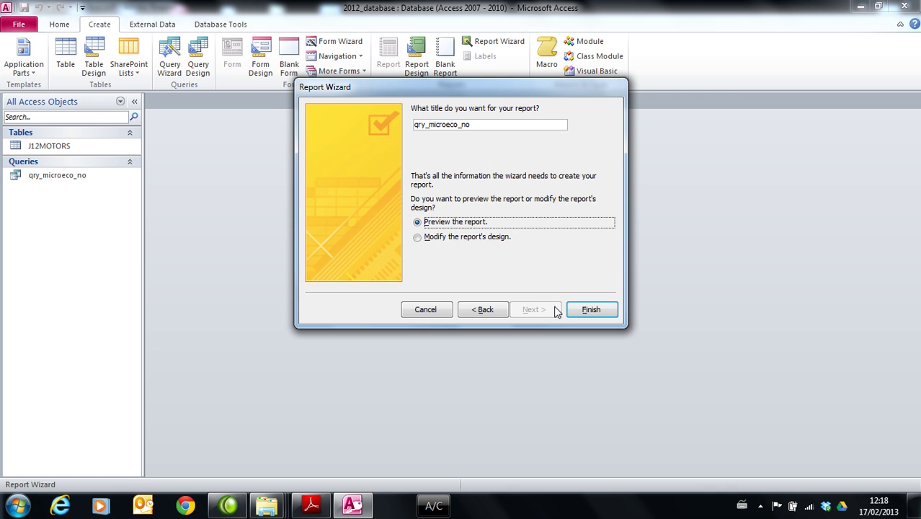
left_click_drag(427, 124, 408, 128)
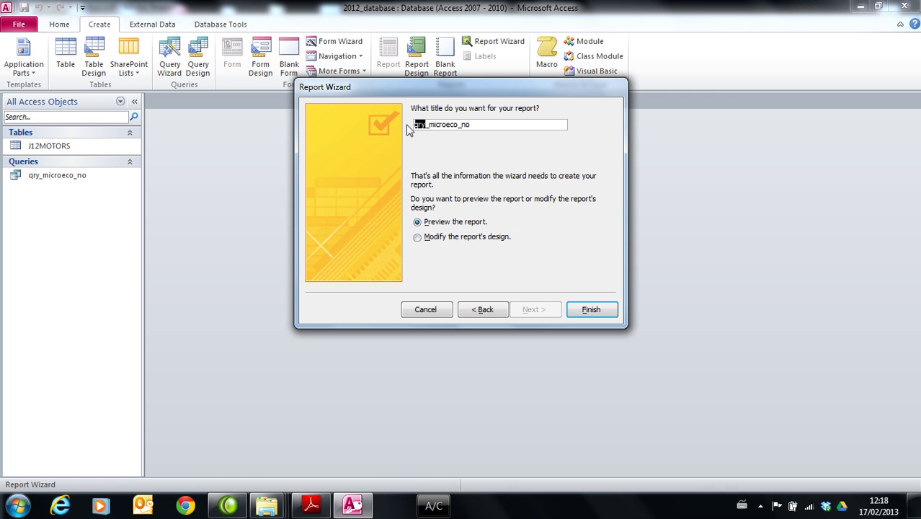
key("BackSpace")
type("rpt")
left_click(592, 310)
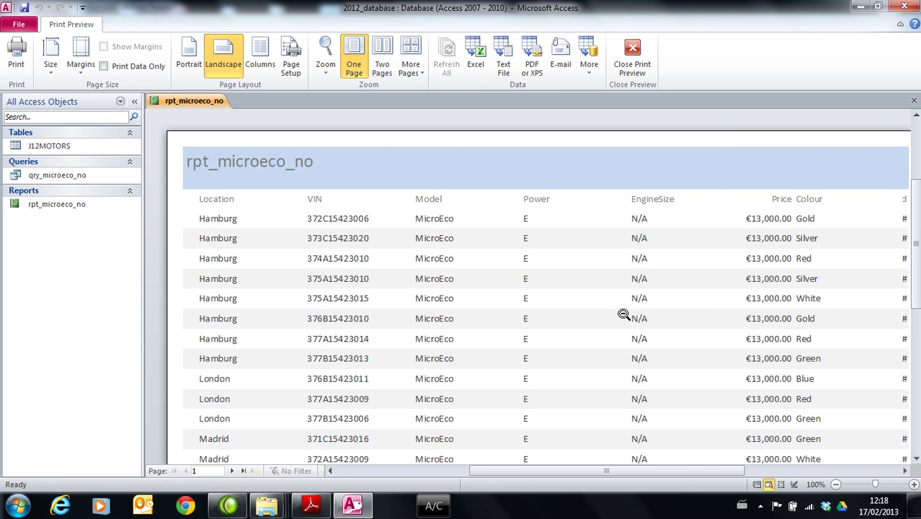
Inspect the previewed report across its full width, close the preview and hide the field list in Design view.
left_click_drag(695, 470, 753, 472)
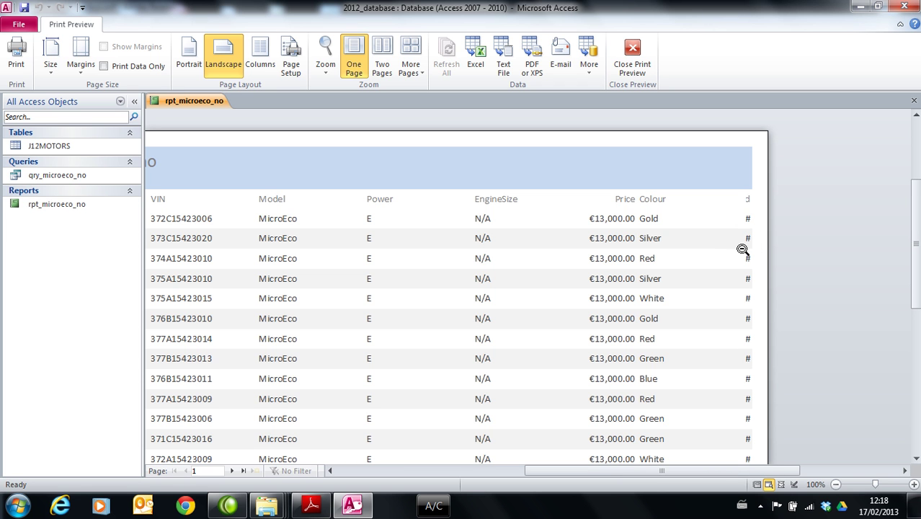
left_click_drag(727, 476, 663, 477)
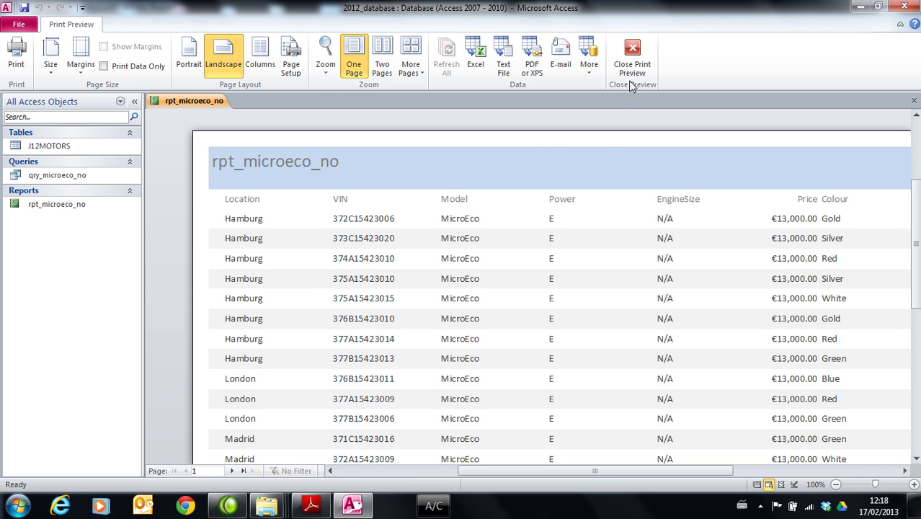
left_click(635, 58)
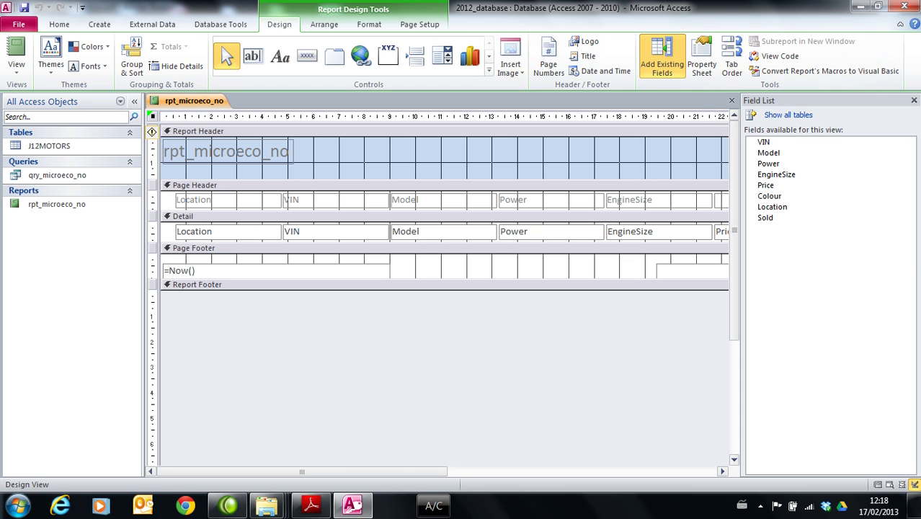
left_click(914, 102)
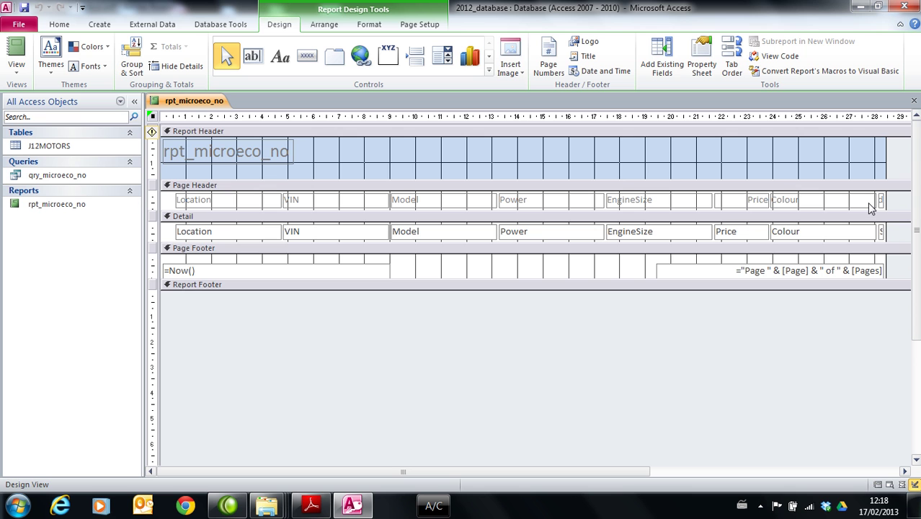
Shorten the Colour label in the Page Header to about the 27 cm mark and widen the Sold label into the freed space.
left_click(869, 204)
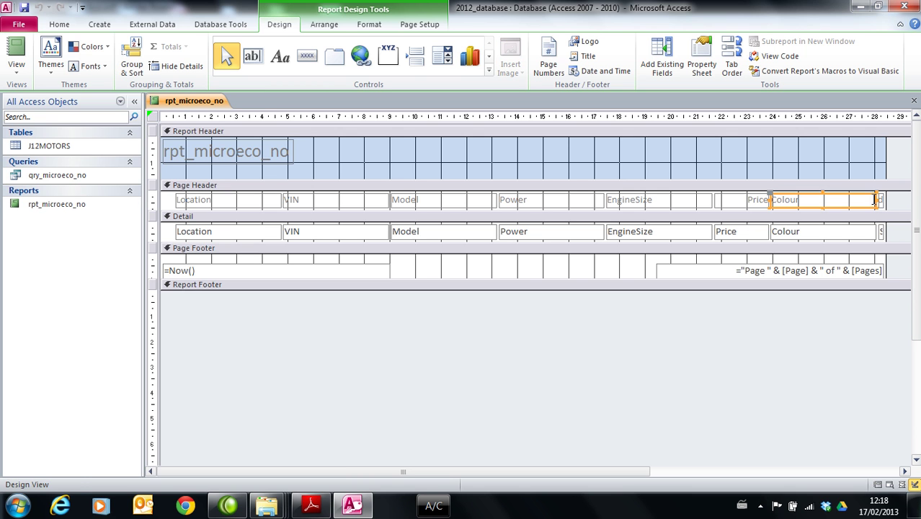
left_click_drag(874, 199, 853, 200)
left_click(879, 200)
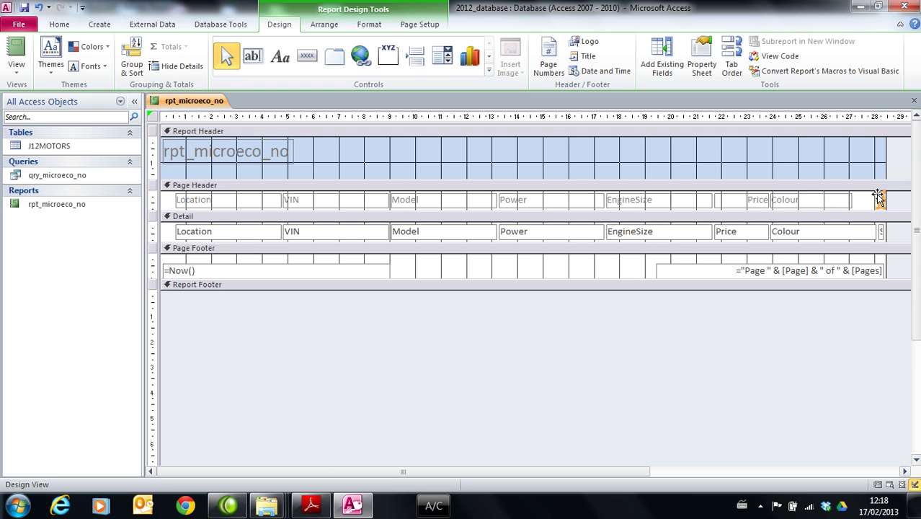
left_click(879, 201)
left_click_drag(861, 200, 855, 200)
Shorten the Colour field in the Detail section to about the 27 cm mark and widen the Sold field to match its label.
left_click(855, 239)
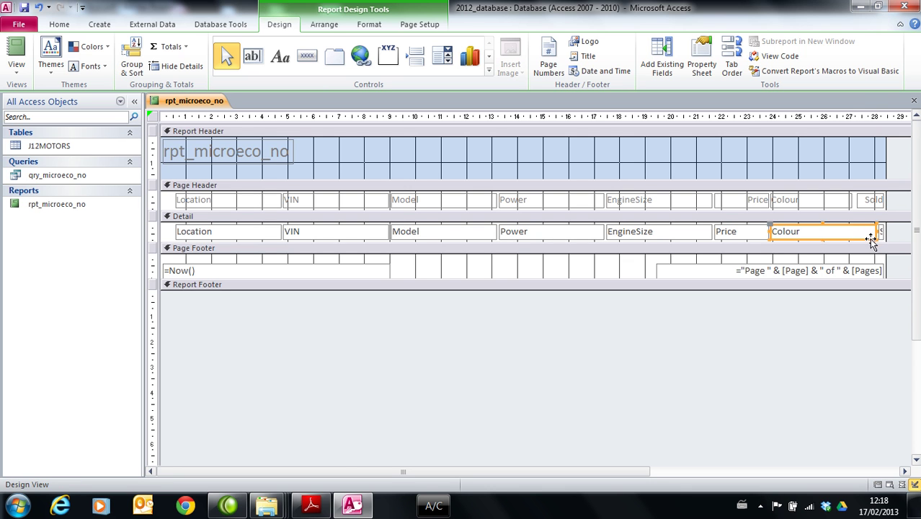
left_click_drag(877, 231, 856, 230)
left_click(880, 233)
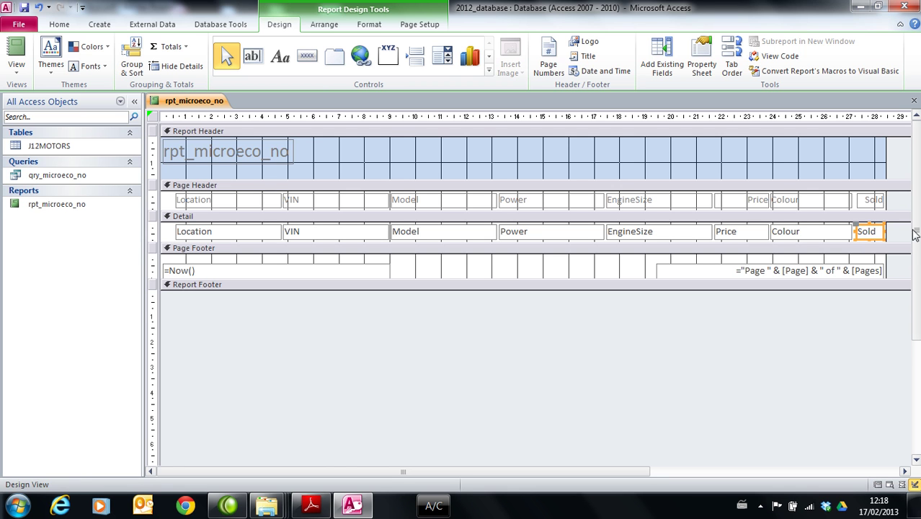
Look through the whole report in Report View to check the columns, and return to Design View.
left_click(16, 52)
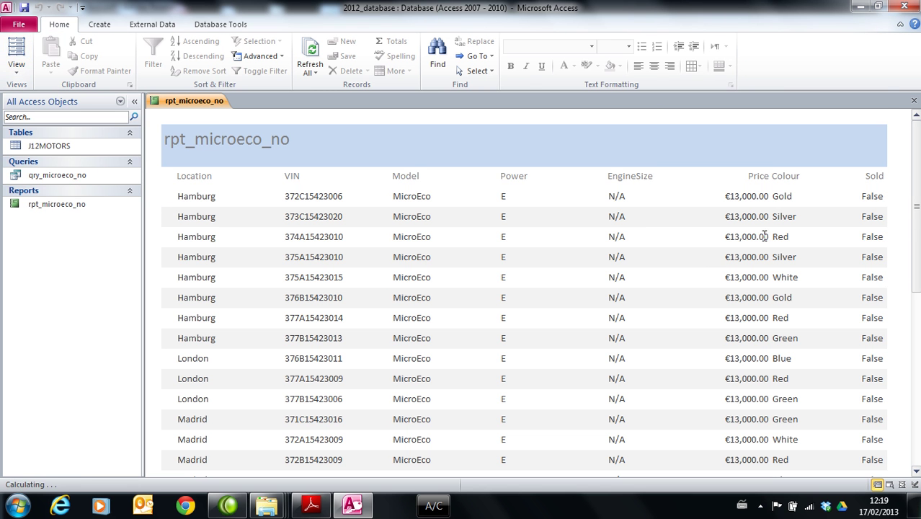
scroll(865, 245, "down", 5)
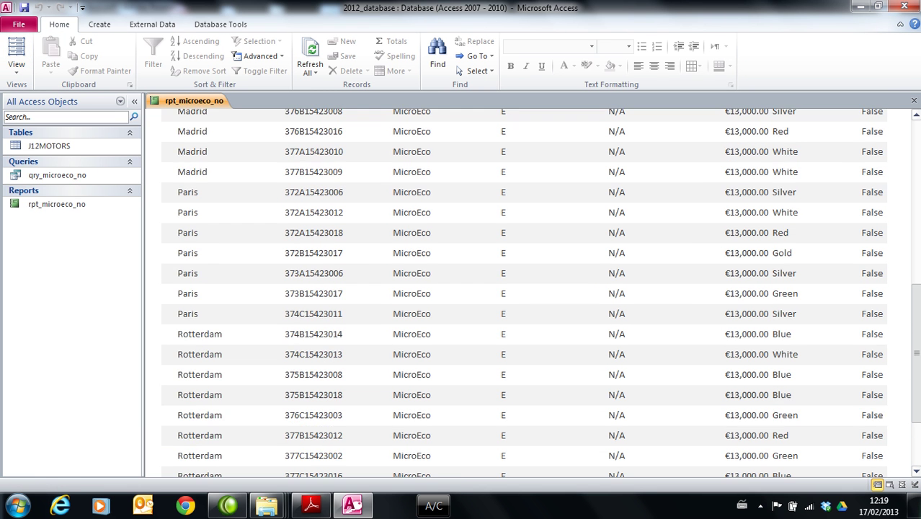
scroll(524, 289, "down", 3)
scroll(523, 288, "up", 8)
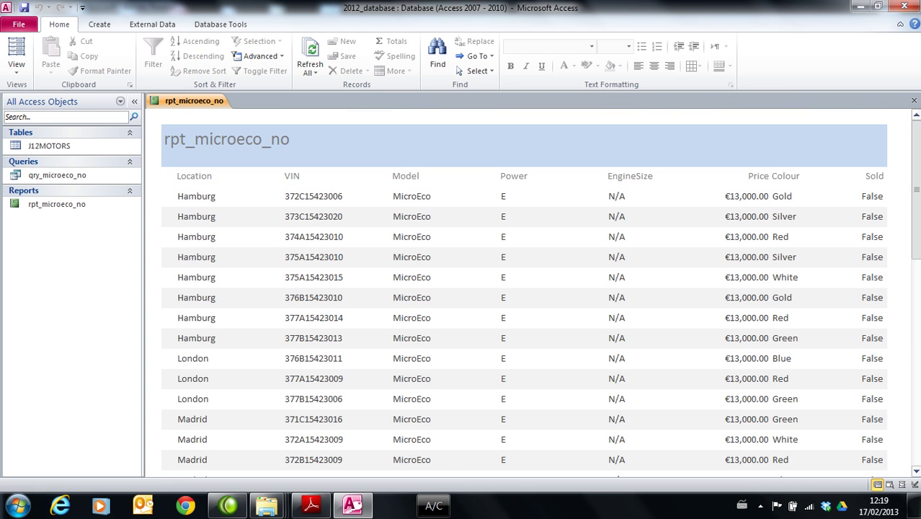
left_click(18, 73)
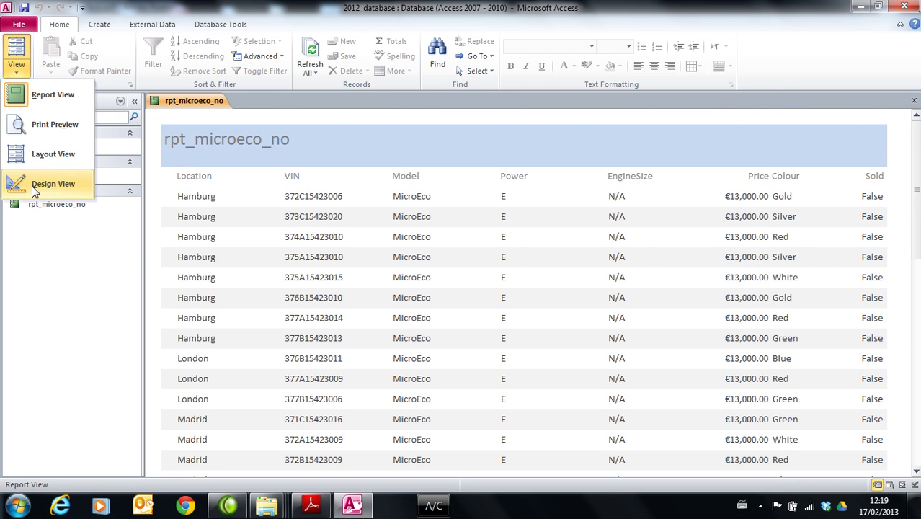
left_click(23, 182)
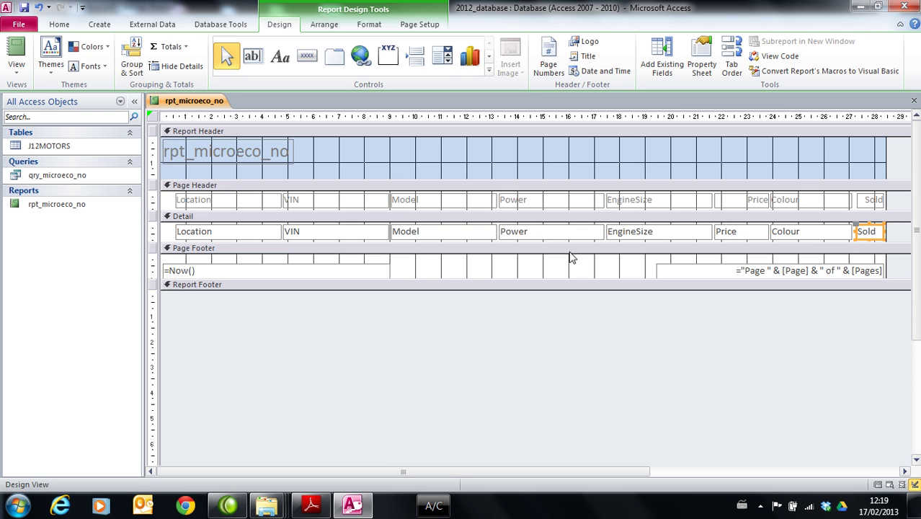
Delete the page number and date fields from the Page Footer.
left_click(705, 271)
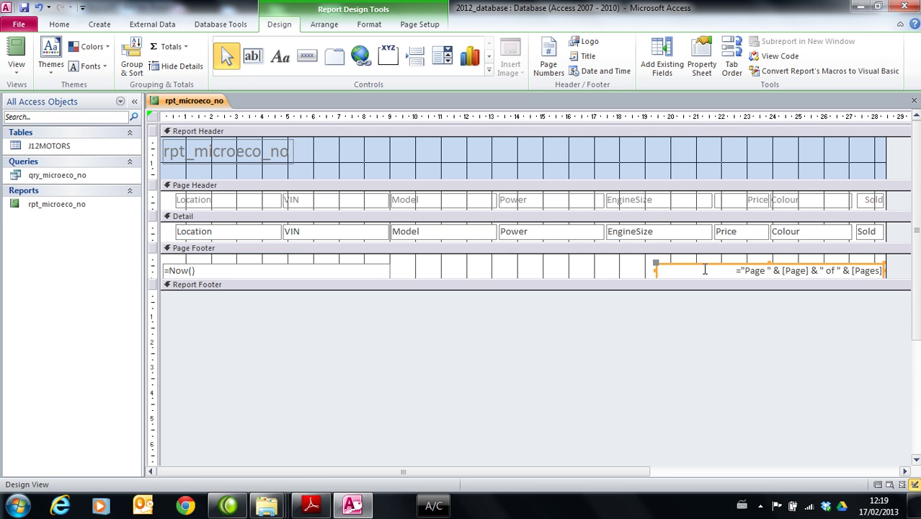
key("Delete")
left_click(289, 270)
key("Delete")
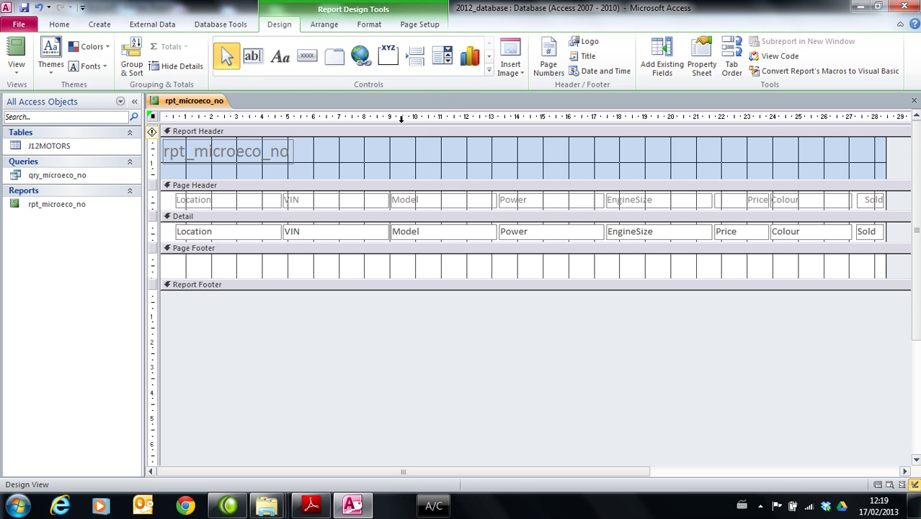
Add a label about 9 cm wide at the right of the Page Footer reading "Yourname Candidate Num Centre Num" and save the report.
left_click(280, 63)
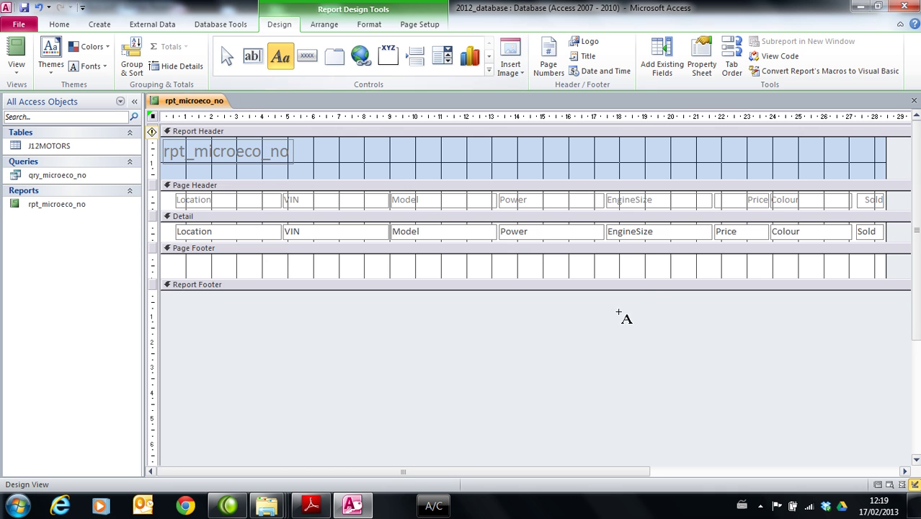
left_click_drag(637, 258, 876, 276)
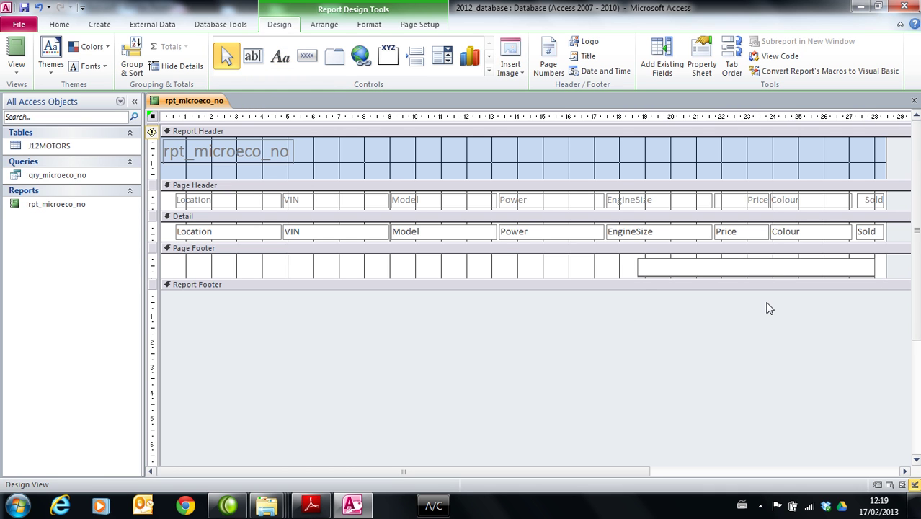
type("Yourname  Candidate")
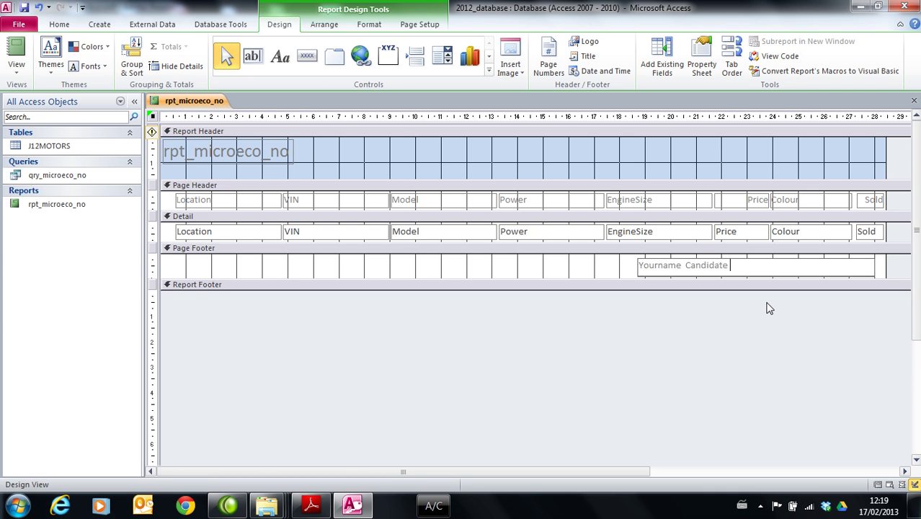
type(" Num  Centre Num")
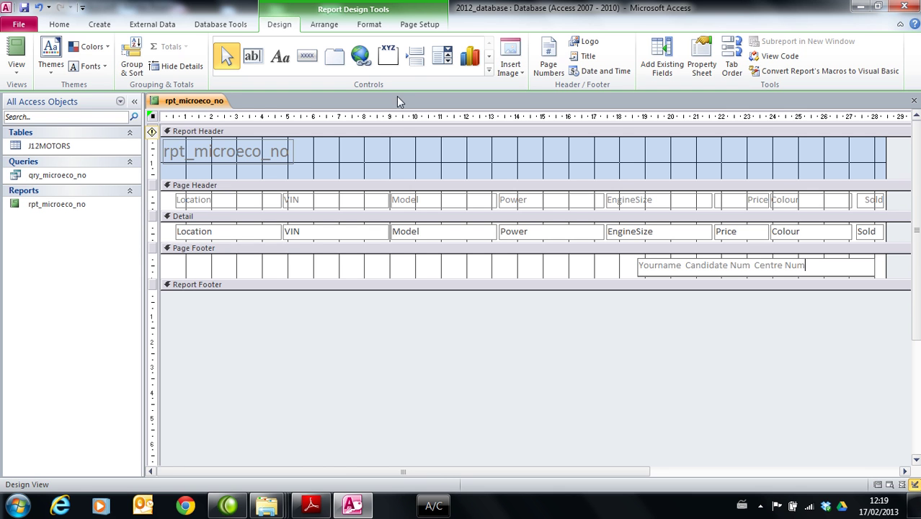
left_click(25, 8)
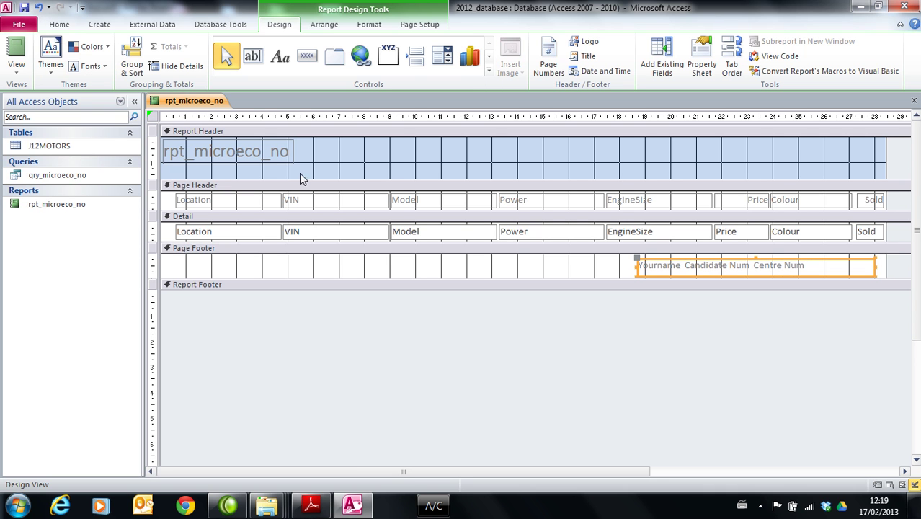
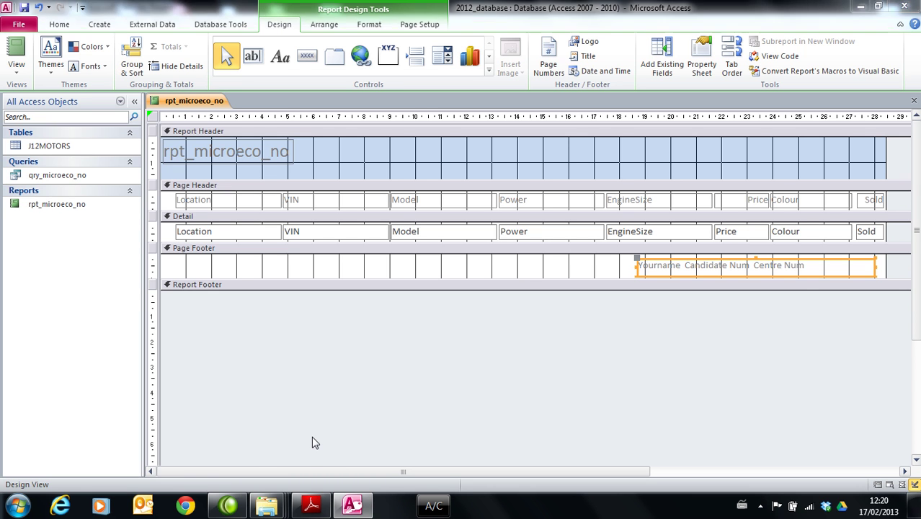
Reread the remaining task 44 requirements in the exam paper and return to the report design in Access.
key("alt+Tab")
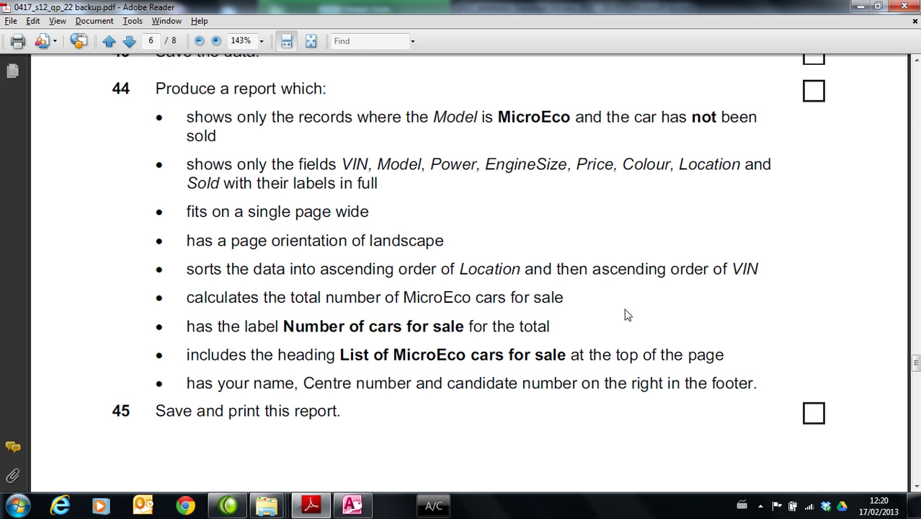
key("alt+Tab")
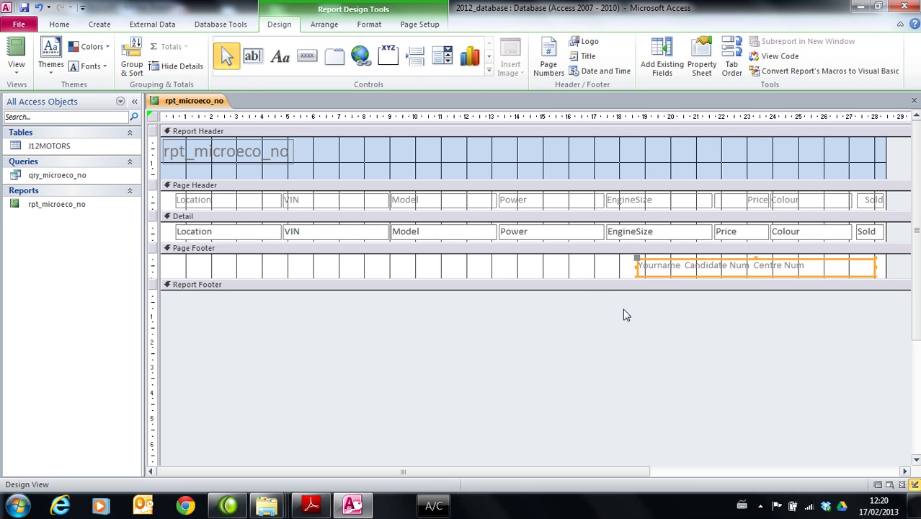
Show the report in Layout View and add a Count Records total to the Location column.
left_click(577, 287)
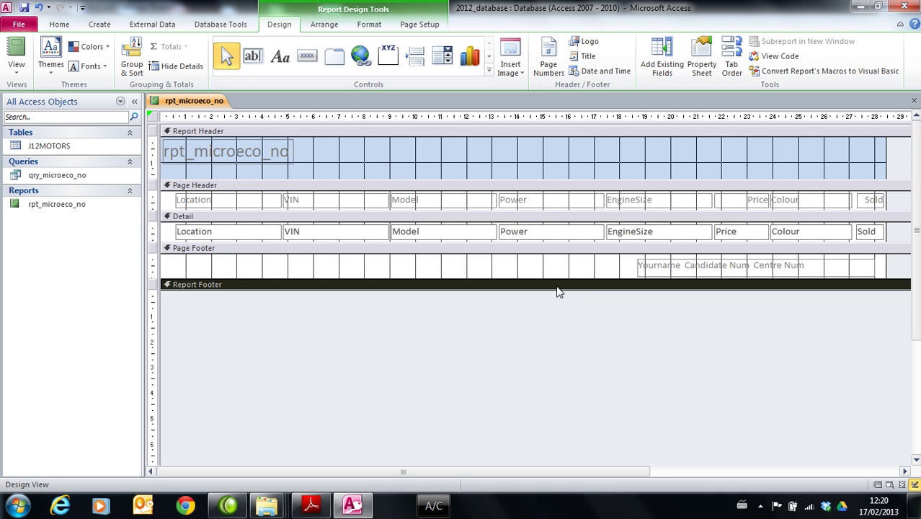
left_click(16, 69)
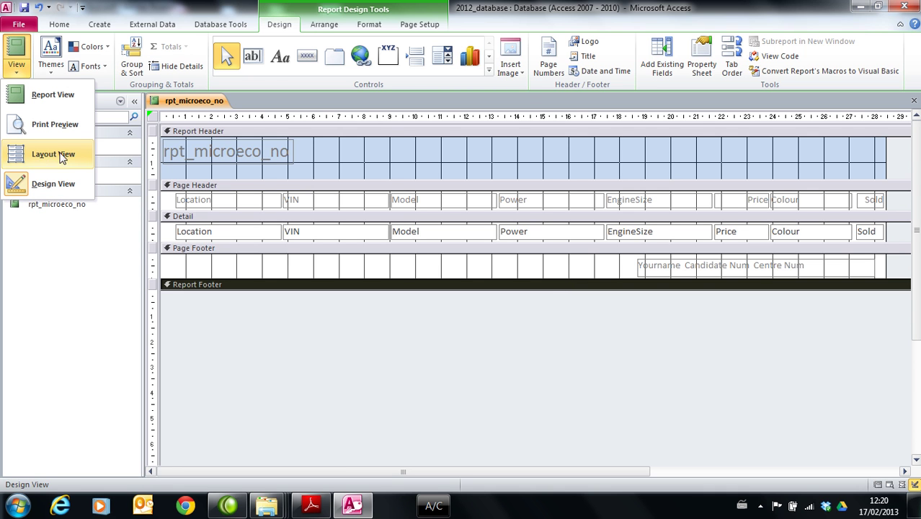
left_click(51, 154)
left_click(17, 64)
left_click(31, 160)
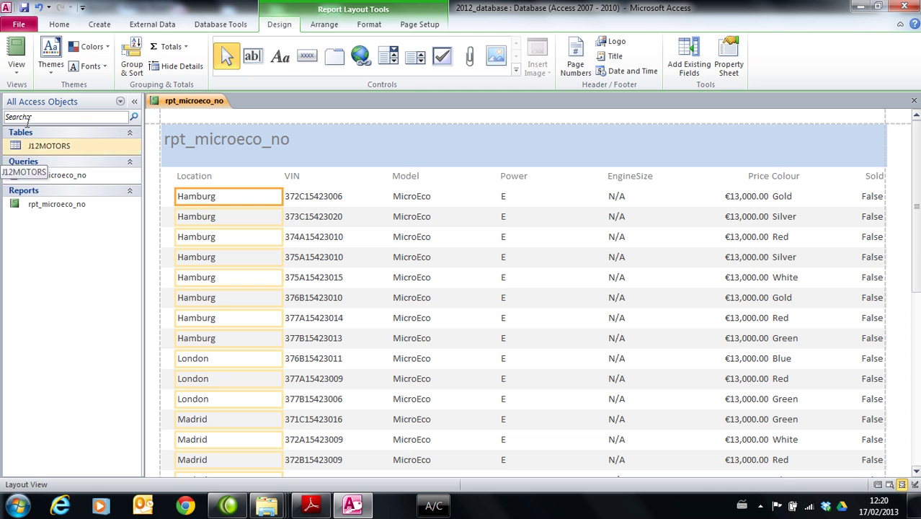
left_click(185, 48)
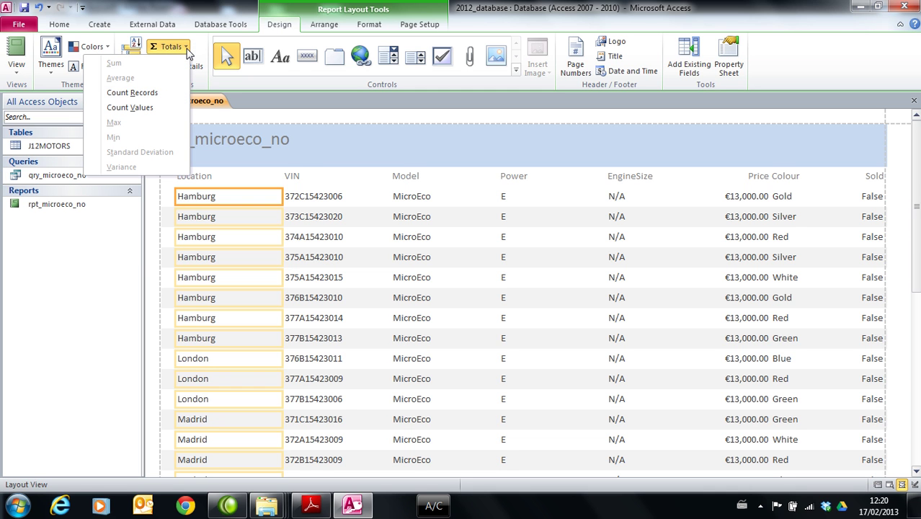
left_click(158, 93)
left_click_drag(918, 252, 917, 465)
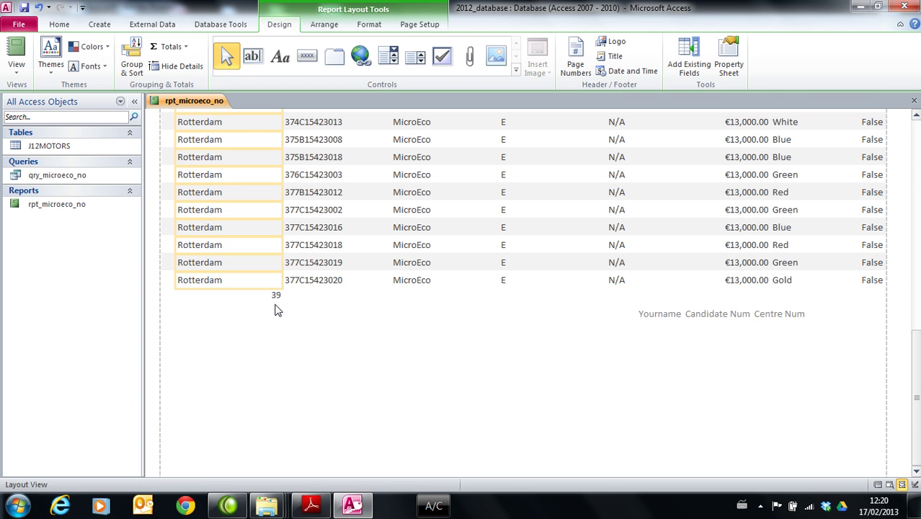
In Design View, enlarge the report footer slightly and move the =Count(*) box so it starts at about 8 cm.
left_click(16, 66)
left_click(43, 184)
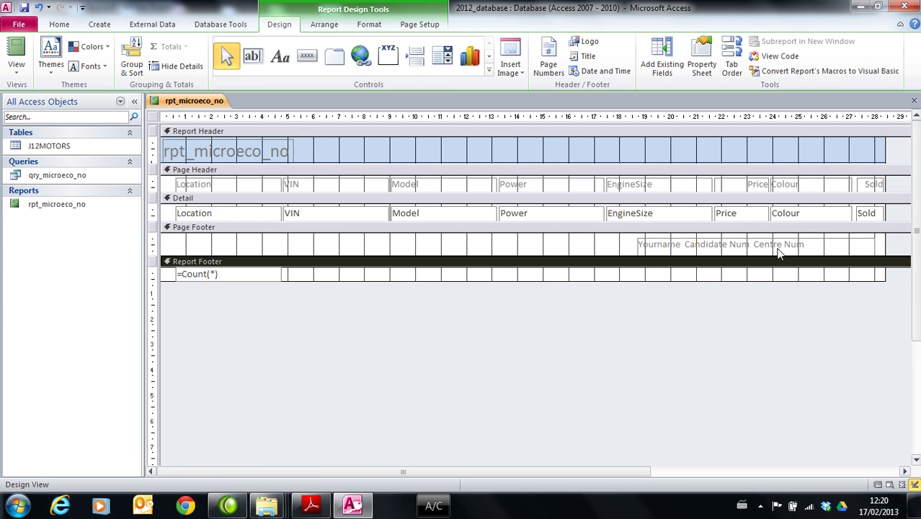
left_click(182, 274)
left_click_drag(301, 281, 298, 293)
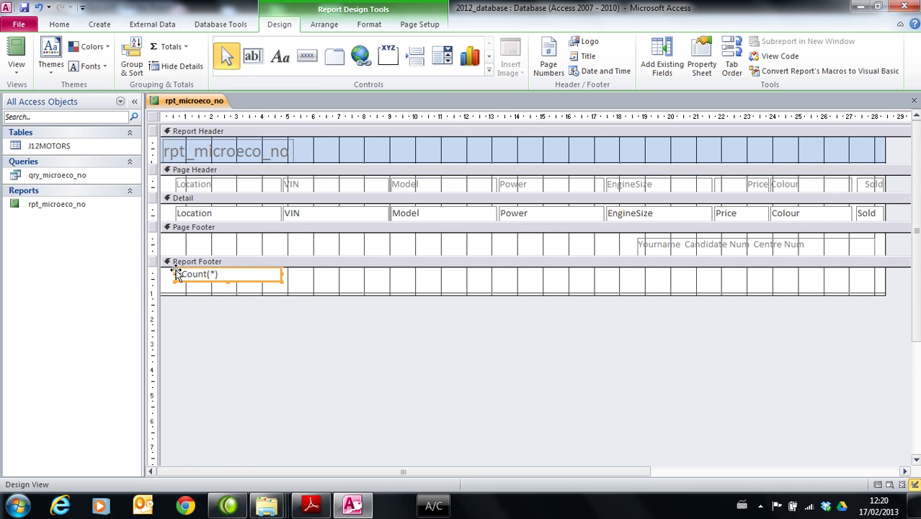
left_click_drag(177, 273, 308, 290)
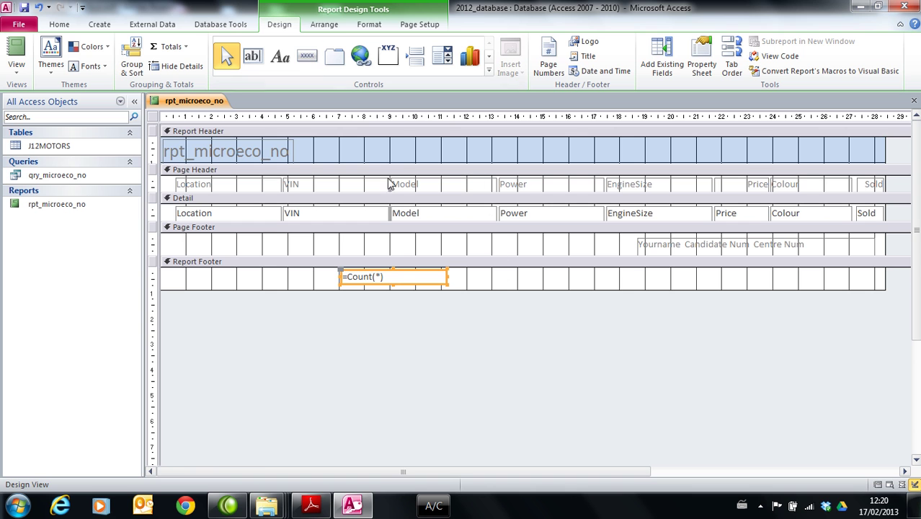
left_click_drag(340, 274, 374, 274)
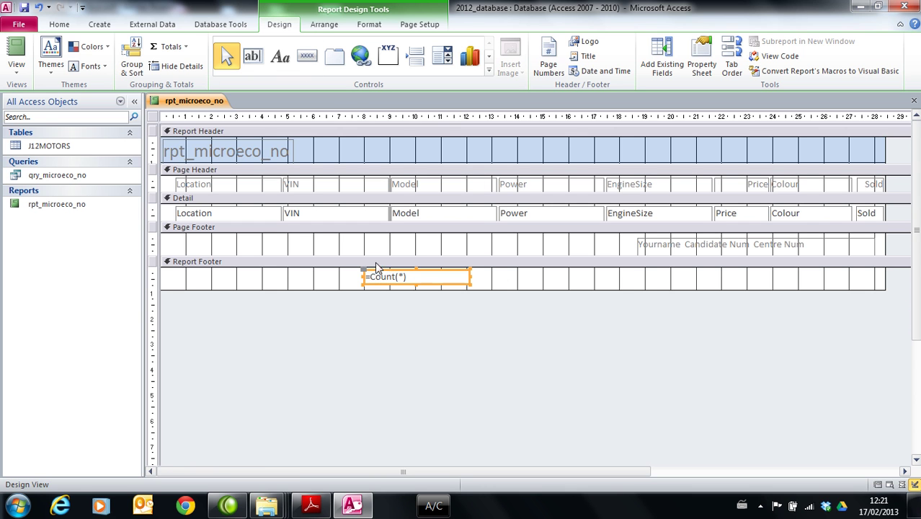
Add a label reading "Number of Cars for Sale" before the count box in the report footer, checking the wording in the question paper.
left_click(281, 62)
left_click_drag(163, 269, 359, 285)
key("alt+Tab")
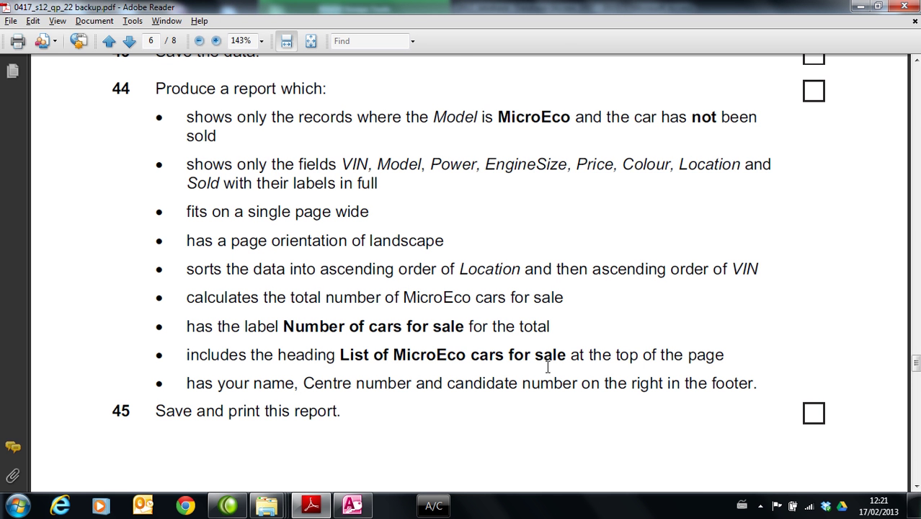
key("alt+Tab")
key("alt+Tab")
key("alt+Tab")
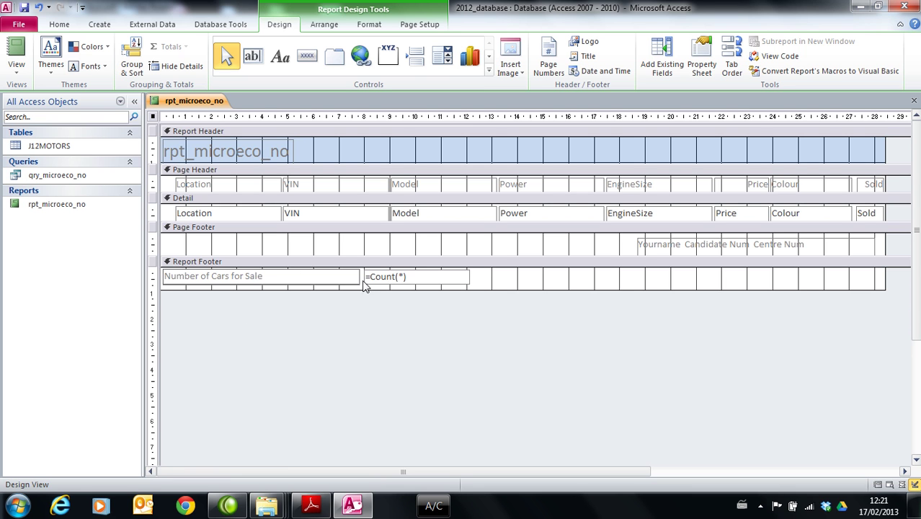
Narrow the "Number of Cars for Sale" label to about 5 cm and move it next to the count box.
left_click(310, 272)
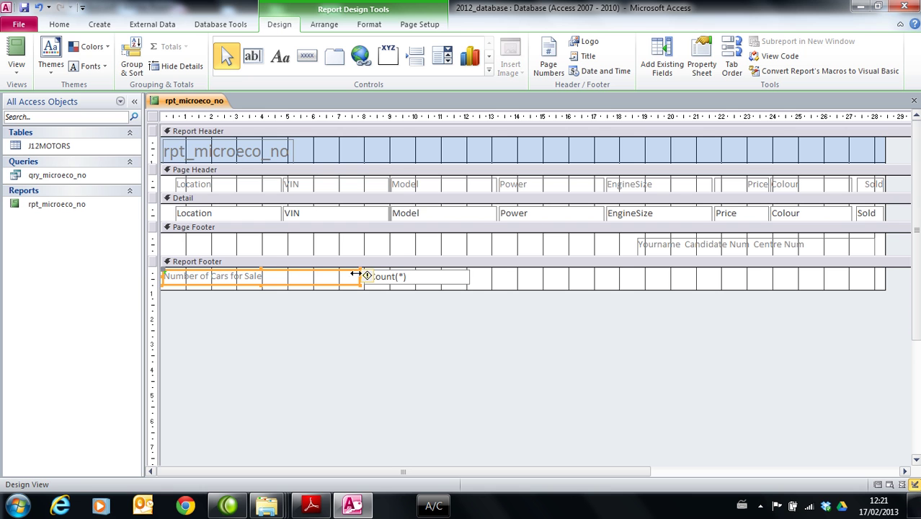
left_click_drag(359, 276, 291, 276)
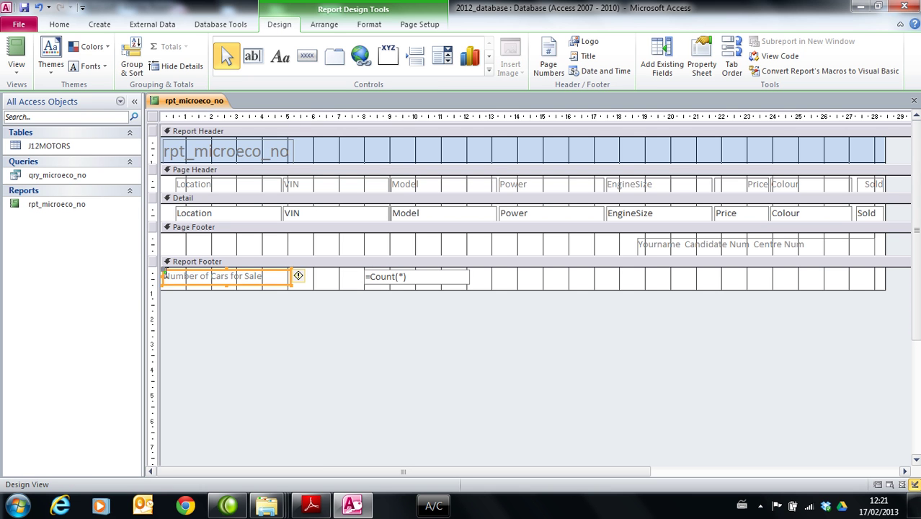
left_click_drag(163, 273, 226, 272)
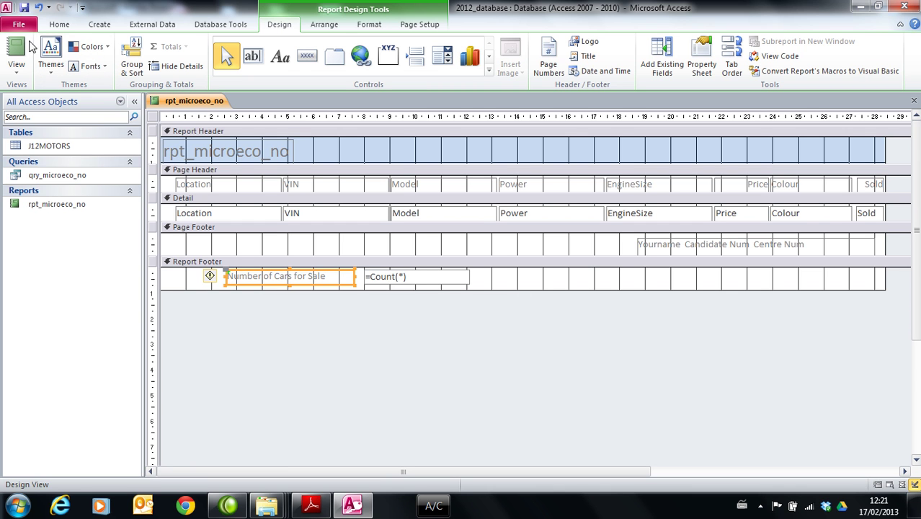
Inspect the report in Report View, checking the label and total at its end and the heading at its start.
left_click(16, 63)
left_click(32, 94)
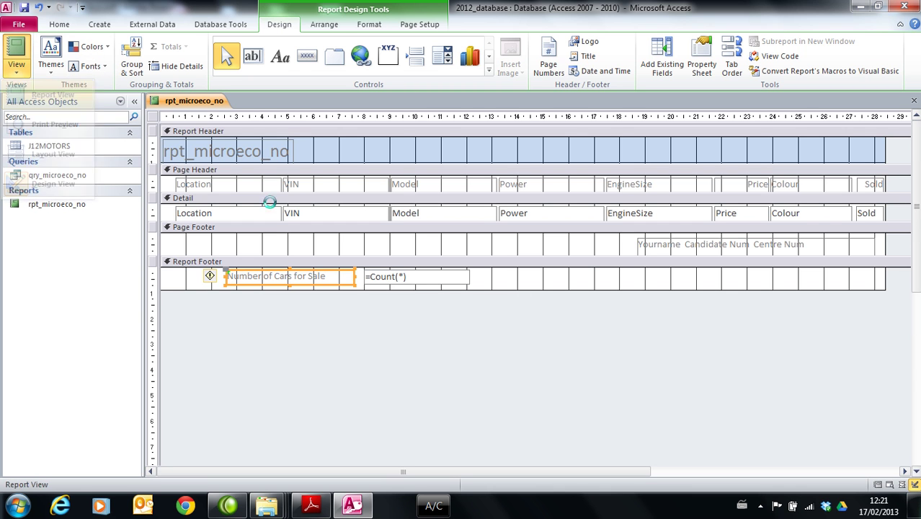
scroll(917, 274, "down", 1)
left_click_drag(919, 274, 917, 462)
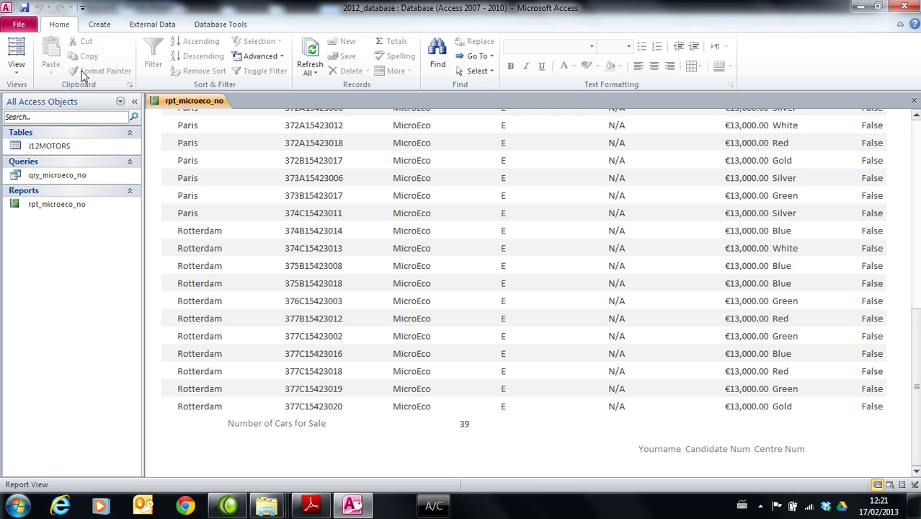
left_click(17, 69)
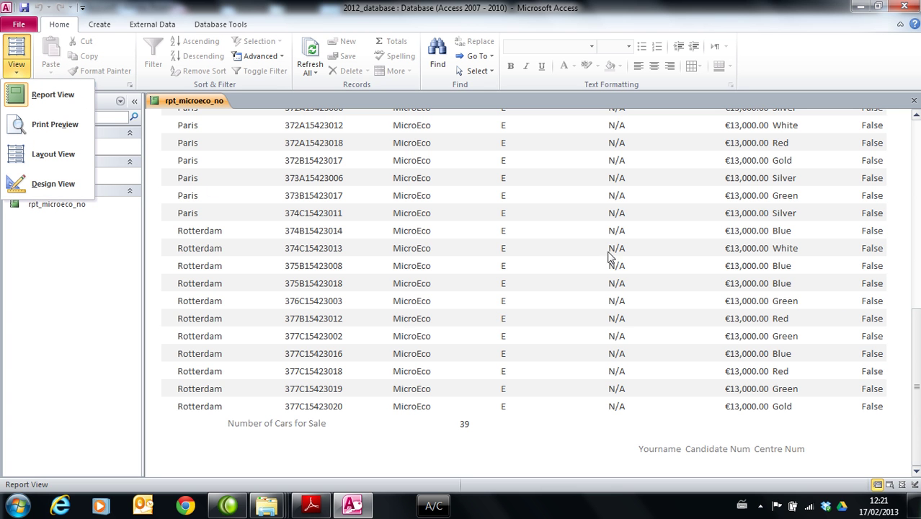
left_click(917, 356)
left_click_drag(918, 356, 918, 155)
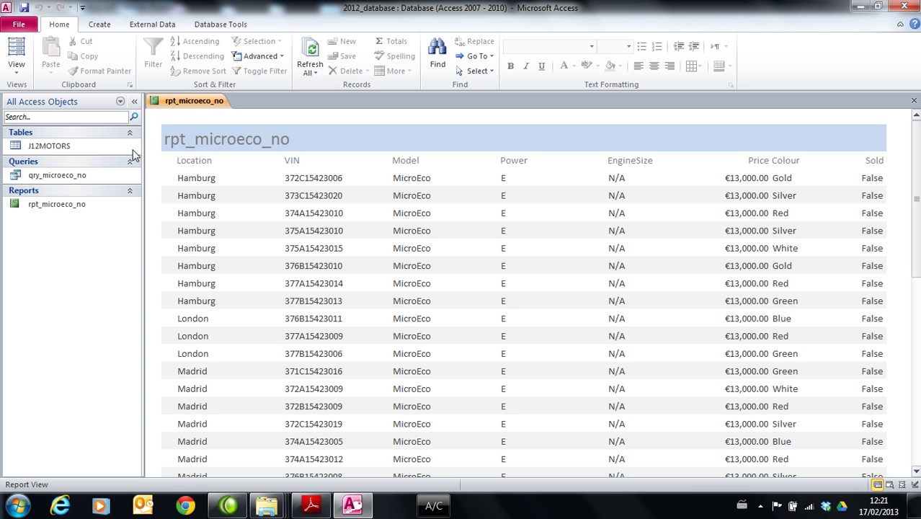
Replace the title in the report header with "List of MicroEco Cars for sale" in Design View and save the report.
left_click(356, 505)
key("alt+Tab")
left_click(238, 142)
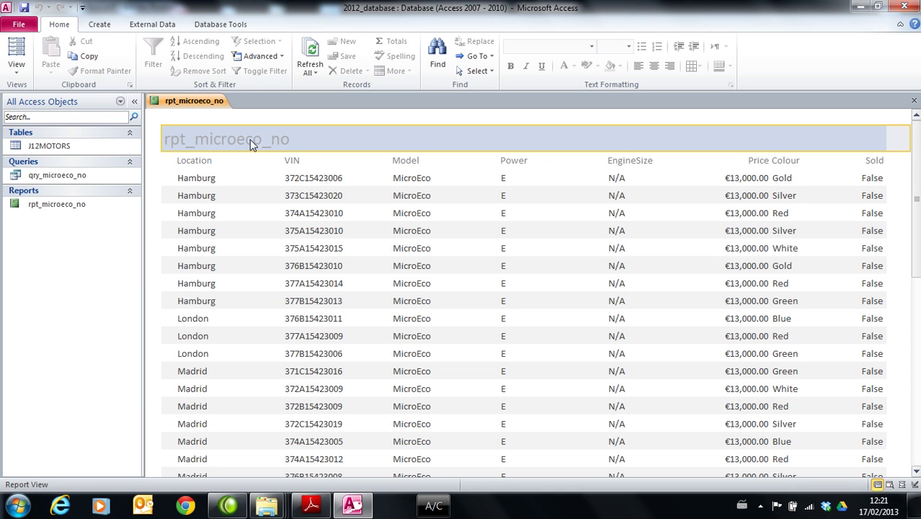
left_click(15, 70)
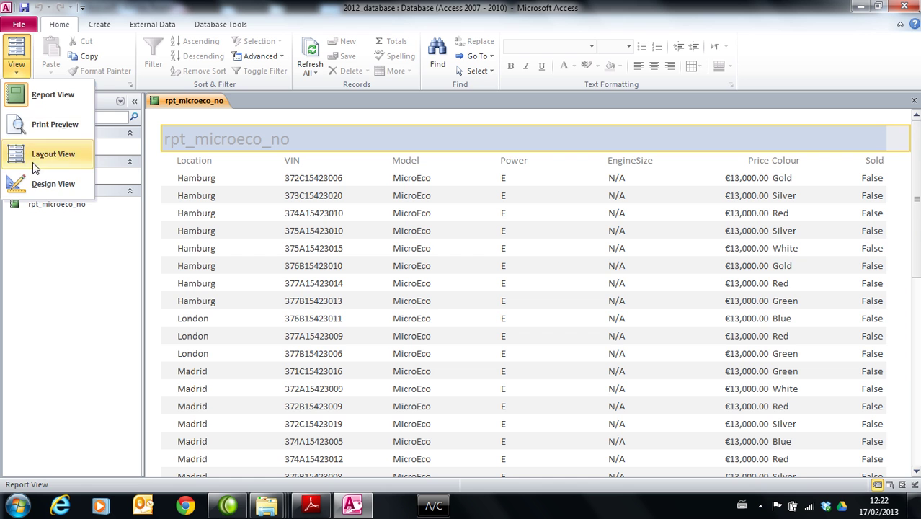
left_click(35, 185)
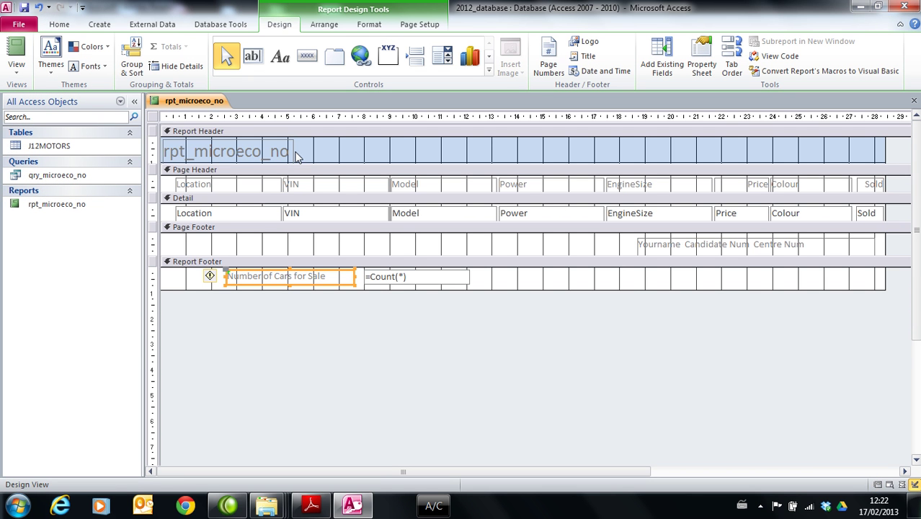
left_click(290, 152)
left_click(288, 151)
left_click_drag(288, 151, 164, 151)
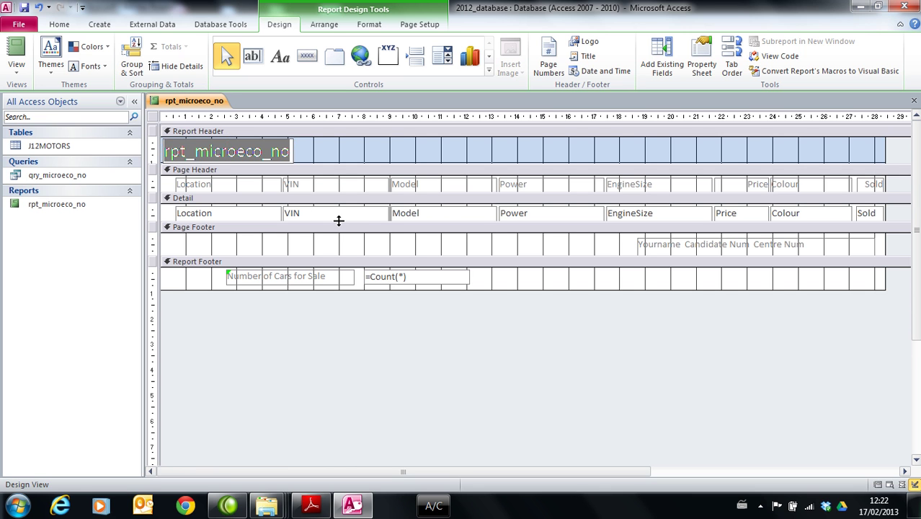
type("List of")
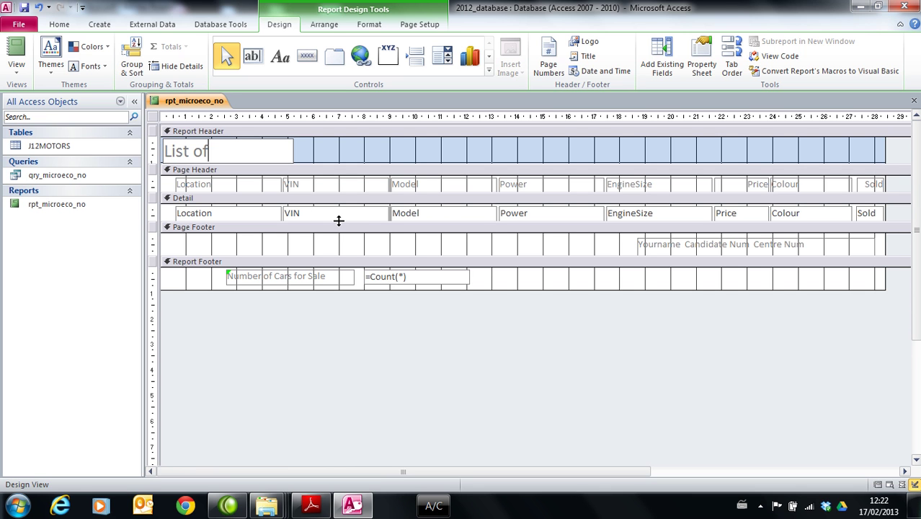
type(" MicroE")
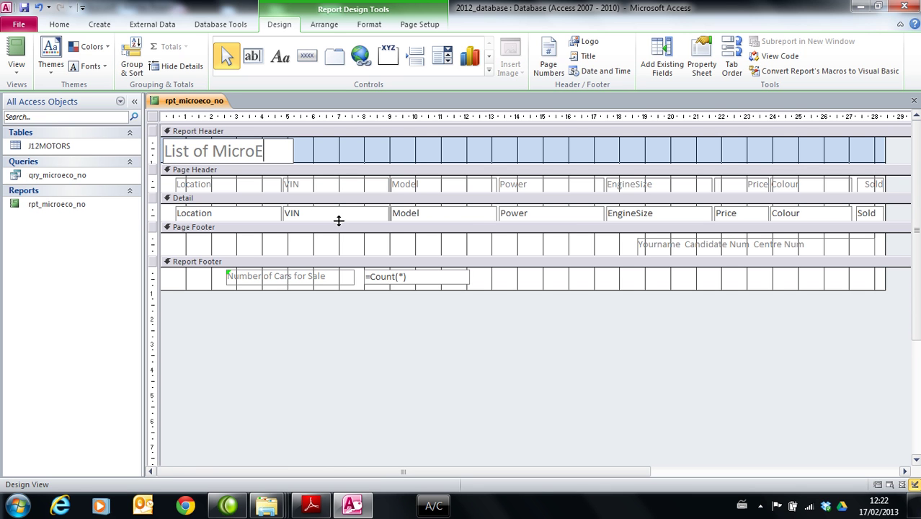
type("co Cars")
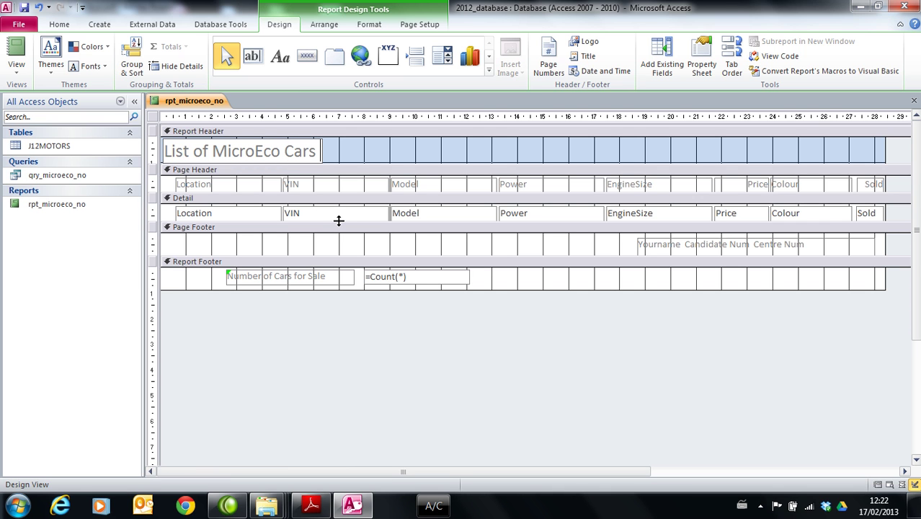
type(" for")
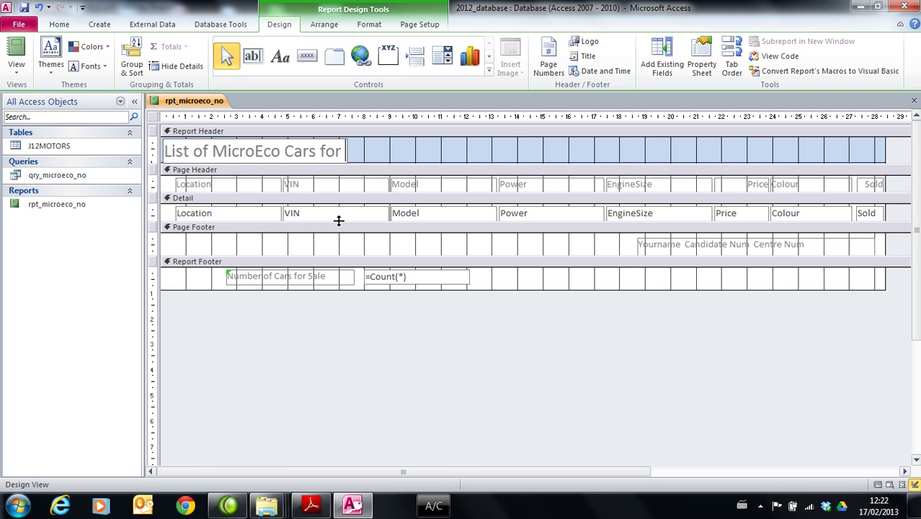
type(" sale")
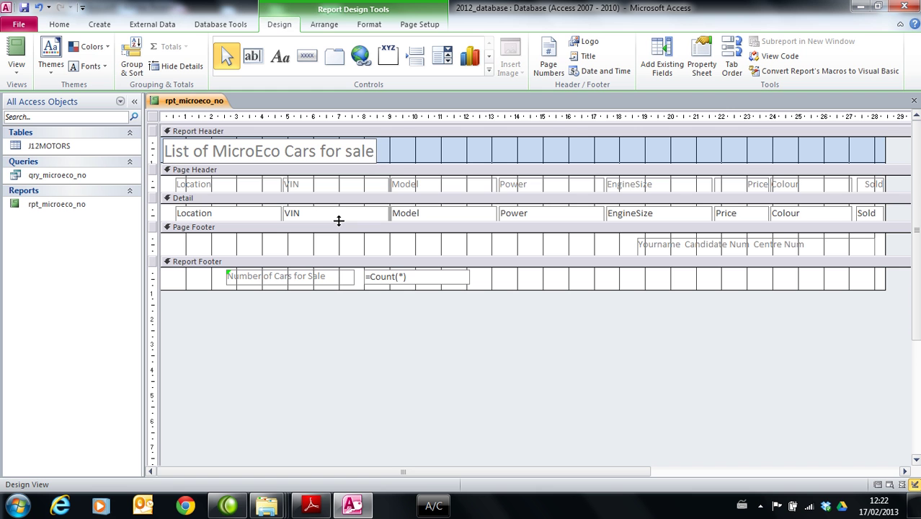
left_click(25, 8)
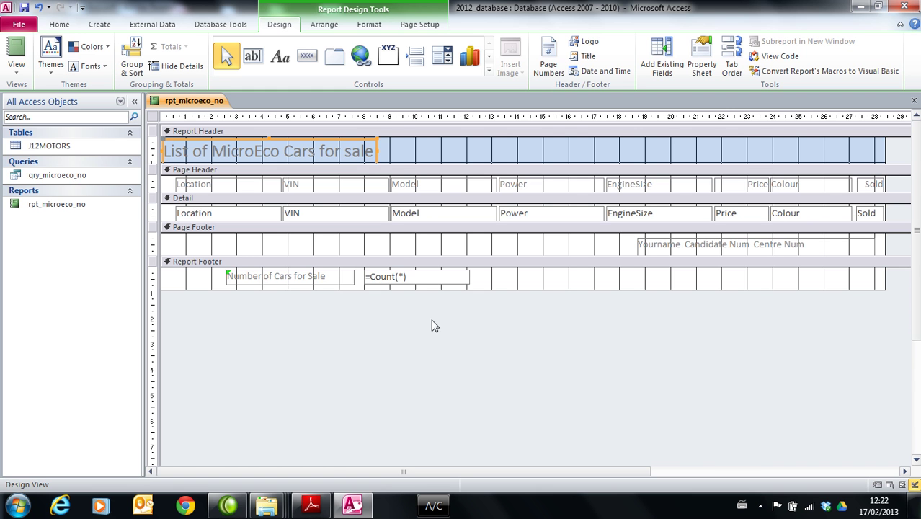
Compare the heading with the question paper, correct it to "List of MicroEco cars for sale", and save the report.
key("alt+Tab")
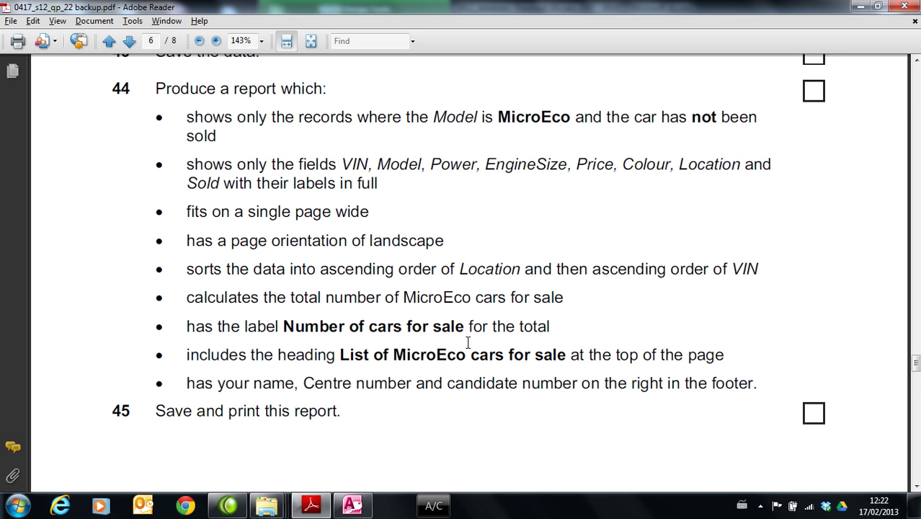
key("alt+Tab")
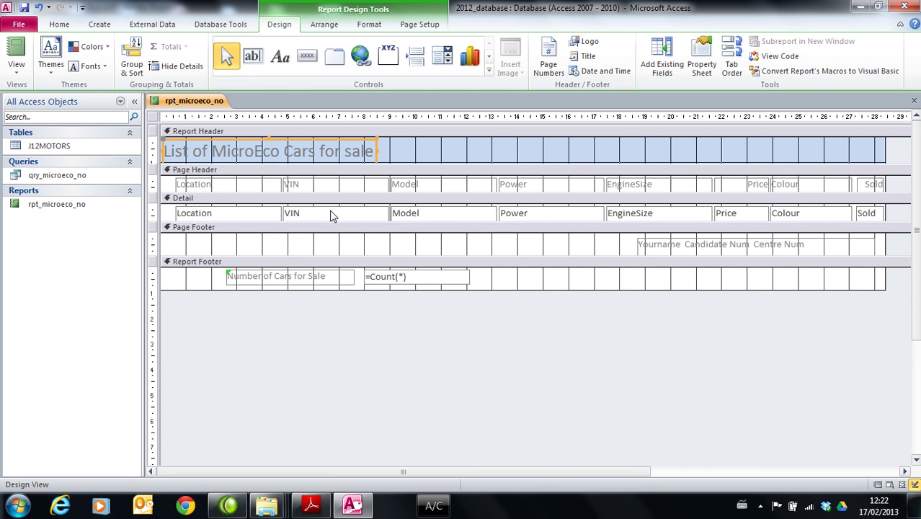
key("alt+Tab")
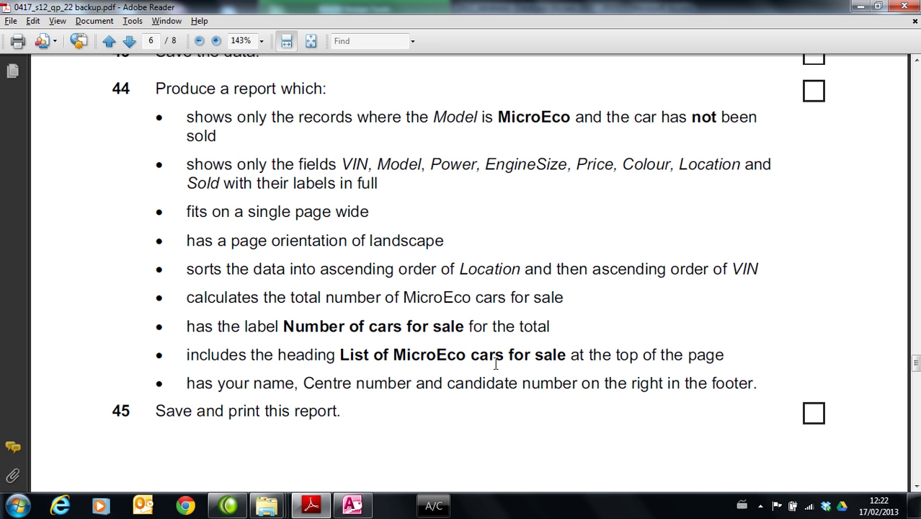
key("alt+Tab")
left_click(296, 154)
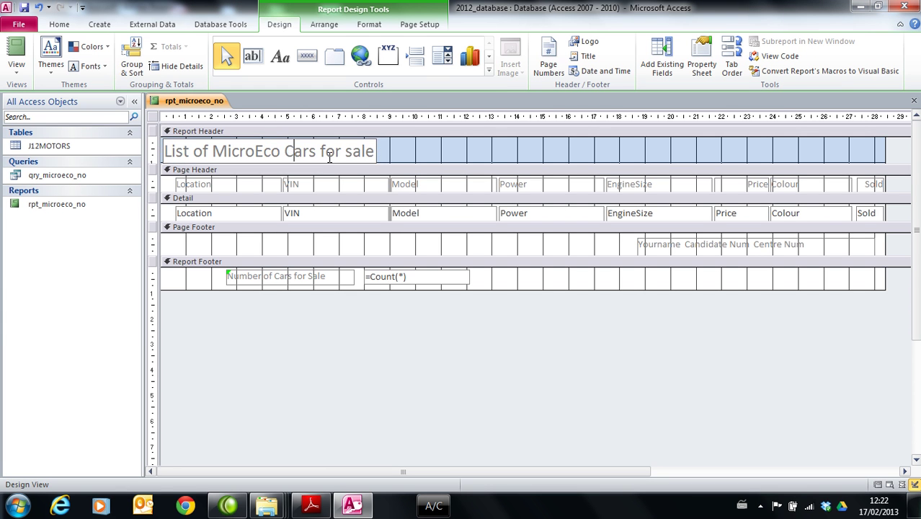
key("BackSpace")
type("c")
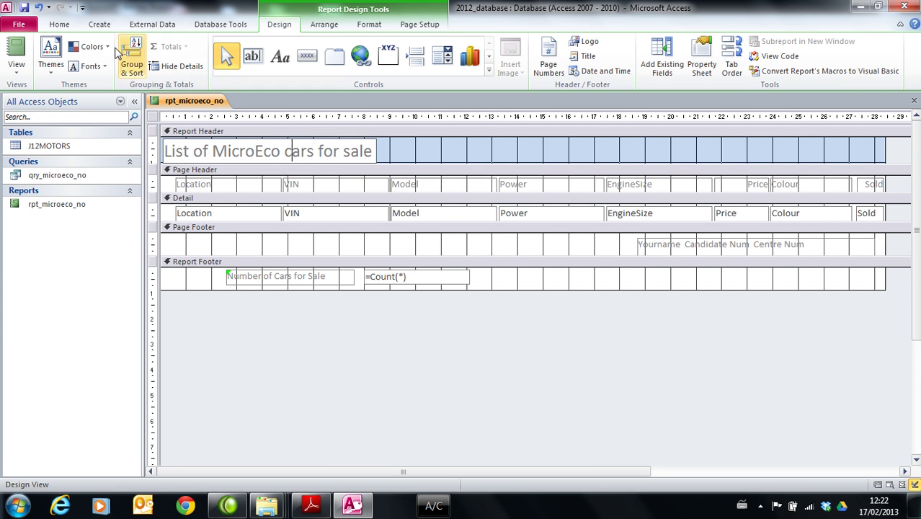
left_click(24, 8)
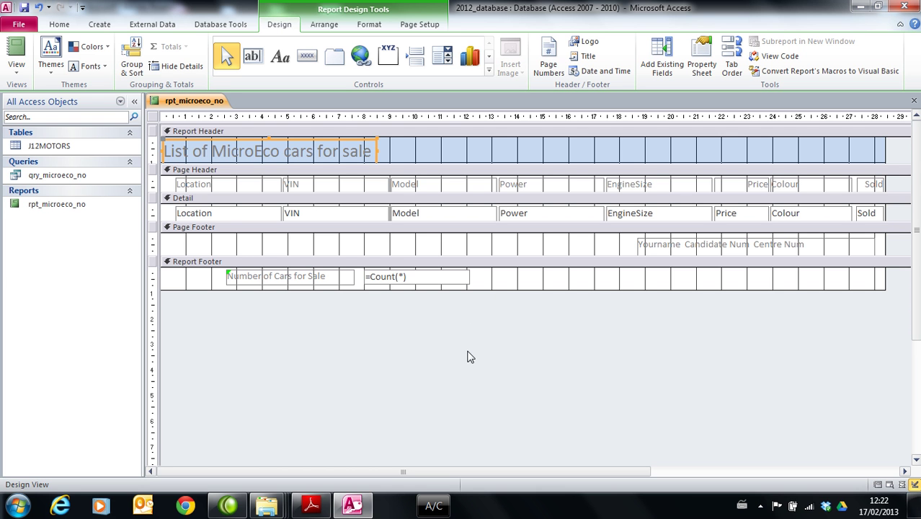
Check the corrected heading of the MicroEco report in Report View.
left_click(15, 58)
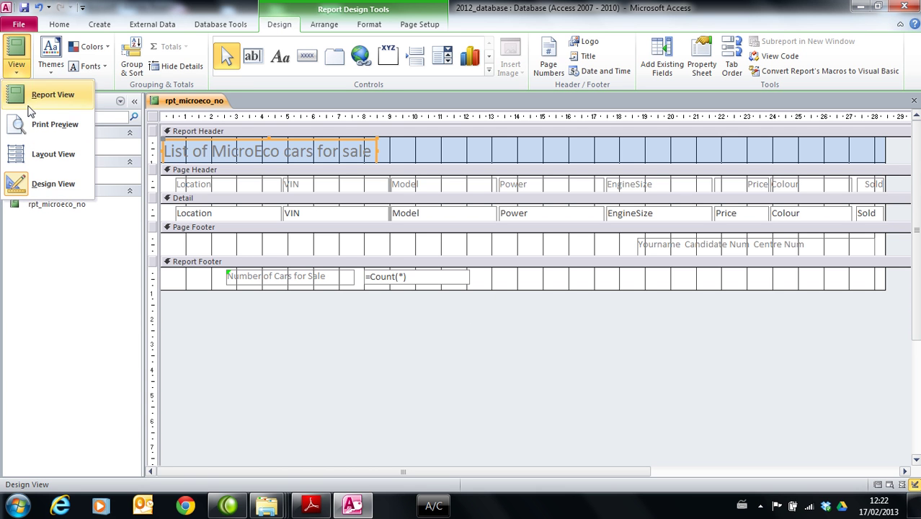
left_click(43, 94)
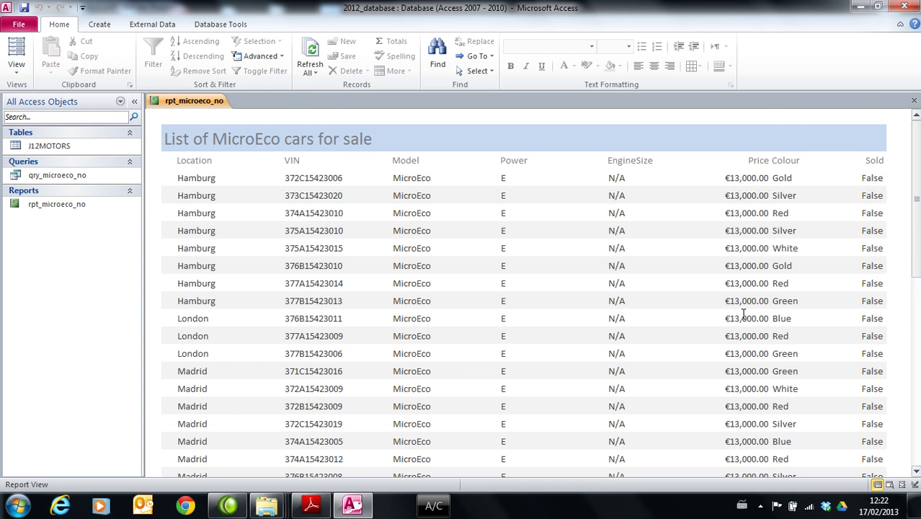
Read the requirements for the new report in question 46 of the question paper.
key("alt+Tab")
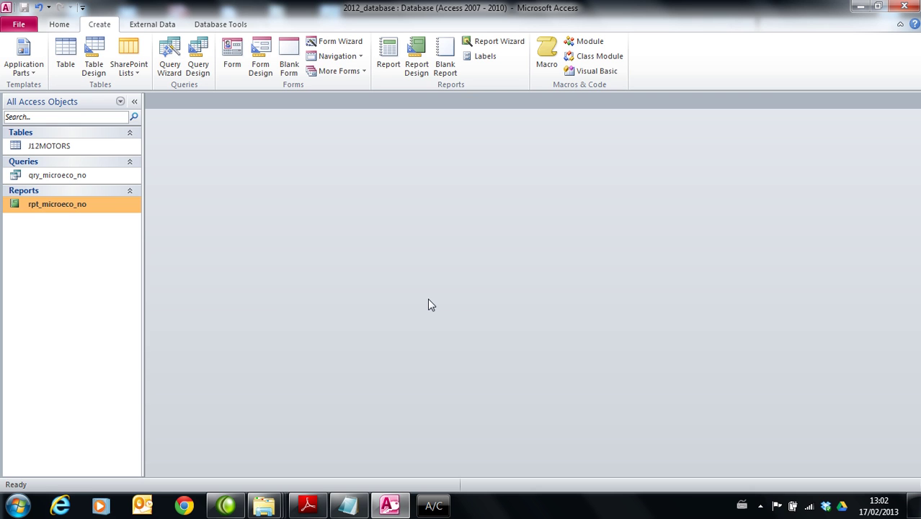
key("alt+Tab")
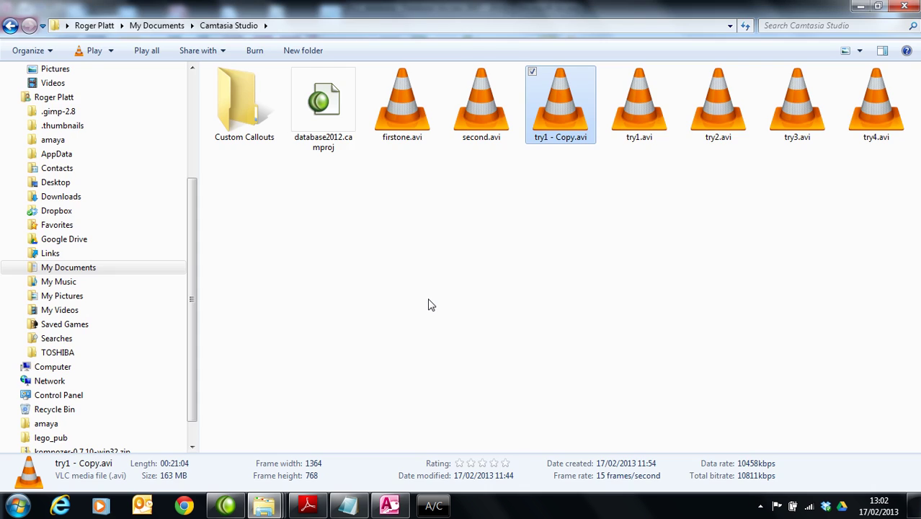
key("alt+Tab")
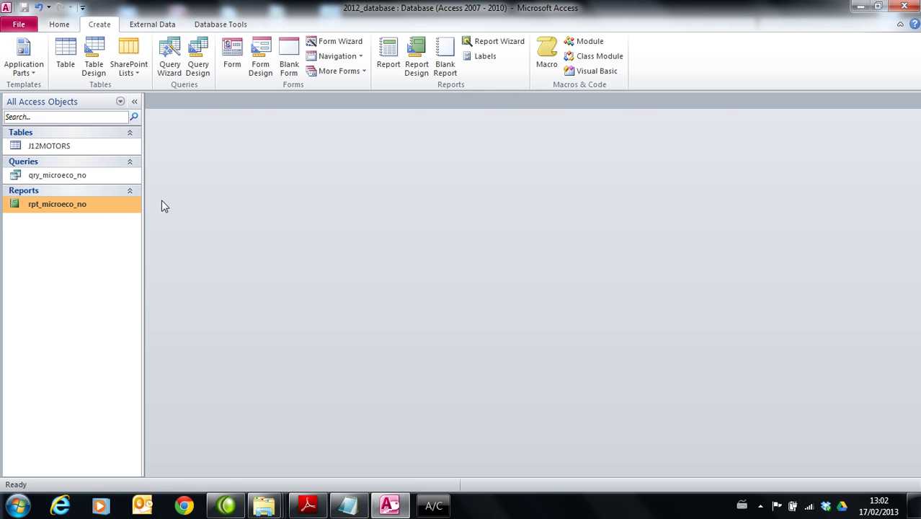
left_click(307, 505)
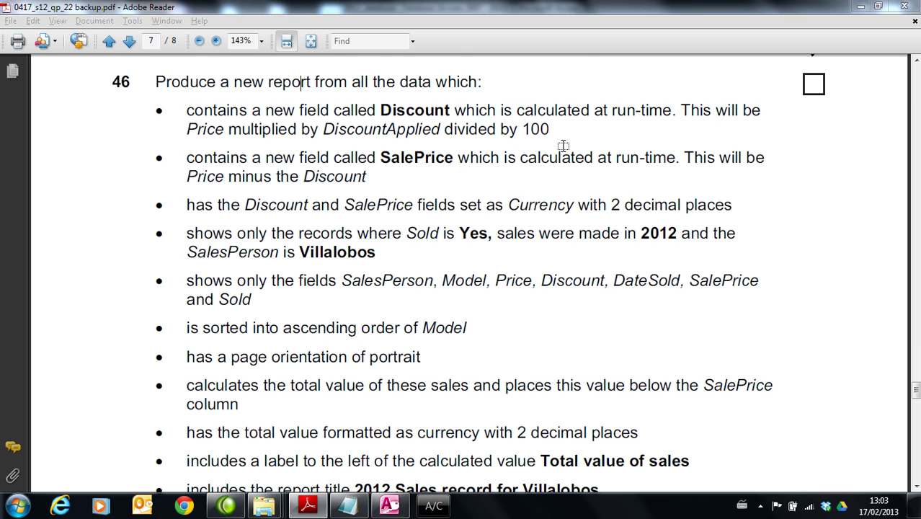
key("alt+Tab")
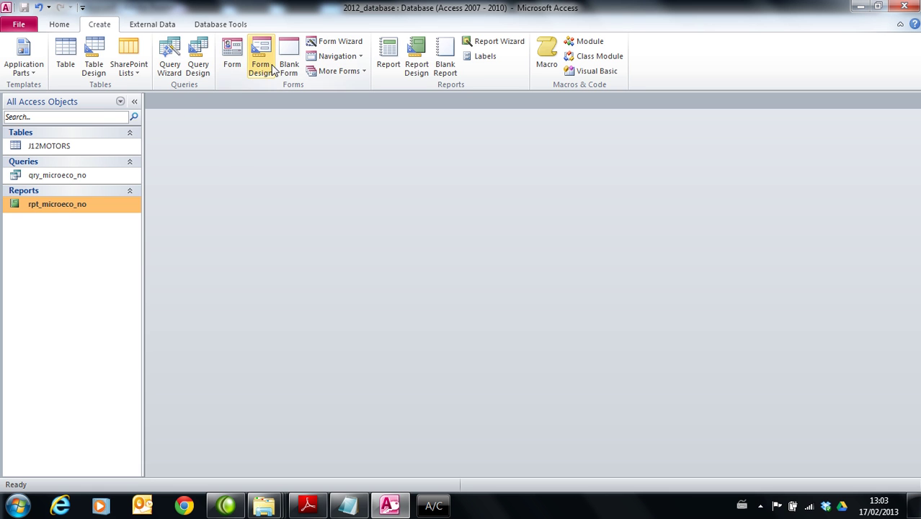
Create a new query in Design View based on the J12MOTORS table.
left_click(201, 68)
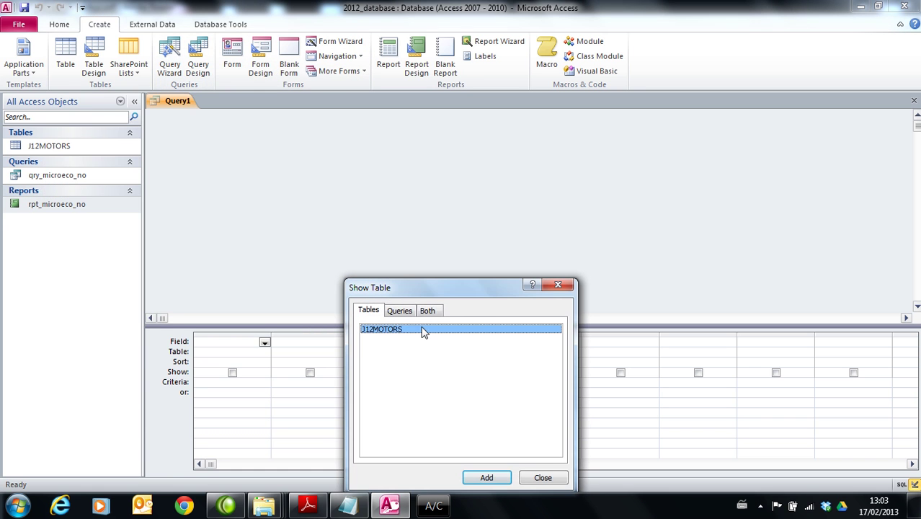
double_click(385, 333)
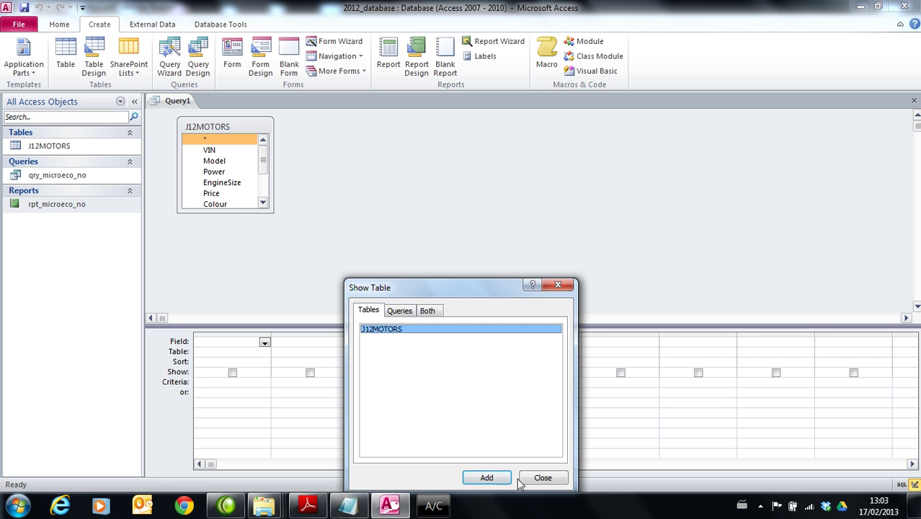
left_click(541, 478)
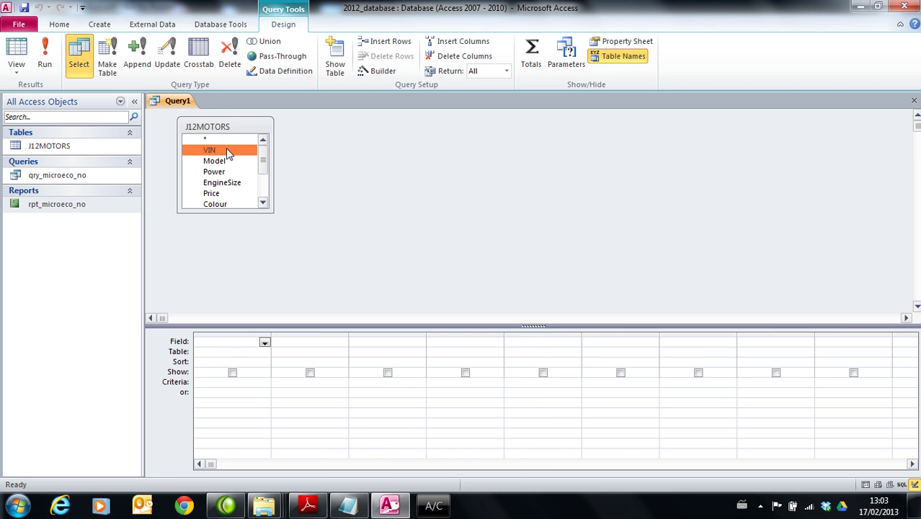
Add all the J12MOTORS fields from VIN through Sold to the query in table order.
double_click(229, 150)
double_click(225, 162)
double_click(220, 173)
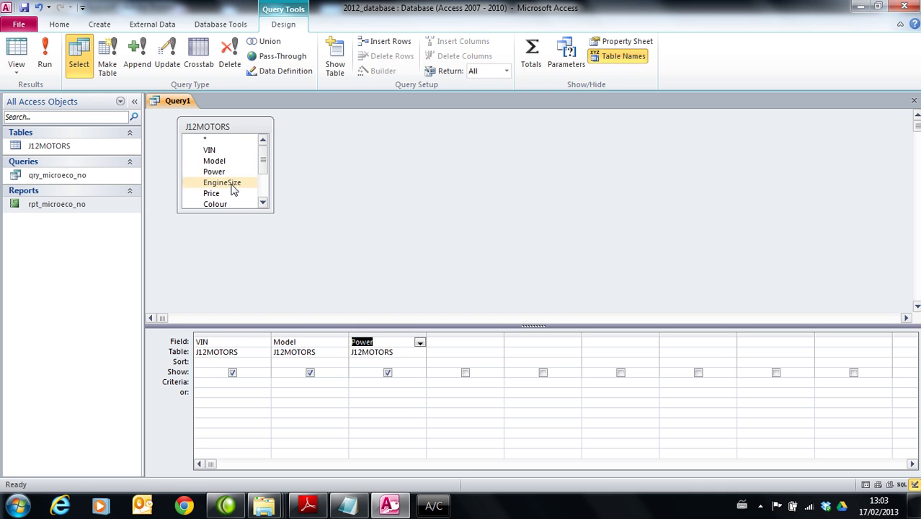
double_click(229, 183)
double_click(216, 194)
scroll(267, 179, "down", 1)
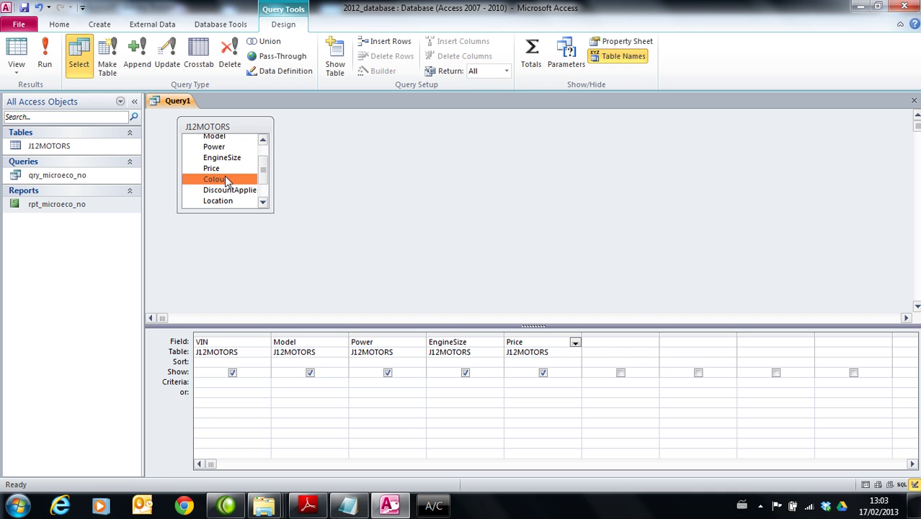
double_click(220, 178)
double_click(242, 190)
scroll(263, 180, "down", 1)
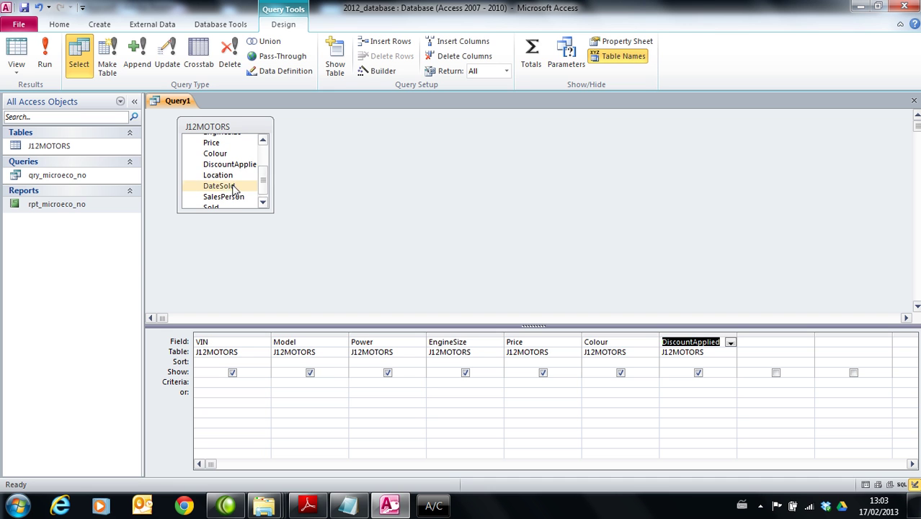
double_click(223, 177)
double_click(219, 186)
double_click(230, 197)
scroll(259, 193, "down", 1)
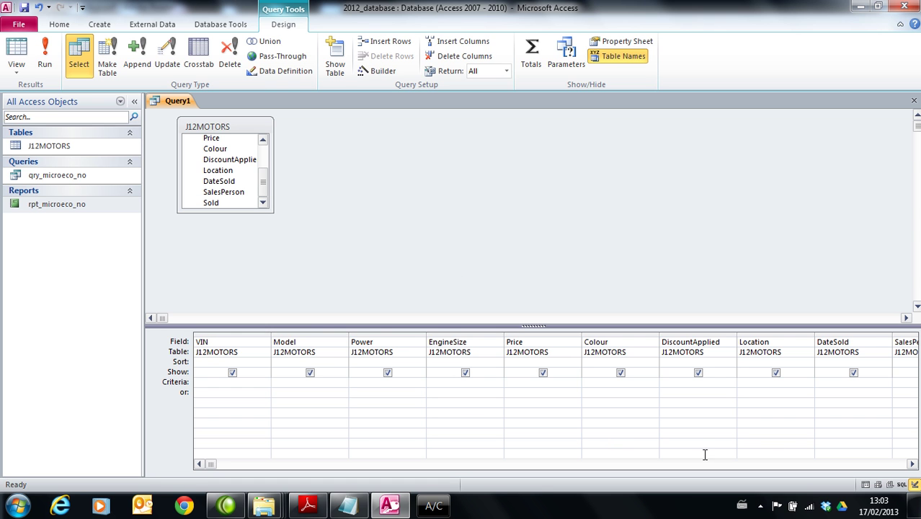
Check the record criteria in the question paper and set the Sold criterion to Yes.
key("alt+Tab")
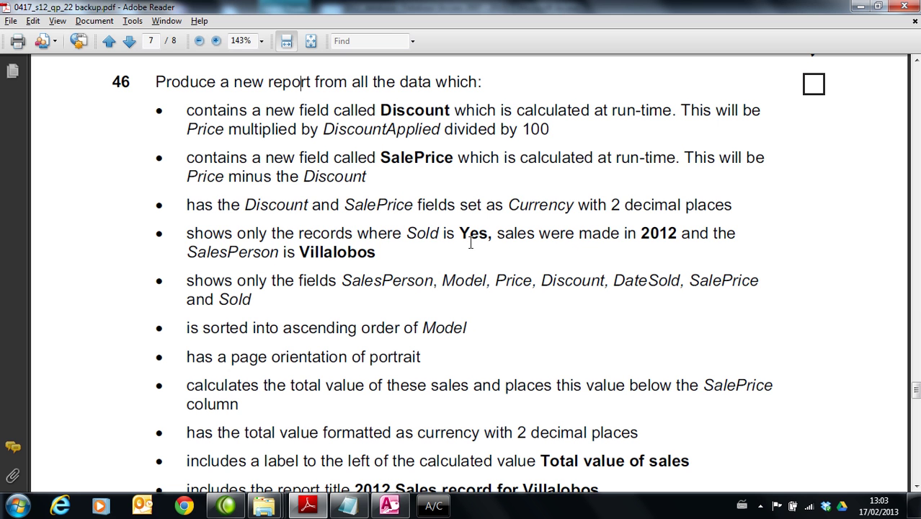
key("alt+Tab")
left_click_drag(216, 465, 421, 467)
left_click(740, 382)
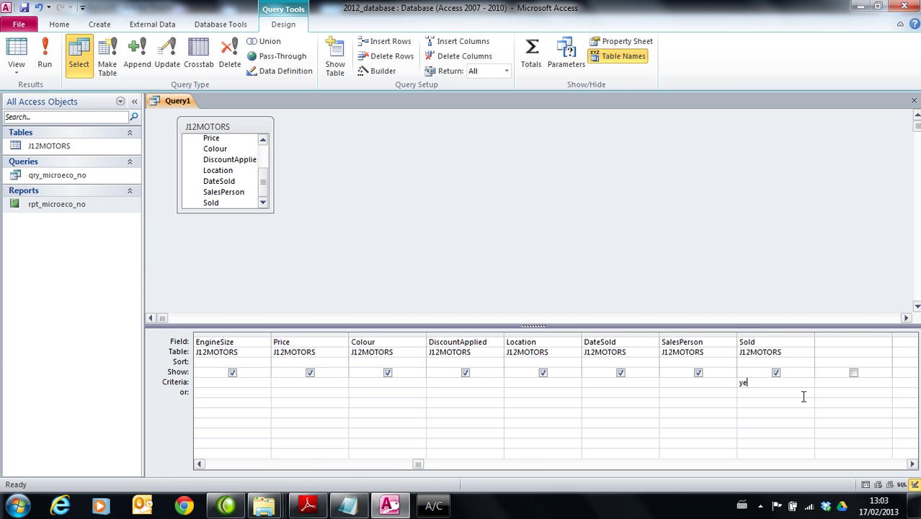
left_click(710, 404)
Run the query and inspect the Sold values of the returned records.
left_click(46, 57)
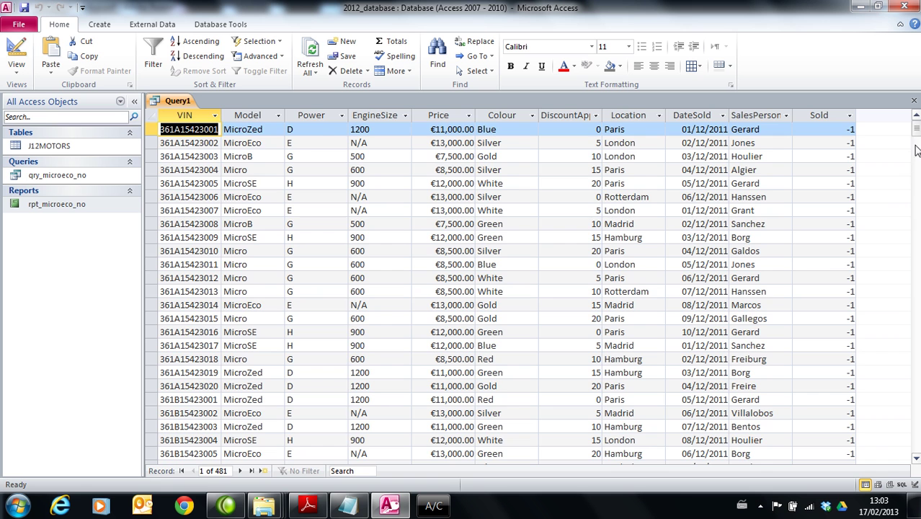
scroll(901, 283, "down", 8)
scroll(901, 290, "up", 8)
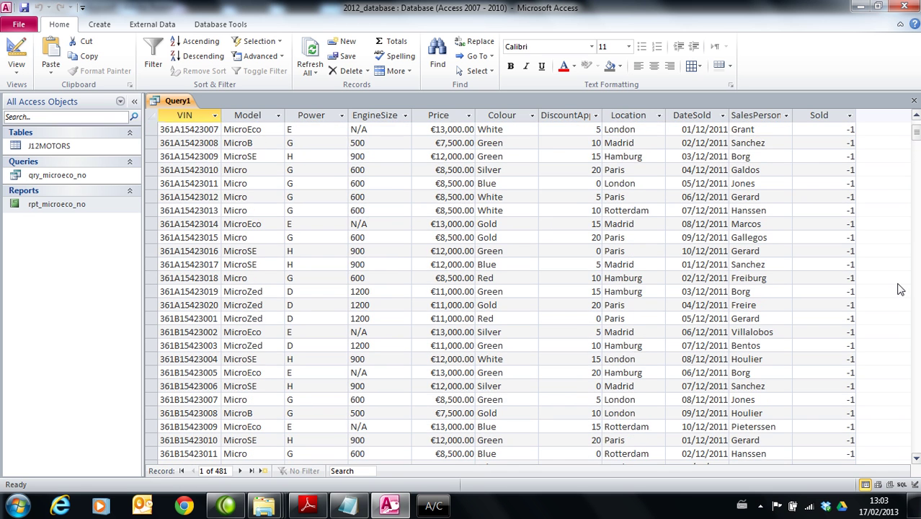
Set the SalesPerson criterion to the surname given in the question paper and run the query.
left_click(16, 65)
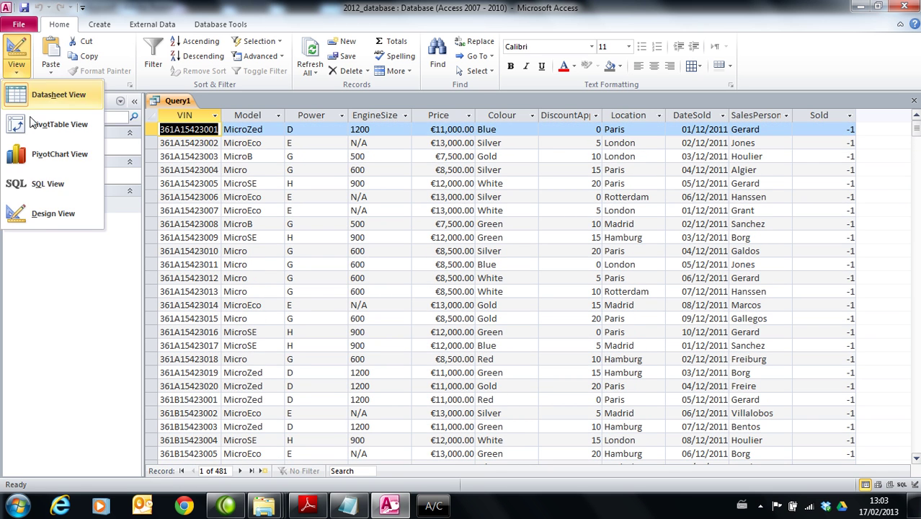
left_click(43, 213)
left_click(674, 383)
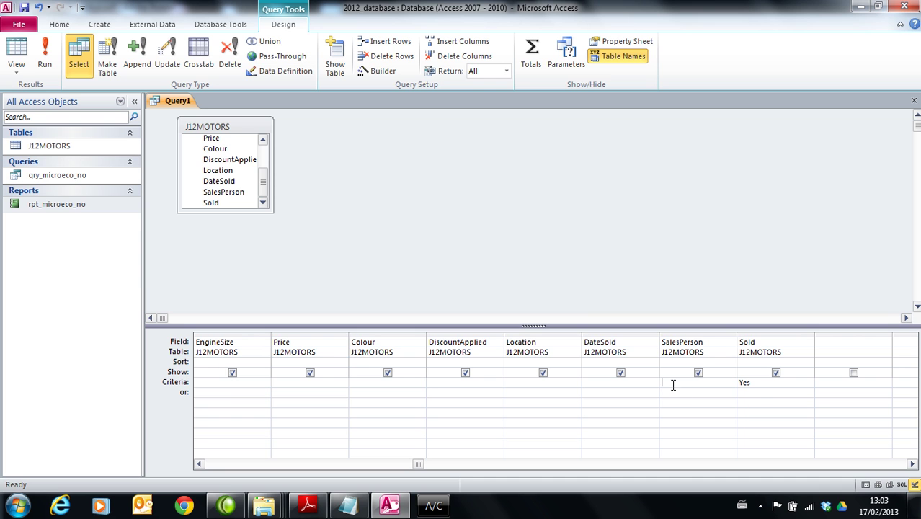
type("Villalobos")
left_click(45, 56)
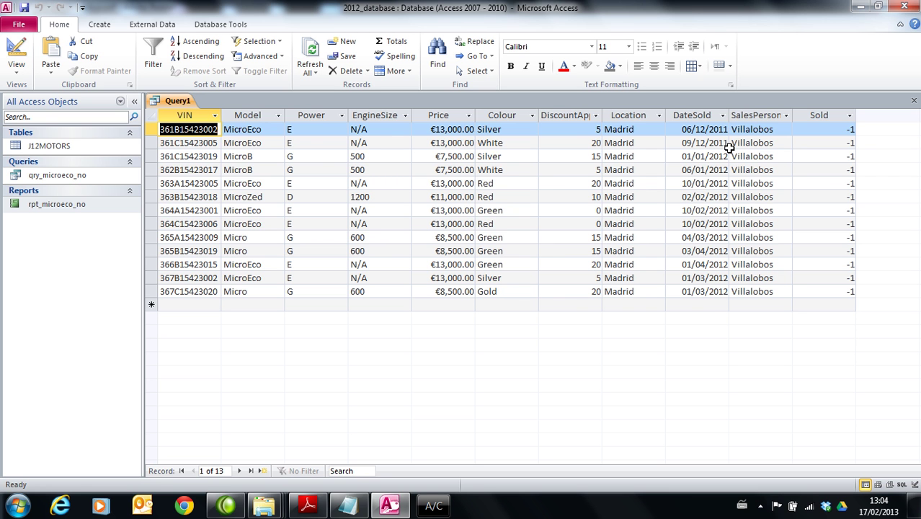
Check the required sales year, set the DateSold criterion to Like "??/??/2012", and run the query.
key("alt+Tab")
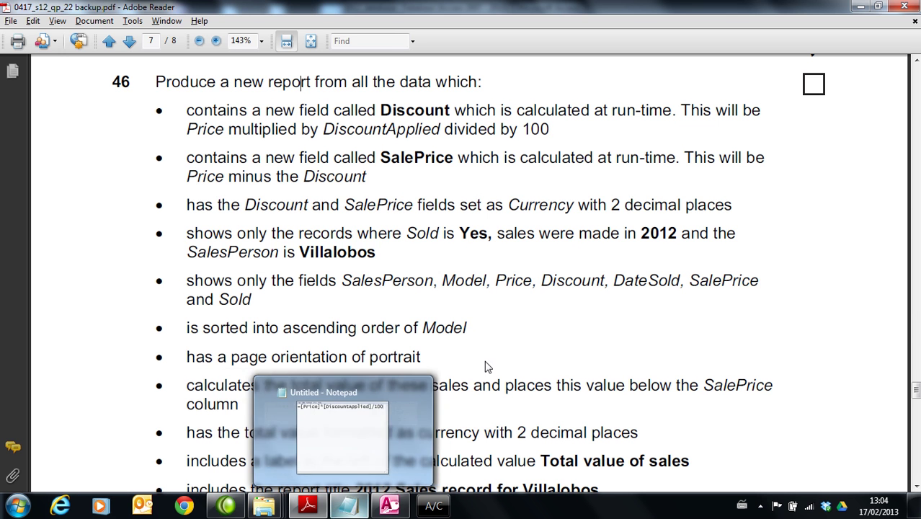
scroll(701, 430, "down", 1)
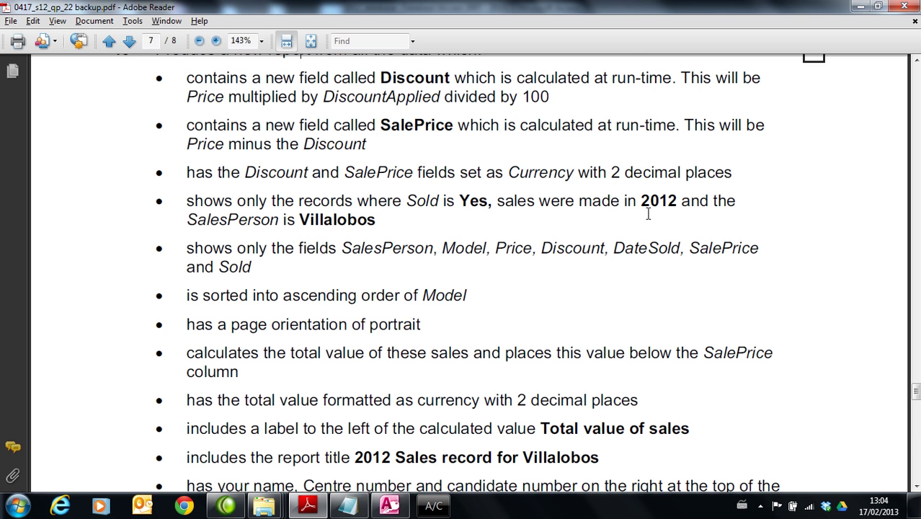
key("alt+Tab")
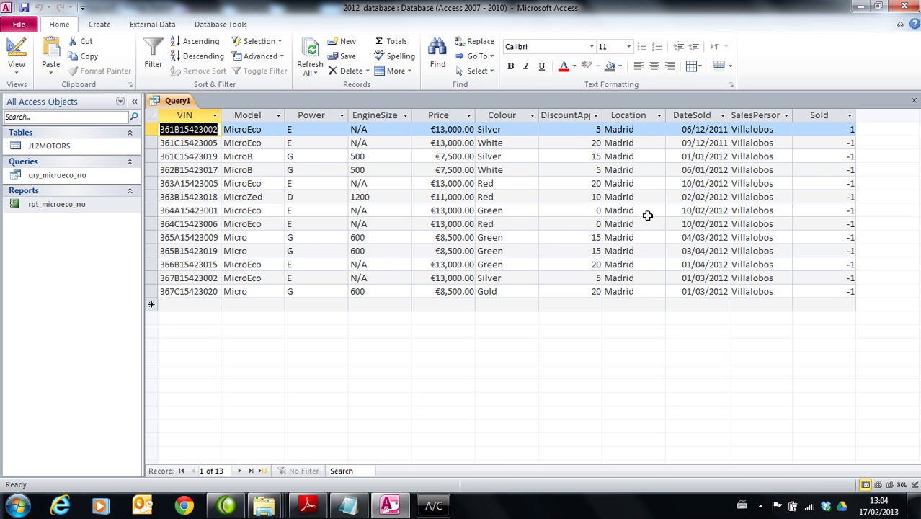
left_click(15, 66)
left_click(41, 210)
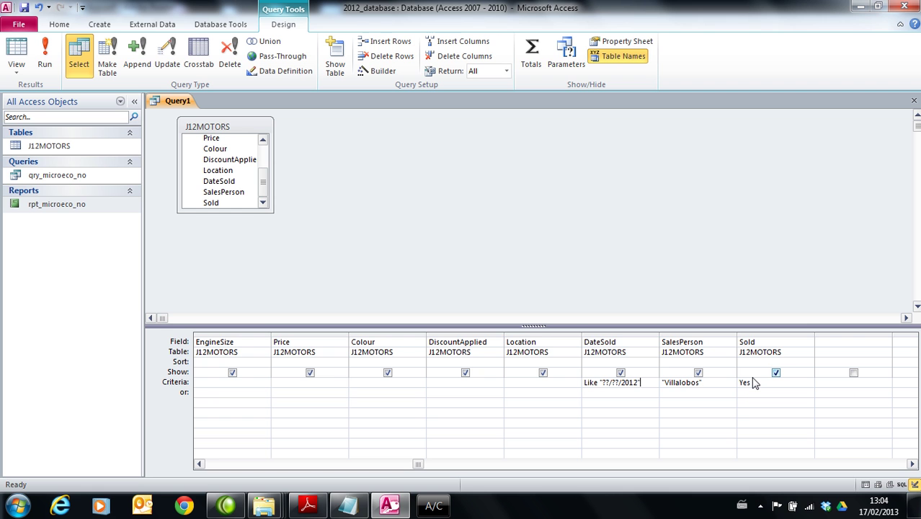
left_click(45, 58)
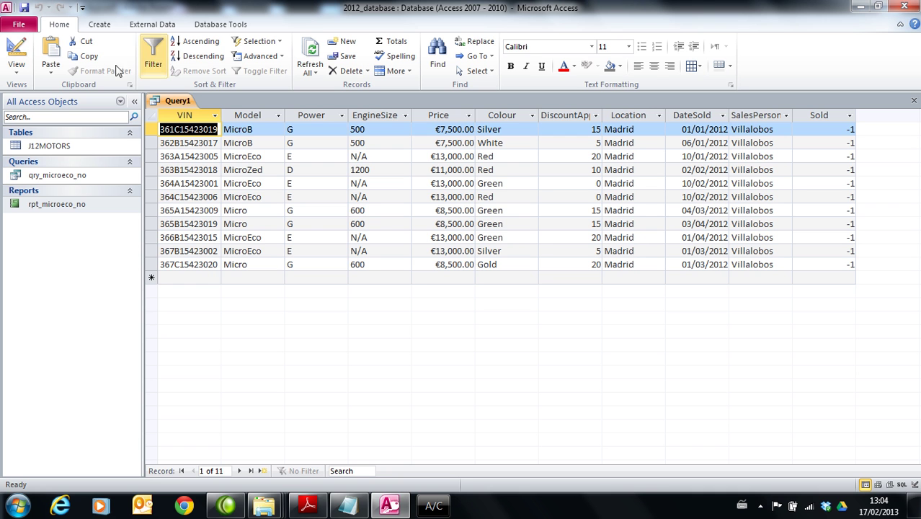
Save the query under the name "qry_" followed by the salesperson's surname in lowercase, and close it.
left_click(20, 78)
left_click(47, 213)
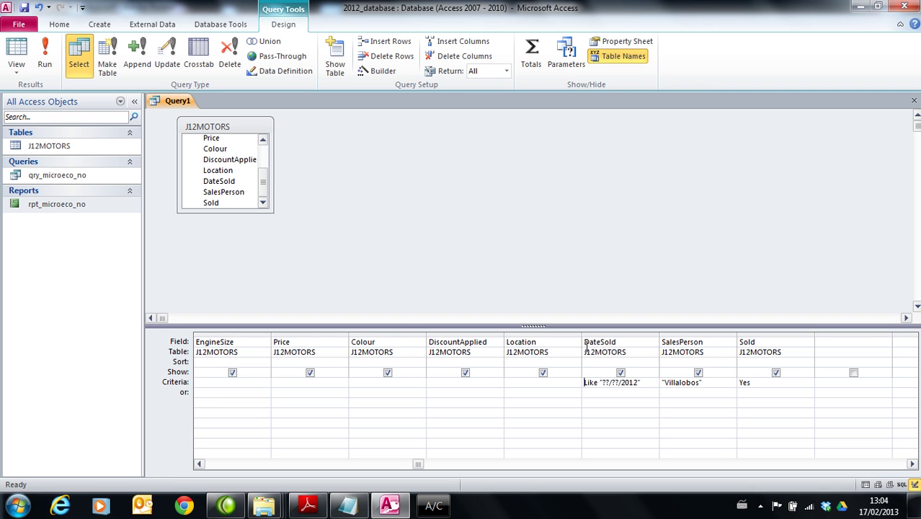
left_click(24, 8)
type("qry_")
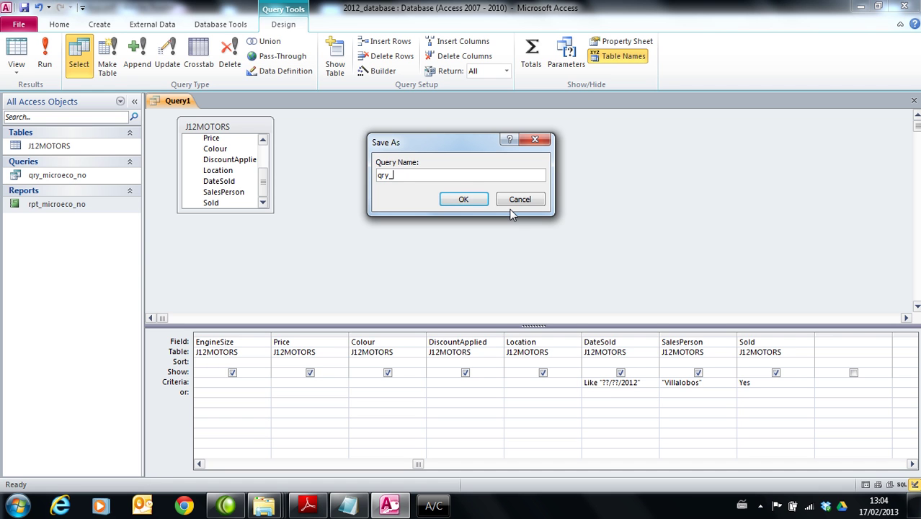
type("villalobos")
left_click(464, 200)
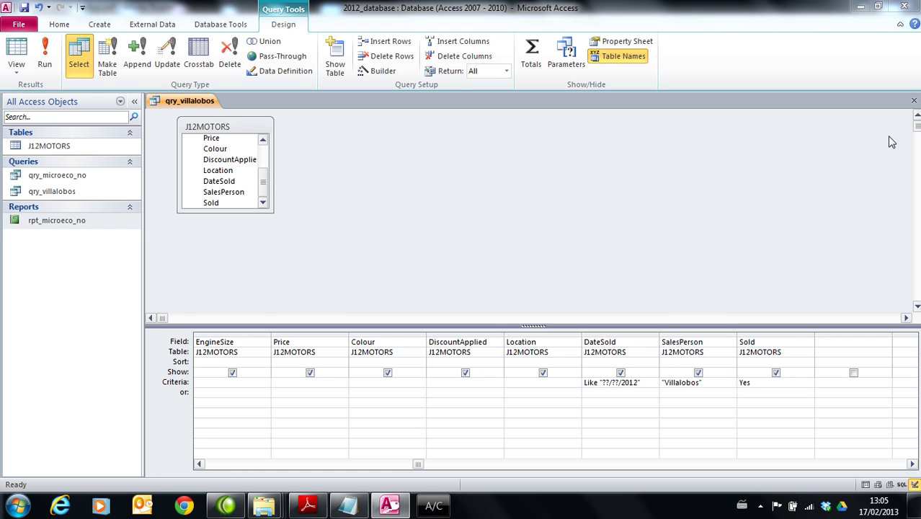
left_click(914, 101)
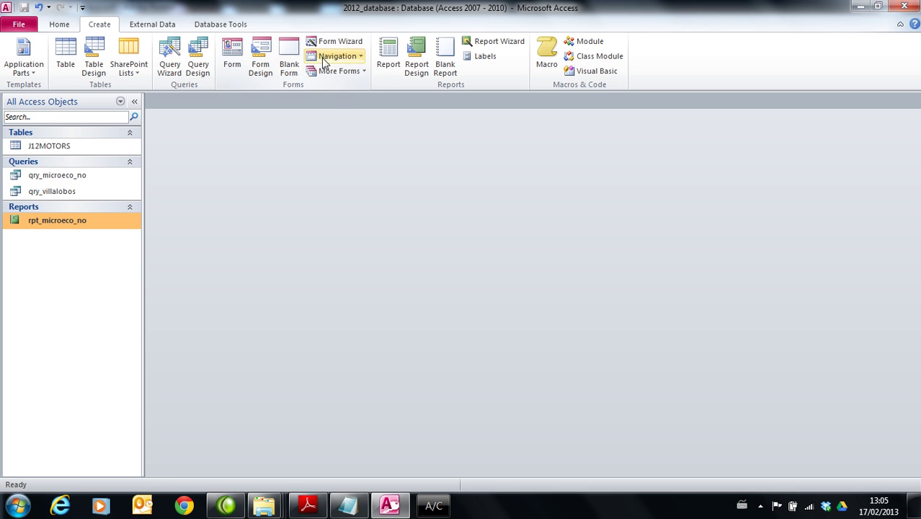
Start a new report with the Report Wizard and choose the new salesperson query as its source.
left_click(498, 42)
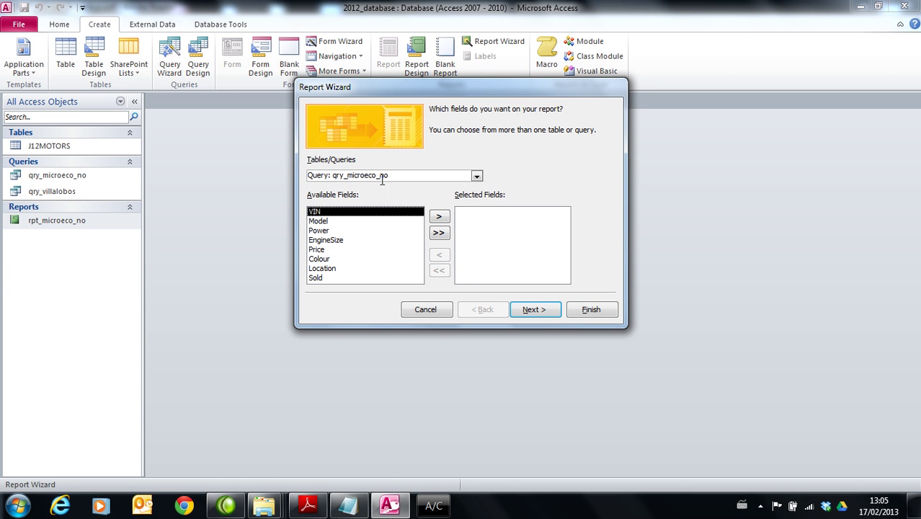
left_click(477, 179)
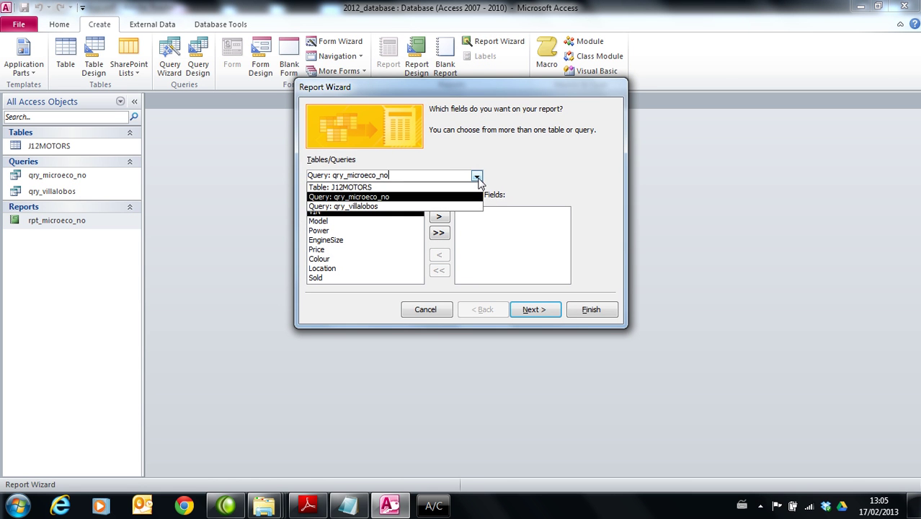
left_click(416, 207)
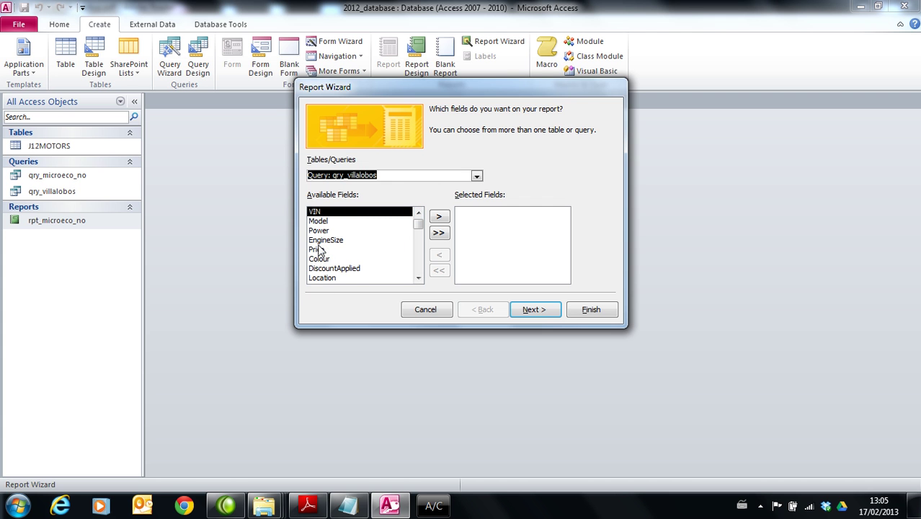
Check the required fields in the question paper and add Model, Price, SalesPerson, DateSold and Sold to the report.
key("alt+Tab")
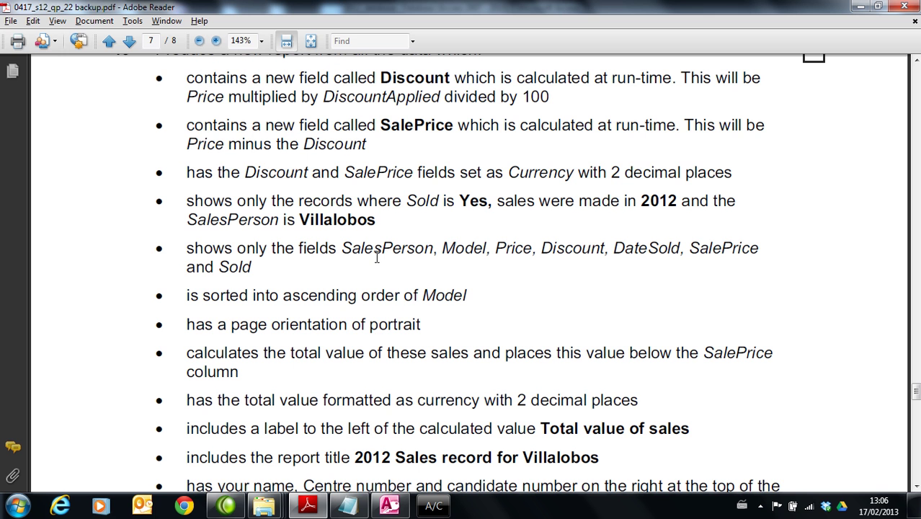
key("alt+Tab")
double_click(323, 224)
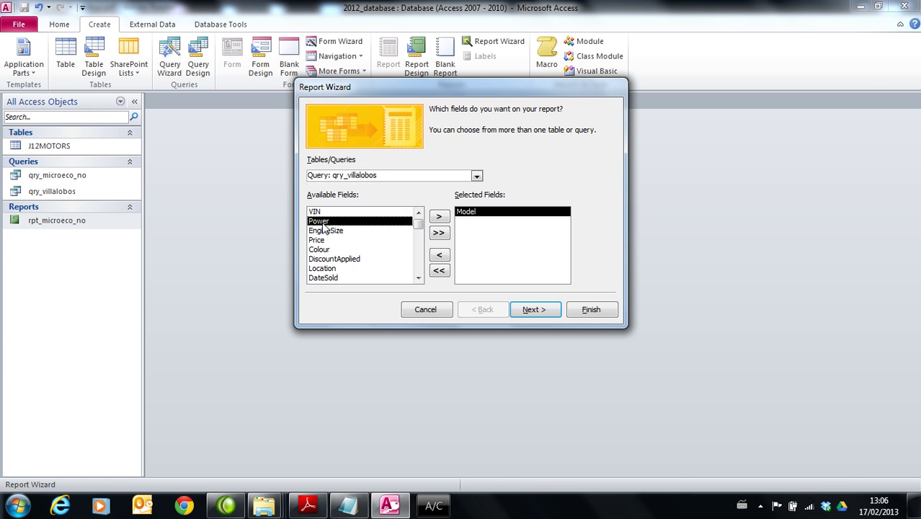
double_click(324, 240)
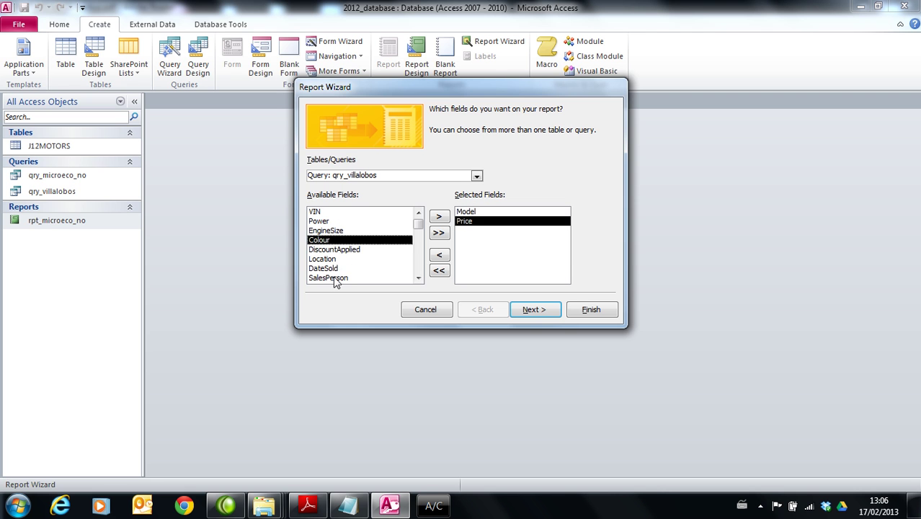
double_click(333, 278)
key("alt+Tab")
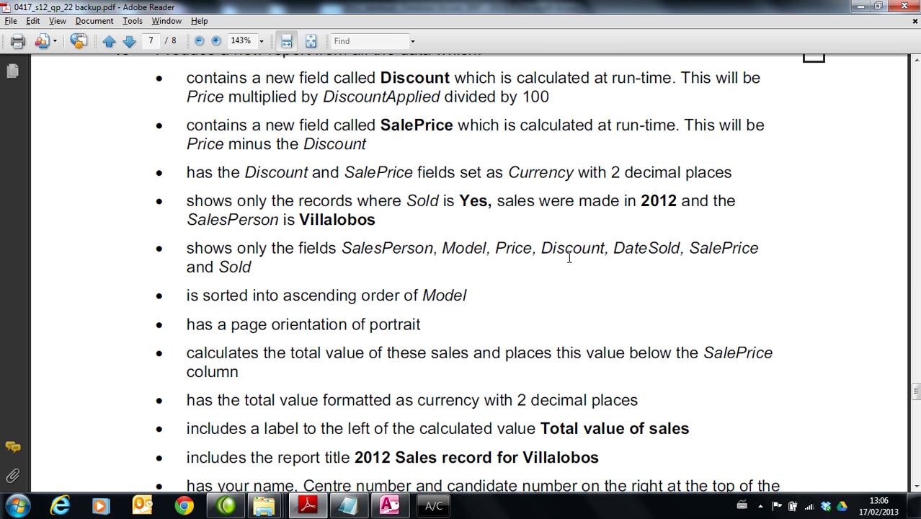
key("alt+Tab")
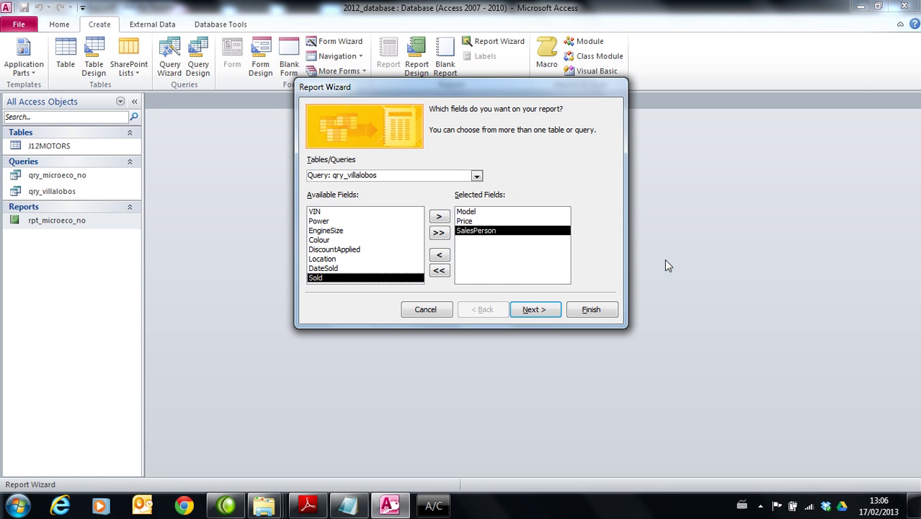
double_click(326, 268)
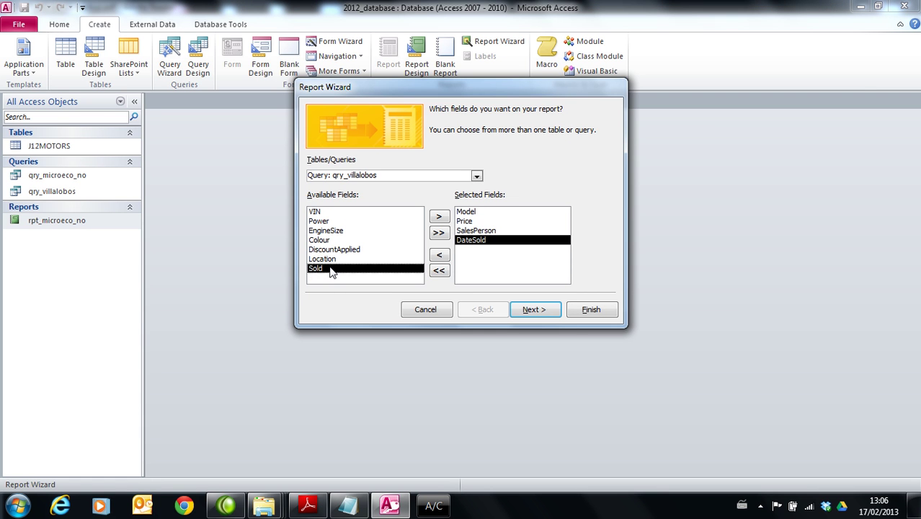
double_click(330, 269)
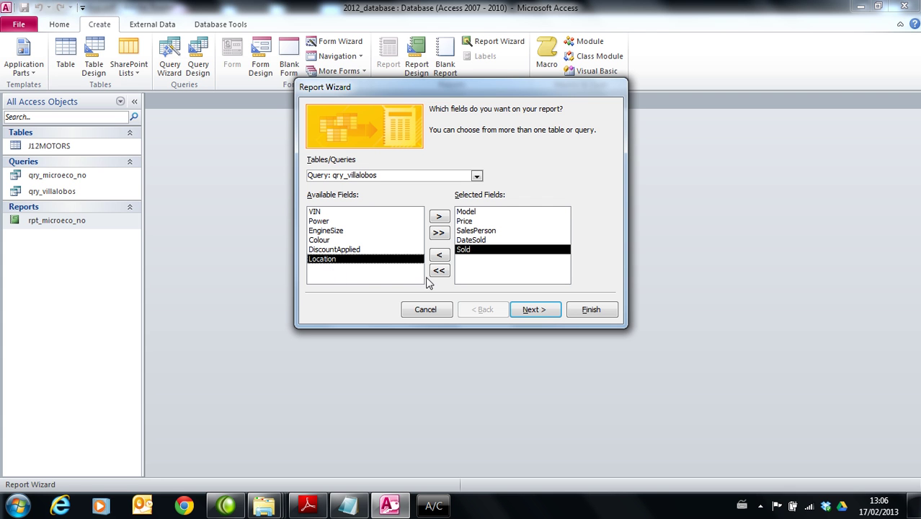
Finish the Report Wizard with its default settings and close the generated report's preview.
key("alt+Tab")
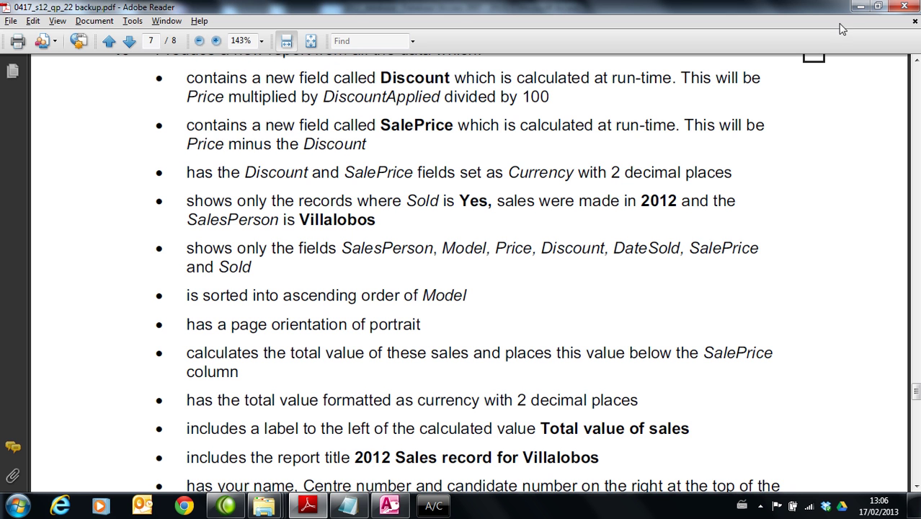
left_click(860, 7)
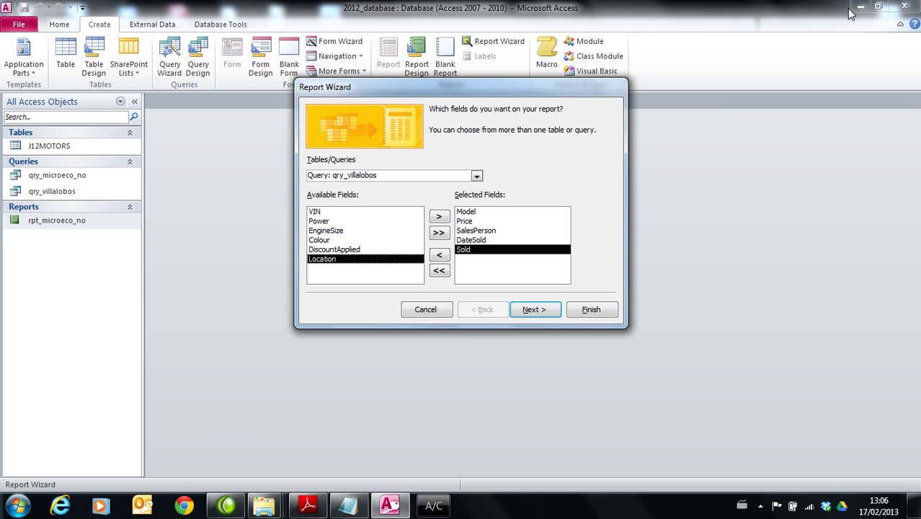
left_click(590, 310)
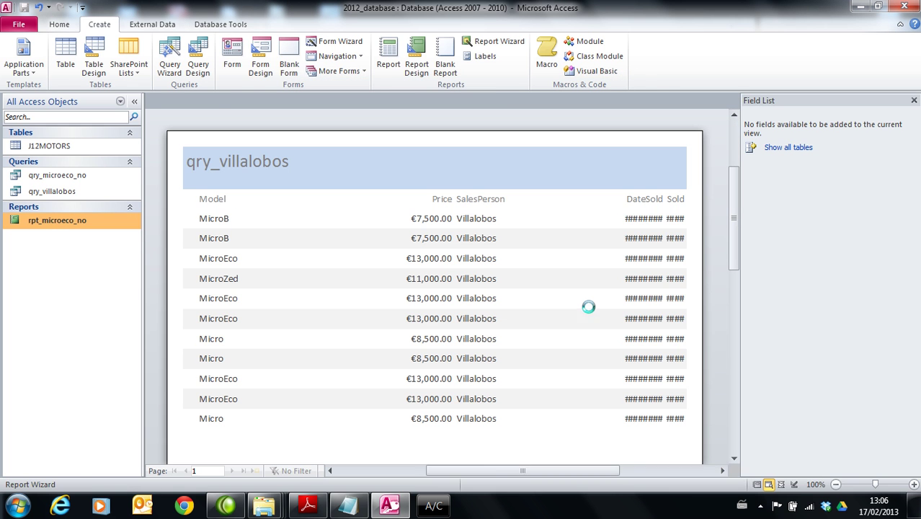
double_click(66, 198)
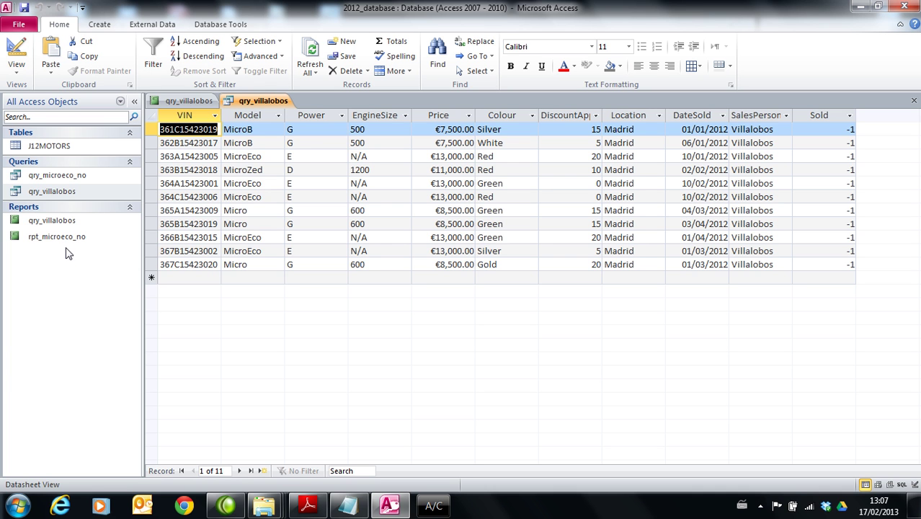
left_click(913, 101)
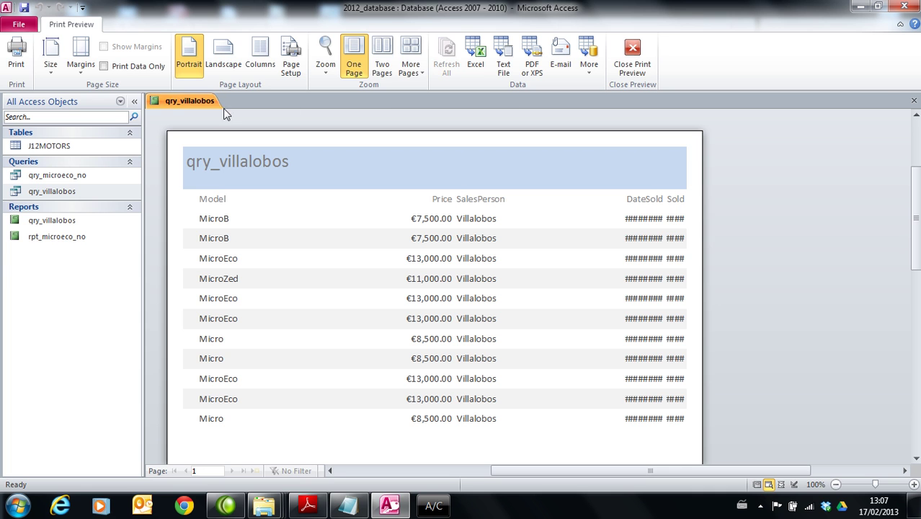
left_click(914, 103)
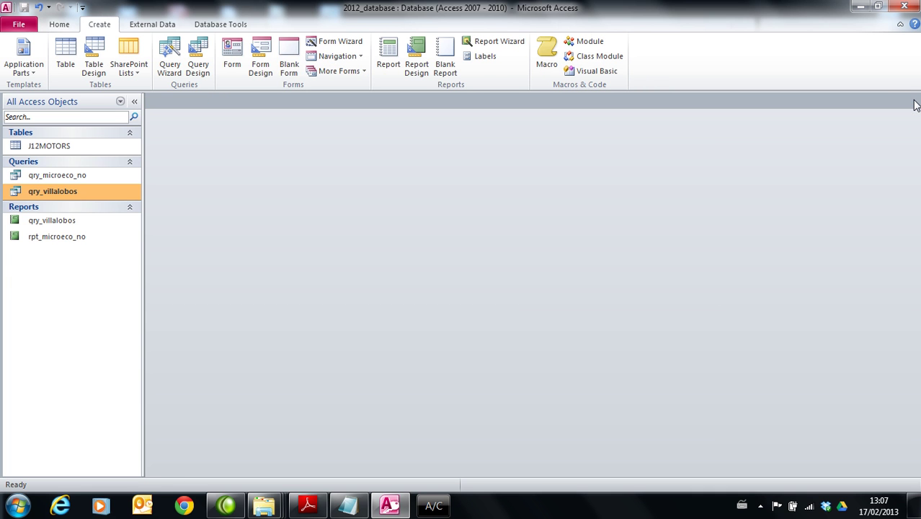
Rename the new report by replacing the prefix "qry" with "rpt" in front of the salesperson's surname.
right_click(51, 227)
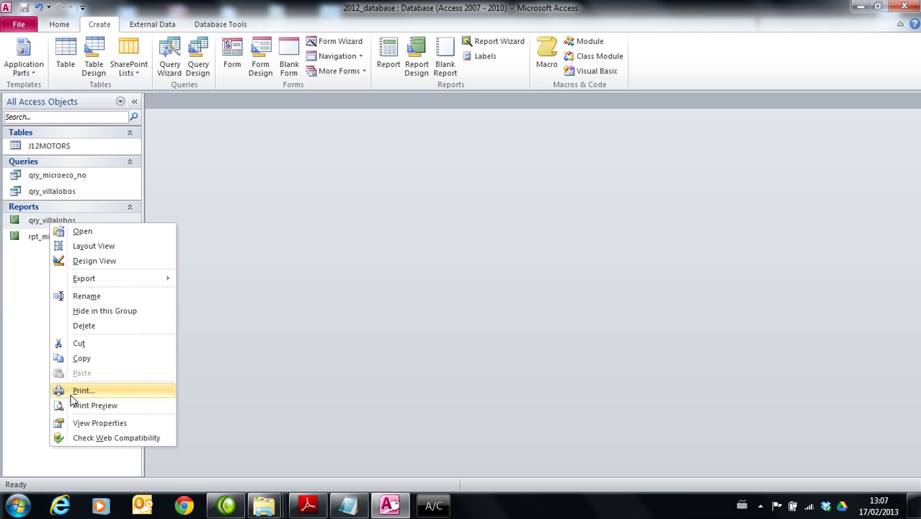
left_click(92, 300)
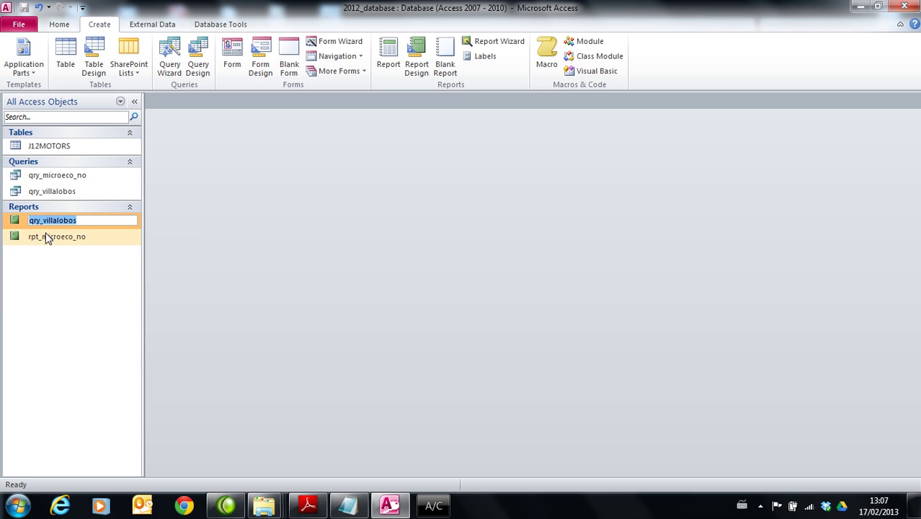
left_click(40, 220)
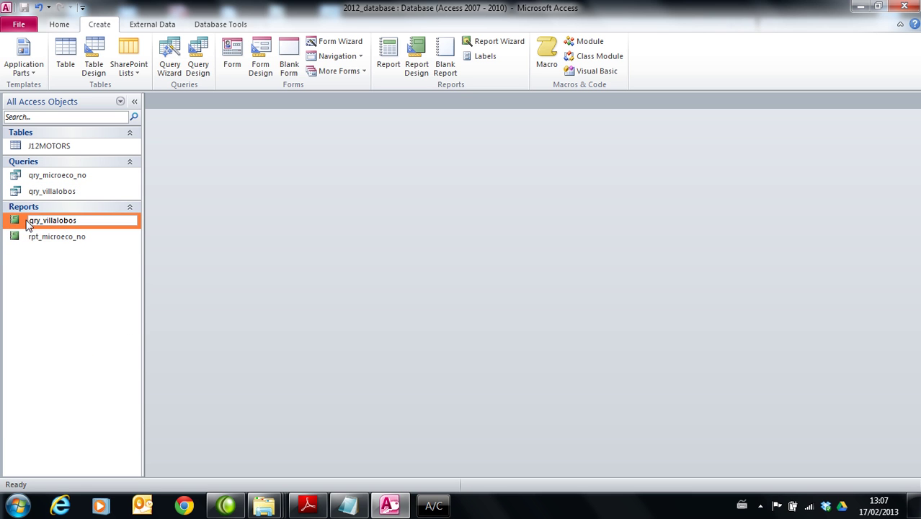
key("BackSpace")
key("BackSpace")
key("BackSpace")
type("rpt")
key("Return")
Sort the salesperson query in ascending order of Model, run it, and save it on closing.
double_click(62, 190)
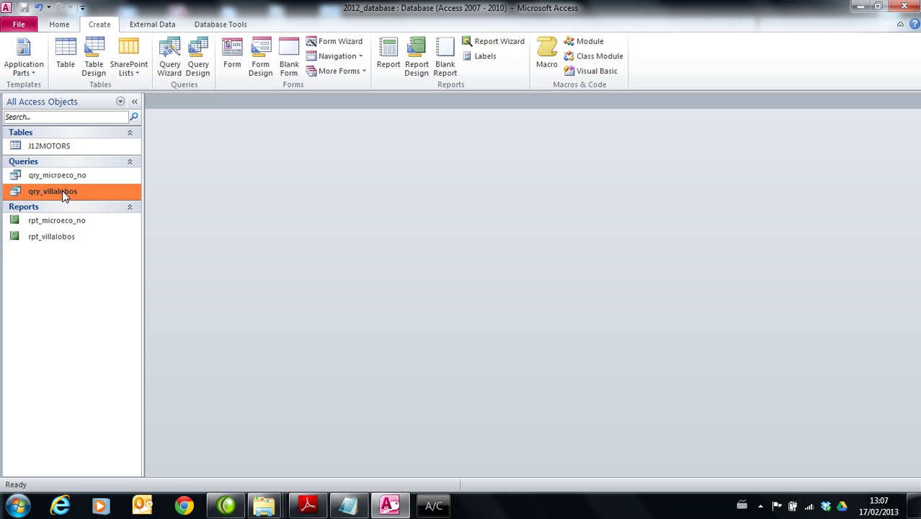
left_click(59, 24)
left_click(16, 64)
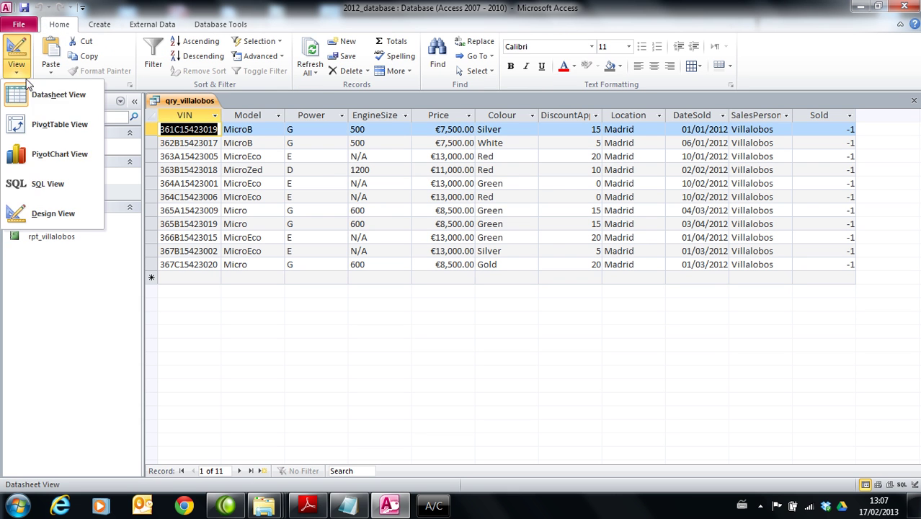
left_click(43, 213)
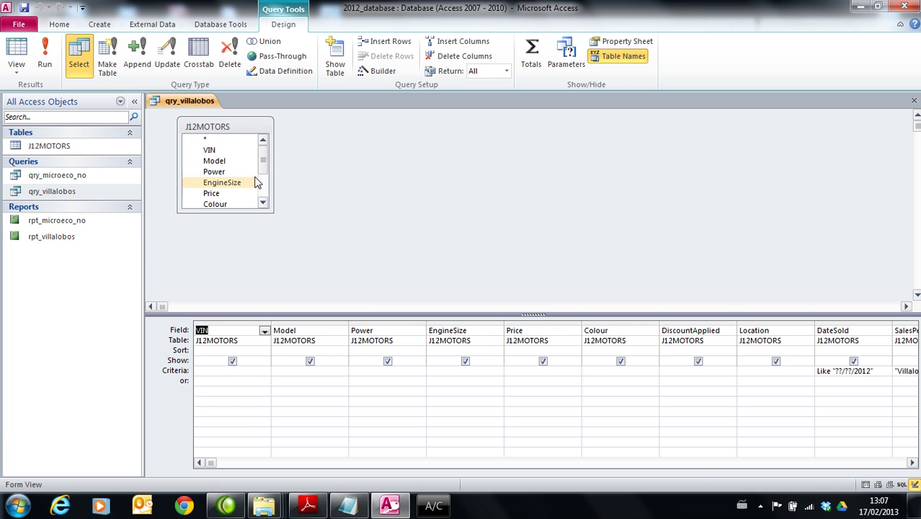
left_click(285, 350)
left_click(341, 353)
left_click(339, 360)
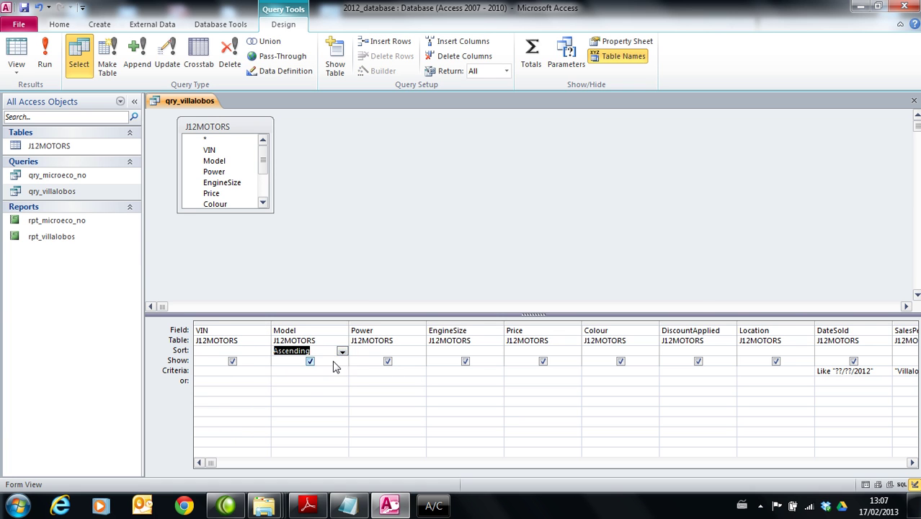
left_click(45, 58)
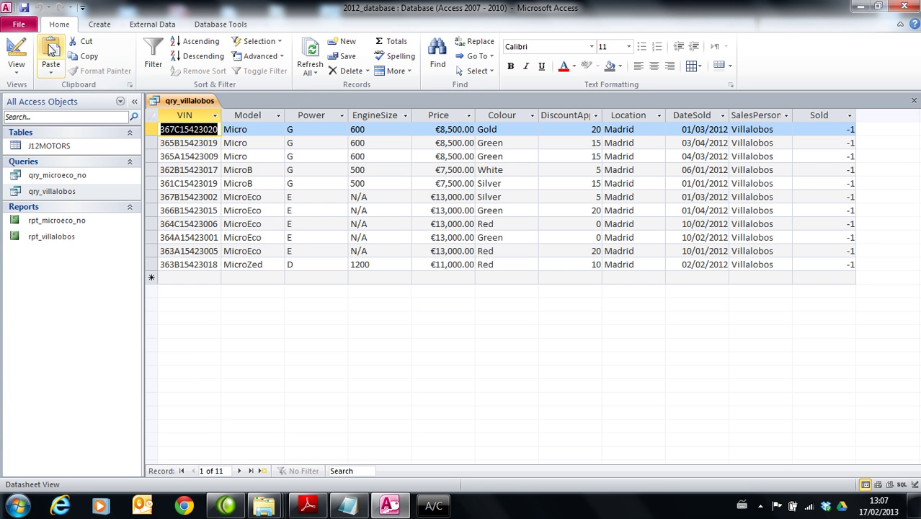
left_click(914, 101)
left_click(411, 287)
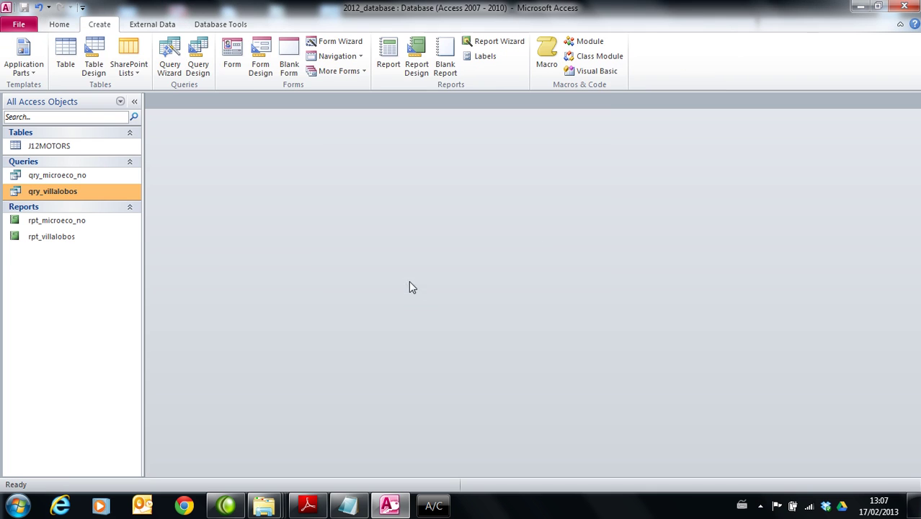
Open the salesperson report in Design View and delete the date and page number controls from the page footer.
double_click(38, 240)
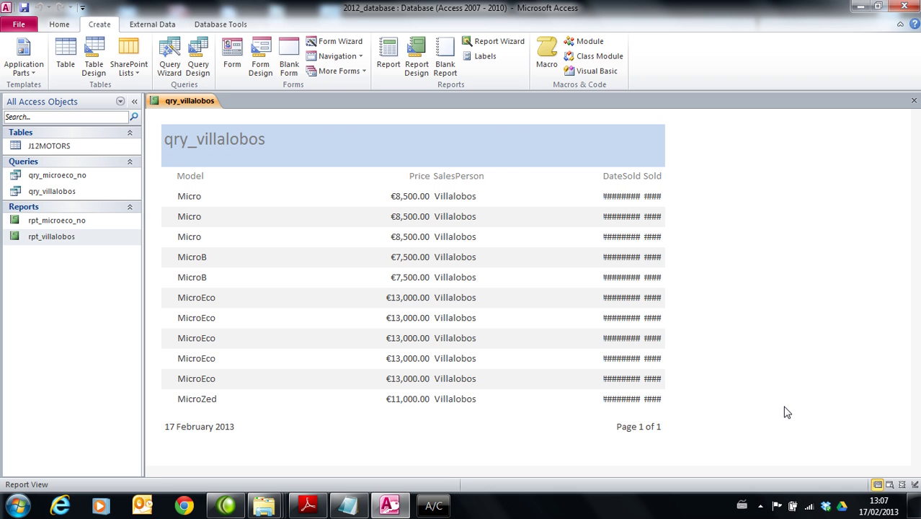
left_click(58, 24)
left_click(16, 67)
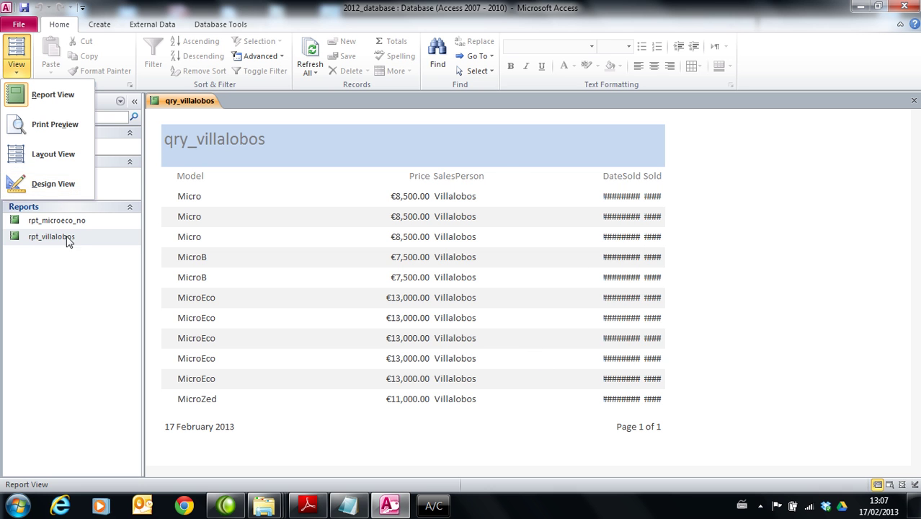
left_click(53, 186)
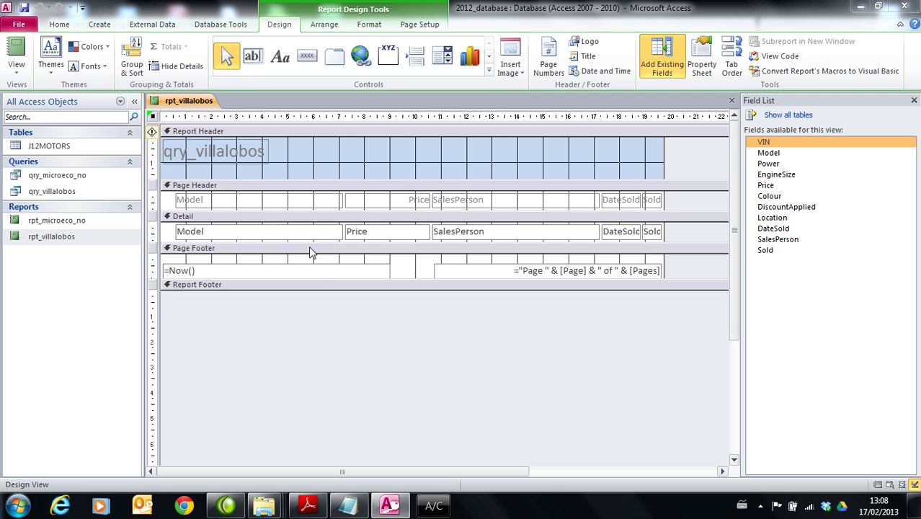
left_click(317, 269)
key("Delete")
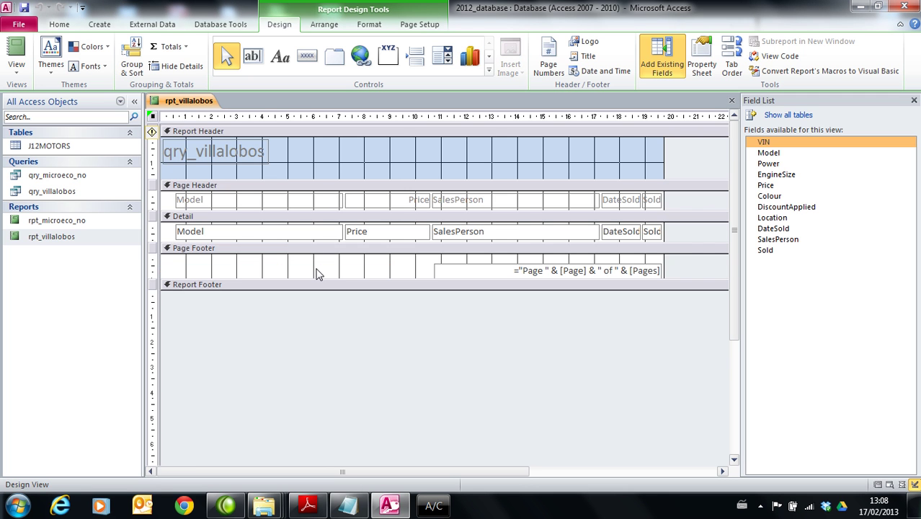
left_click(473, 267)
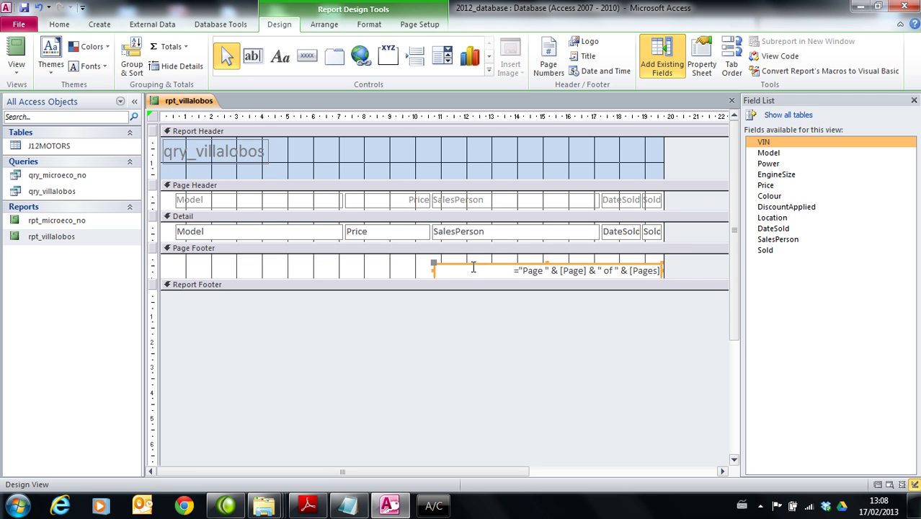
key("Delete")
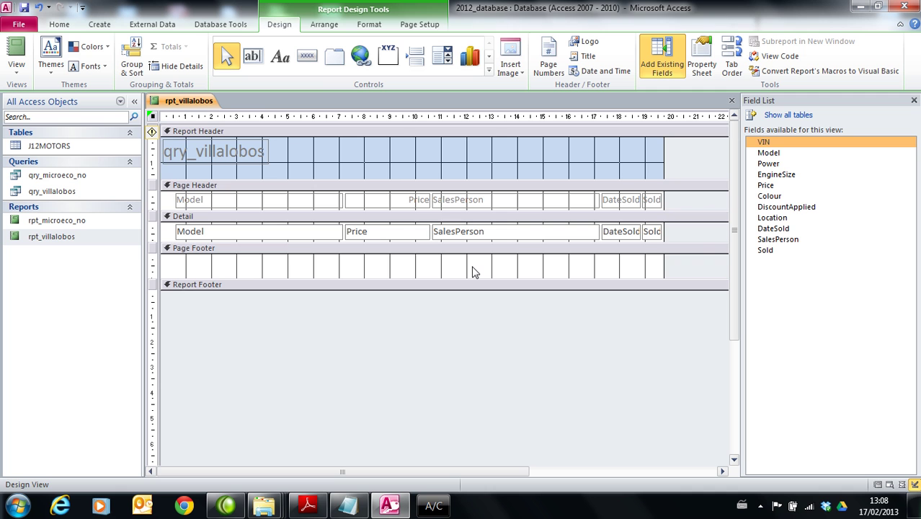
Add a label reading "yourname Cand Num Centre Num" to the page footer and save the report.
left_click(286, 63)
left_click_drag(425, 261, 655, 281)
type("yourname  Cand Num  Centre Num")
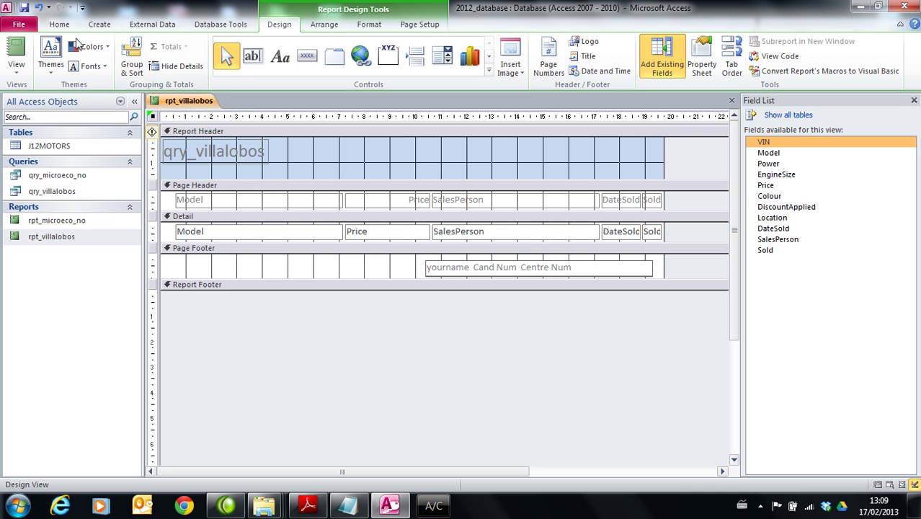
left_click(27, 9)
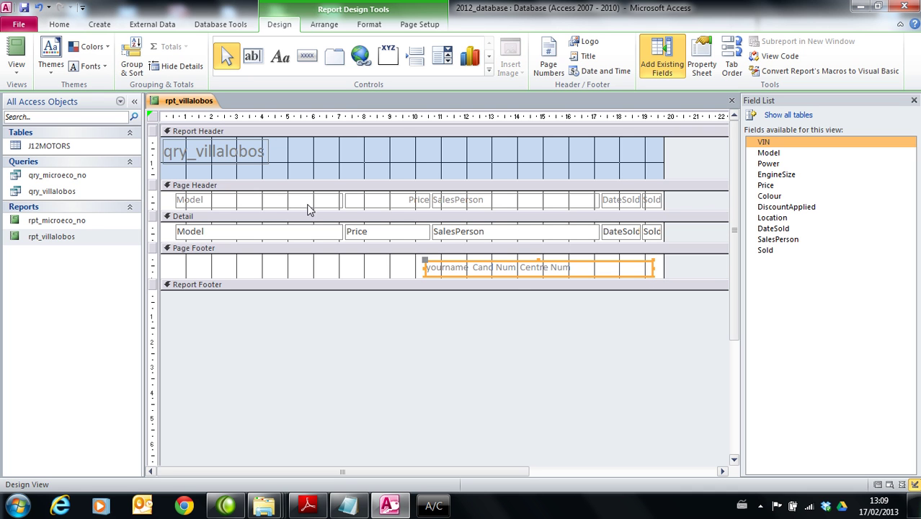
Narrow the Model heading and field to about half their width and move the Price heading and field beside them.
left_click(317, 202)
left_click_drag(342, 201, 263, 200)
left_click(326, 232)
left_click_drag(342, 231, 264, 231)
left_click(406, 203)
left_click_drag(345, 193, 270, 196)
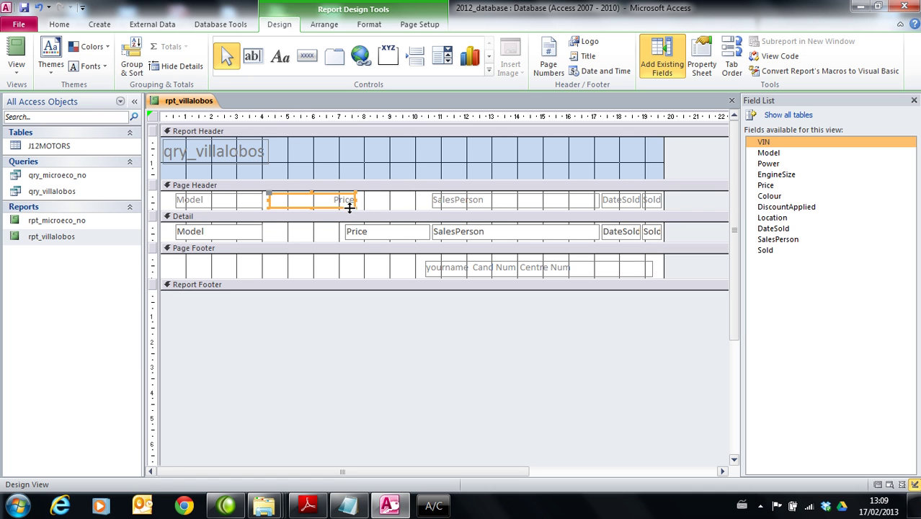
left_click(357, 235)
left_click_drag(344, 233, 268, 230)
Move the SalesPerson heading towards Price and narrow it, and slightly narrow the Price heading and field.
left_click(446, 200)
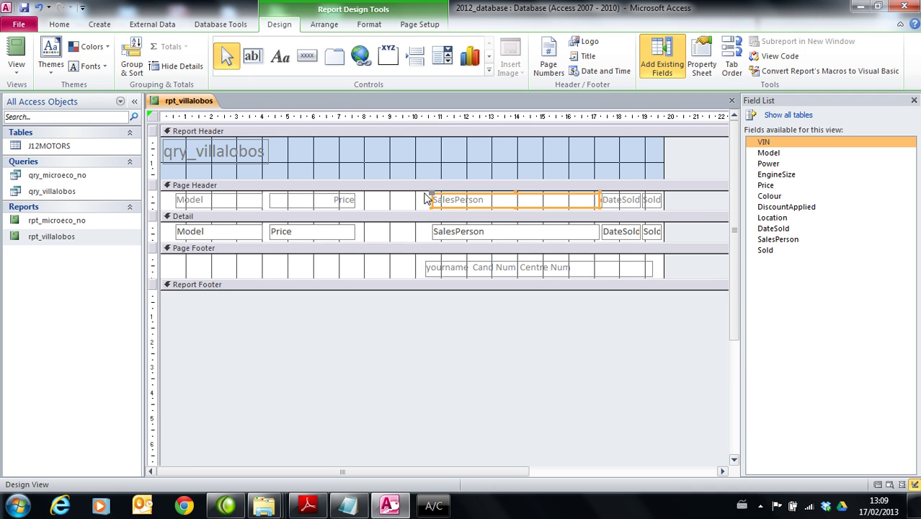
left_click_drag(431, 198, 365, 196)
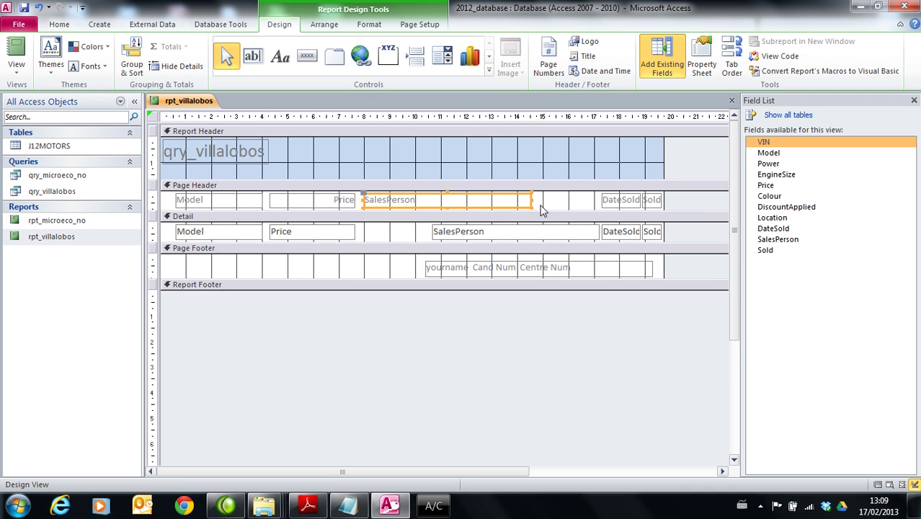
left_click_drag(531, 200, 425, 200)
left_click(352, 203)
left_click_drag(353, 205, 336, 200)
left_click(354, 236)
left_click_drag(355, 236, 338, 234)
Move the SalesPerson heading and field directly beside Price, narrowing the field to match its heading.
left_click(365, 199)
left_click_drag(364, 195, 342, 196)
left_click(435, 230)
left_click_drag(435, 232, 340, 229)
left_click_drag(507, 232, 404, 231)
Widen the DateSold heading and field and place them beside the SalesPerson column.
left_click(617, 206)
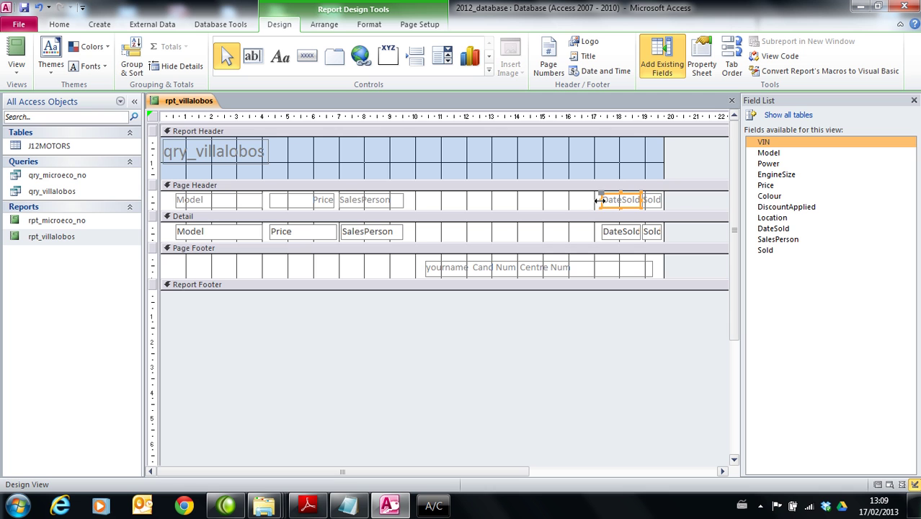
left_click_drag(600, 191, 481, 202)
left_click(625, 232)
left_click_drag(598, 227, 478, 230)
Widen the Sold heading and field, place them beside the DateSold column, and display the report in Report View.
left_click(646, 199)
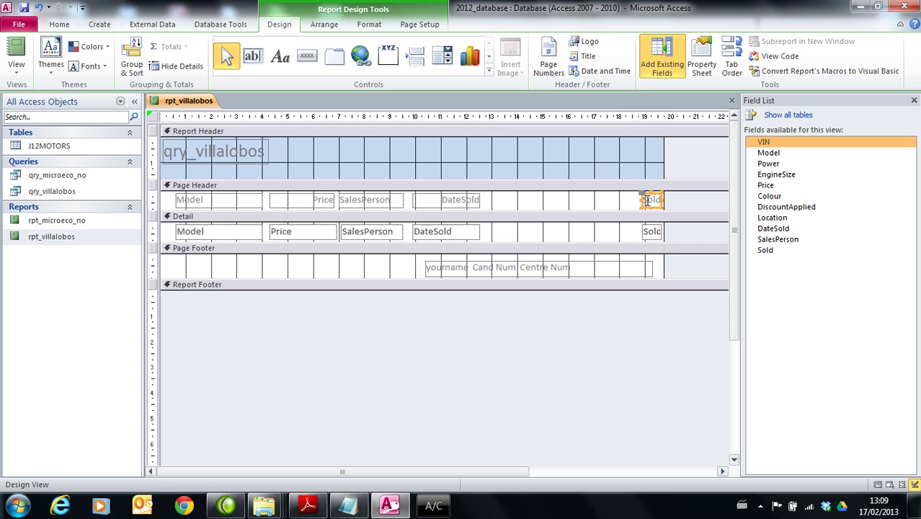
left_click_drag(642, 195, 521, 200)
left_click(649, 231)
left_click_drag(648, 231, 521, 231)
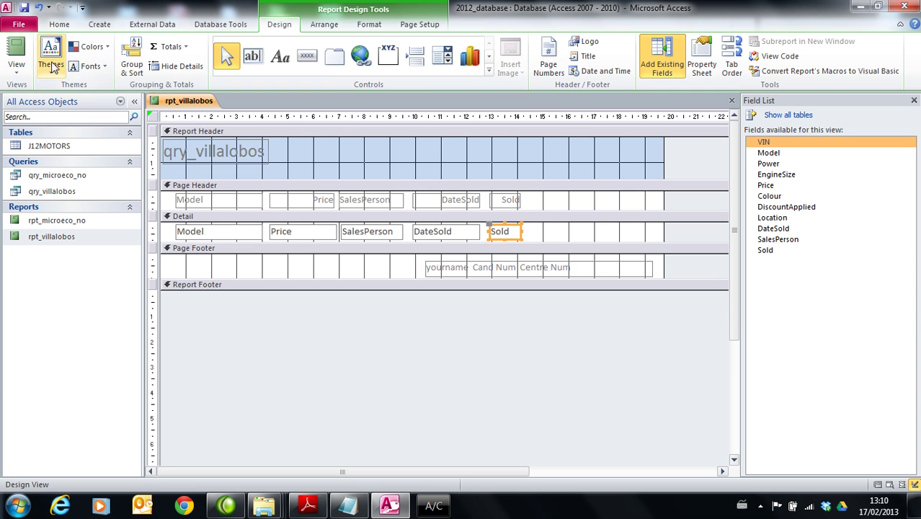
left_click(20, 73)
left_click(27, 97)
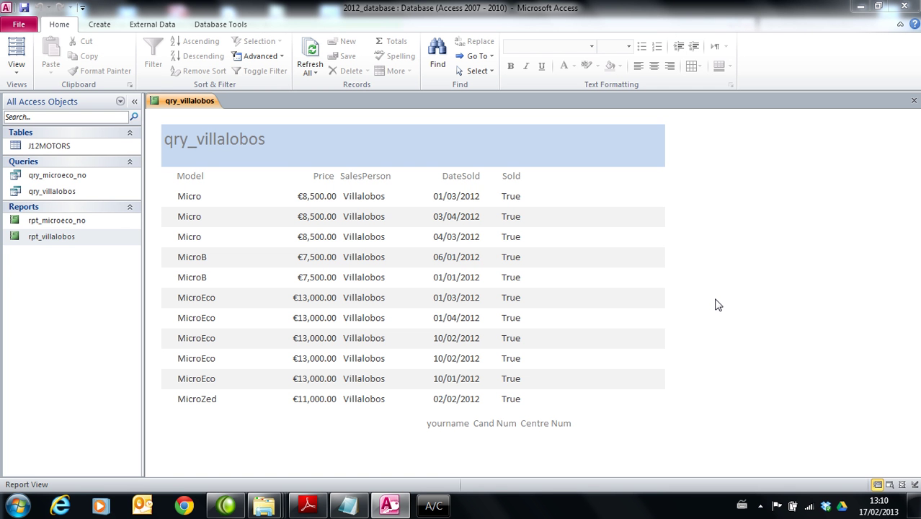
Return to Design View and add a text box without its label, about 5 cm wide, beside Sold in the Detail section.
left_click(17, 72)
left_click(41, 183)
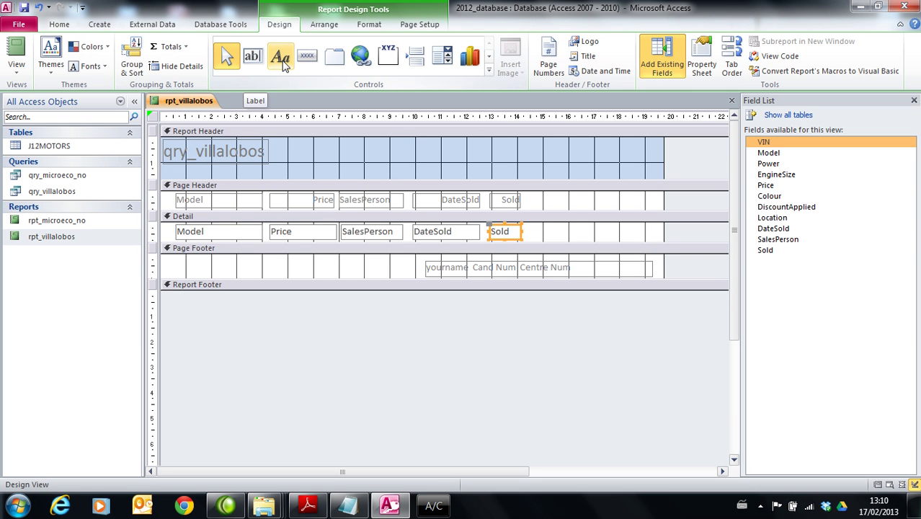
left_click(252, 57)
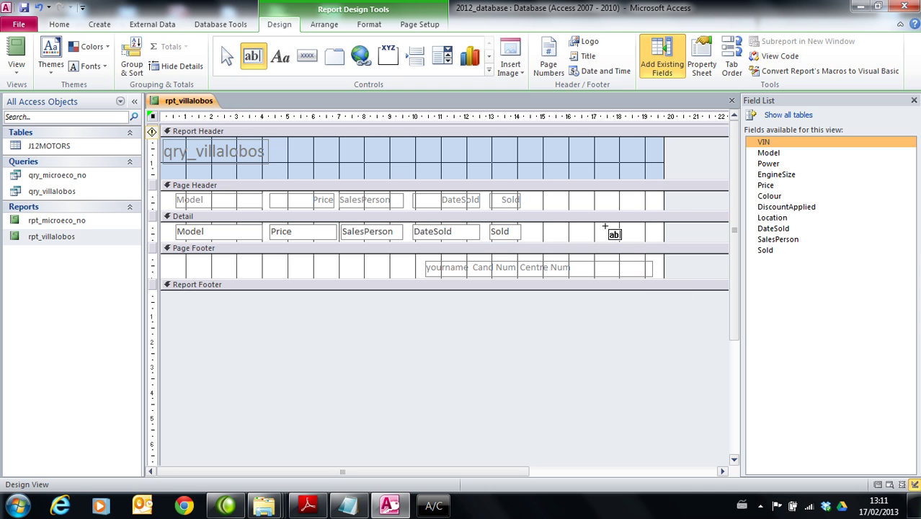
left_click_drag(604, 229, 661, 242)
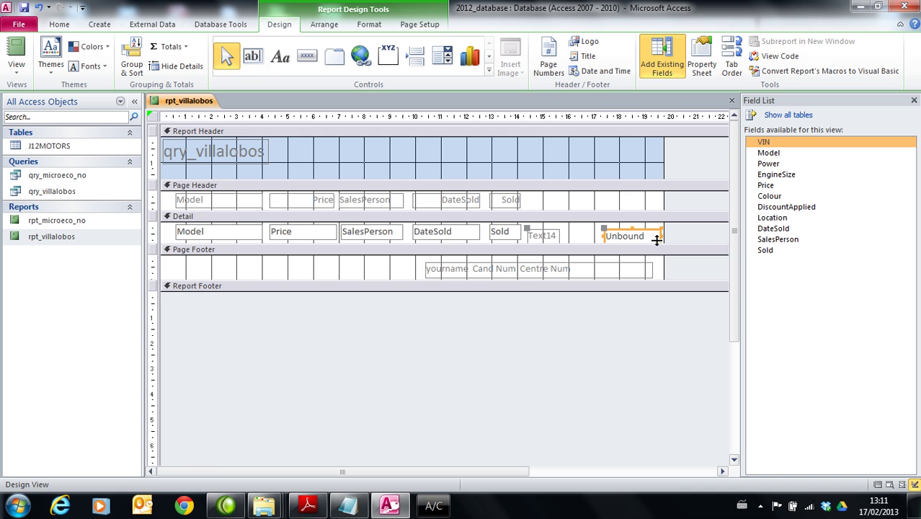
left_click(541, 234)
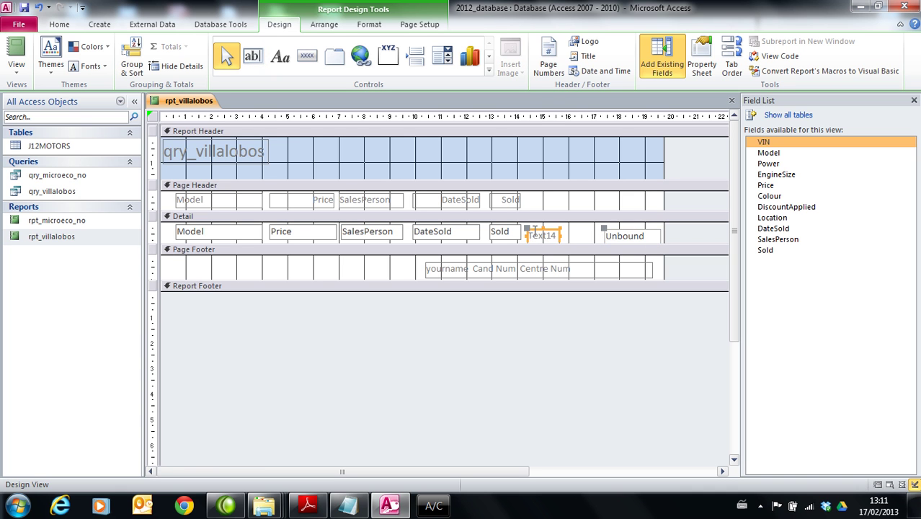
key("Delete")
left_click(632, 237)
left_click_drag(605, 231, 656, 233)
Enter the expression =[Price]*[DiscountApplied]/100 in the new text box, following question 46's definition of Discount.
left_click(575, 231)
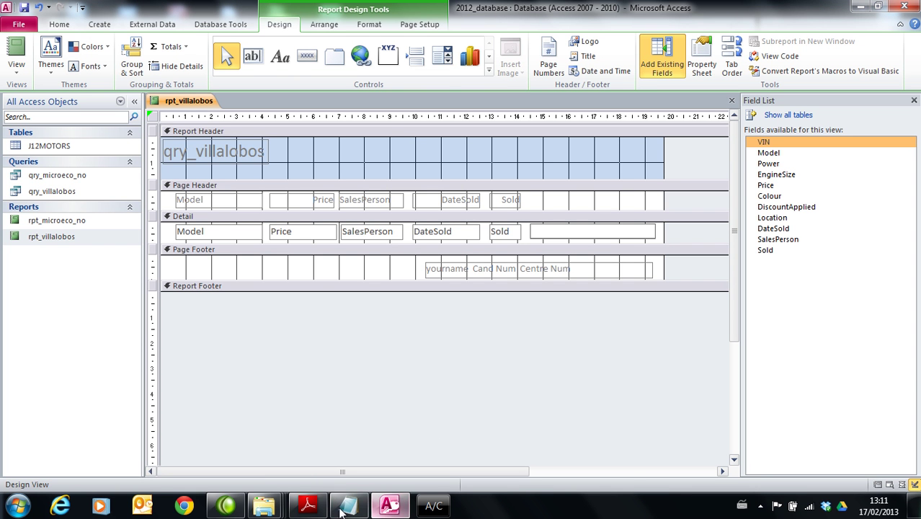
left_click(307, 506)
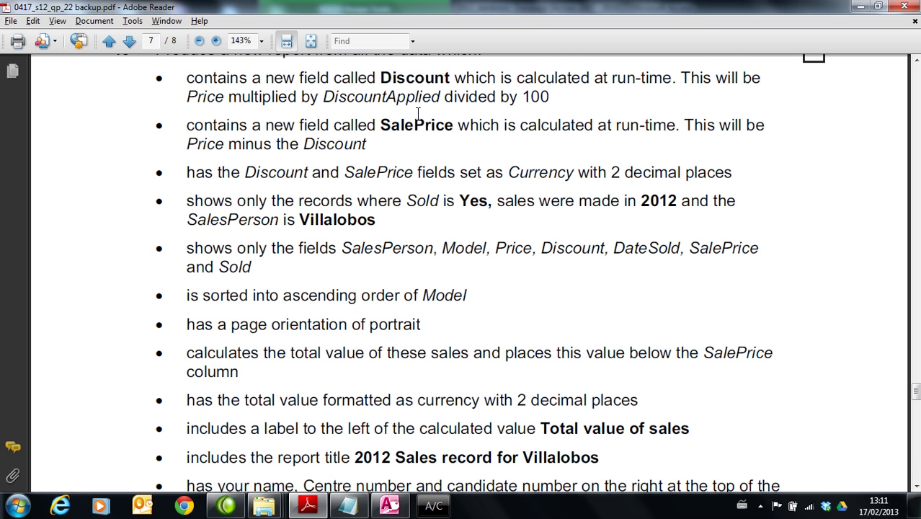
key("alt+Tab")
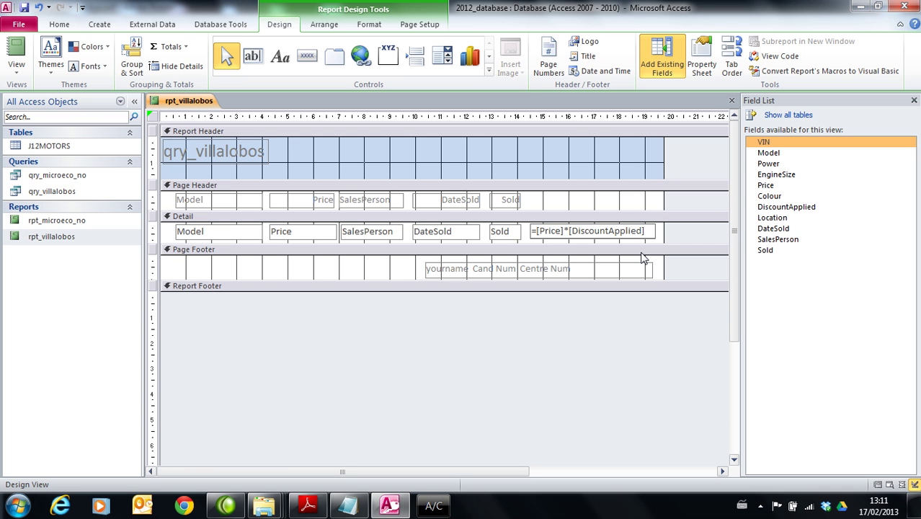
type("00")
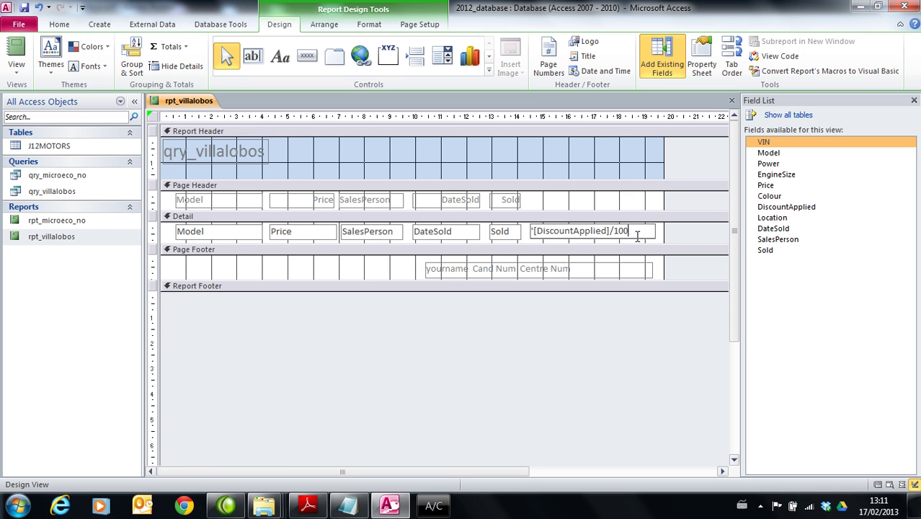
left_click_drag(648, 230, 520, 232)
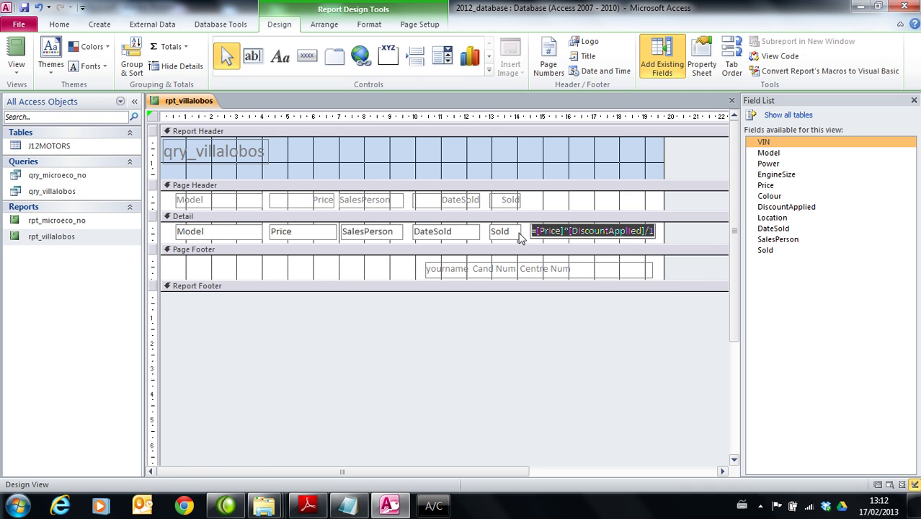
left_click(578, 231)
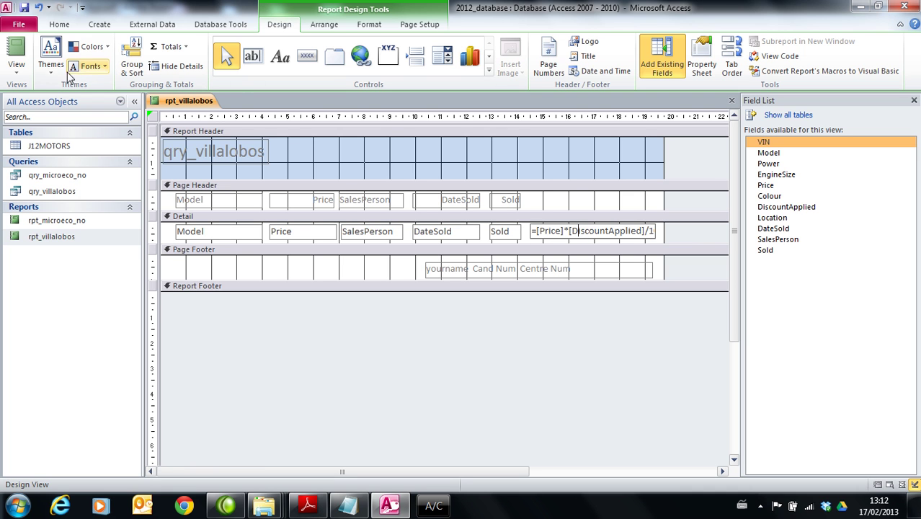
Save the report and display it in Report View to check the calculated discounts.
left_click(24, 8)
left_click(16, 72)
left_click(26, 94)
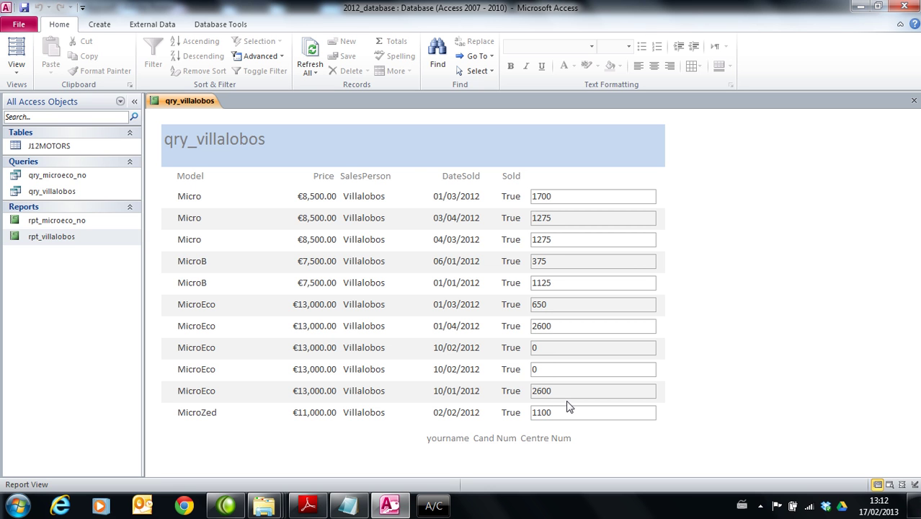
Return to Design View and narrow the discount expression's text box to about 2 cm.
left_click(17, 69)
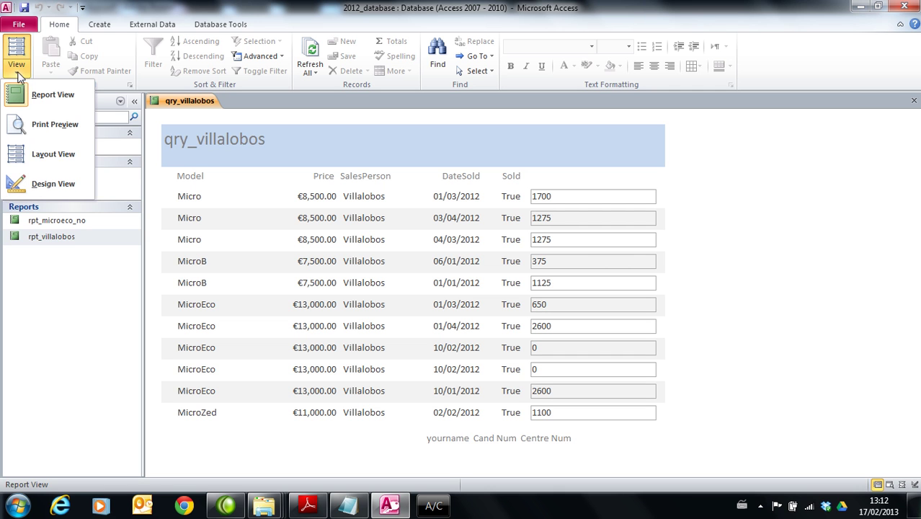
left_click(50, 185)
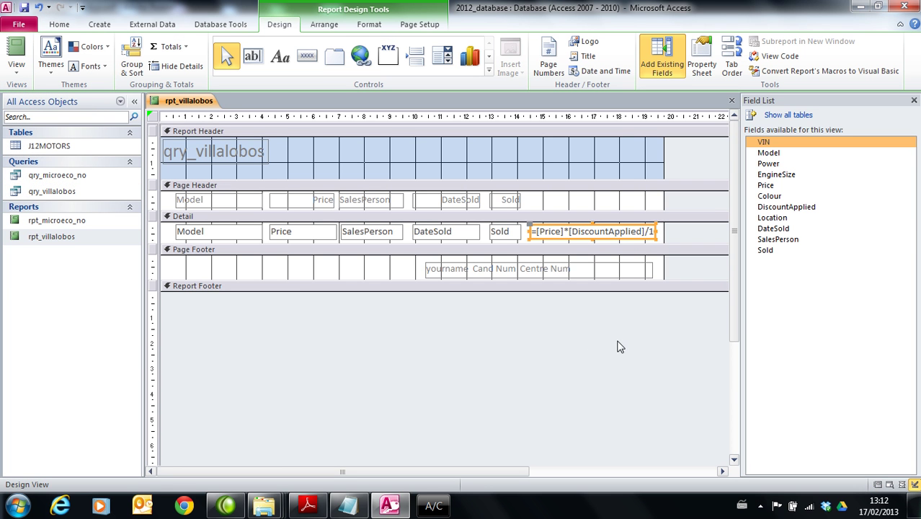
left_click(649, 232)
left_click(577, 232)
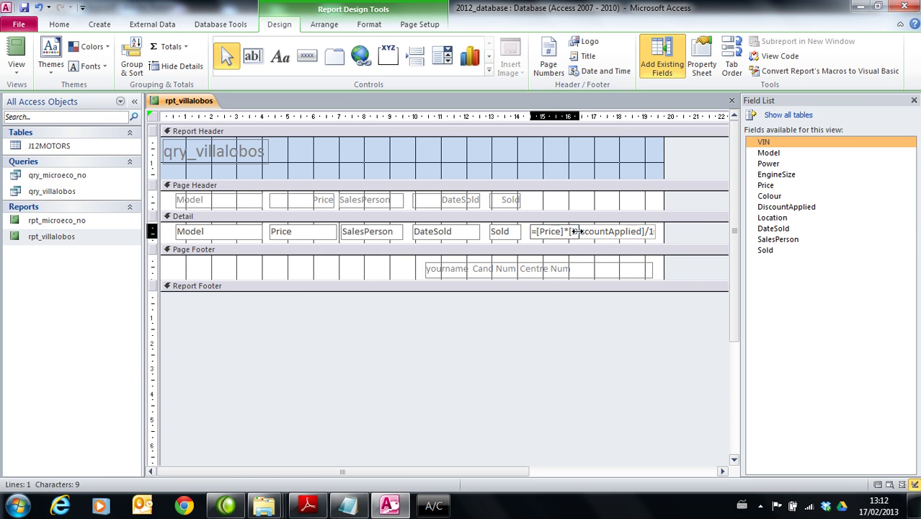
left_click_drag(578, 231, 580, 231)
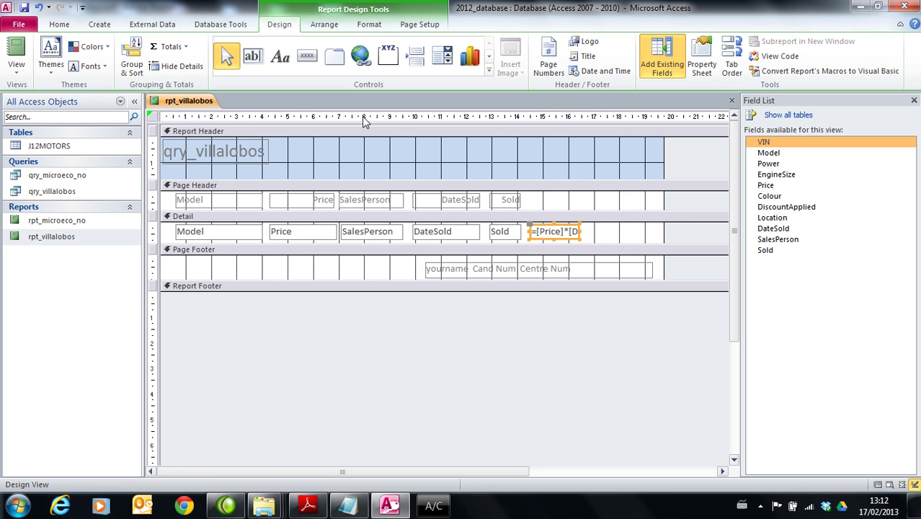
Add a label reading Discount in the Page Header above the discount expression, level with the Sold heading.
left_click(280, 56)
left_click_drag(528, 197, 582, 209)
type("Discount")
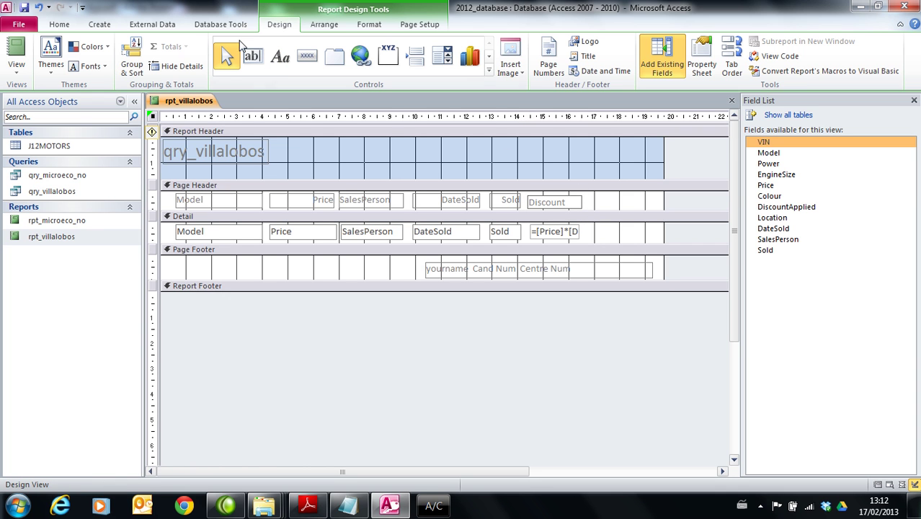
left_click(528, 200)
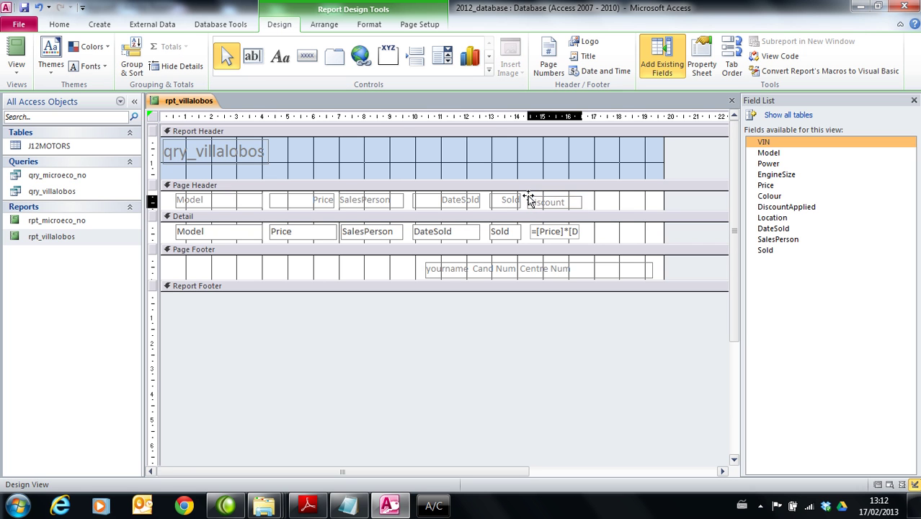
left_click(540, 237)
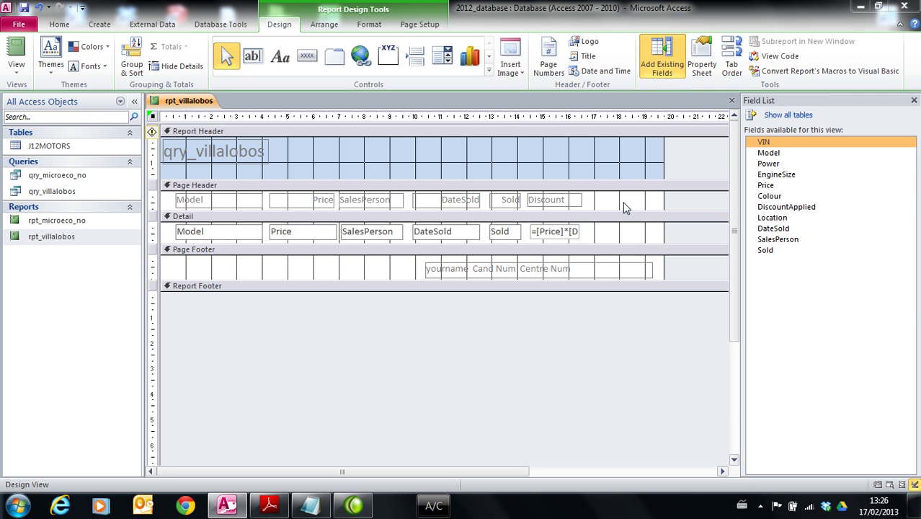
Check question 46's SalePrice requirement, then place an unlabelled text box about 2.5 cm wide beside the discount expression in the Detail section.
left_click(274, 513)
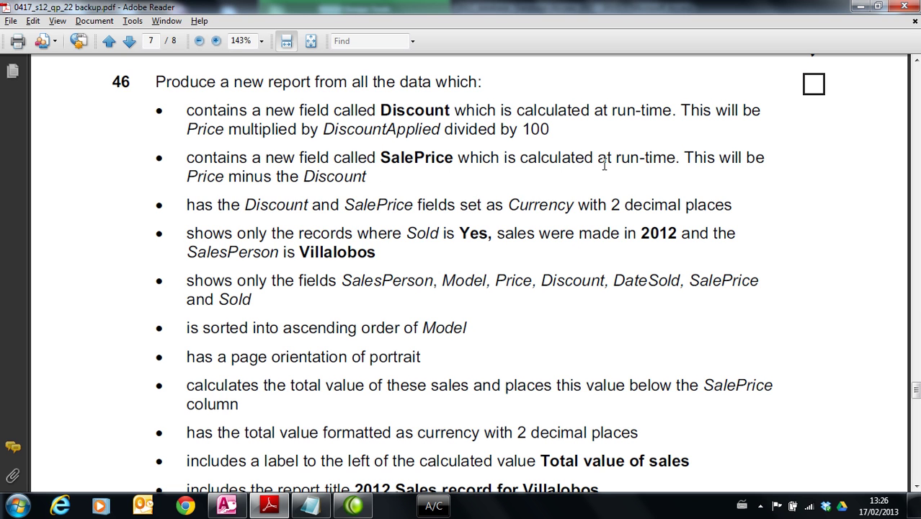
left_click(860, 6)
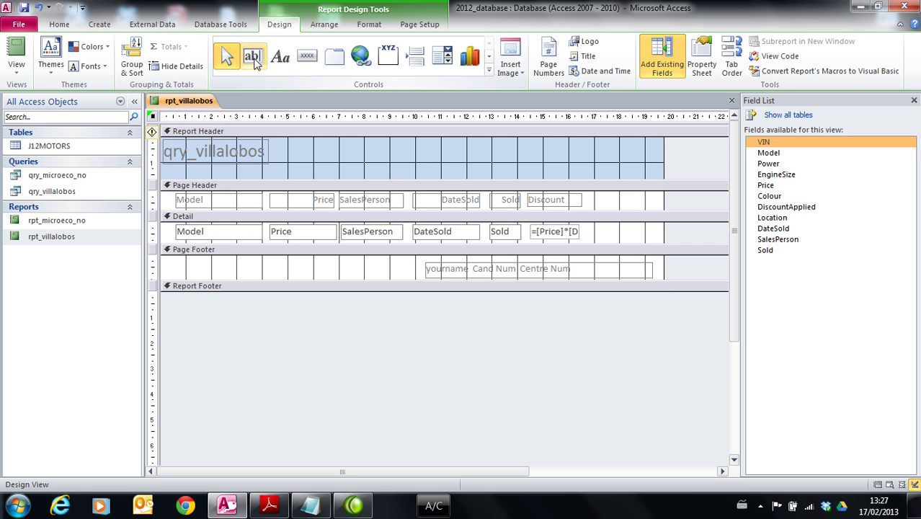
left_click(253, 58)
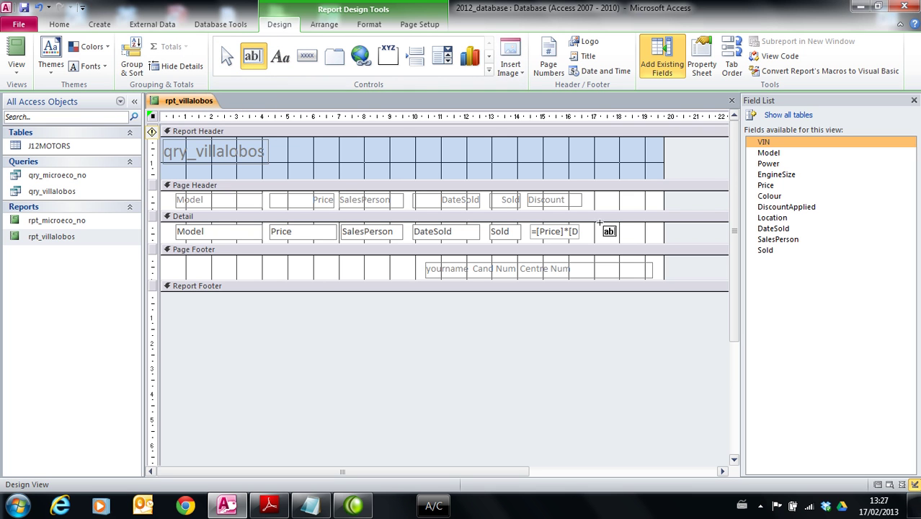
left_click_drag(588, 227, 654, 241)
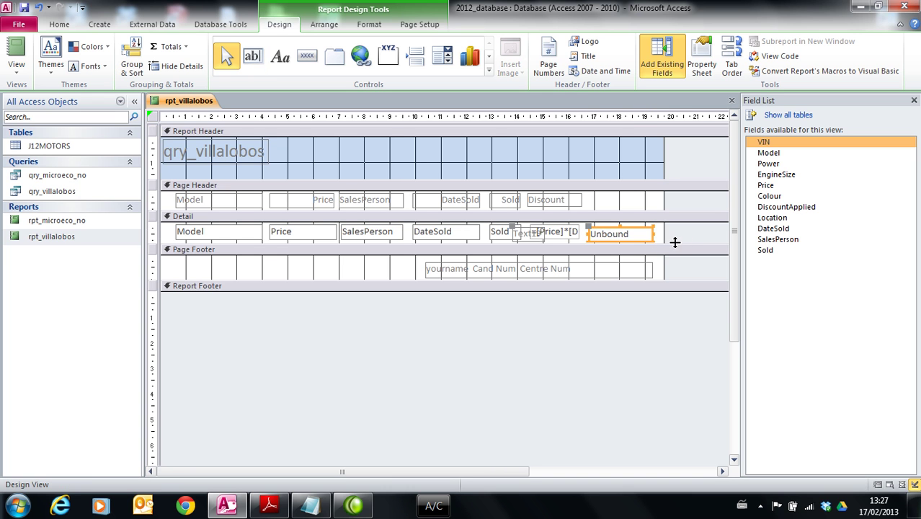
left_click(513, 227)
left_click(534, 233)
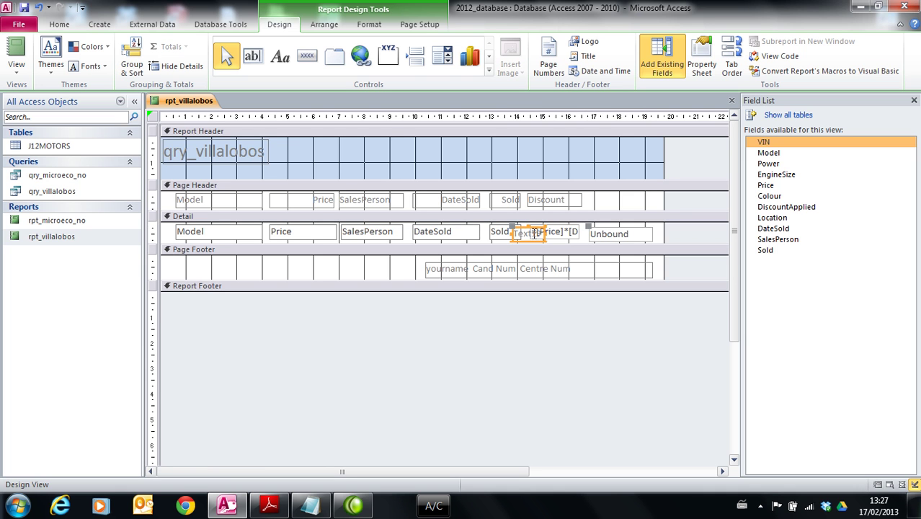
key("Delete")
left_click(596, 230)
left_click_drag(593, 228, 585, 227)
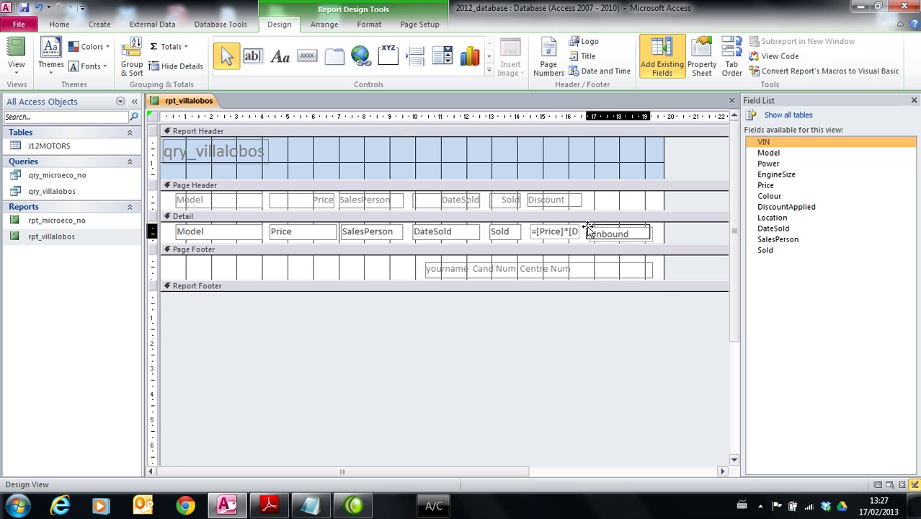
Check question 46's SalePrice formula in the exam paper and begin the new text box's expression with =[Price]-.
left_click(626, 231)
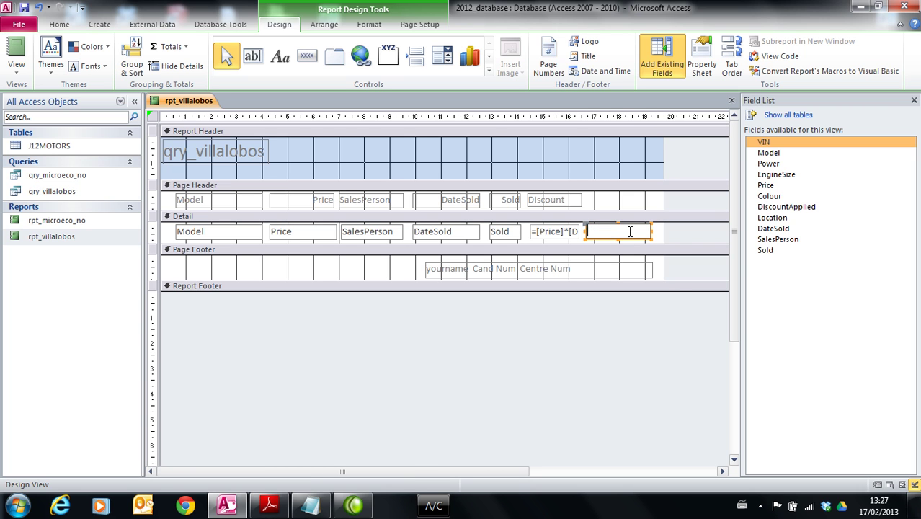
type("=")
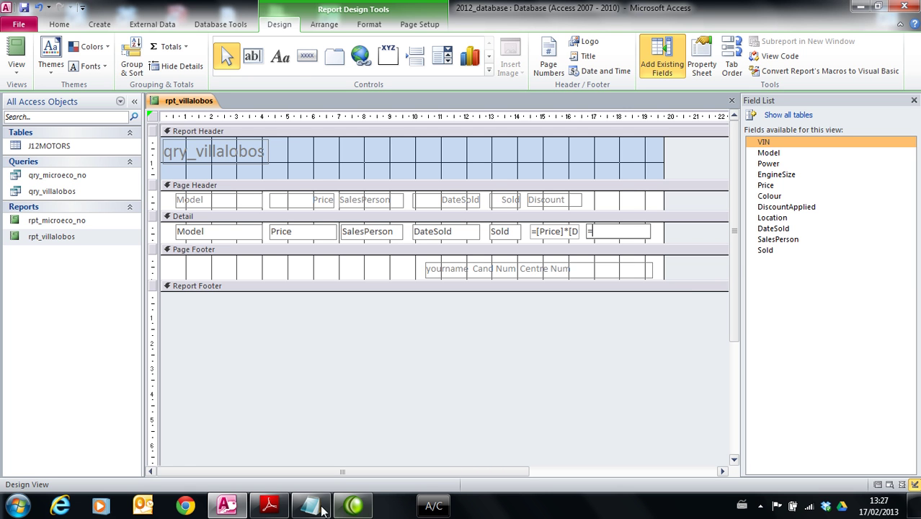
left_click(268, 506)
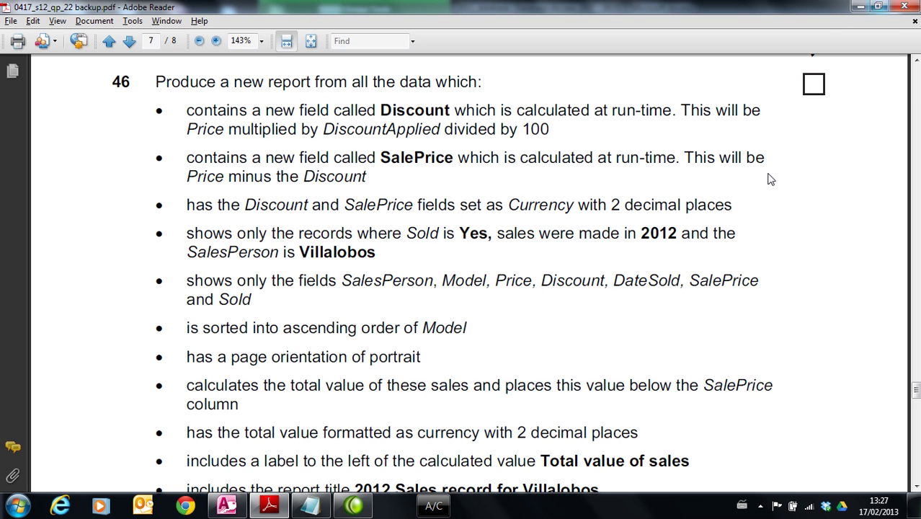
key("alt+Tab")
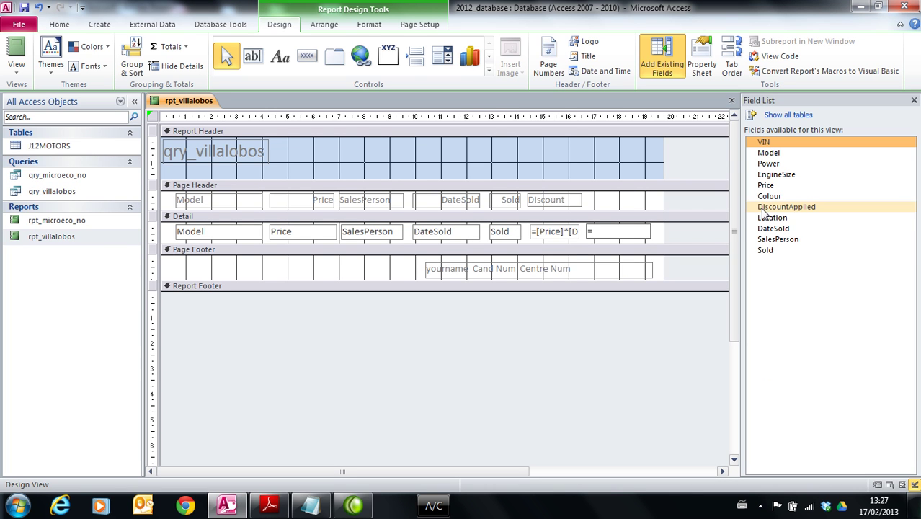
type("[Price]-")
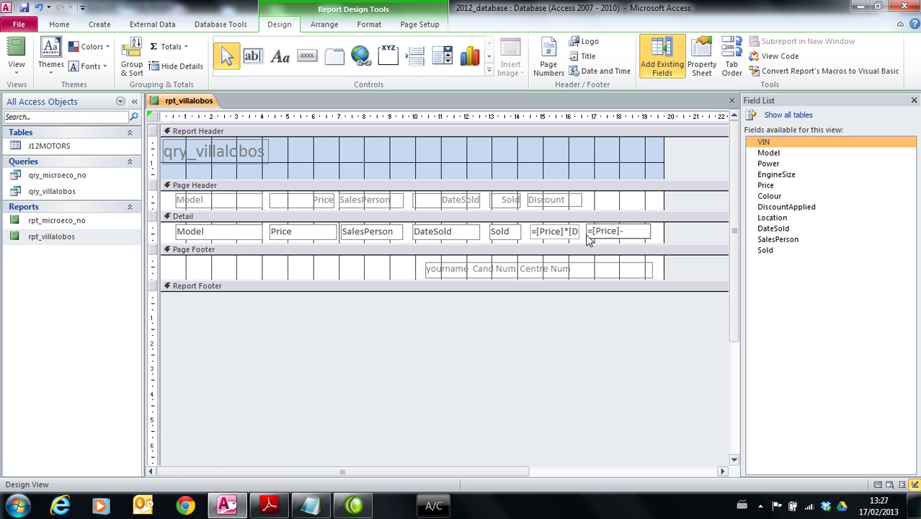
left_click(539, 239)
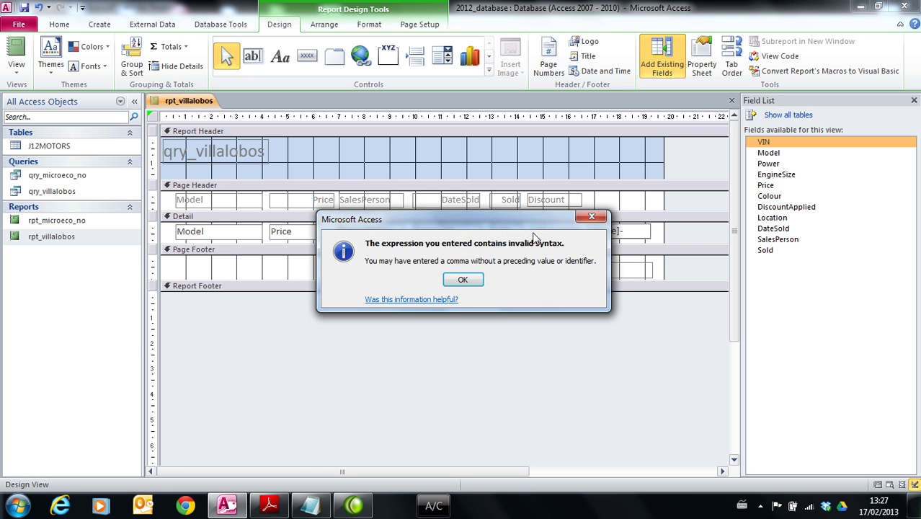
left_click(588, 218)
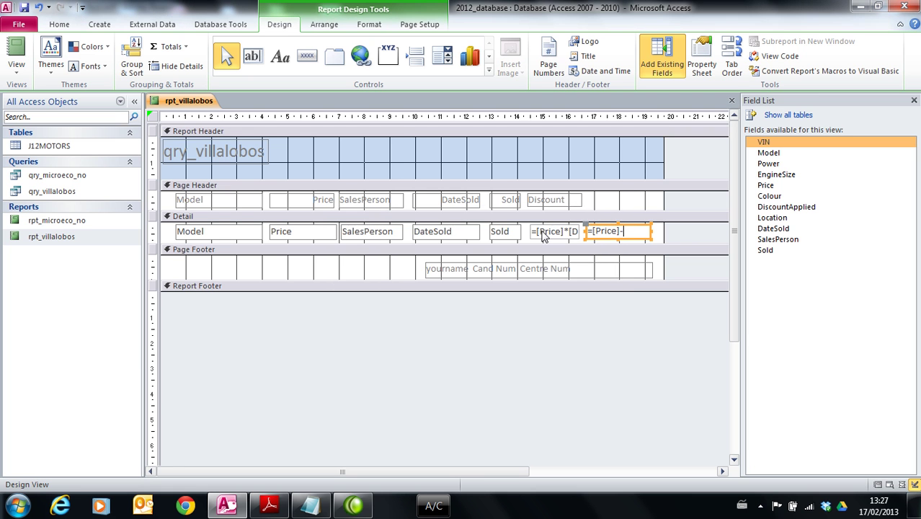
left_click(593, 219)
Switch to Notepad and copy the whole discount expression, including its equals sign.
mouse_move(312, 514)
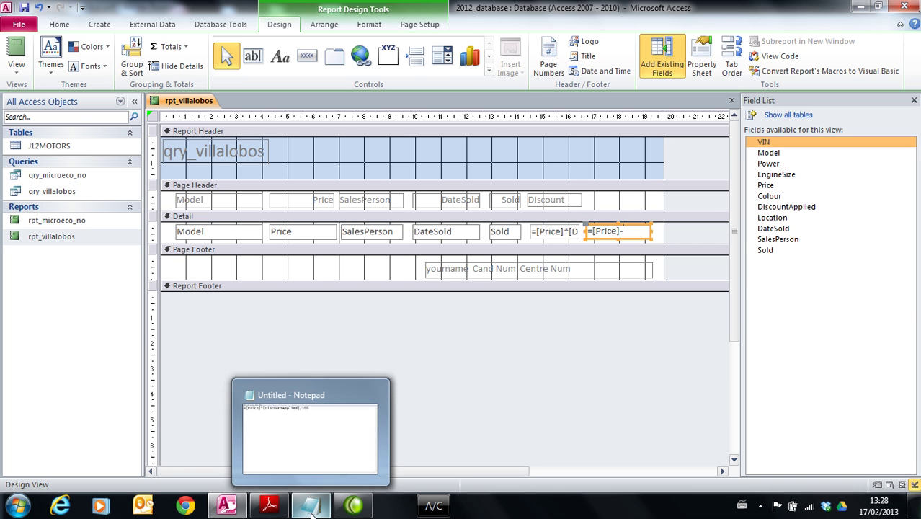
left_click(311, 506)
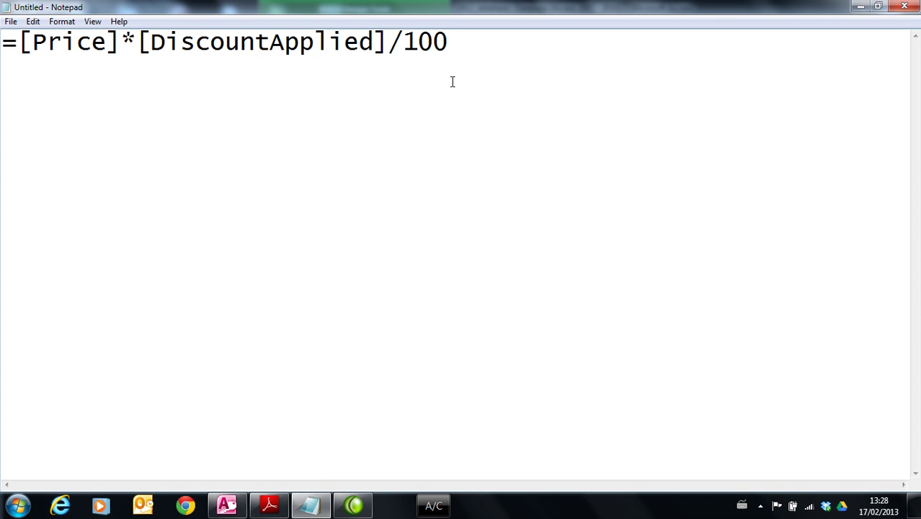
left_click_drag(456, 41, 2, 21)
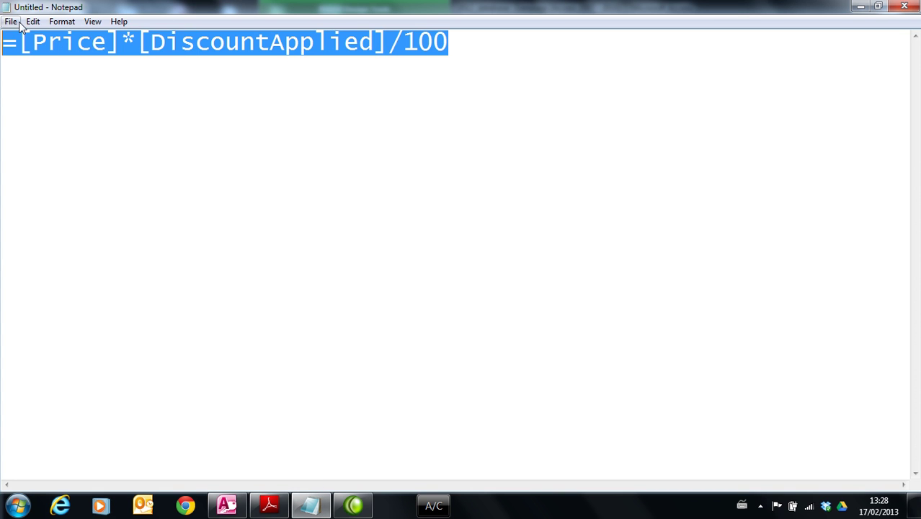
right_click(1, 41)
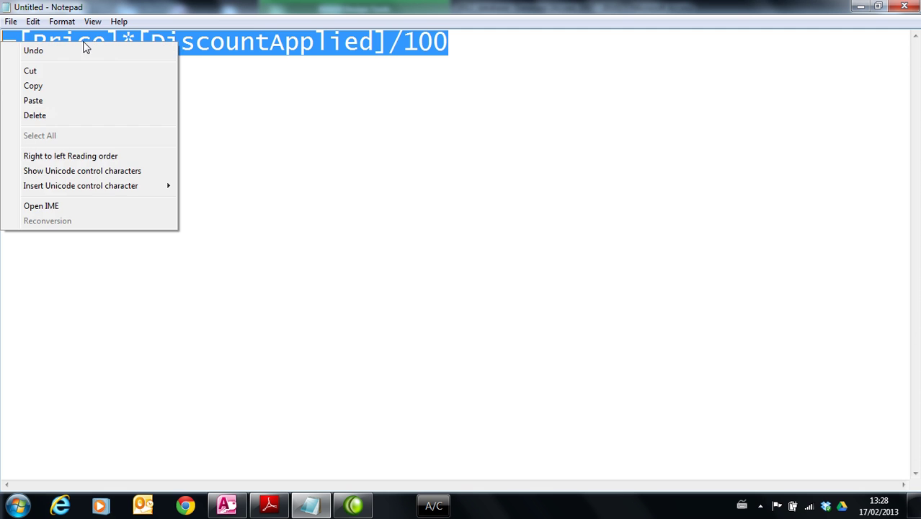
left_click(62, 87)
left_click(857, 10)
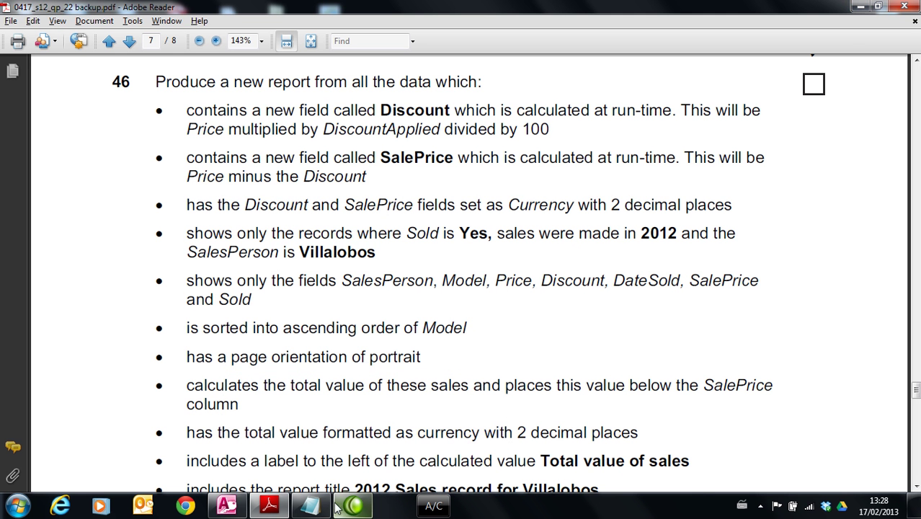
Copy [Price]*[DiscountApplied]/100 from Notepad and complete the report text box's expression in Access as =[Price]-([Price]*[DiscountApplied]/100).
left_click(310, 505)
left_click(21, 42)
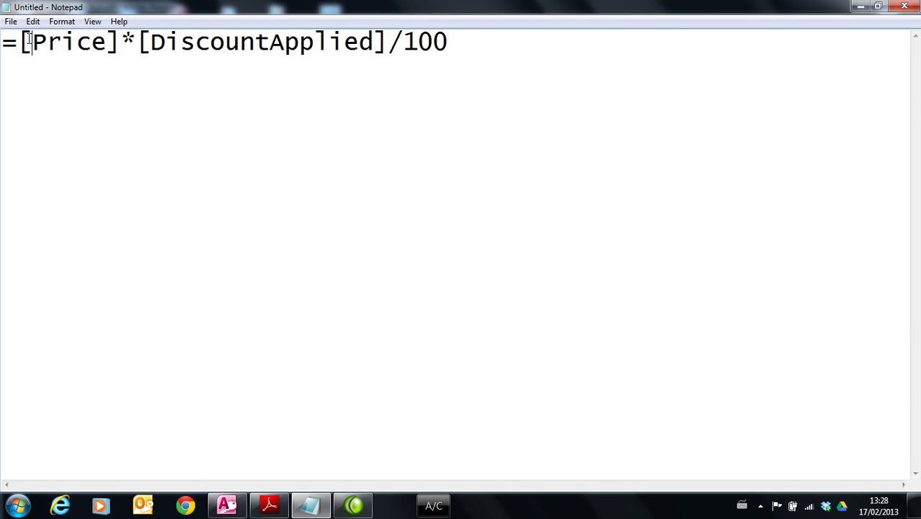
left_click_drag(18, 41, 460, 55)
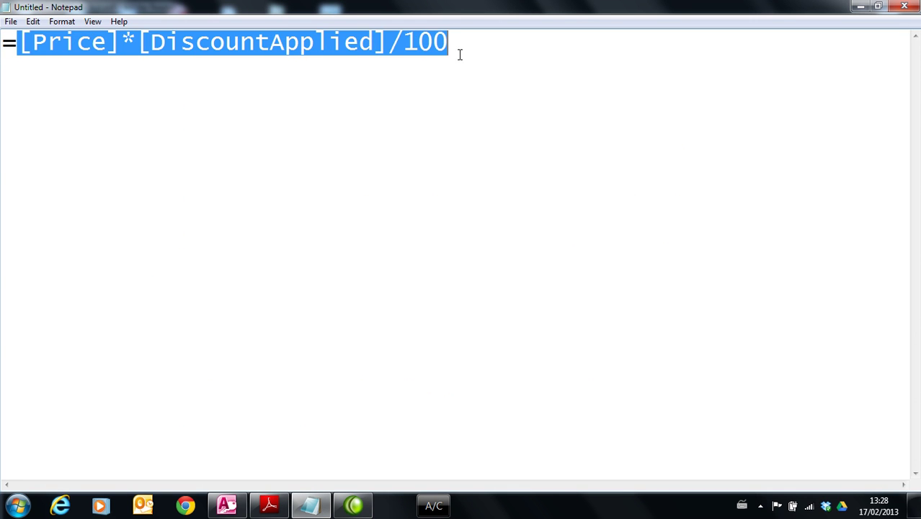
right_click(6, 41)
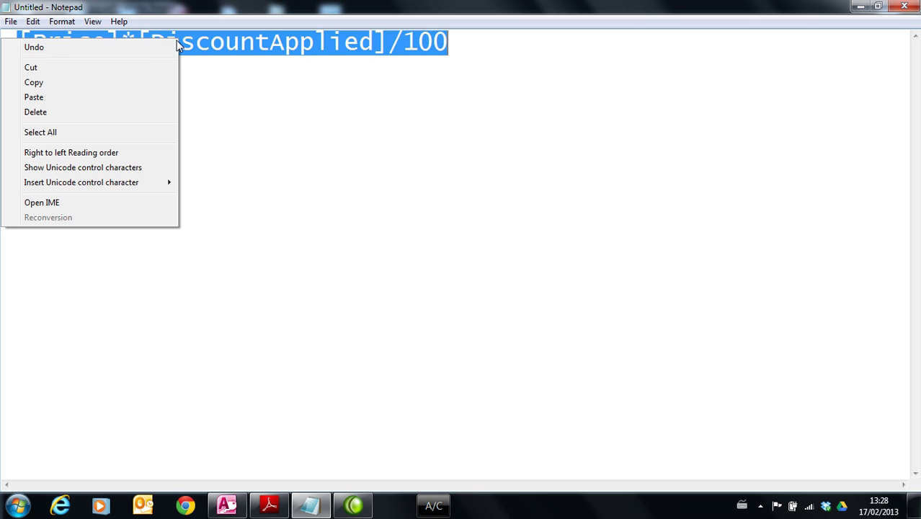
left_click(99, 79)
left_click(858, 9)
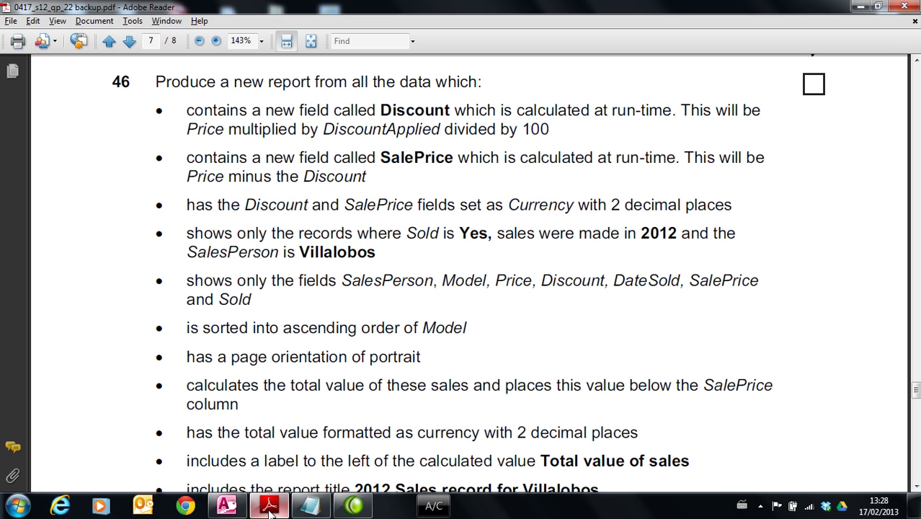
left_click(226, 505)
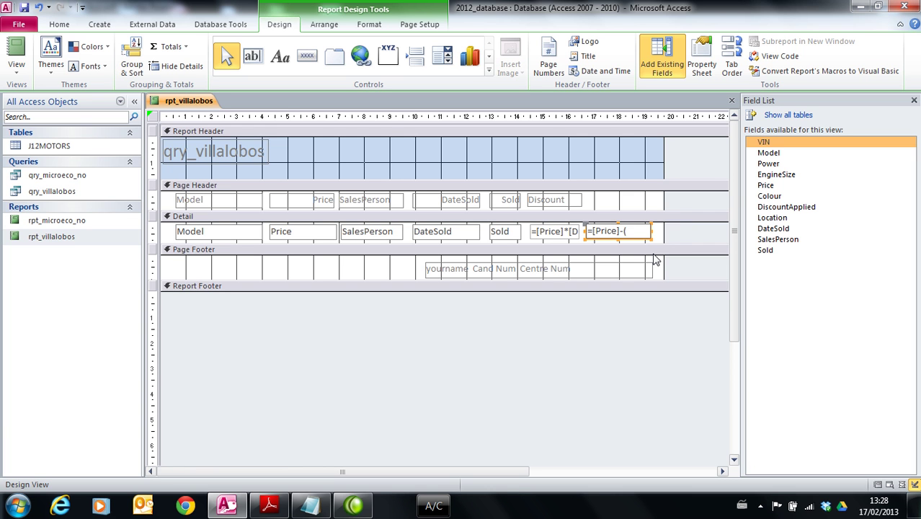
key("ctrl+v")
type(")")
Copy the completed sale price expression, switch to Notepad, and prefix the existing formula with Discount, leaving a blank line below it.
left_click_drag(647, 231, 567, 228)
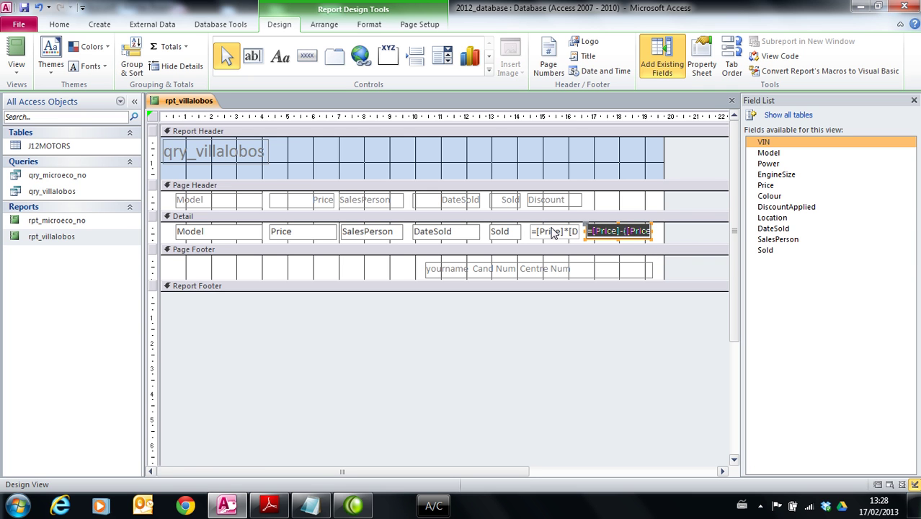
left_click(310, 505)
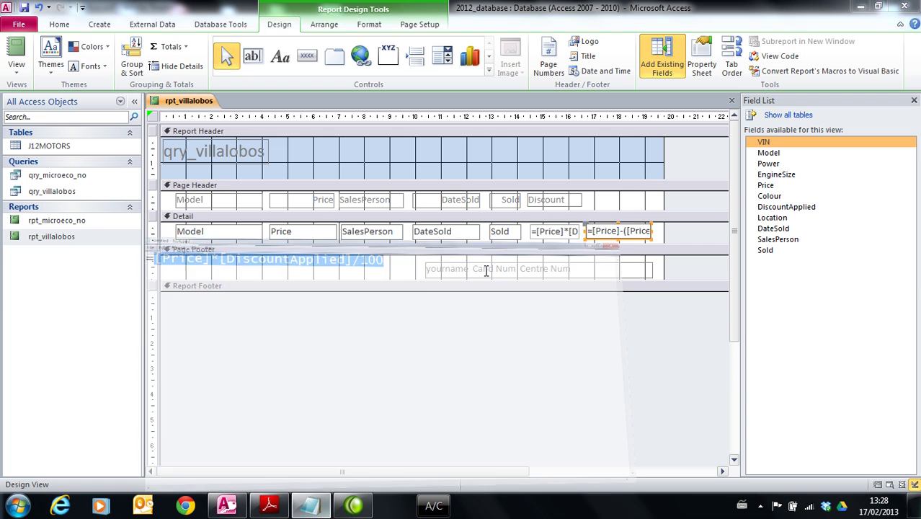
left_click(484, 42)
key("Return")
key("Return")
left_click(492, 42)
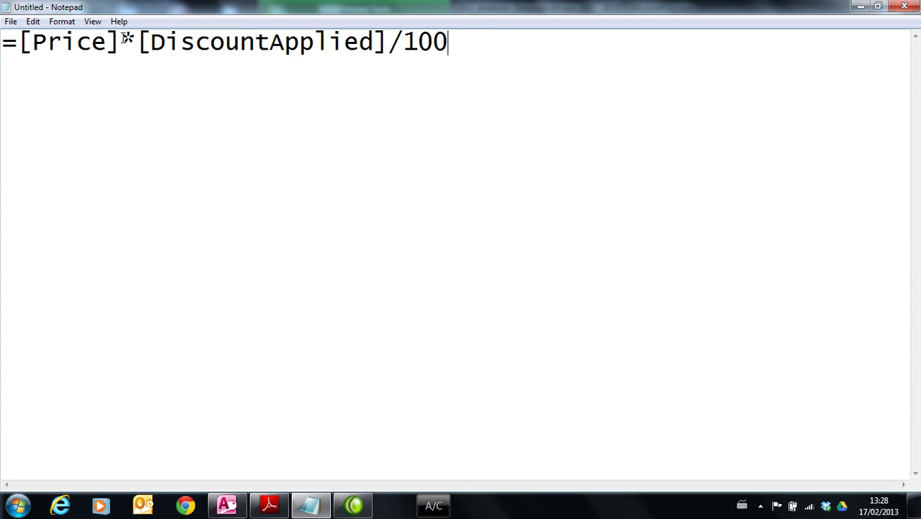
left_click(5, 44)
type("Discount")
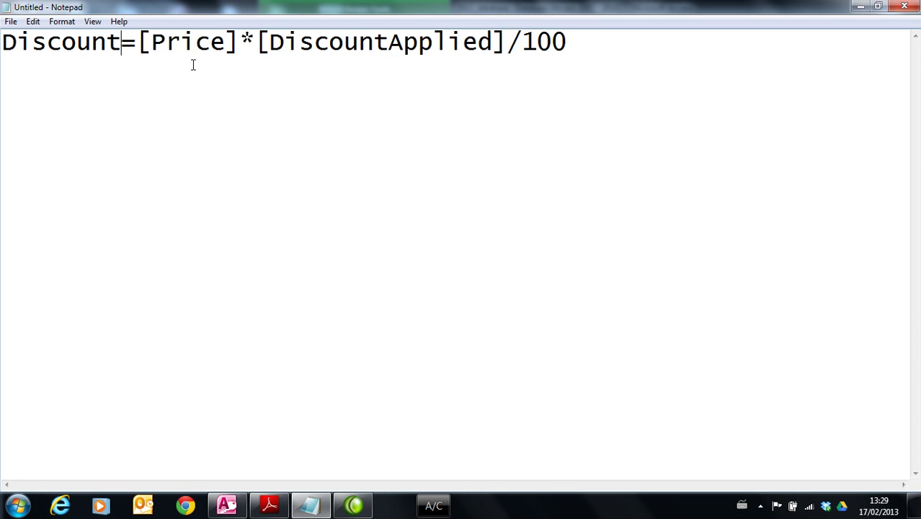
left_click(648, 42)
key("Return")
key("Return")
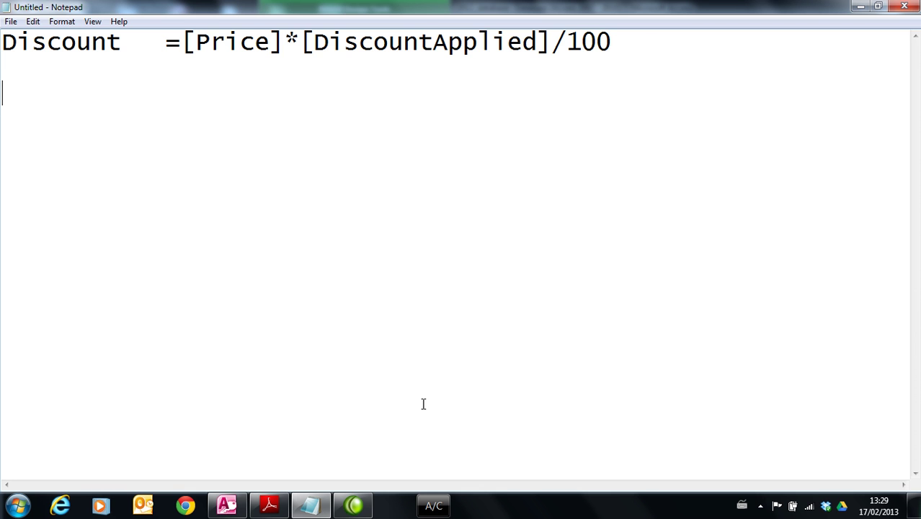
Check the field name in question 46 and add the Notepad line SalePrice =[Price]-([Price]*[DiscountApplied]/100).
left_click(269, 505)
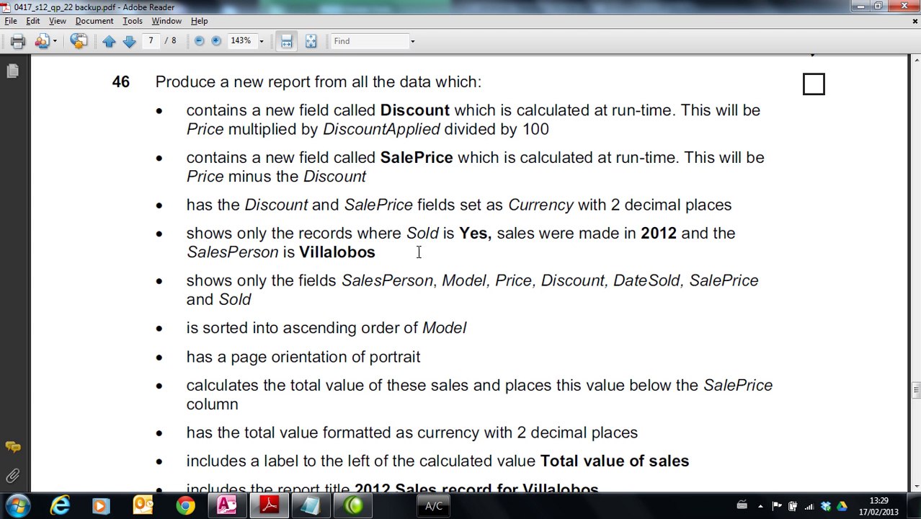
key("alt+Tab")
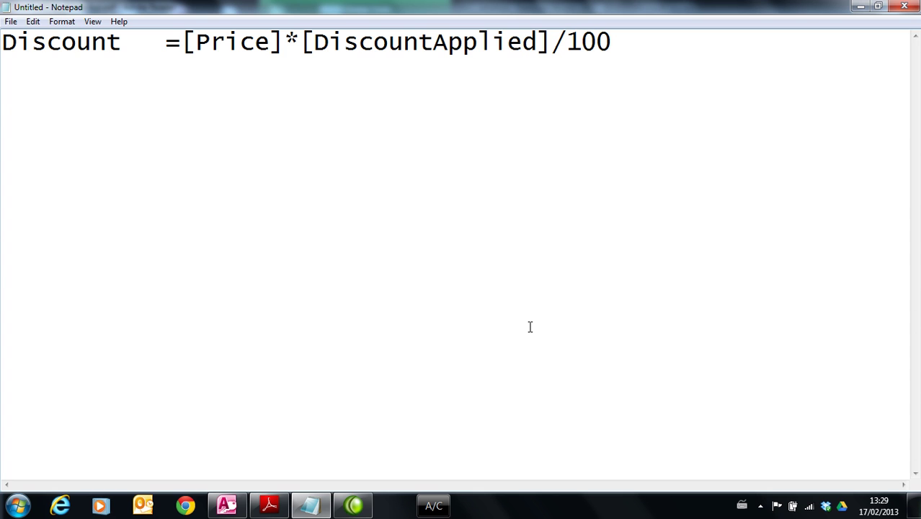
type("Sale")
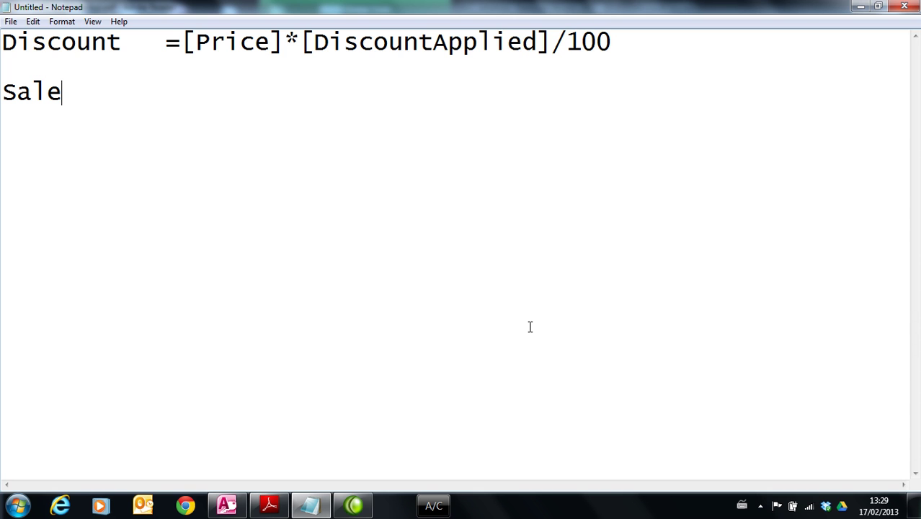
type("Price")
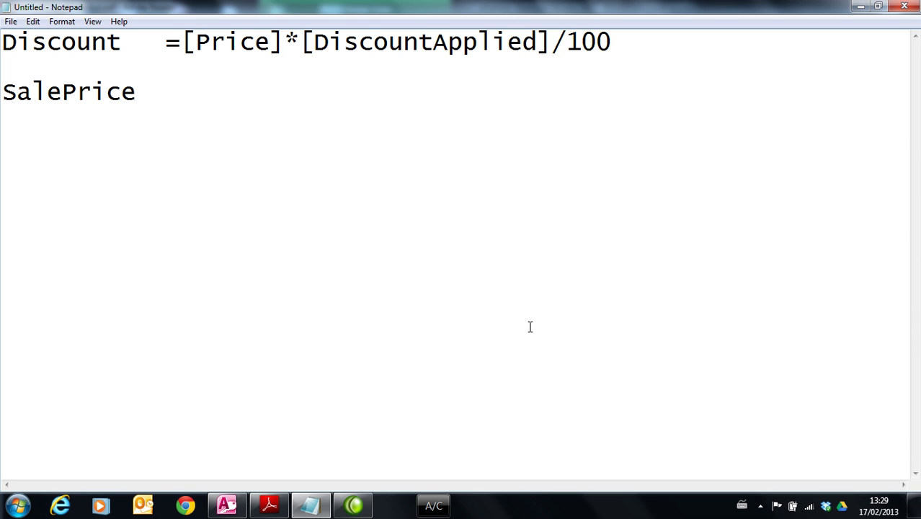
key("ctrl+v")
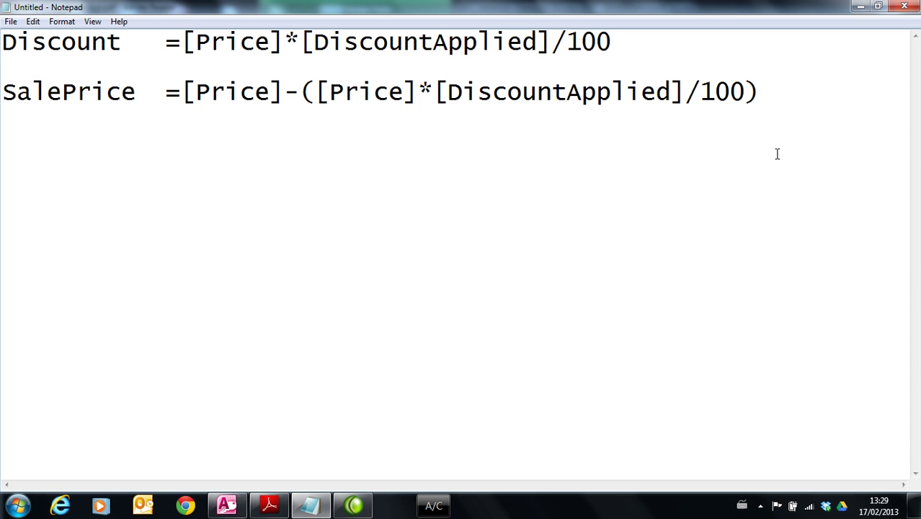
Switch to Access and display the report in Report View to check the calculated sale prices.
left_click(227, 505)
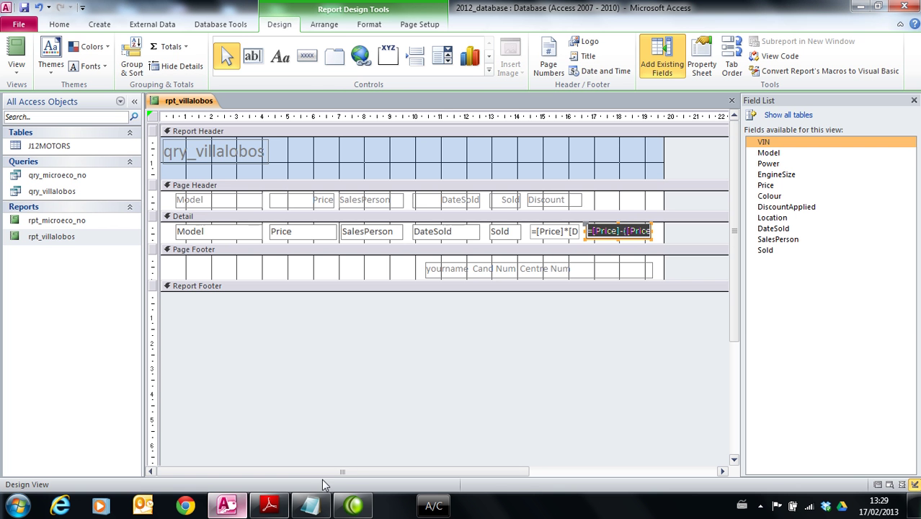
left_click(16, 66)
left_click(33, 94)
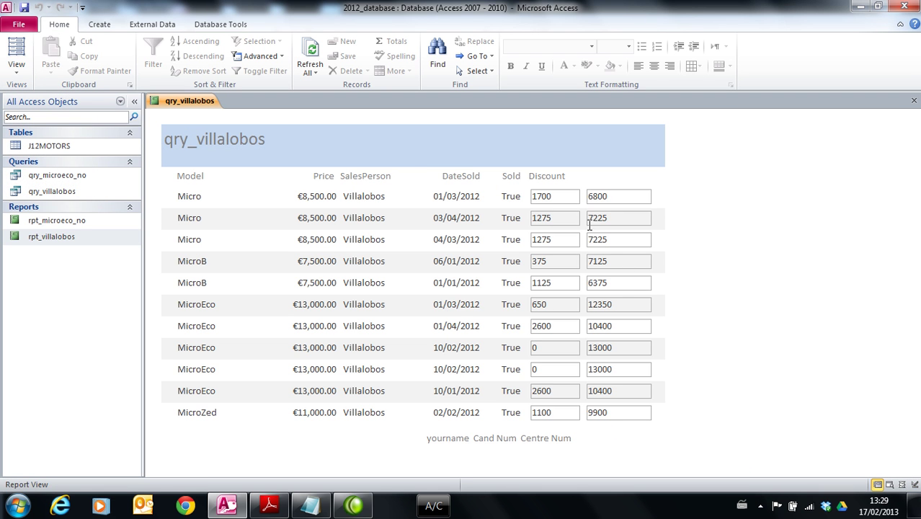
Return to Design View and add a SalePrice label about 2.6 cm wide in the Page Header, level with the Discount heading.
left_click(22, 72)
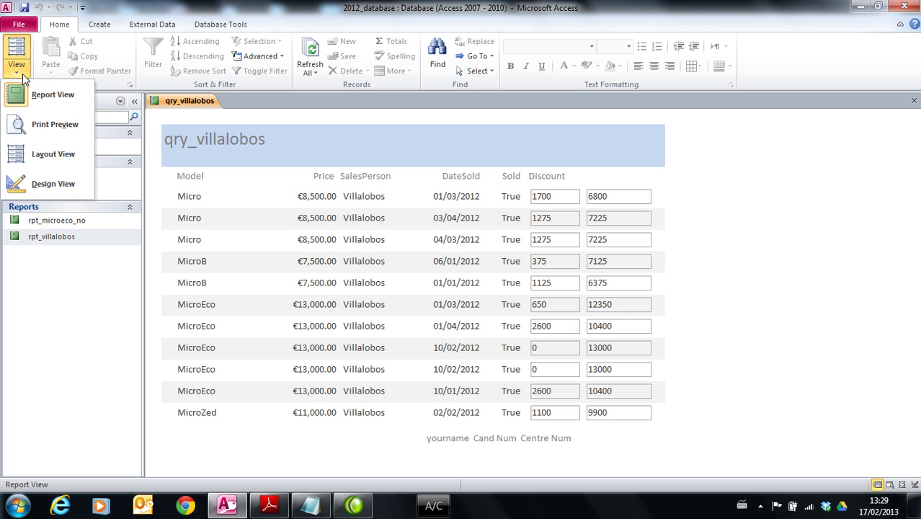
left_click(43, 182)
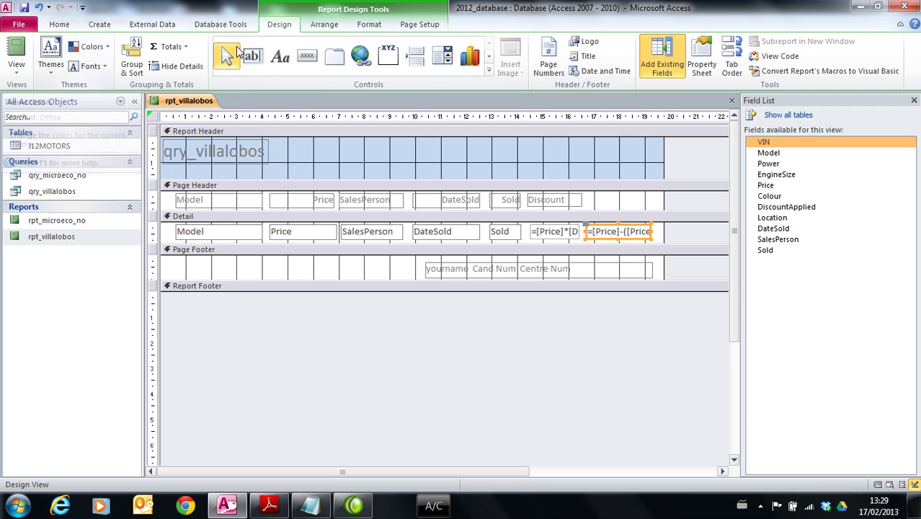
left_click(281, 57)
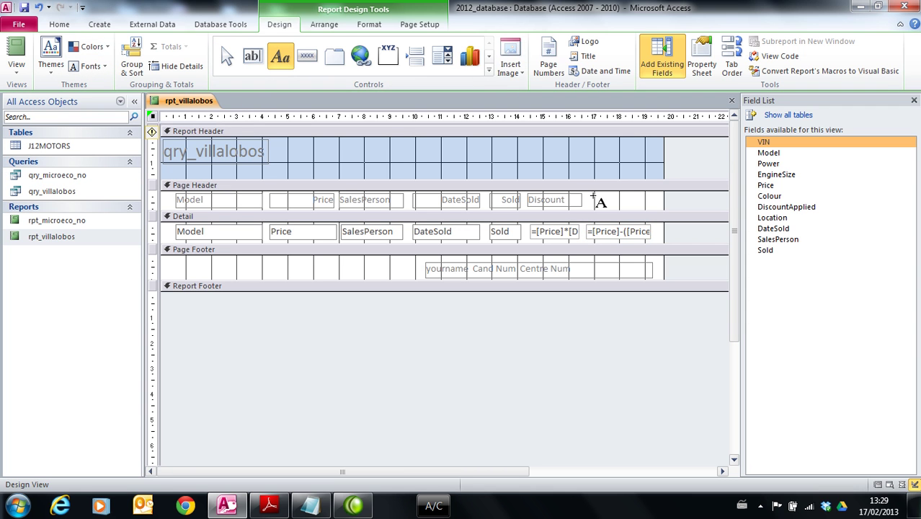
left_click_drag(592, 196, 658, 209)
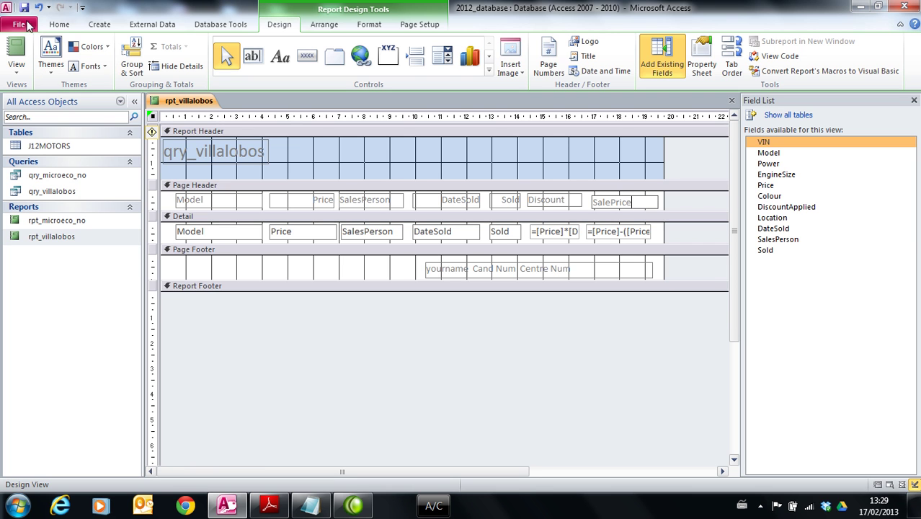
left_click(402, 279)
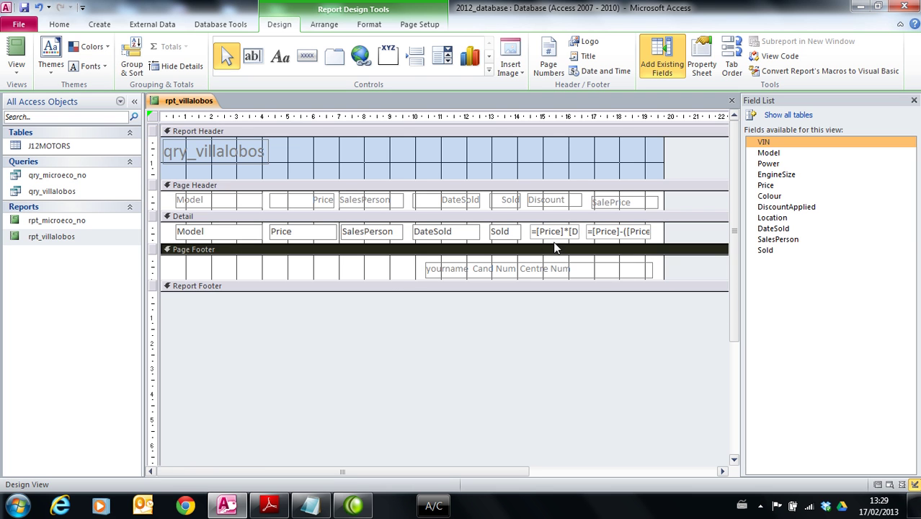
left_click(604, 203)
left_click_drag(591, 200, 588, 199)
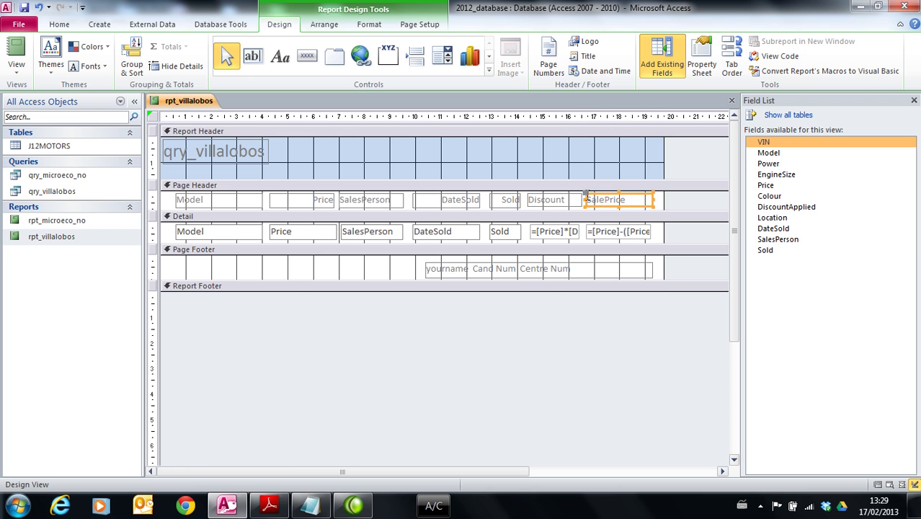
Save the report with its new SalePrice heading and display it in Report View.
left_click(23, 9)
left_click(16, 64)
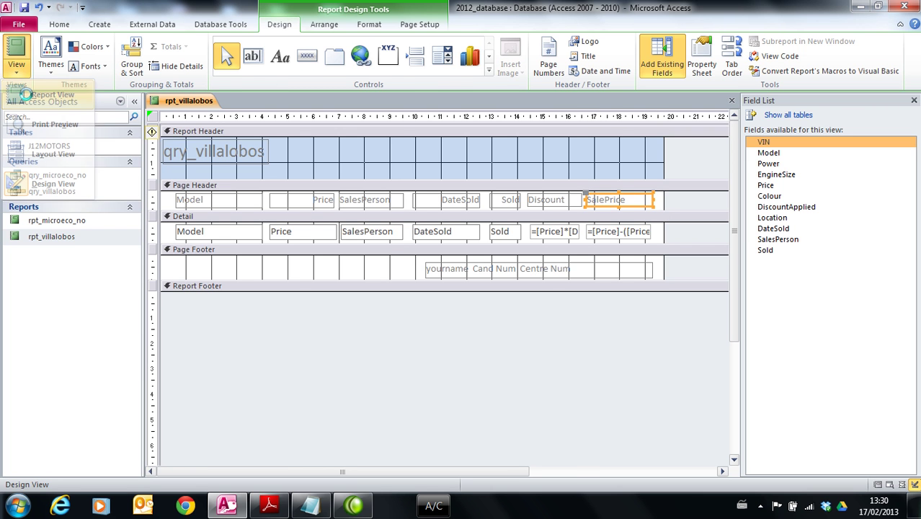
left_click(27, 96)
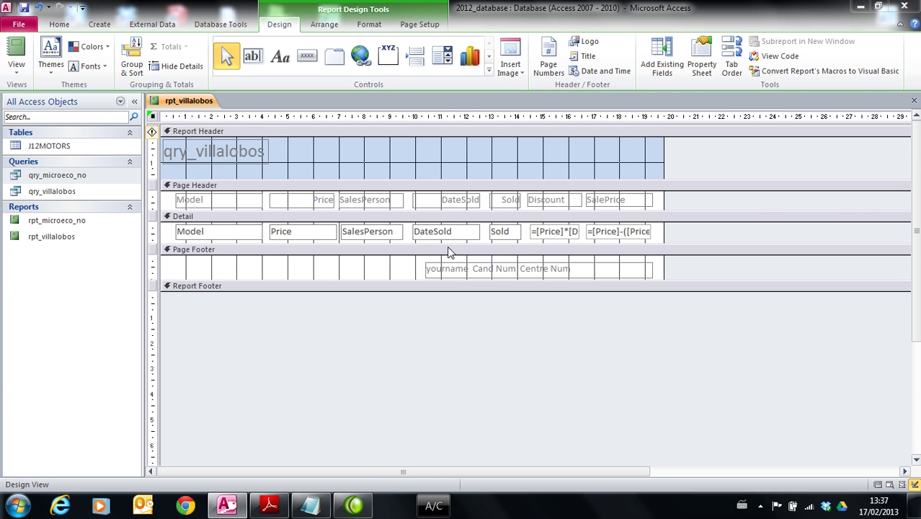
Switch to Adobe Reader, review question 46's layout, title and candidate detail requirements, and return to the report design in Access.
left_click(269, 505)
scroll(519, 316, "up", 2)
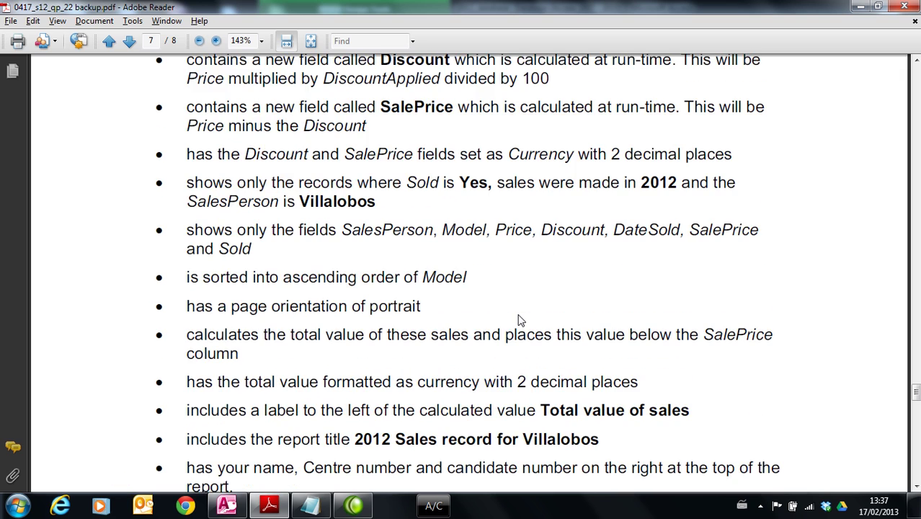
scroll(519, 317, "up", 2)
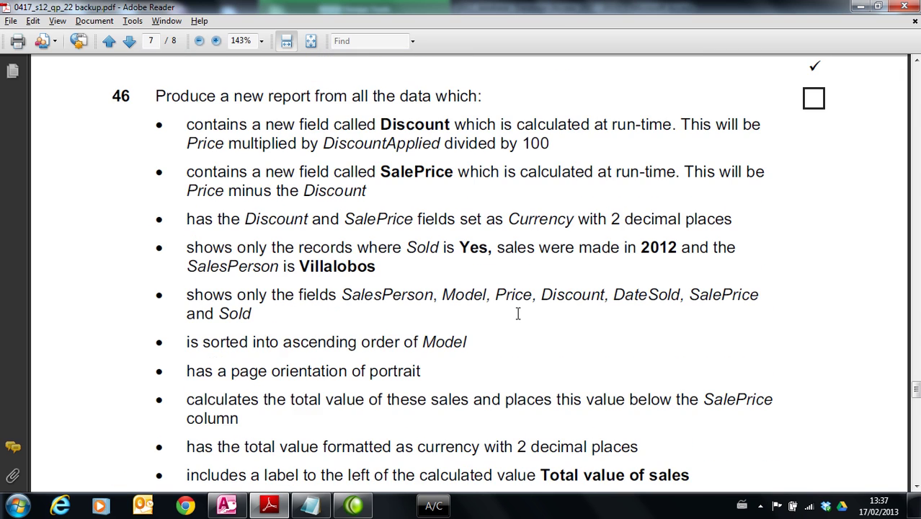
scroll(517, 314, "down", 3)
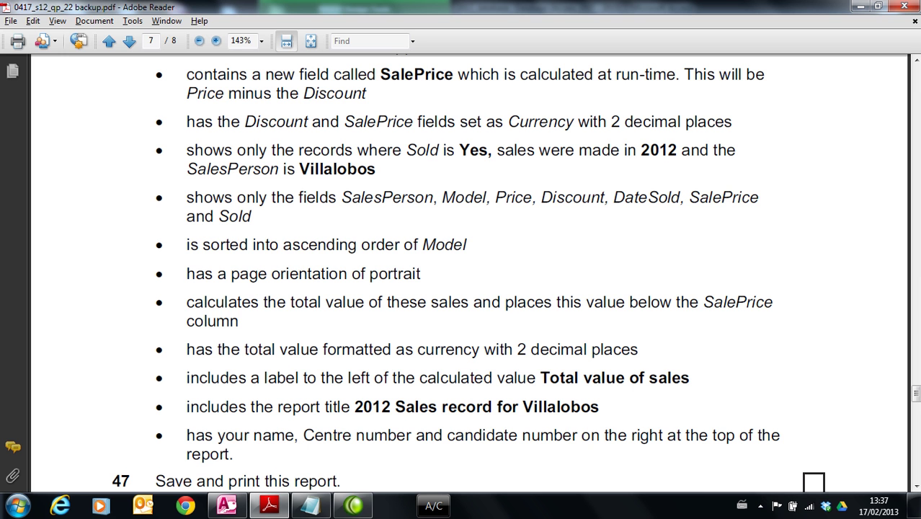
mouse_move(368, 510)
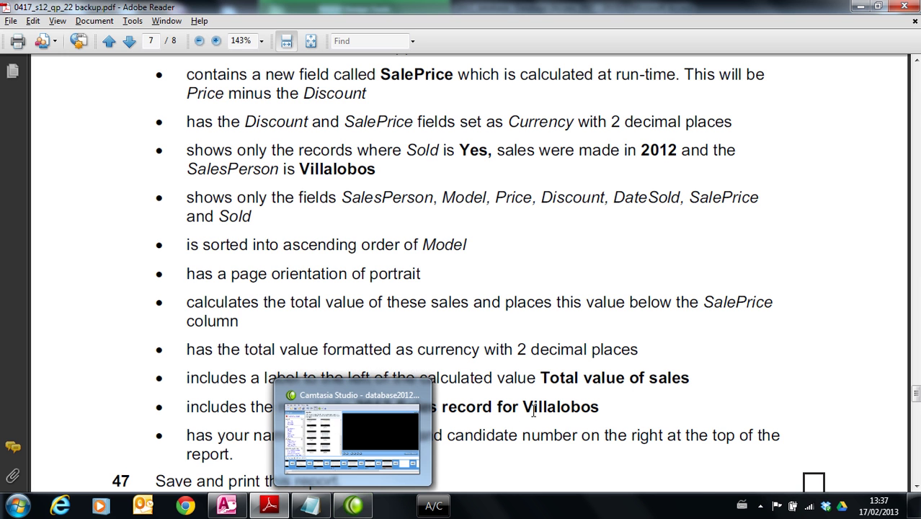
key("alt+Tab")
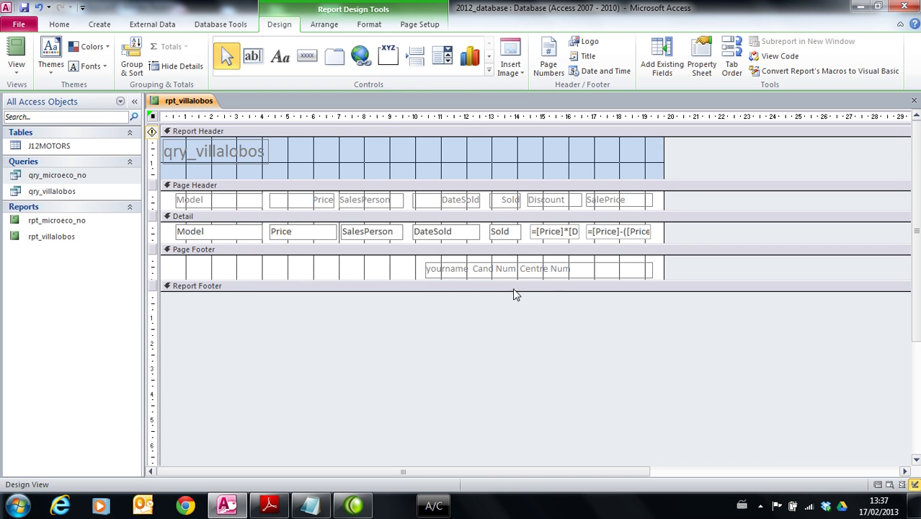
Move the name, candidate number and centre number label from the Page Footer to the right side of the Report Header.
left_click(437, 271)
right_click(423, 264)
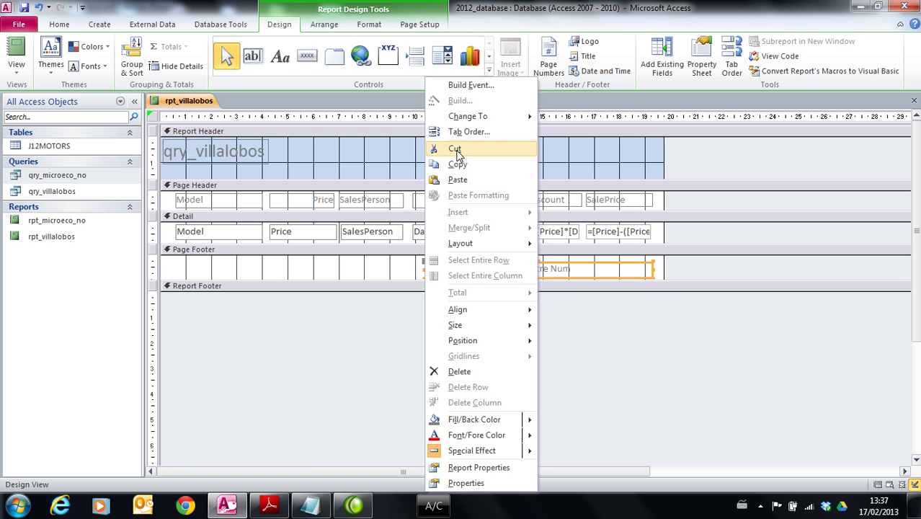
left_click(455, 148)
left_click(455, 155)
right_click(455, 154)
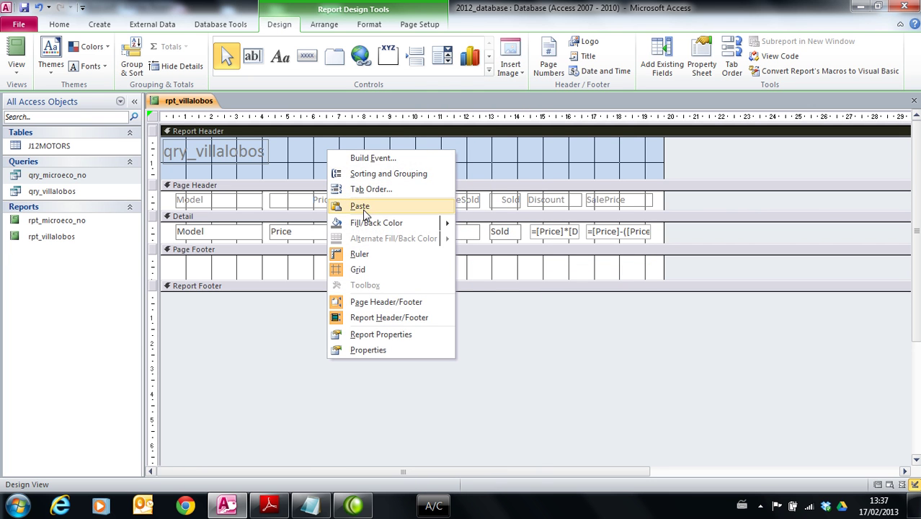
left_click(360, 206)
left_click_drag(165, 141, 421, 148)
Widen the title label, check the wording in question 46, and retitle the report "2012 Sales Report for" followed by the salesperson's surname.
left_click(244, 153)
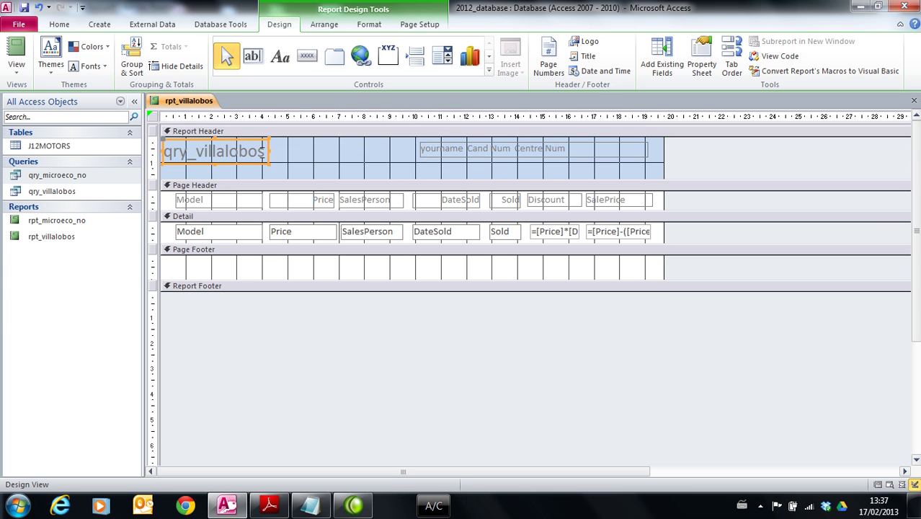
left_click_drag(270, 152, 317, 152)
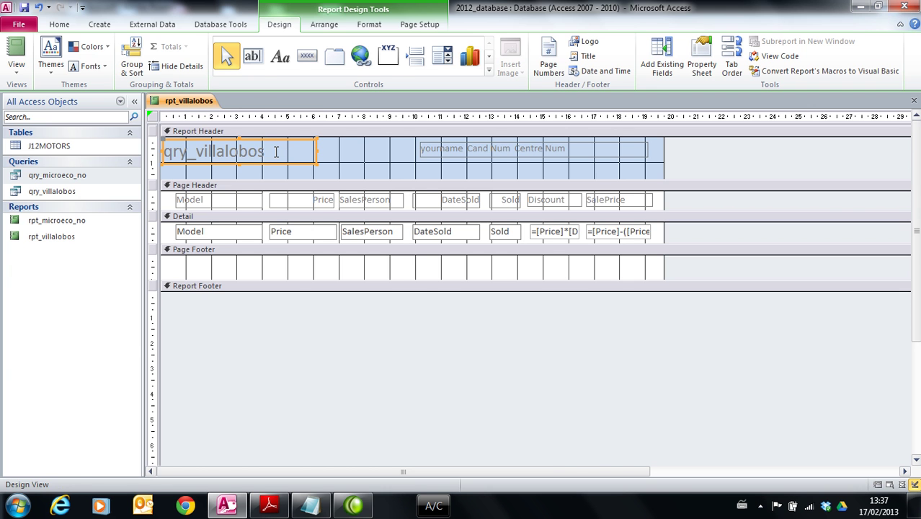
key("alt+Tab")
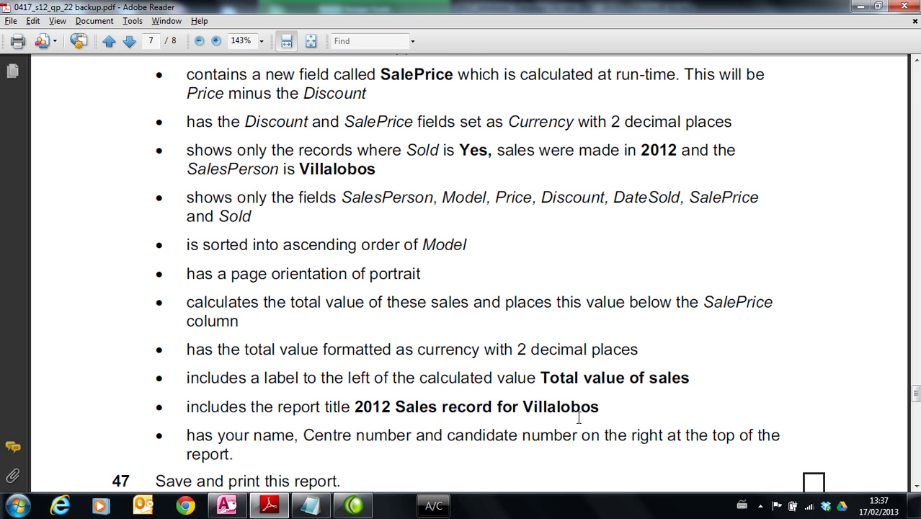
key("alt+Tab")
left_click(275, 151)
left_click_drag(275, 151, 151, 145)
type("2012")
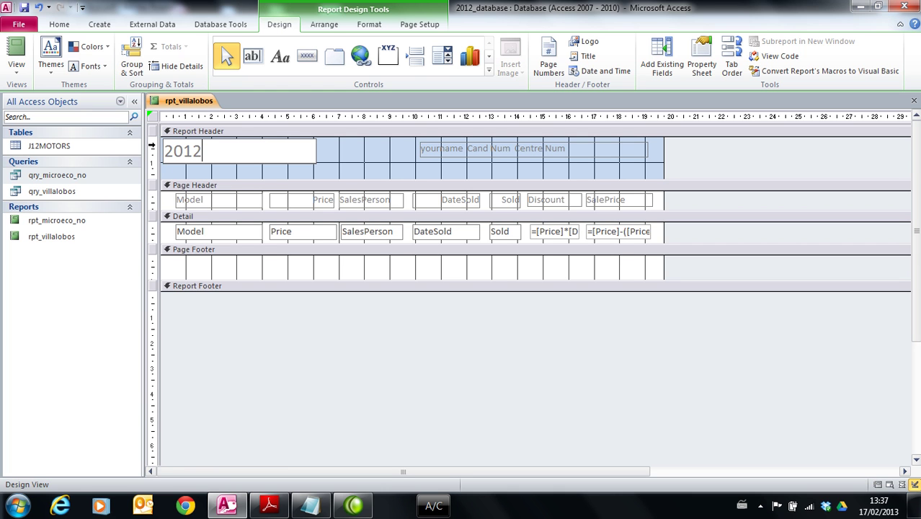
type(" Sales Report ")
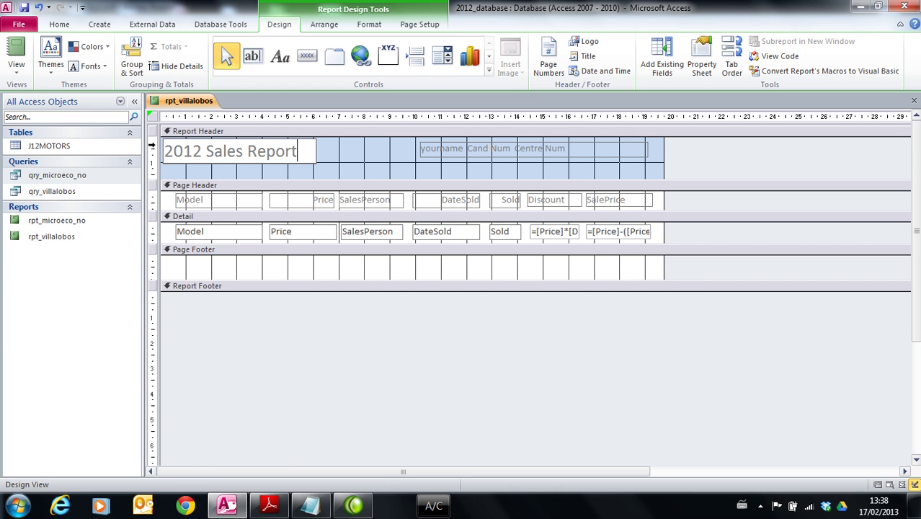
type("for Villalobos")
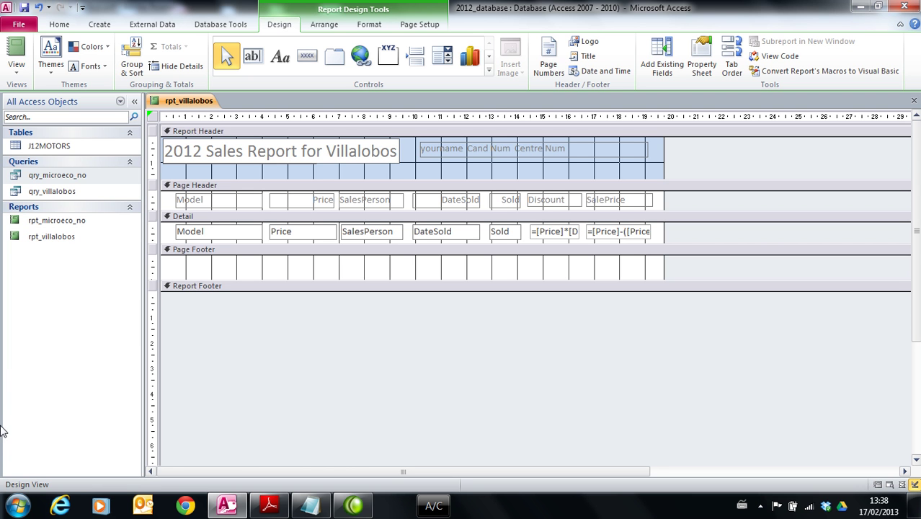
Compare the report title with question 46 in Adobe Reader, return to Access and save the report.
left_click(271, 505)
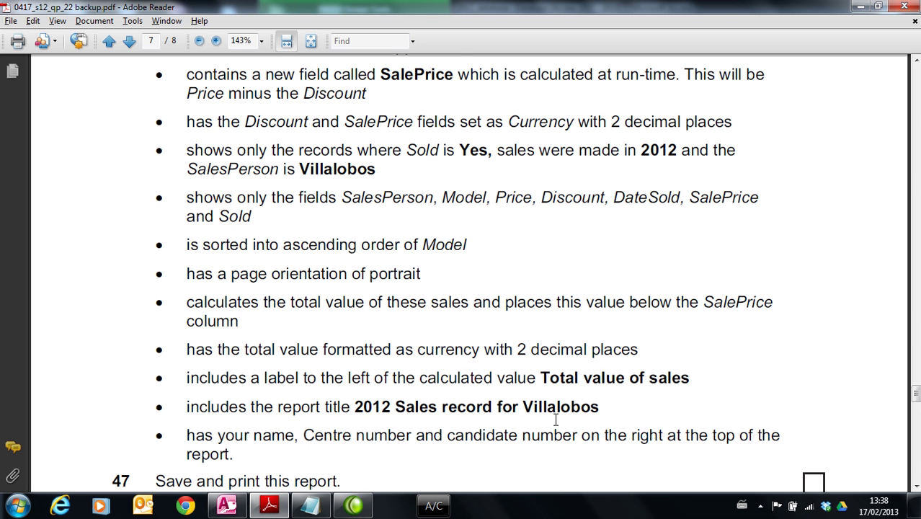
key("alt+Tab")
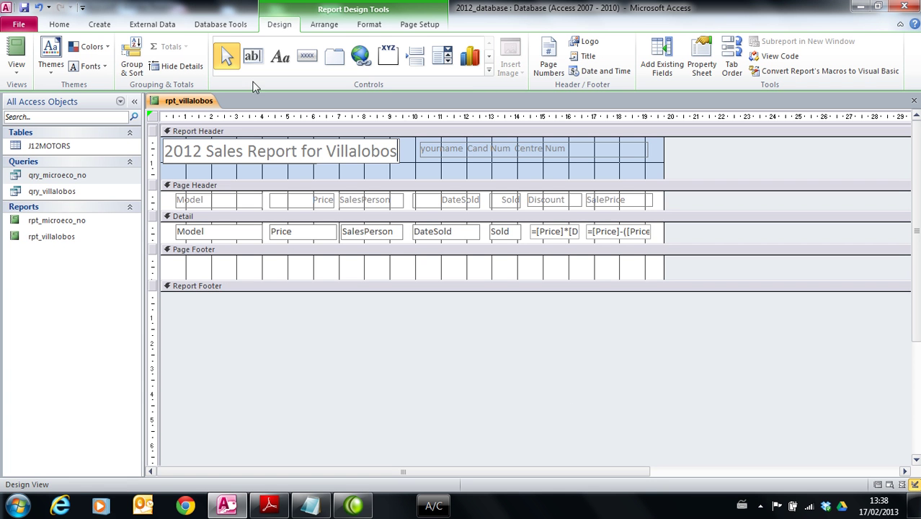
left_click(24, 8)
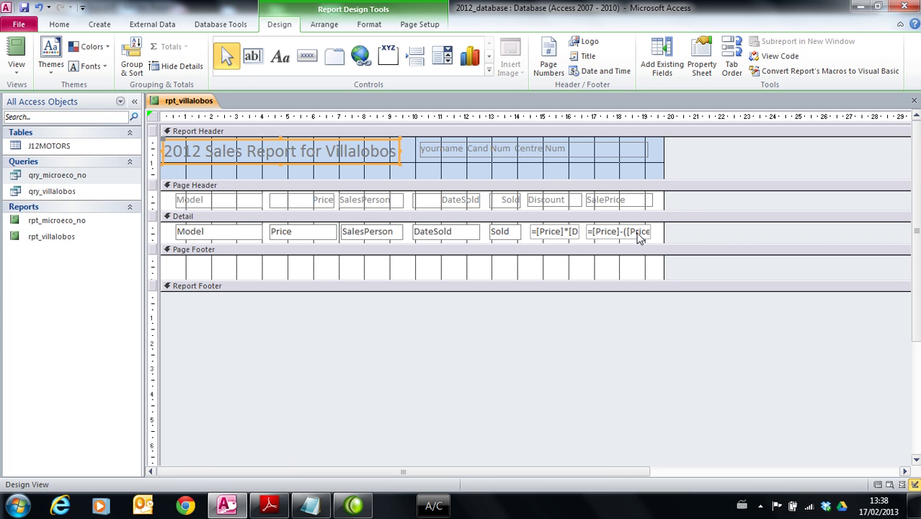
Check question 46 in Adobe Reader for the required format of the Discount and SalePrice fields, and return to Access.
key("alt+Tab")
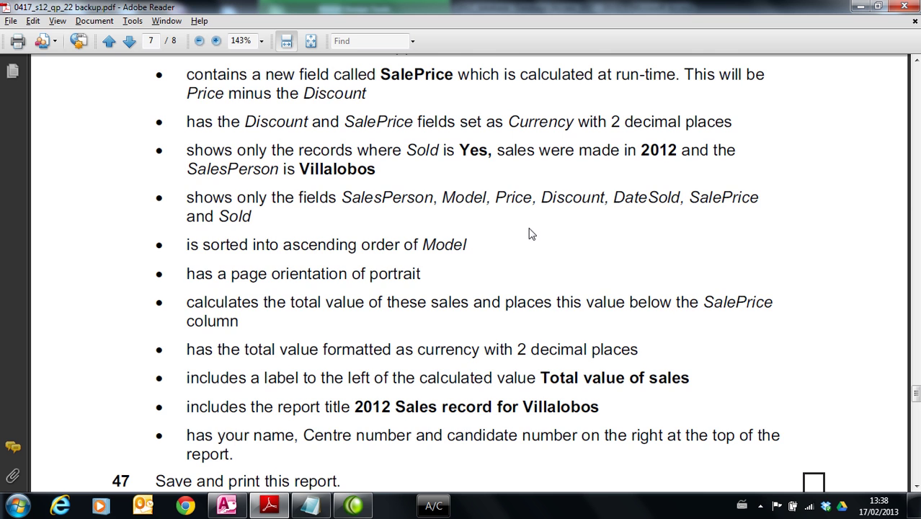
scroll(529, 228, "up", 1)
scroll(529, 227, "up", 1)
scroll(529, 228, "up", 1)
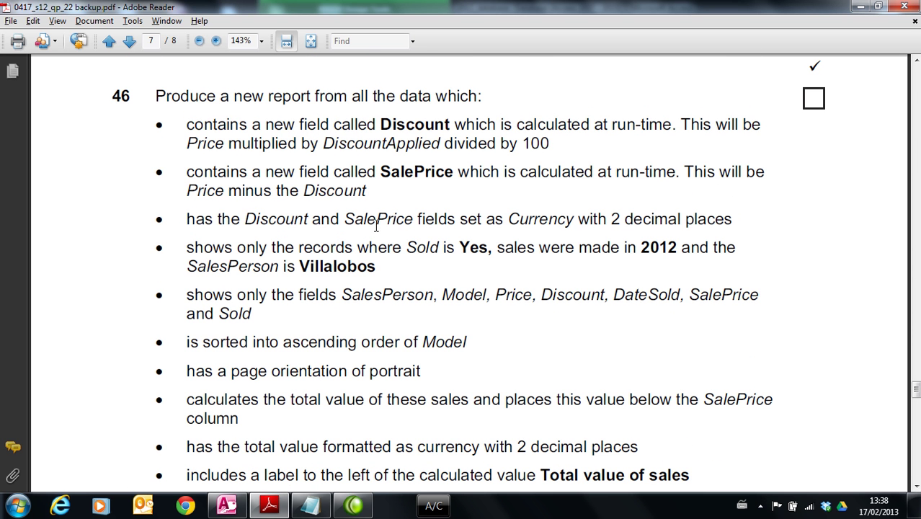
key("alt+Tab")
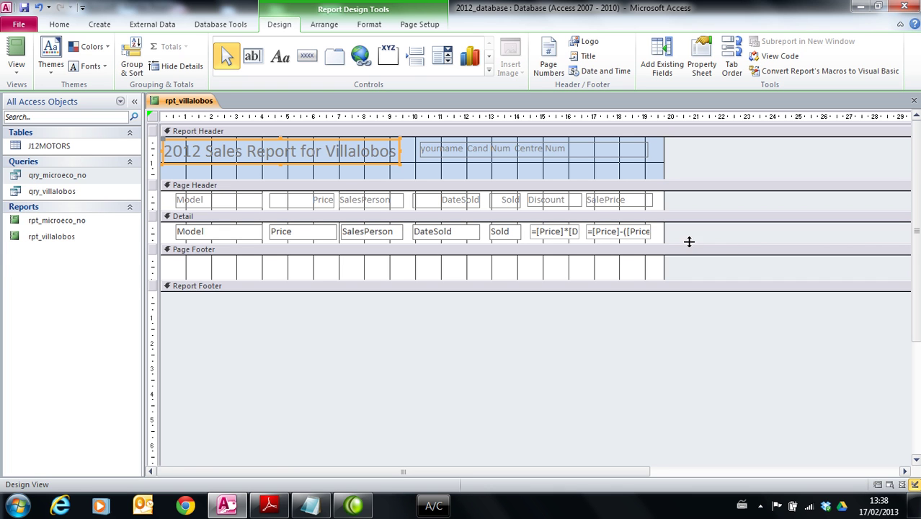
Format the calculated Discount text box in the Detail section as Euro with 2 decimal places.
left_click(557, 232)
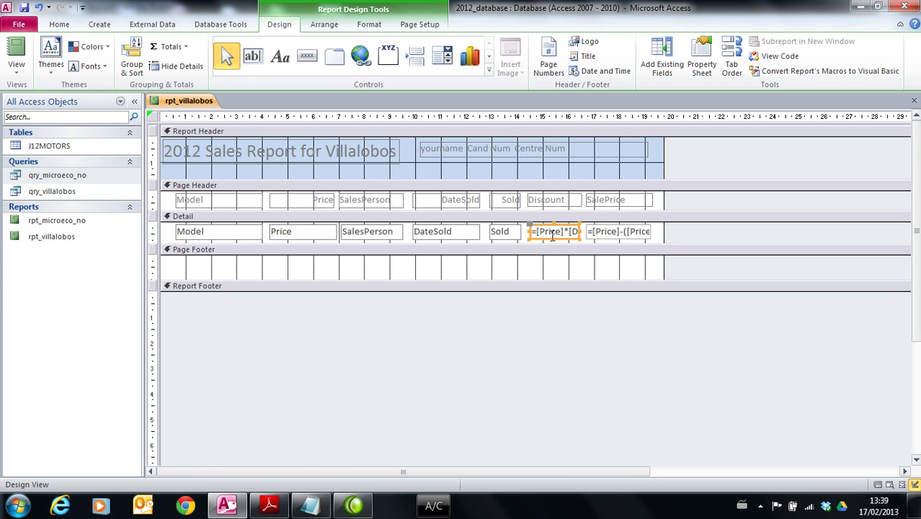
right_click(539, 232)
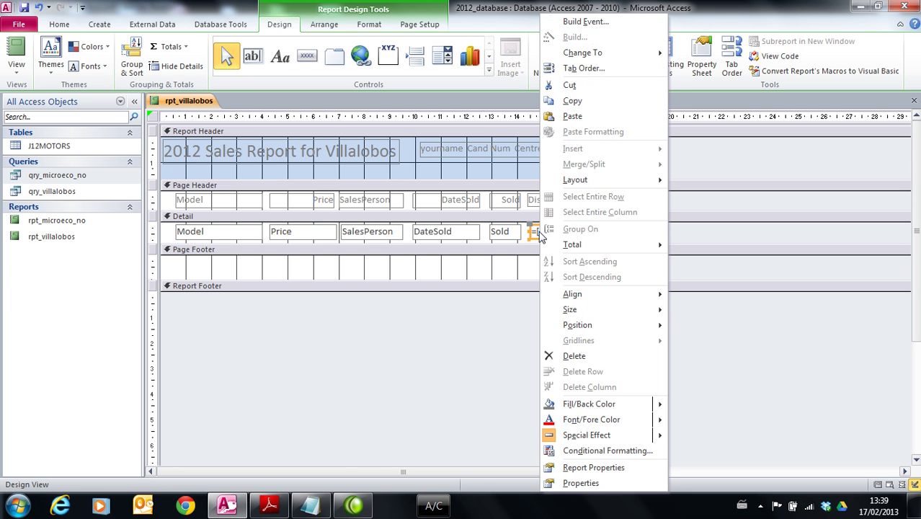
left_click(582, 485)
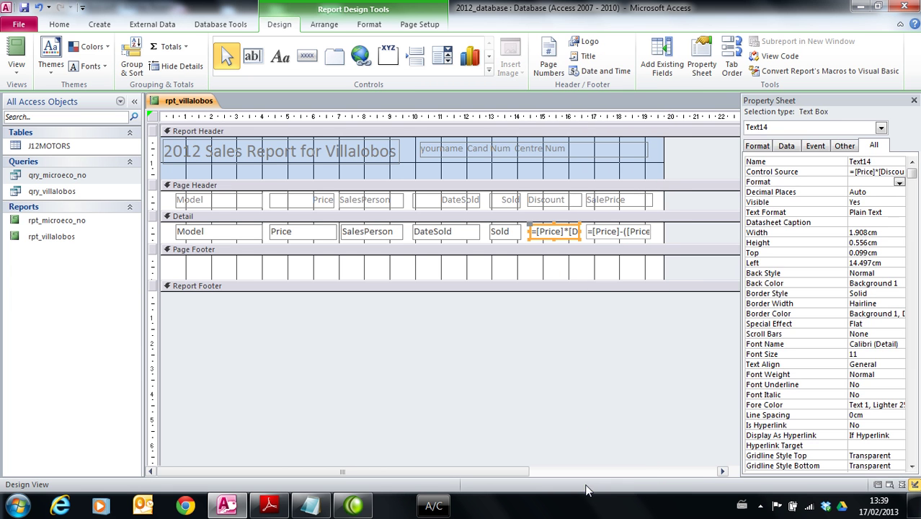
left_click(899, 184)
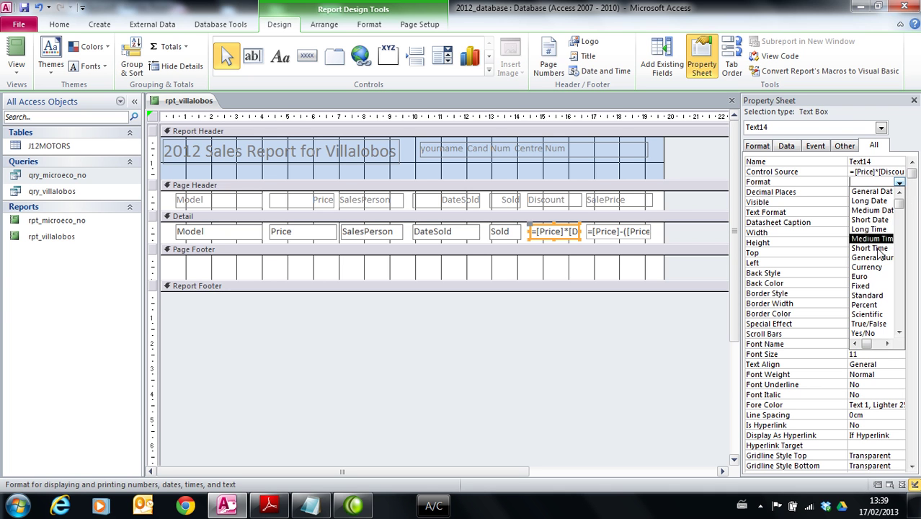
left_click(878, 276)
left_click(861, 192)
left_click(899, 192)
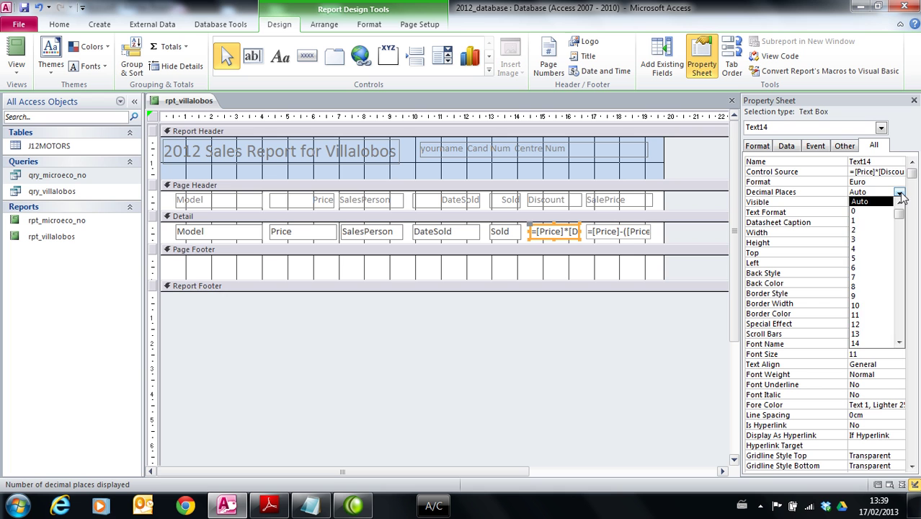
left_click(866, 230)
Format the calculated SalePrice text box in the Detail section as Euro with 2 decimal places.
left_click(621, 238)
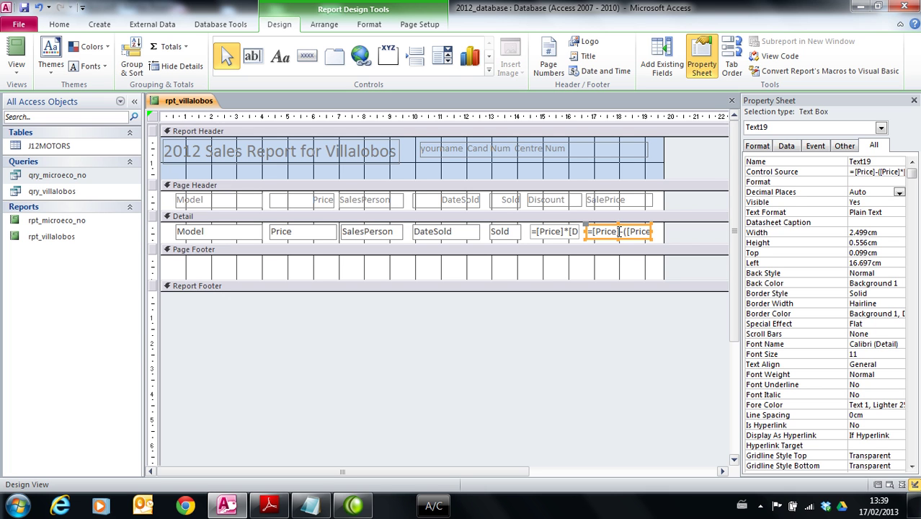
left_click(914, 101)
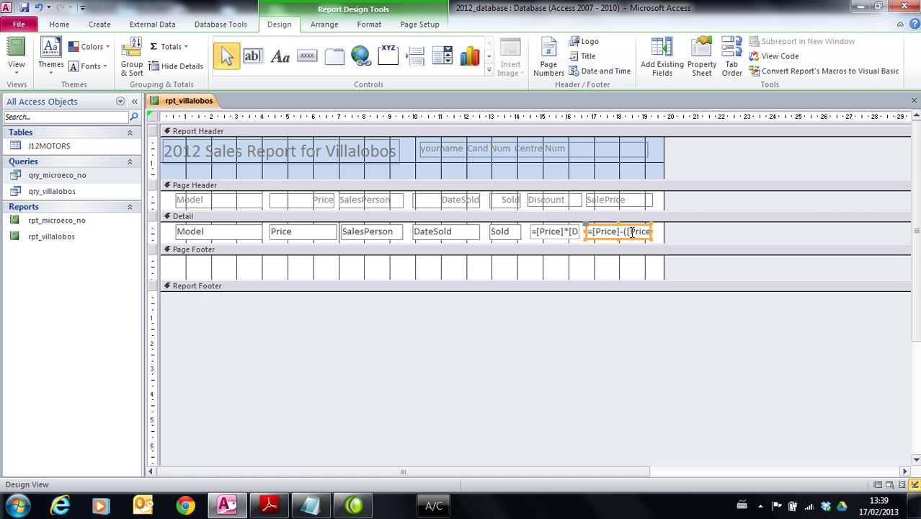
left_click(604, 271)
left_click(597, 232)
right_click(595, 232)
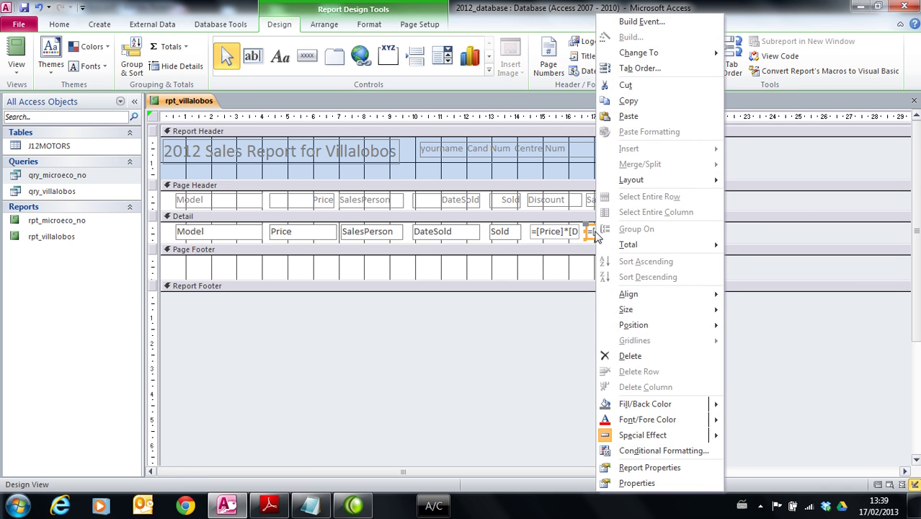
left_click(634, 483)
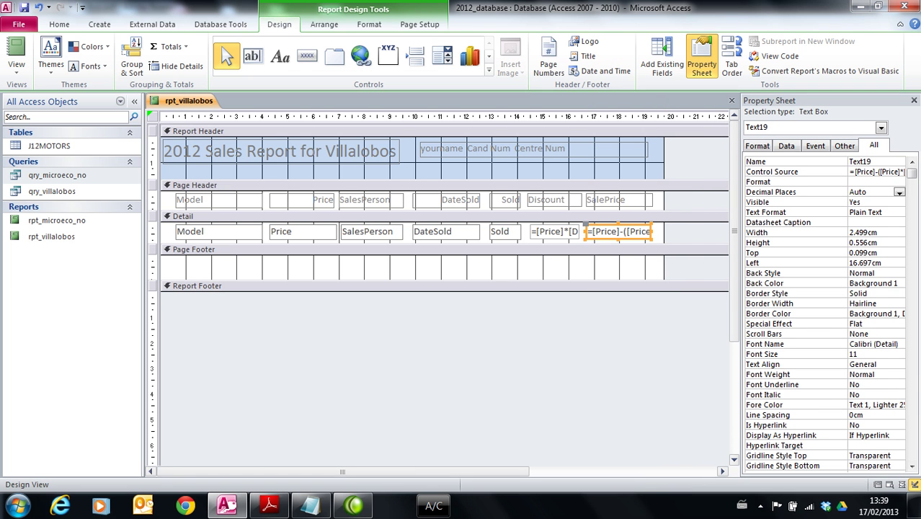
left_click(897, 181)
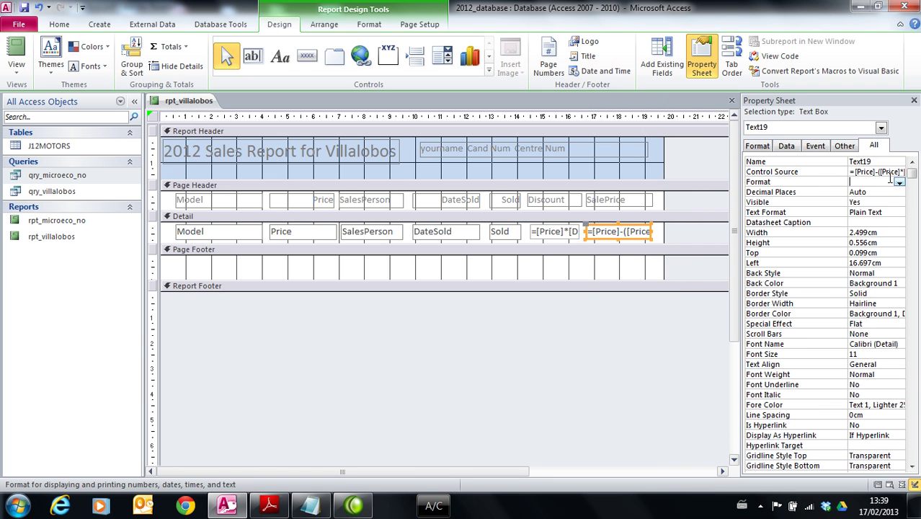
left_click(899, 183)
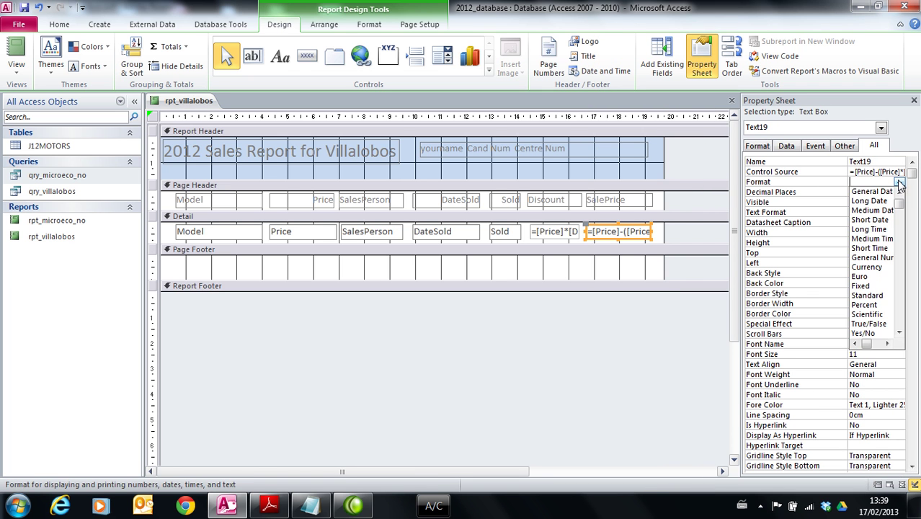
left_click(862, 277)
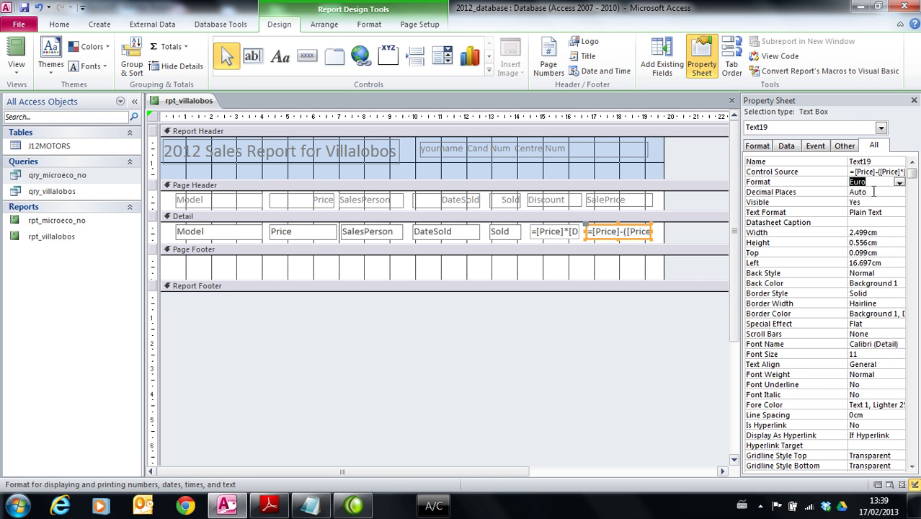
left_click(874, 192)
left_click(899, 193)
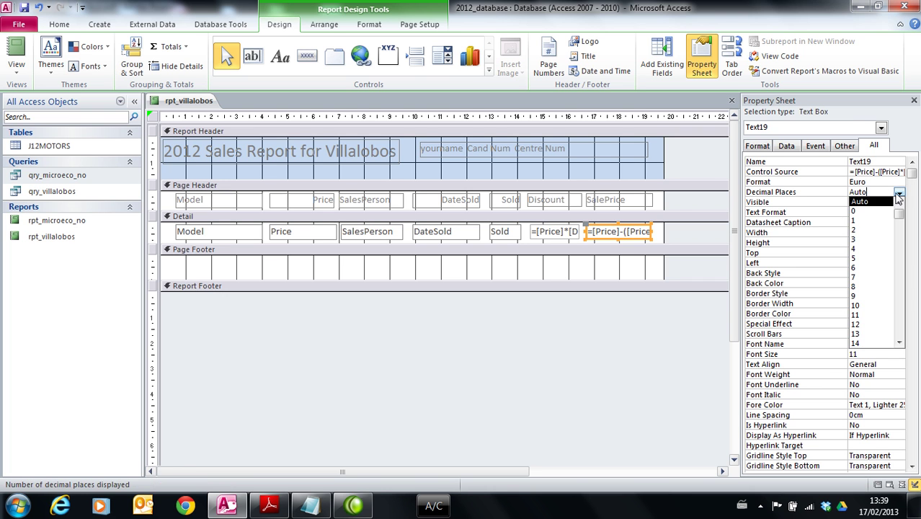
left_click(868, 230)
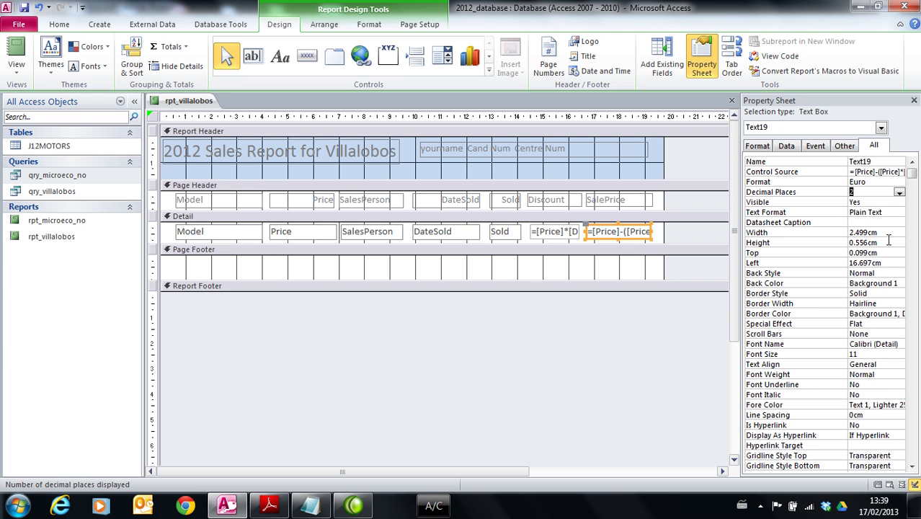
Save the report, check question 46 in Adobe Reader for the total value requirements, and return to Access.
left_click(25, 7)
left_click(269, 505)
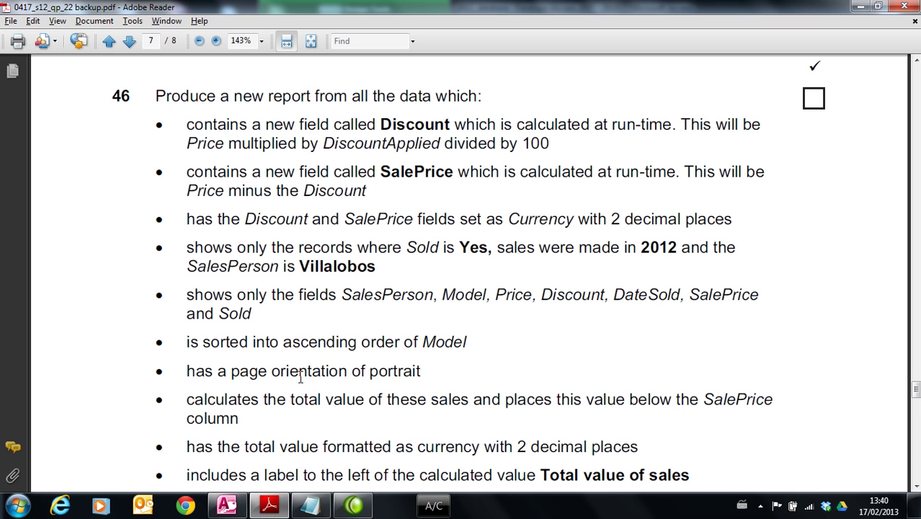
scroll(529, 395, "down", 3)
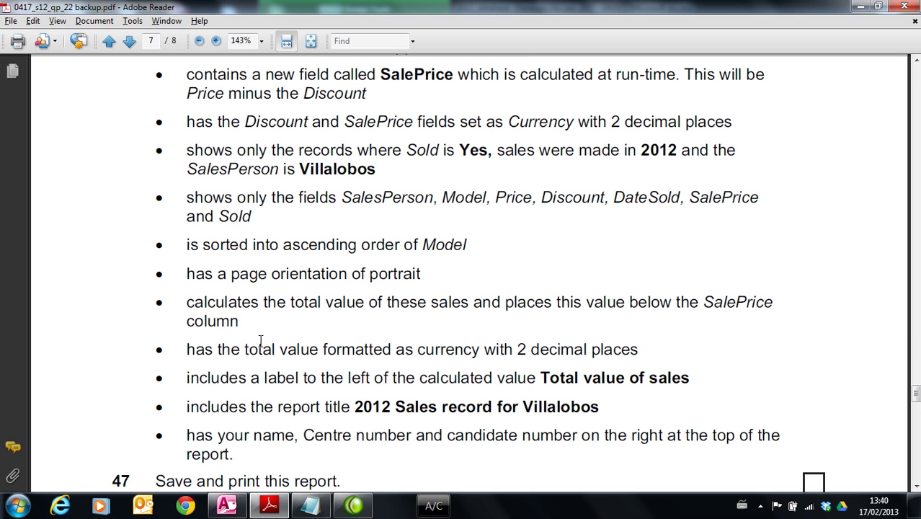
left_click(260, 303)
key("alt+Tab")
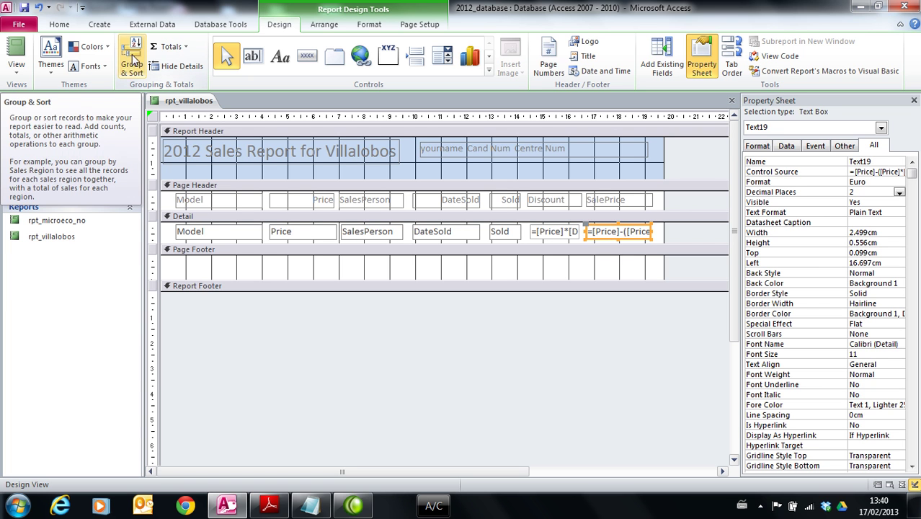
left_click(255, 62)
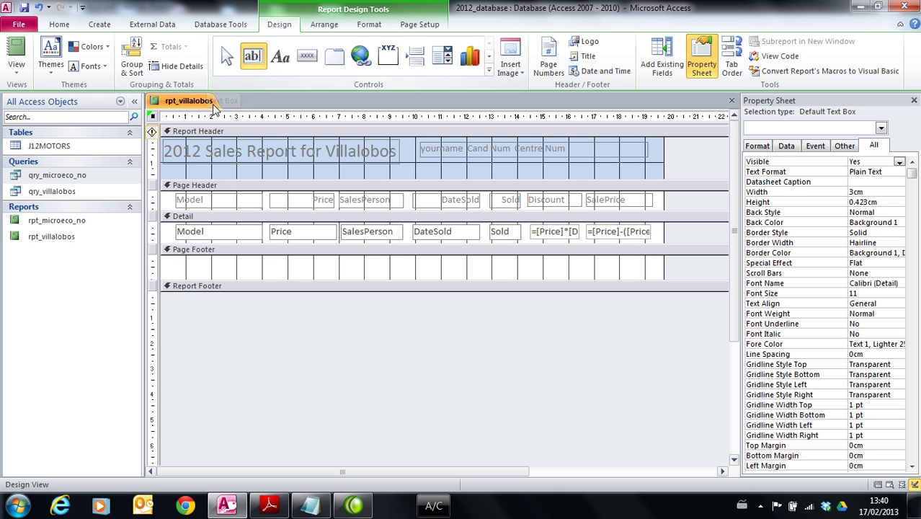
left_click_drag(553, 258, 652, 273)
left_click(497, 266)
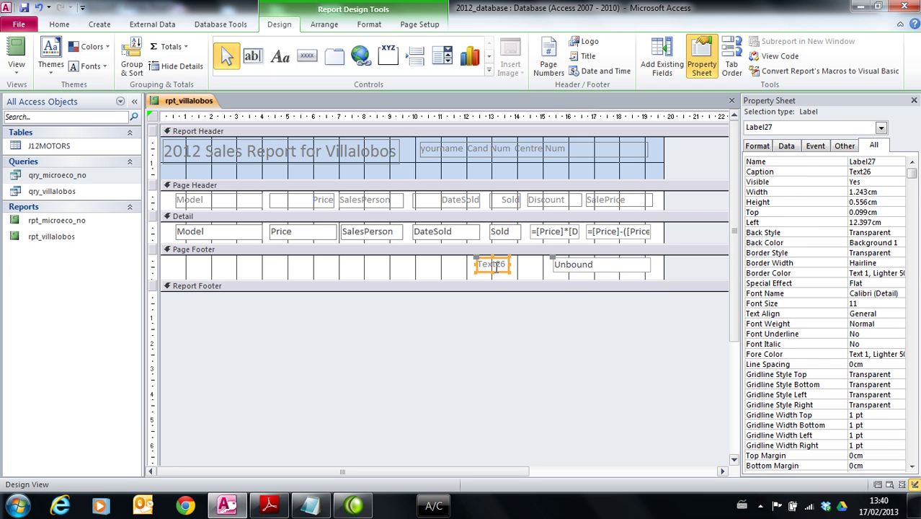
key("Delete")
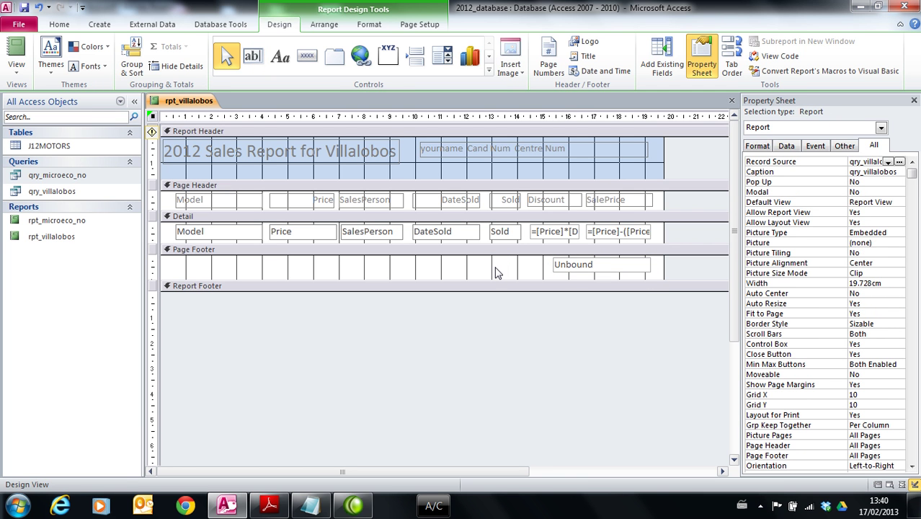
left_click(556, 267)
key("Delete")
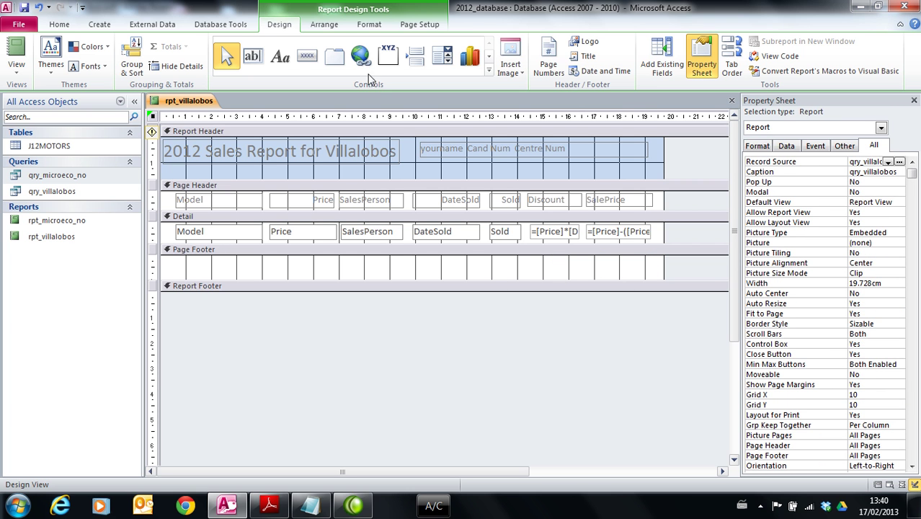
Add a text box about 5 cm wide in the Page Footer and check the total label's wording in Adobe Reader.
left_click(255, 60)
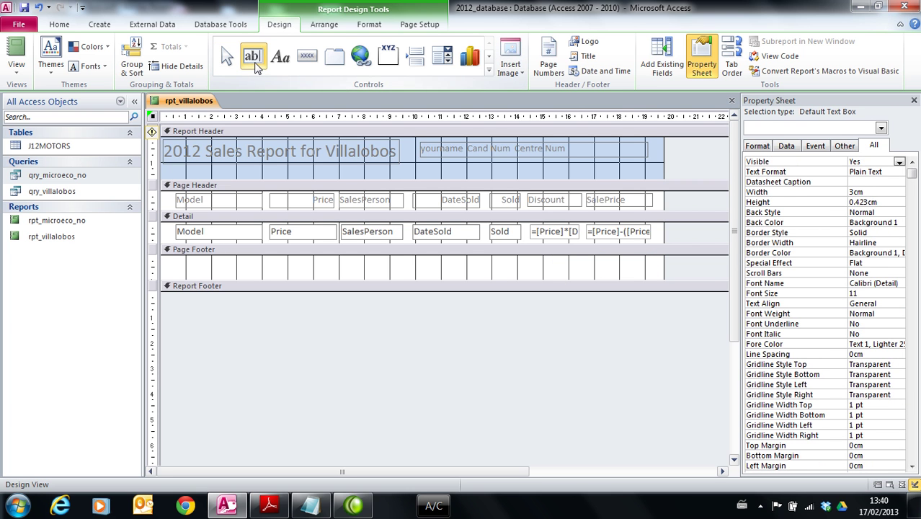
left_click_drag(520, 261, 649, 277)
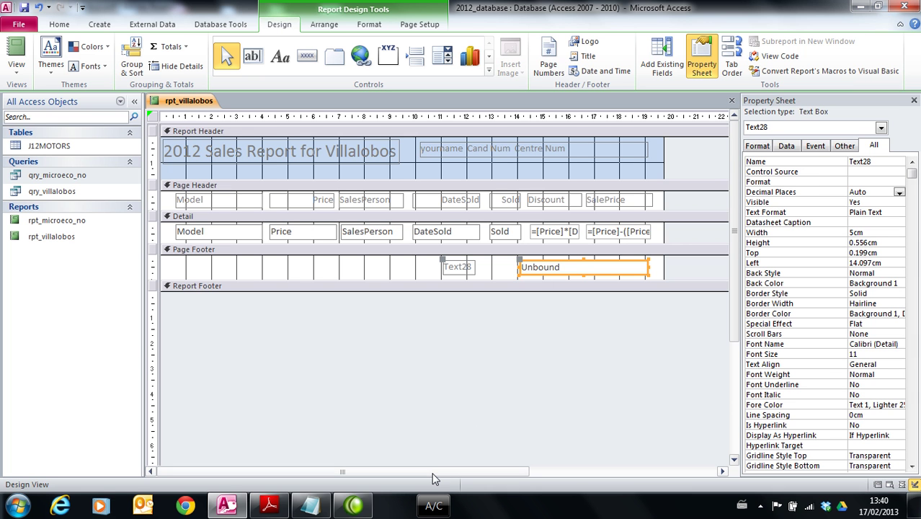
key("alt+Tab")
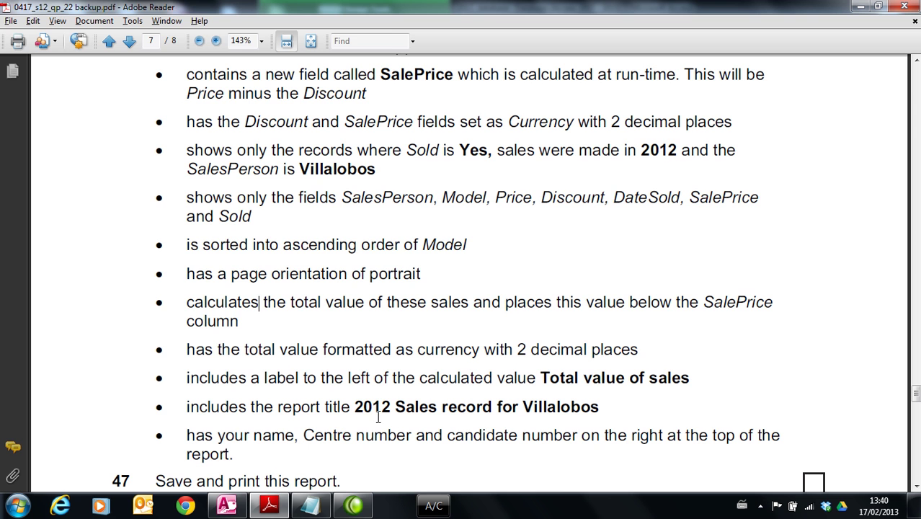
key("alt+Tab")
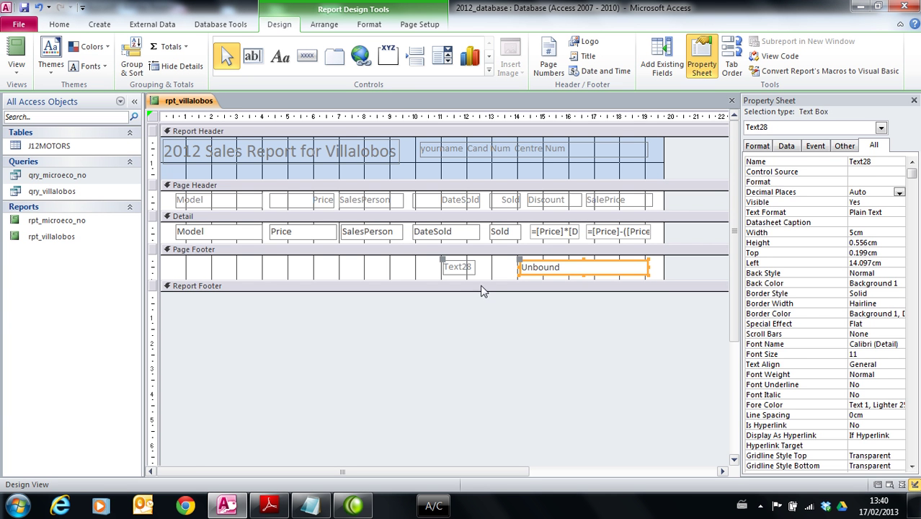
Caption the new text box's label Total Value of Sales and move it left, clear of the text box.
left_click(472, 266)
left_click(473, 267)
left_click_drag(473, 266, 449, 266)
key("BackSpace")
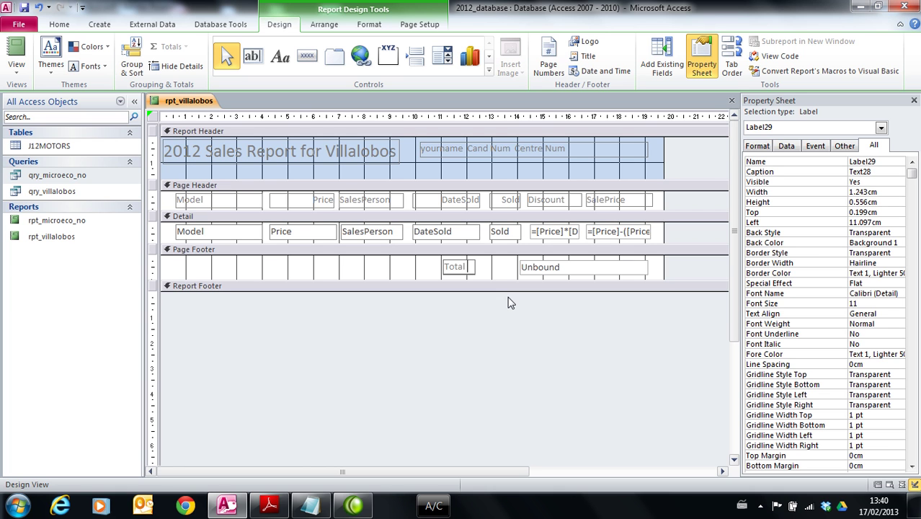
type("otal Value of Sales")
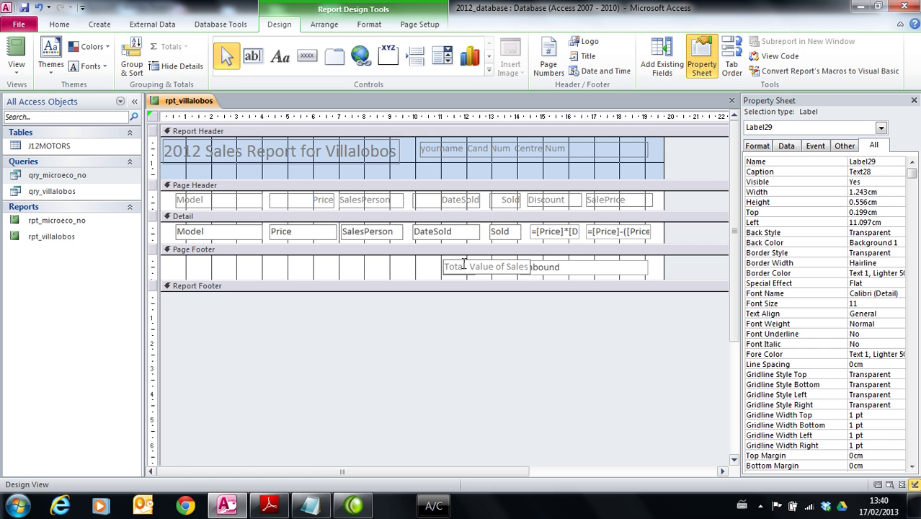
left_click(436, 267)
left_click(444, 266)
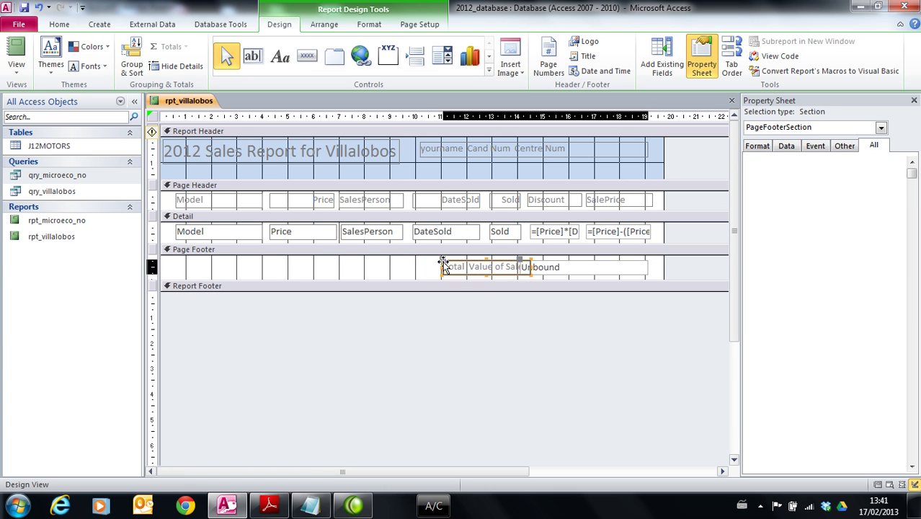
left_click_drag(443, 263, 419, 257)
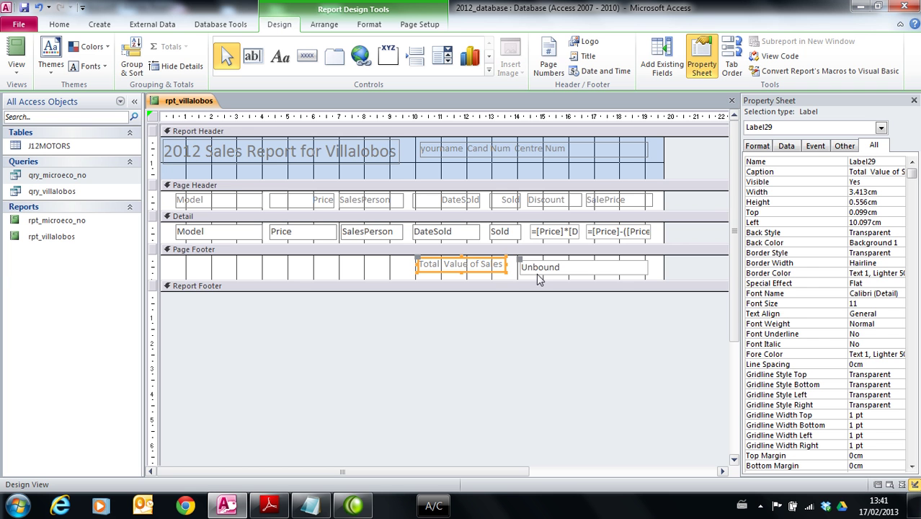
Review question 46's calculated field and total requirements in Adobe Reader, and return to Access.
left_click(280, 508)
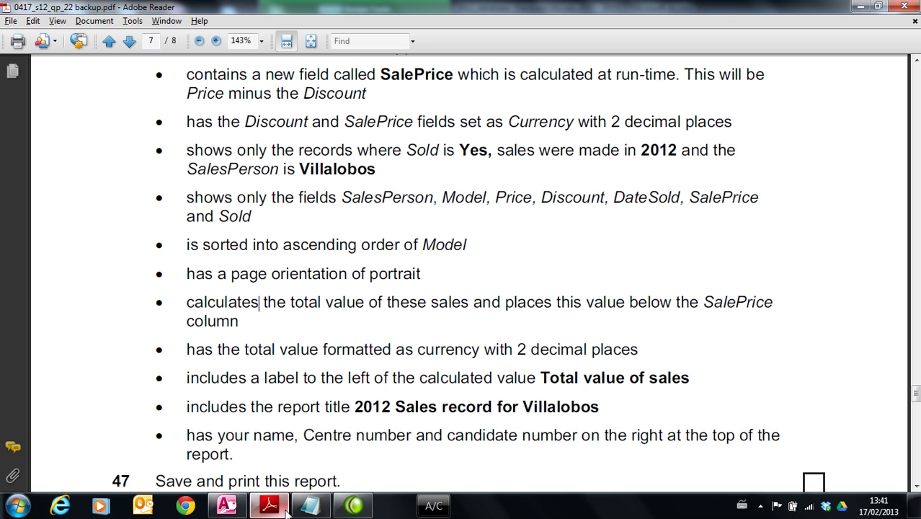
scroll(451, 447, "up", 3)
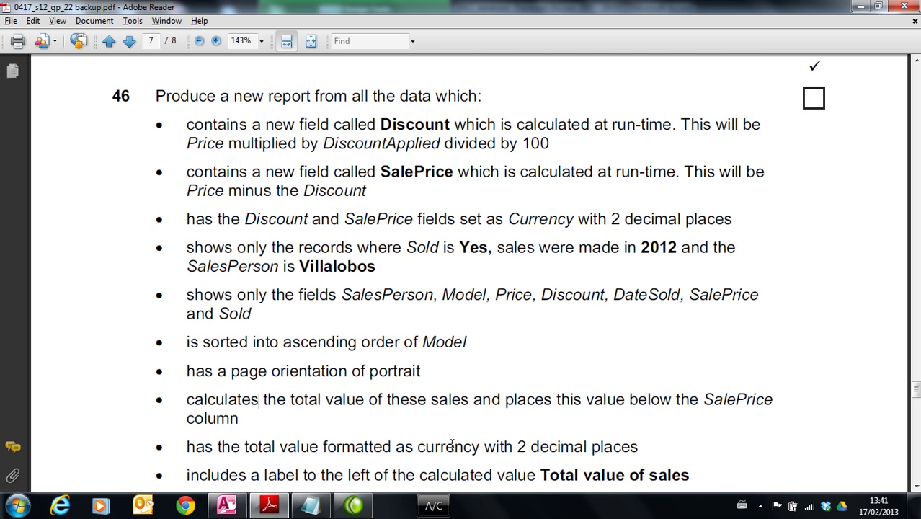
scroll(452, 445, "down", 1)
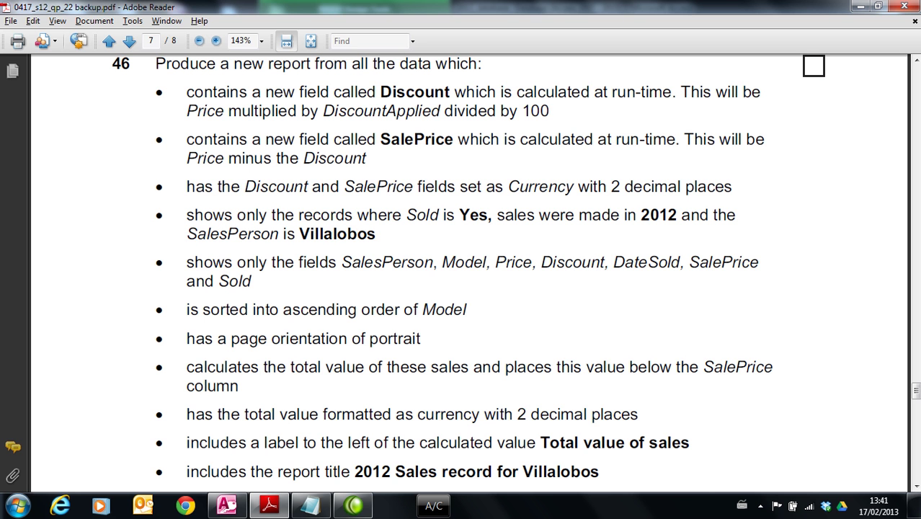
left_click(227, 505)
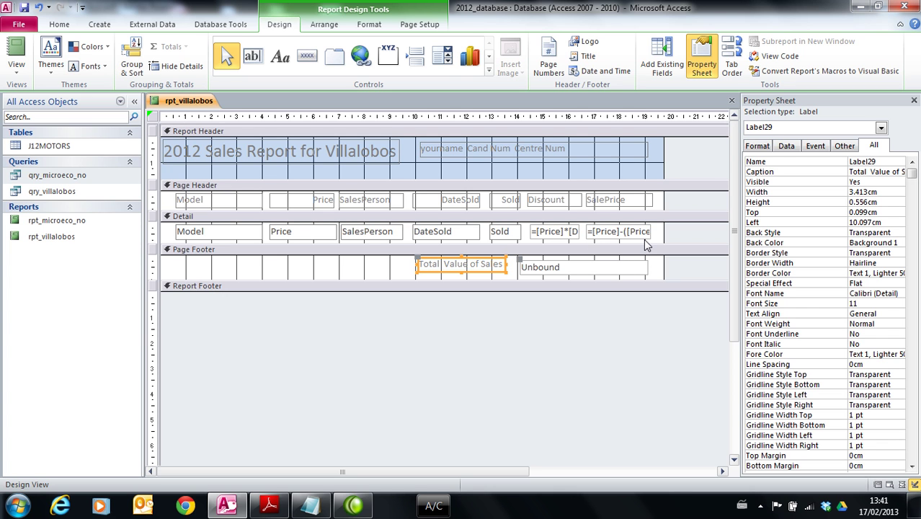
Copy the formula =Sum ([Price]-([Price]*[DiscountApplied]/100)) from the SalePrice line in Notepad.
left_click(310, 506)
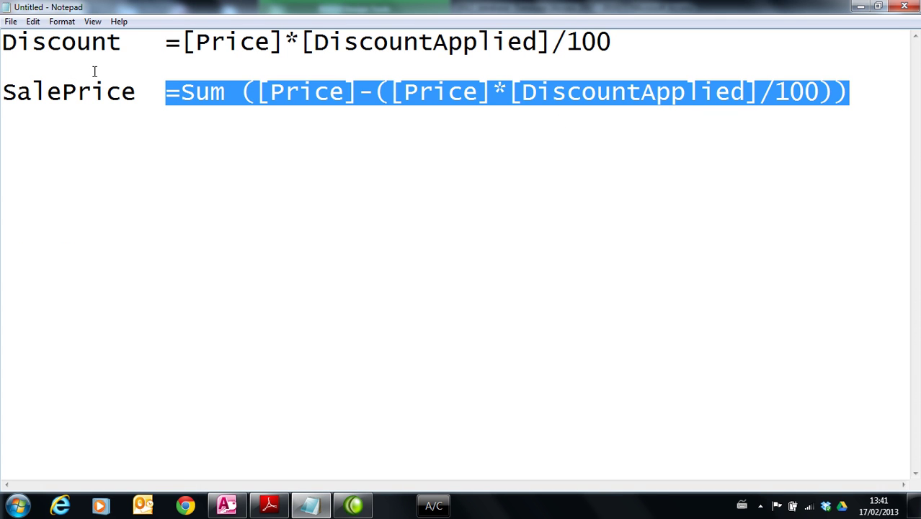
left_click_drag(5, 93, 808, 108)
left_click(591, 119)
left_click(167, 94)
left_click_drag(172, 94, 221, 94)
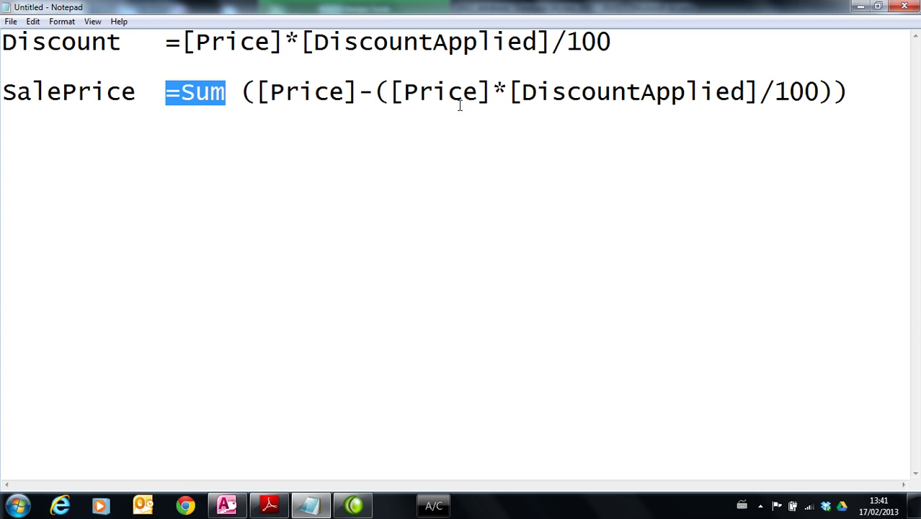
left_click_drag(851, 93, 161, 92)
right_click(212, 92)
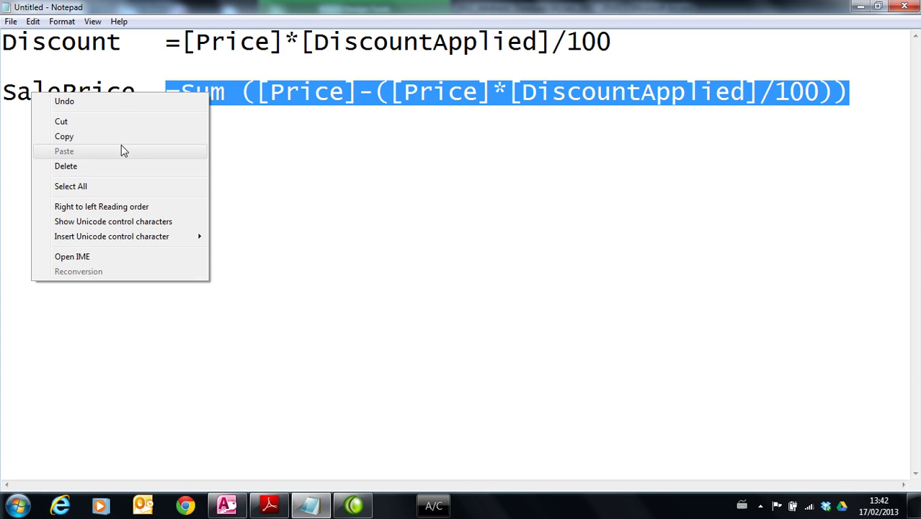
left_click(140, 137)
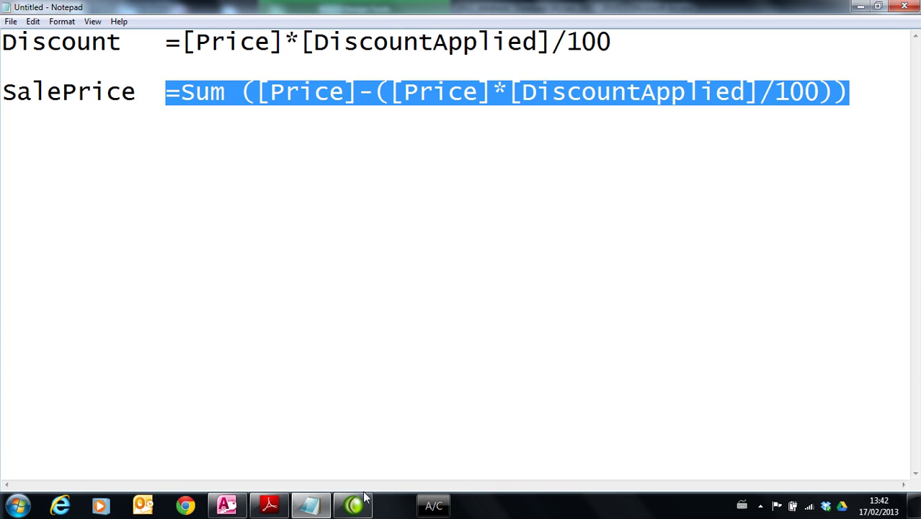
Return to Access, paste the copied Sum formula into the unbound Page Footer text box, and save the report.
left_click(227, 505)
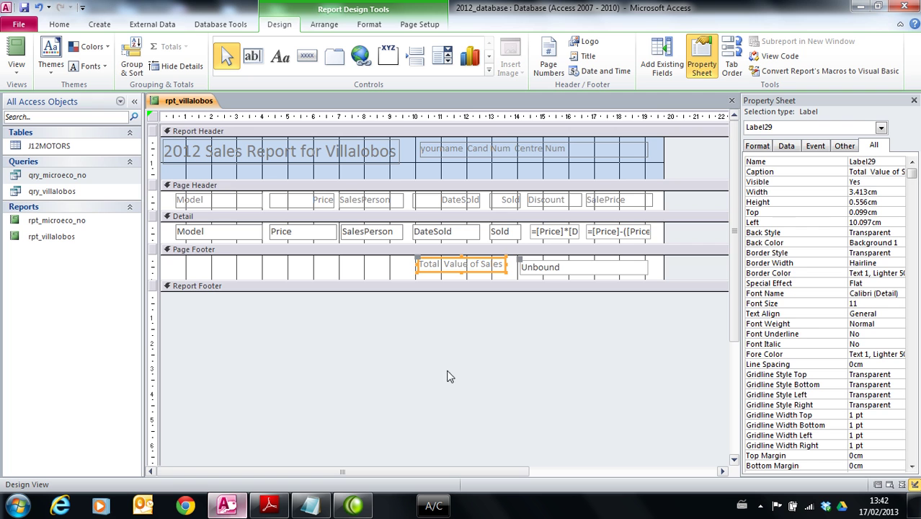
left_click(555, 267)
left_click(544, 267)
left_click(582, 291)
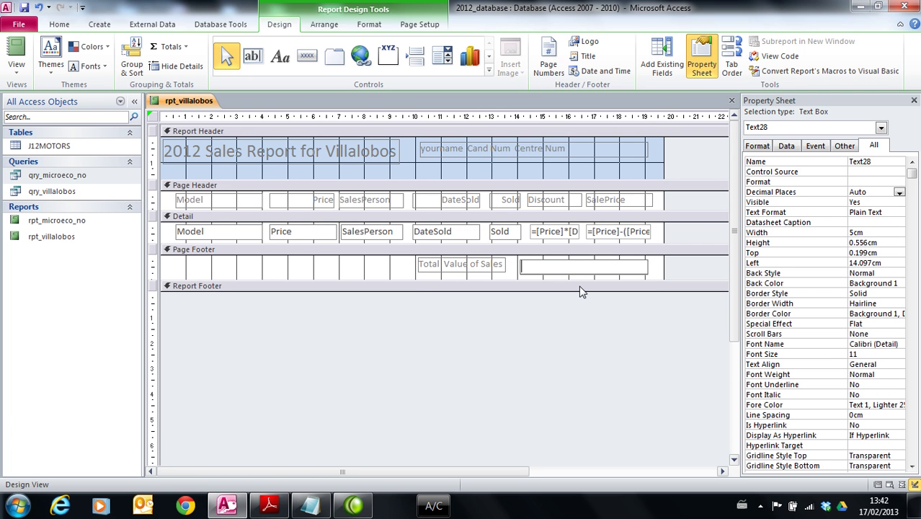
key("ctrl+v")
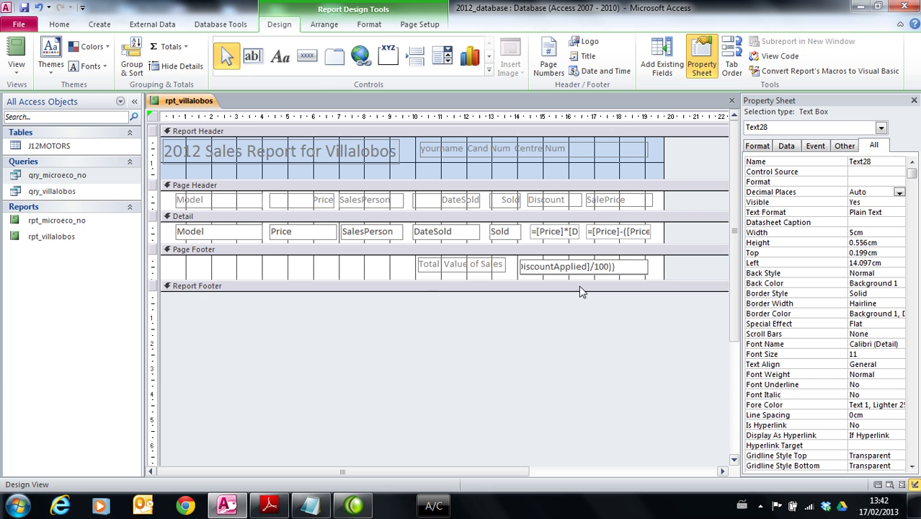
left_click(25, 8)
Check the Total Value of Sales result in Report View and return to Design View.
left_click(17, 72)
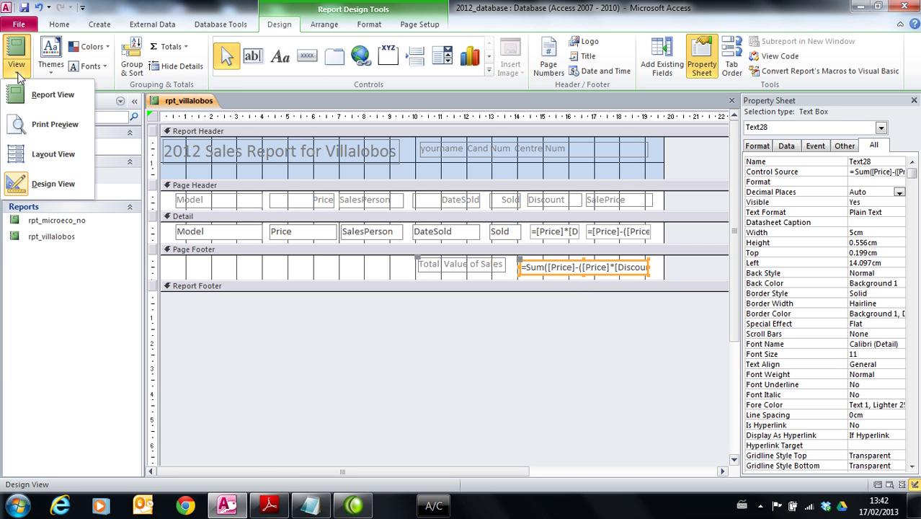
left_click(30, 95)
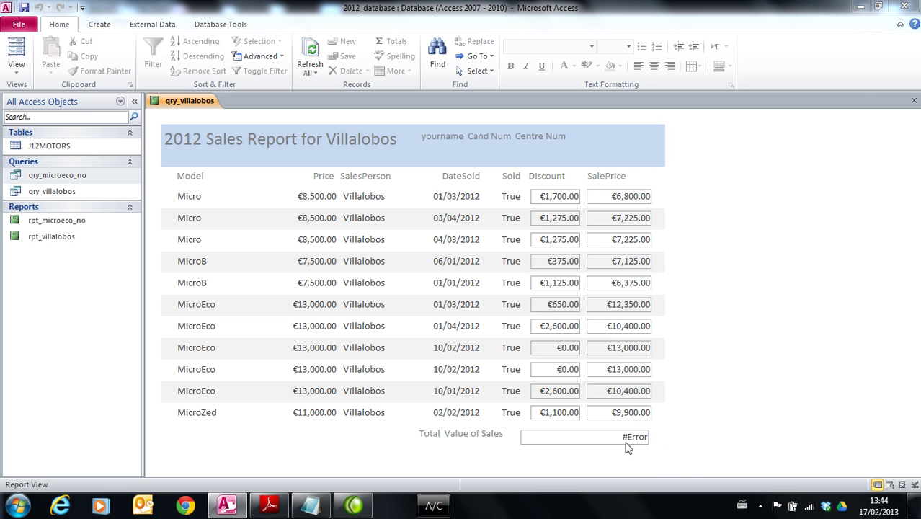
left_click(17, 69)
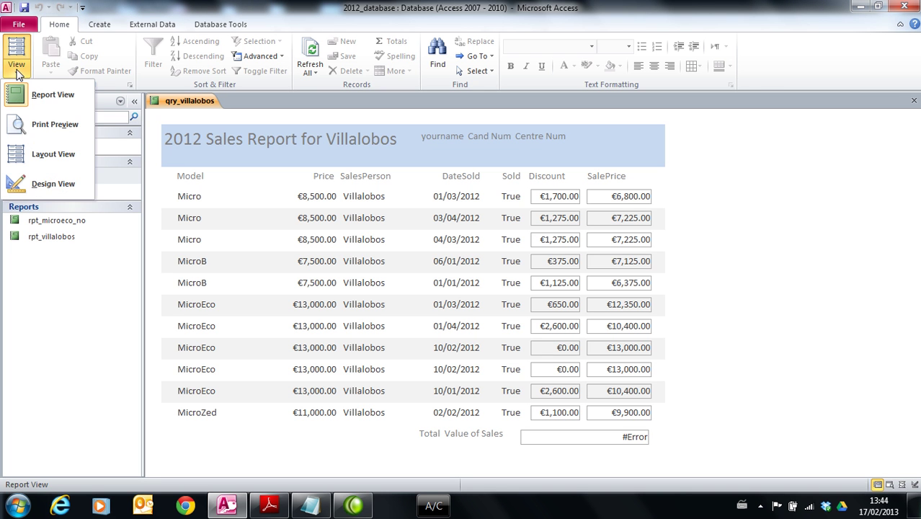
left_click(45, 180)
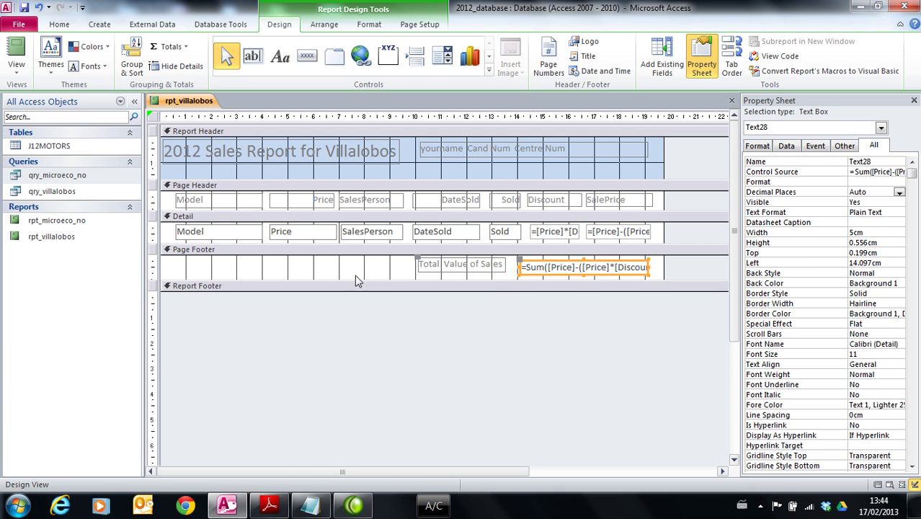
Expand the Report Footer to about 1.5 cm high and move the Total Value of Sales label and Sum text box into it from the Page Footer.
left_click(487, 289)
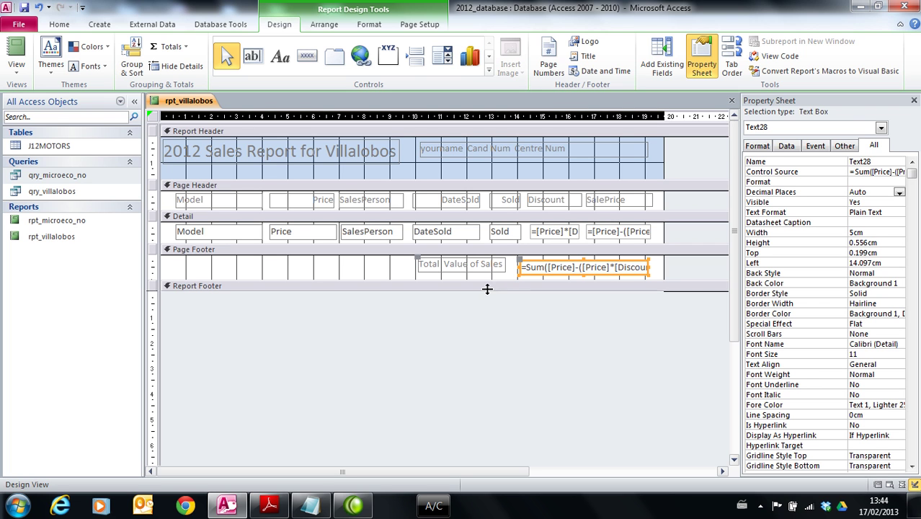
left_click_drag(488, 289, 482, 330)
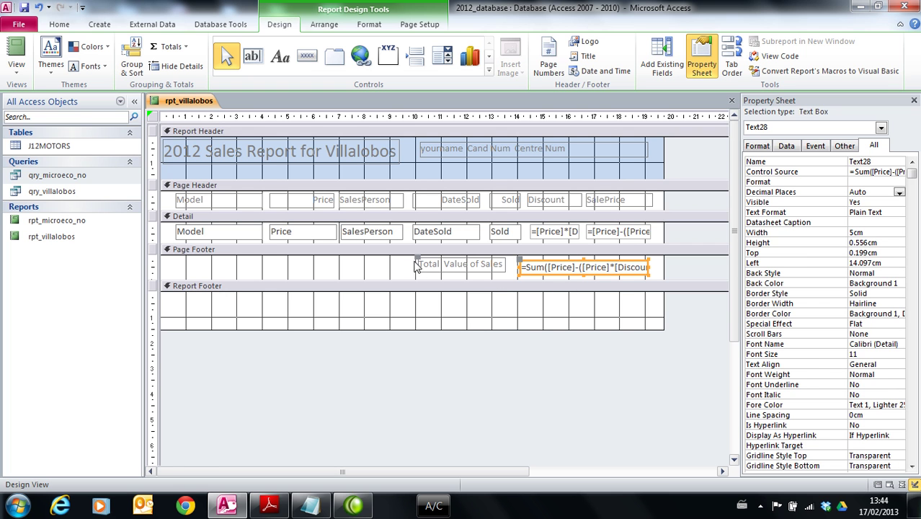
left_click(439, 265, "shift")
right_click(456, 266)
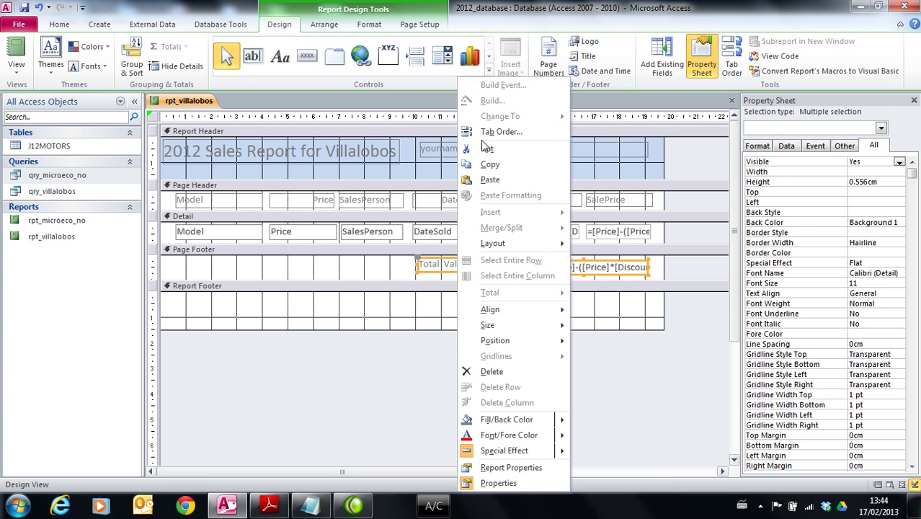
left_click(504, 153)
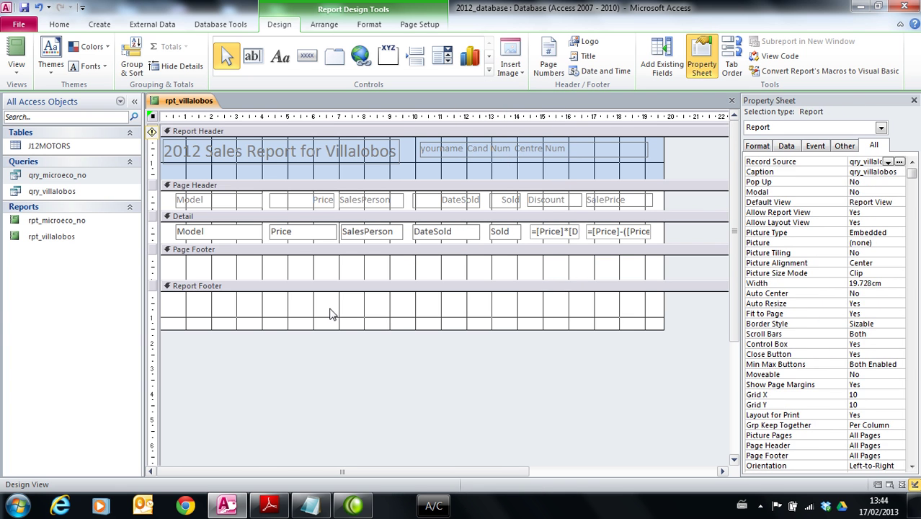
left_click(326, 306)
right_click(323, 302)
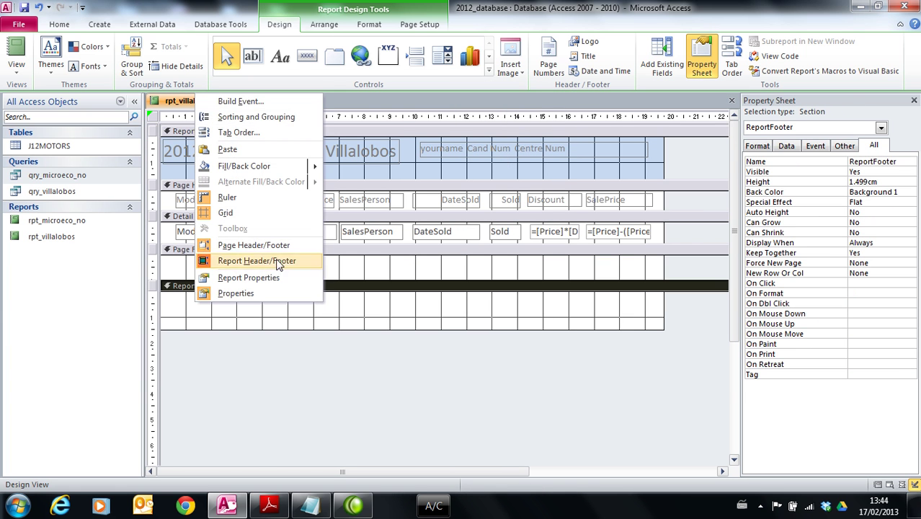
left_click(227, 149)
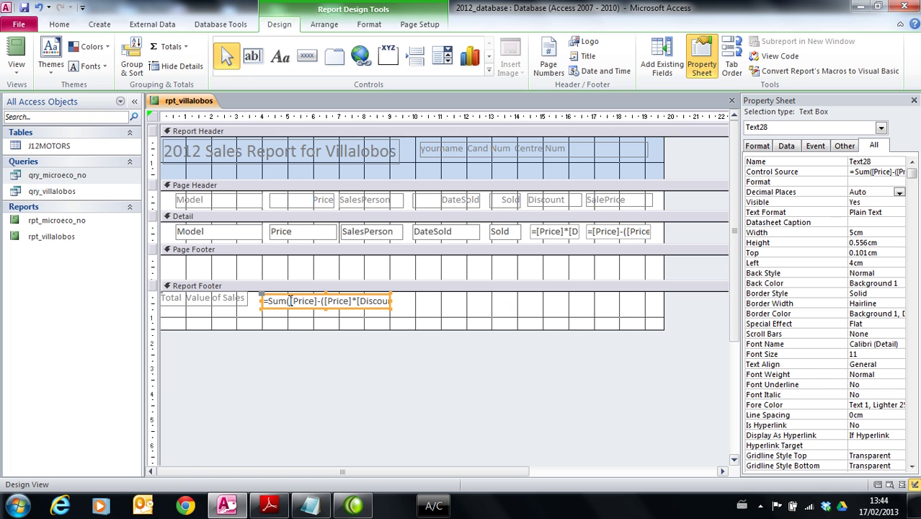
Position the Report Footer's Sum text box about 14.4 cm from the left, below SalePrice, and its label beside it at about 10.4 cm.
left_click_drag(264, 300, 525, 293)
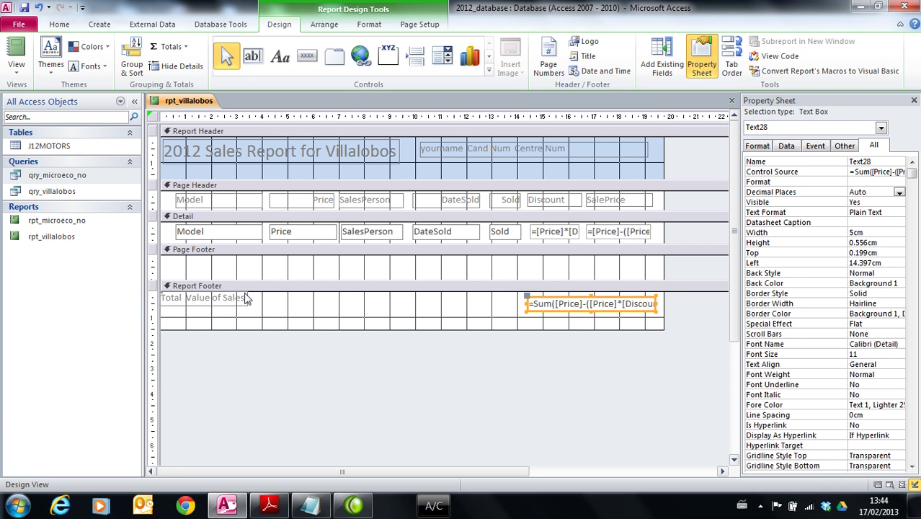
left_click(206, 301)
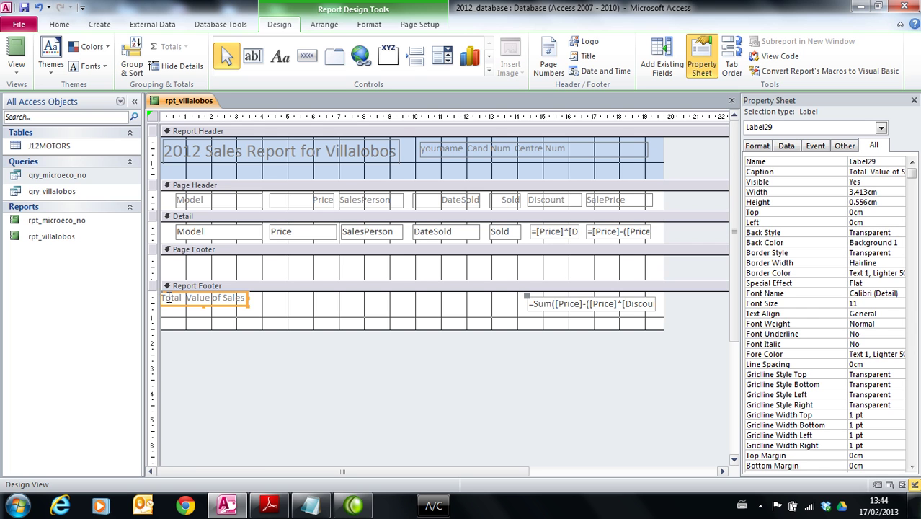
left_click_drag(163, 297, 426, 302)
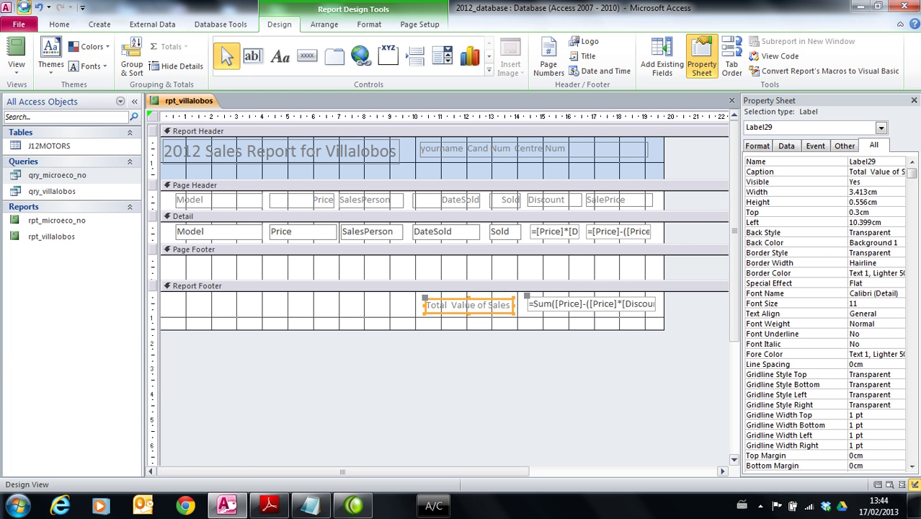
Check the Total Value of Sales label and result below the SalePrice column in Report View.
left_click(17, 65)
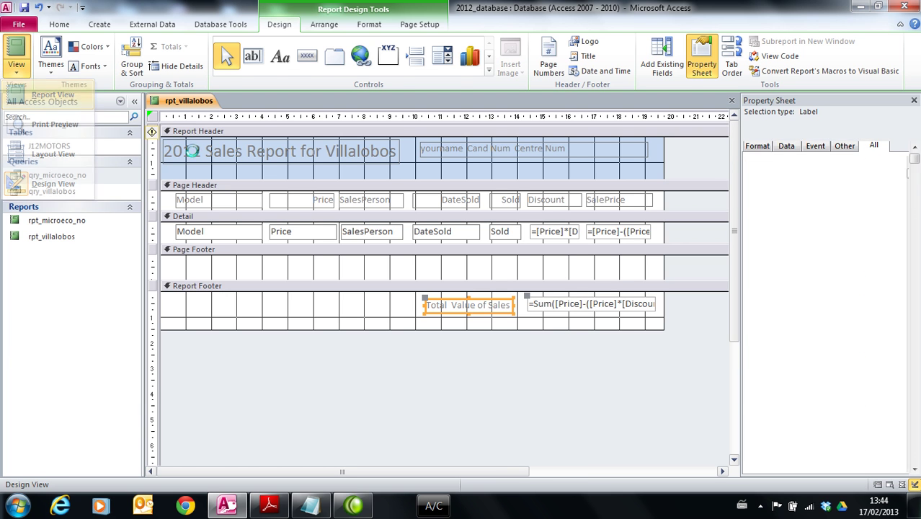
left_click(33, 96)
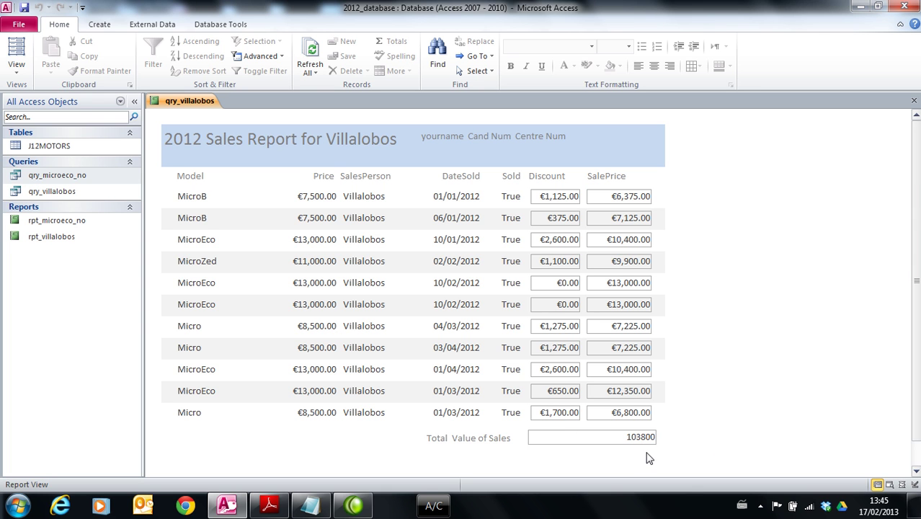
left_click(21, 75)
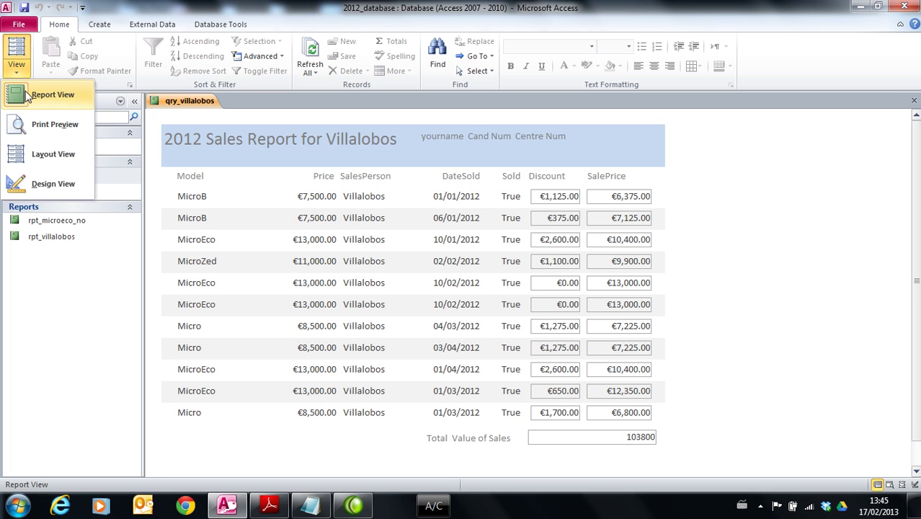
left_click(707, 245)
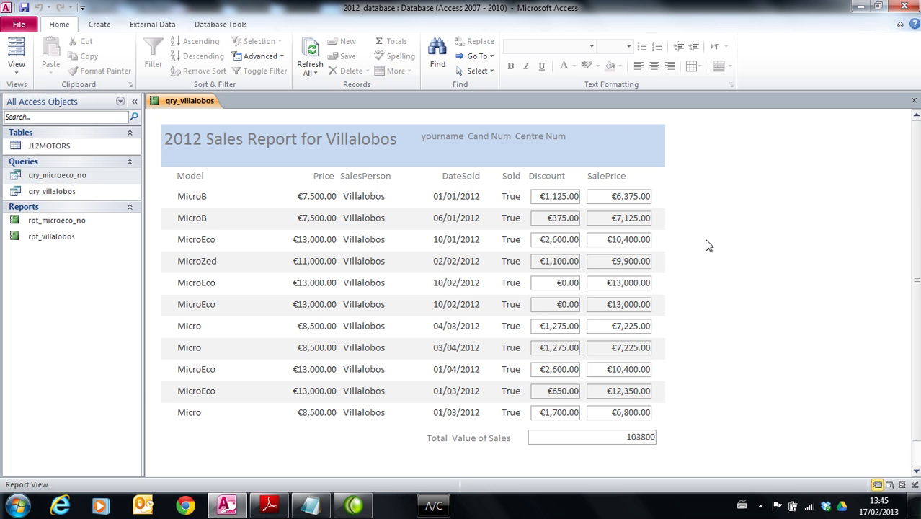